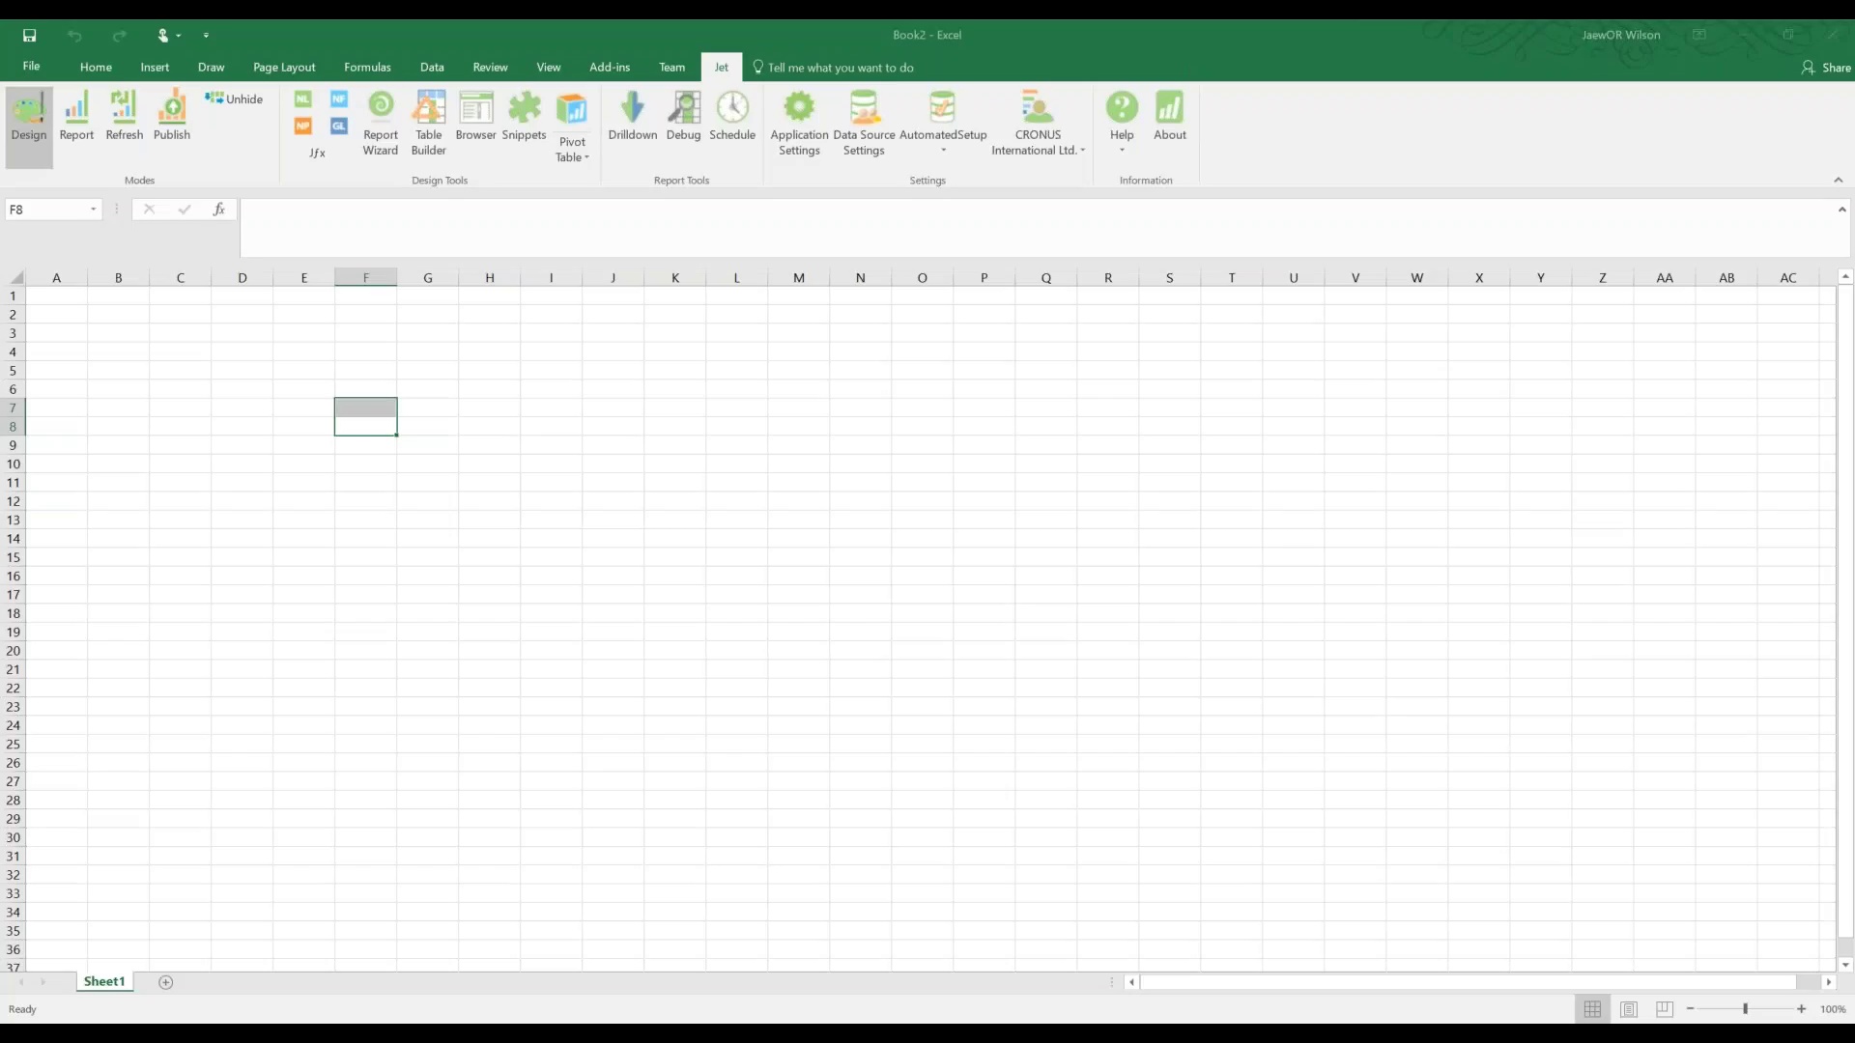
Open the notes text file from the Desktop in Notepad.
click(473, 404)
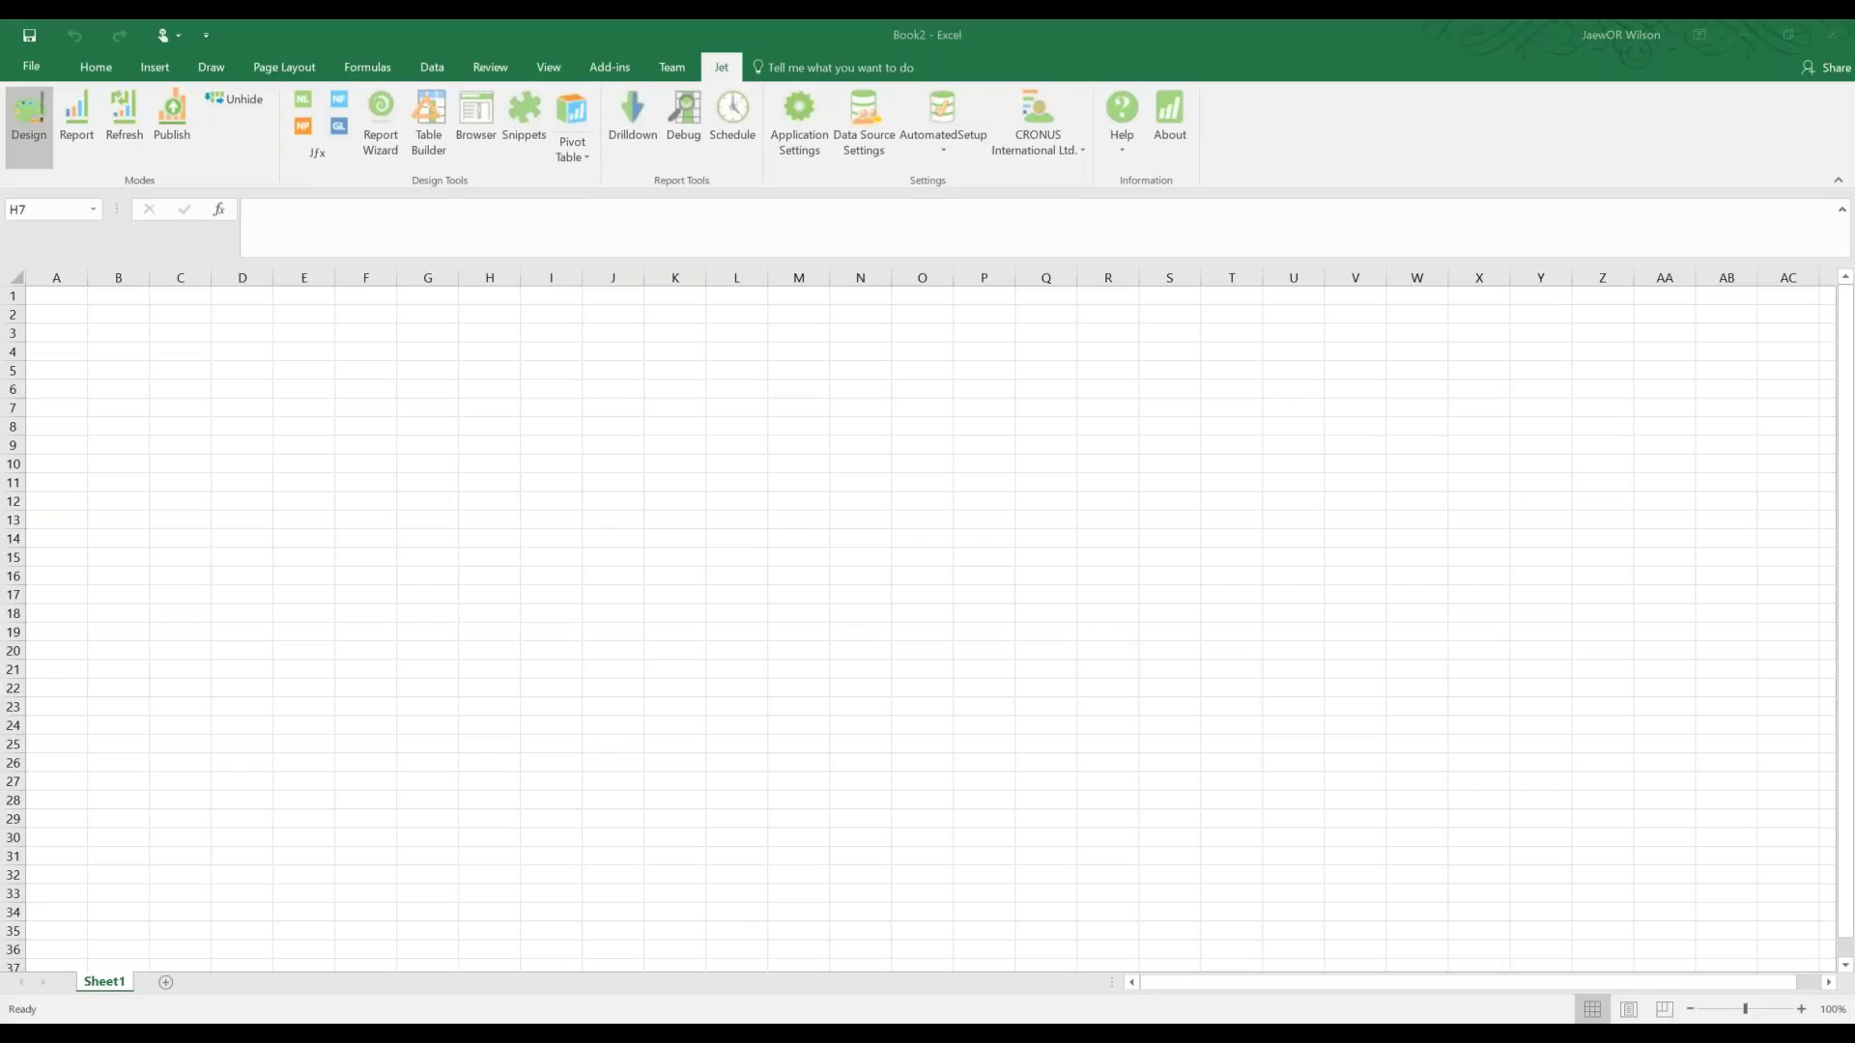
click(220, 132)
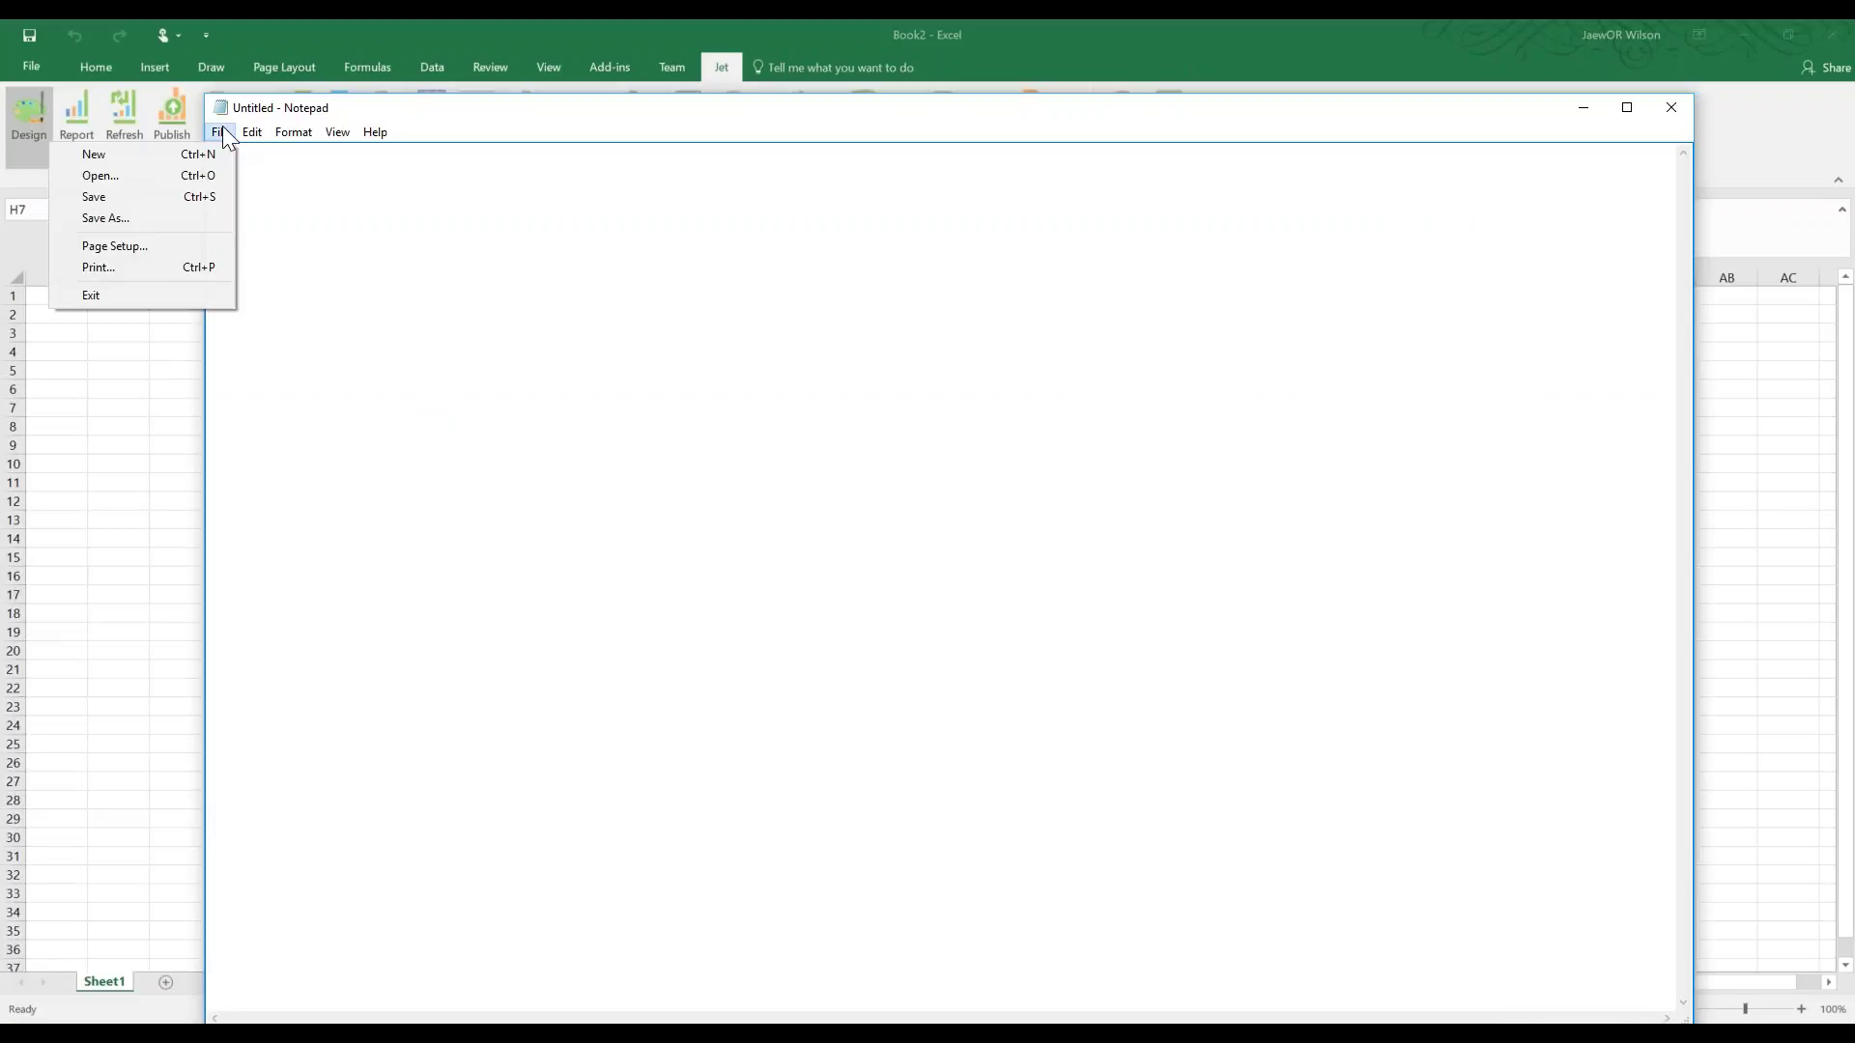
click(147, 174)
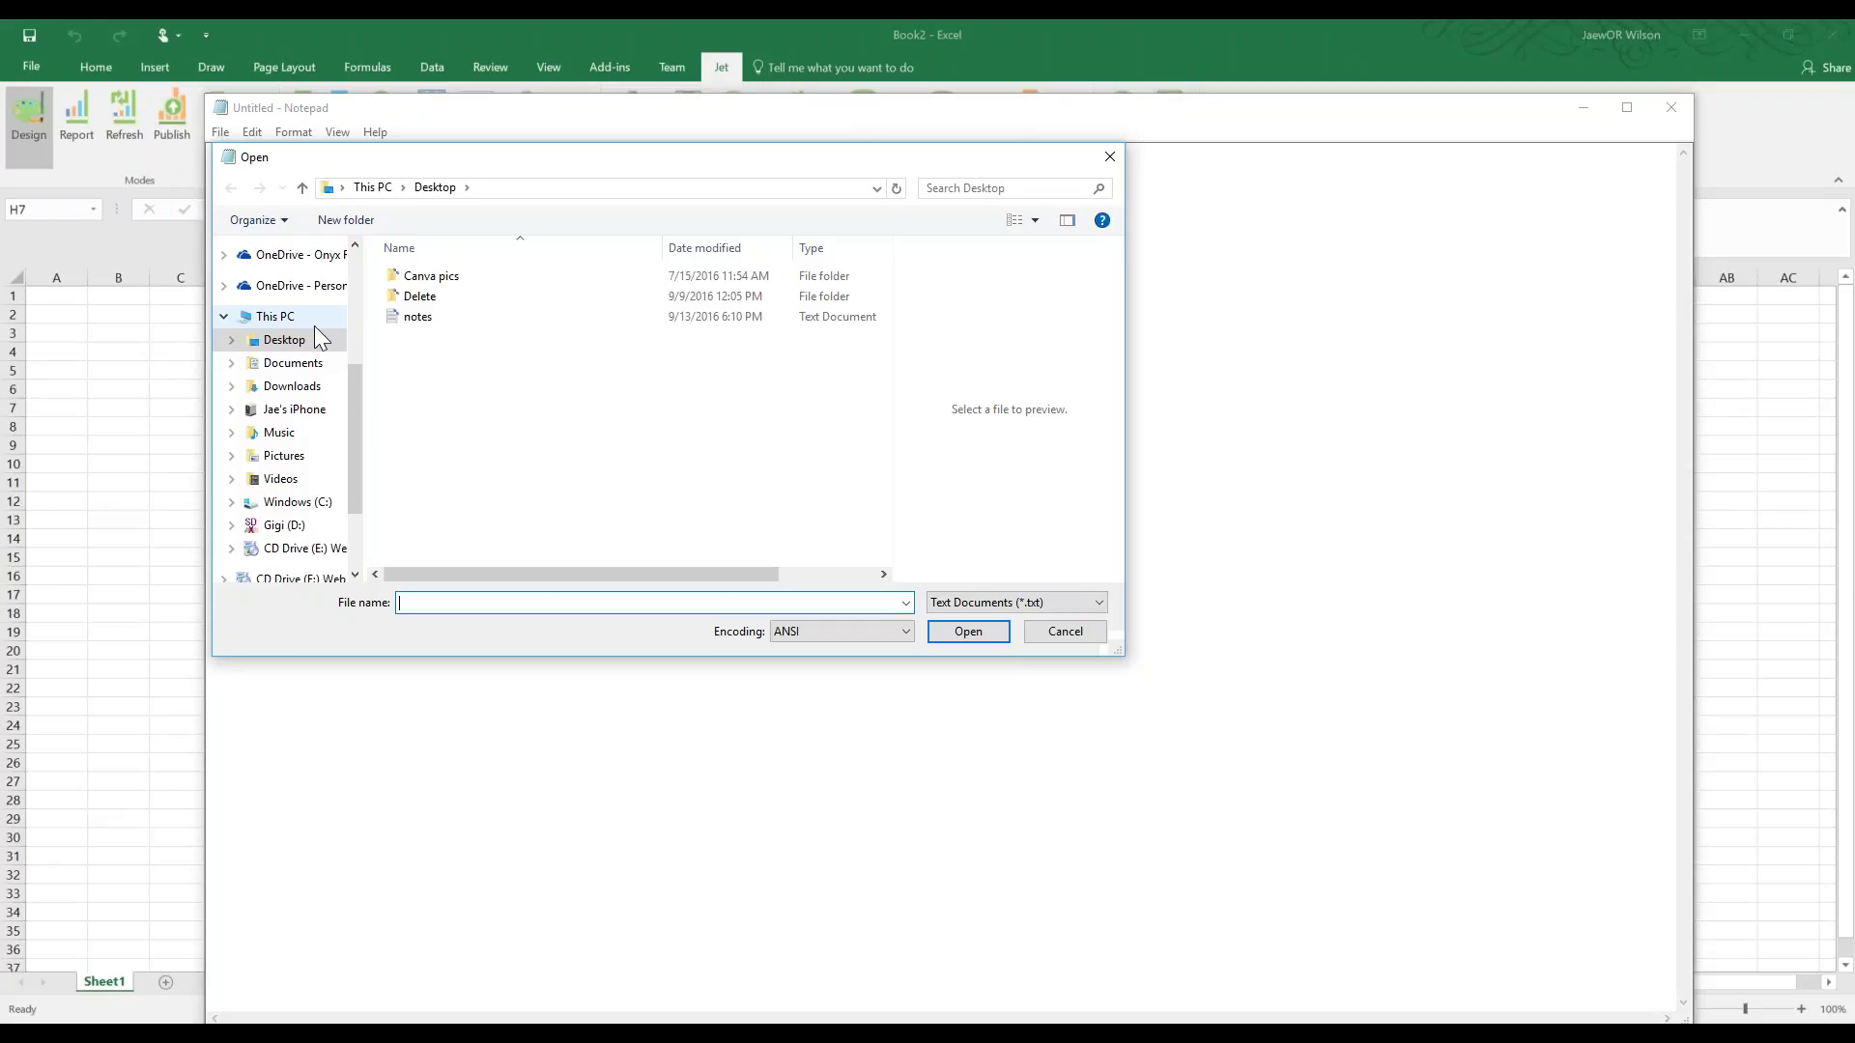
double_click(389, 316)
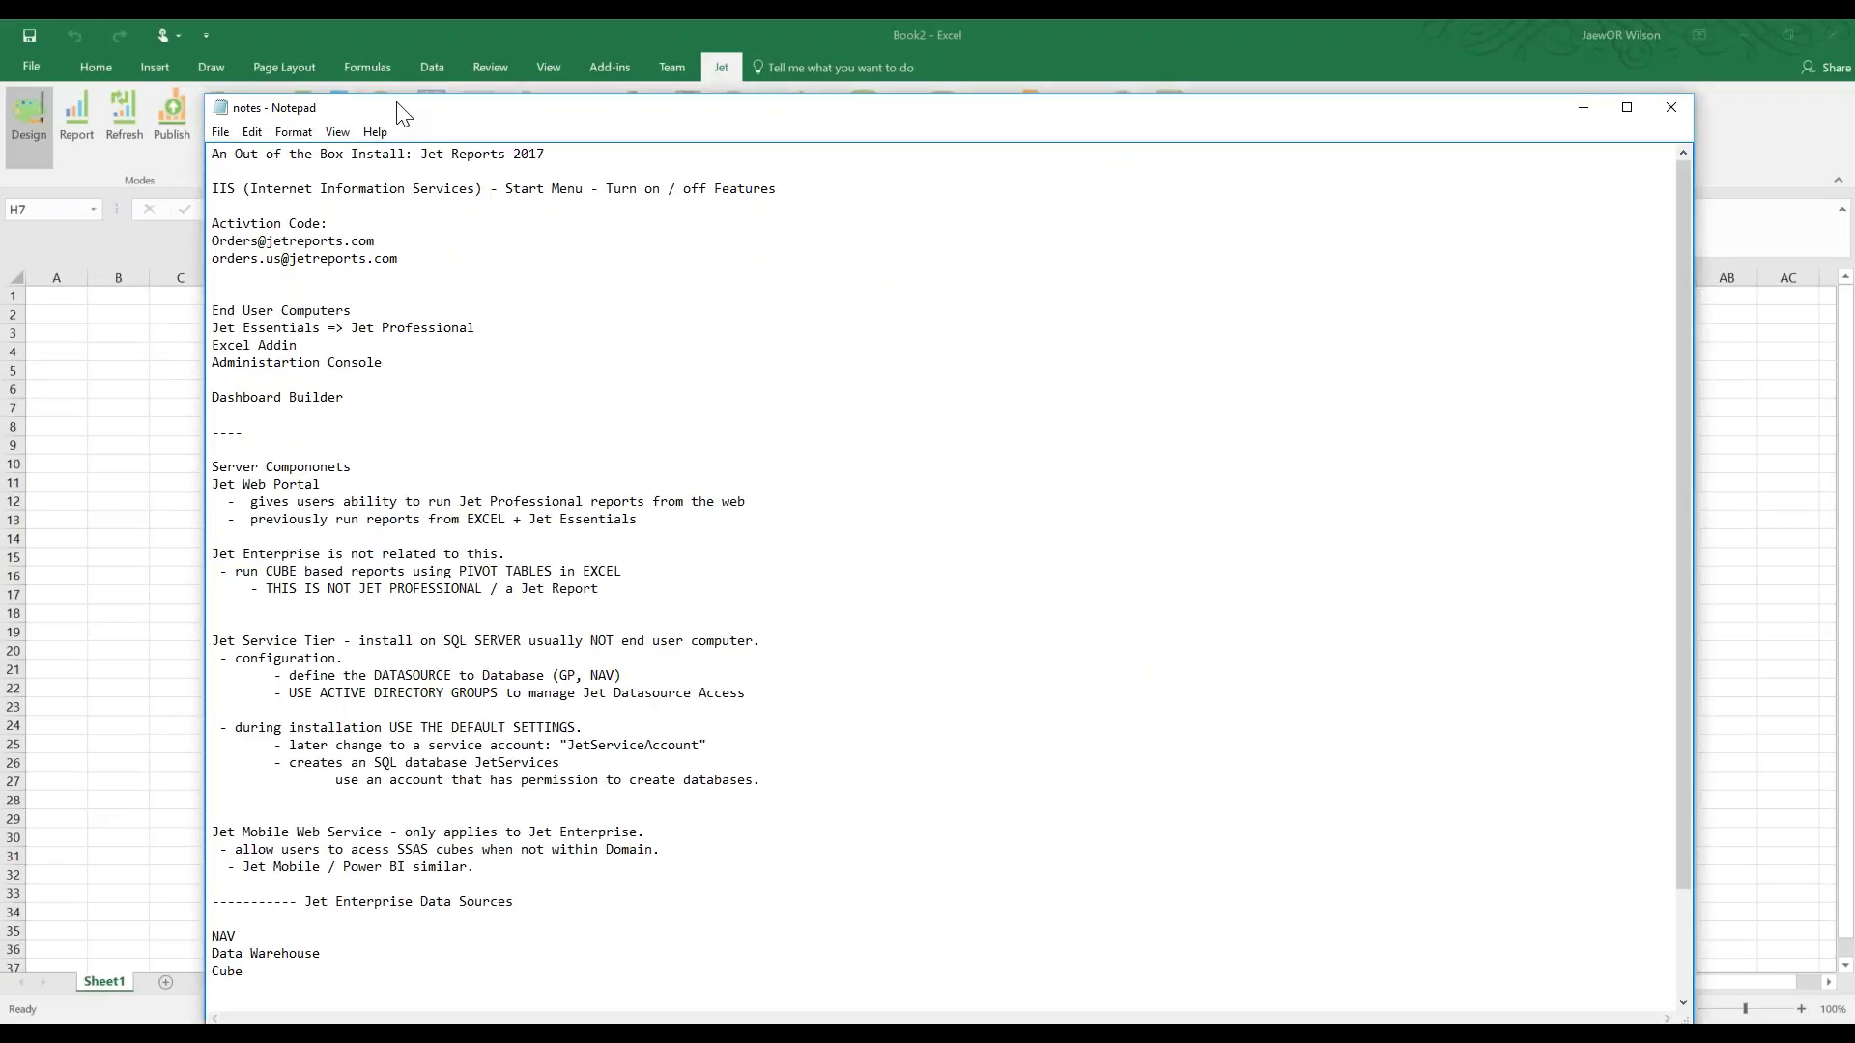
Review the Jet Reports setup notes, then return to Excel and select cells B6 to O28.
drag(381, 107, 494, 125)
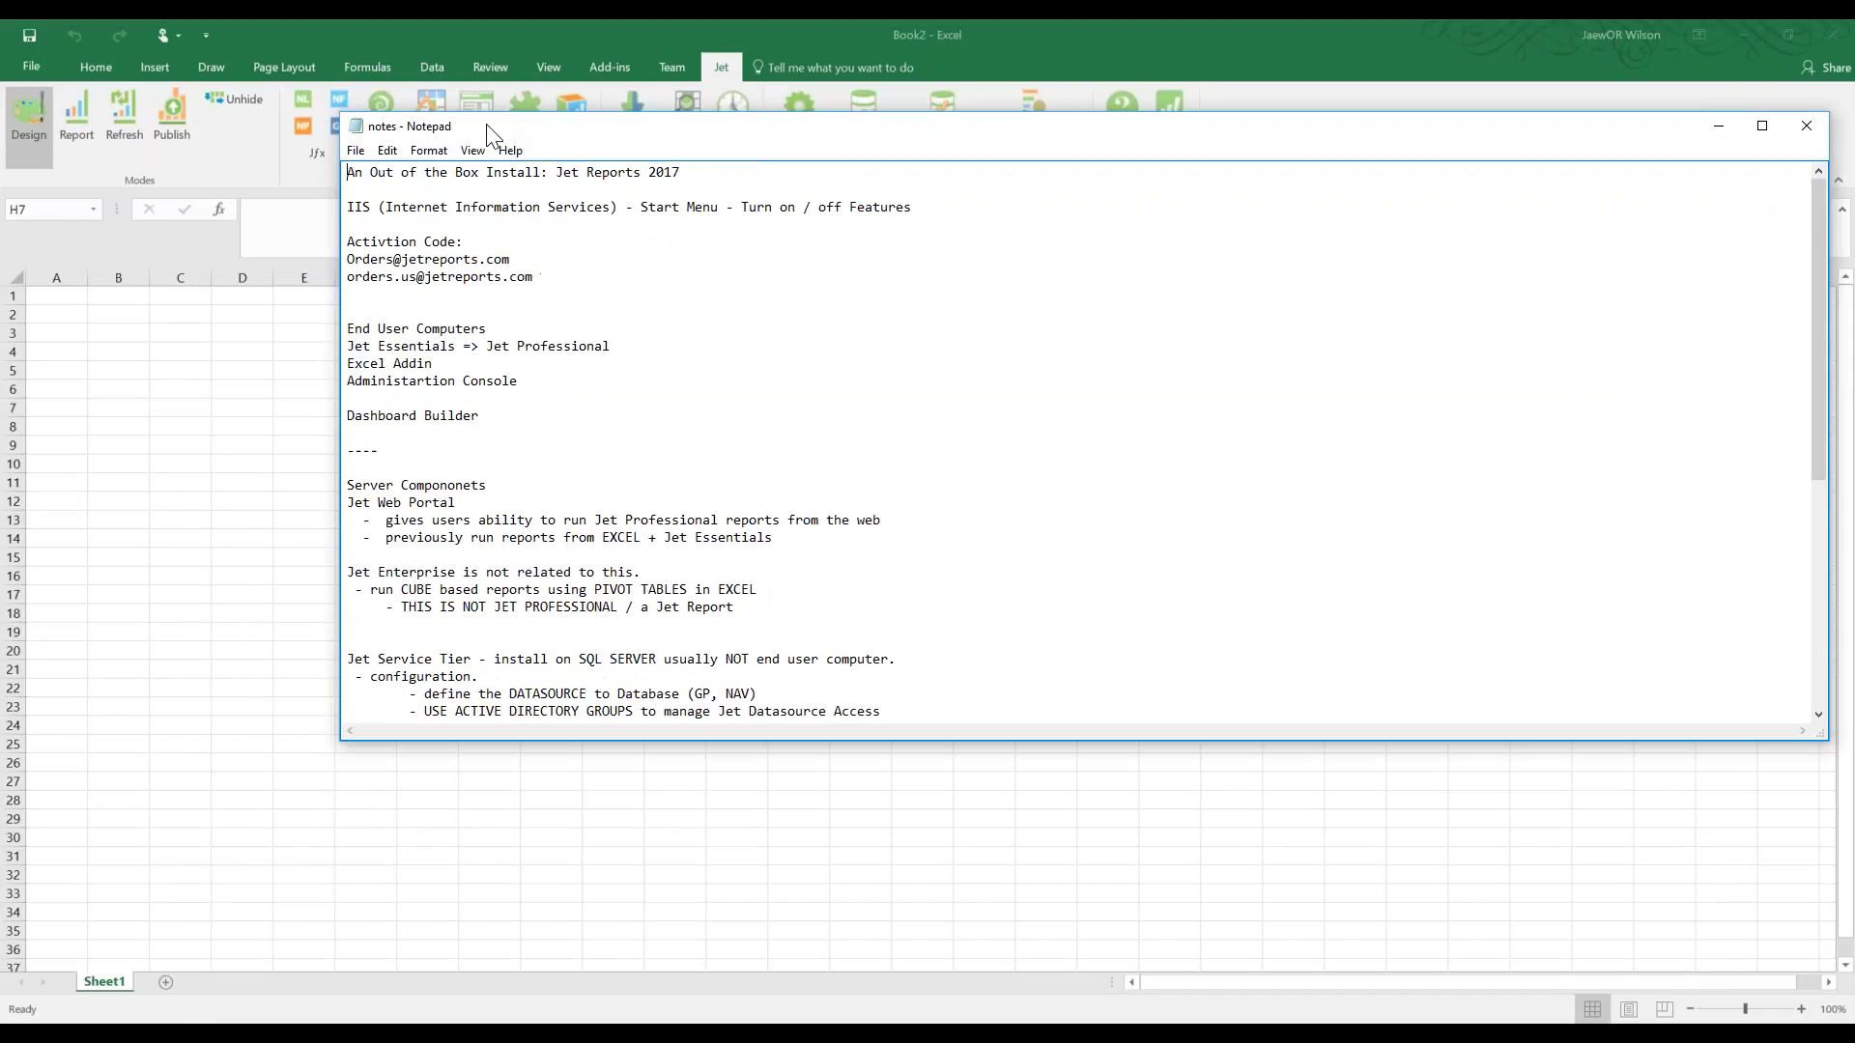
scroll(518, 641, down, 12)
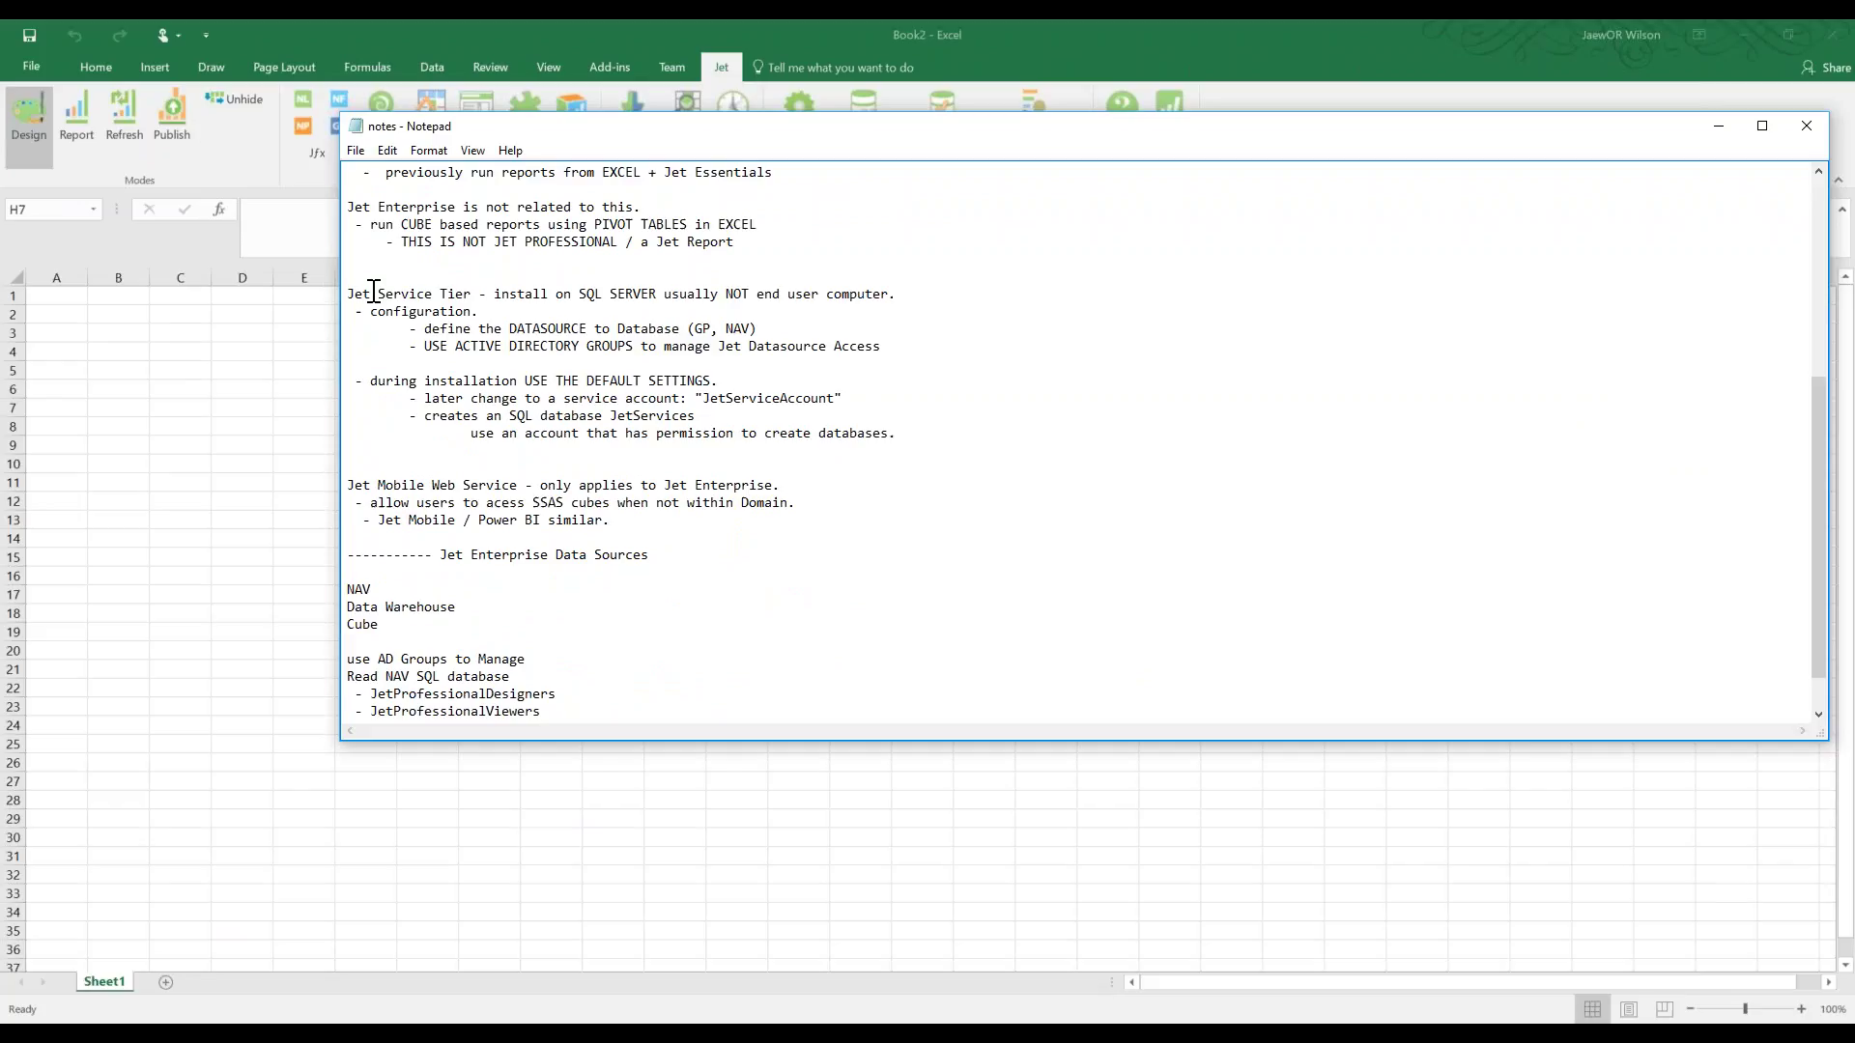
key(alt+Tab)
drag(116, 388, 902, 784)
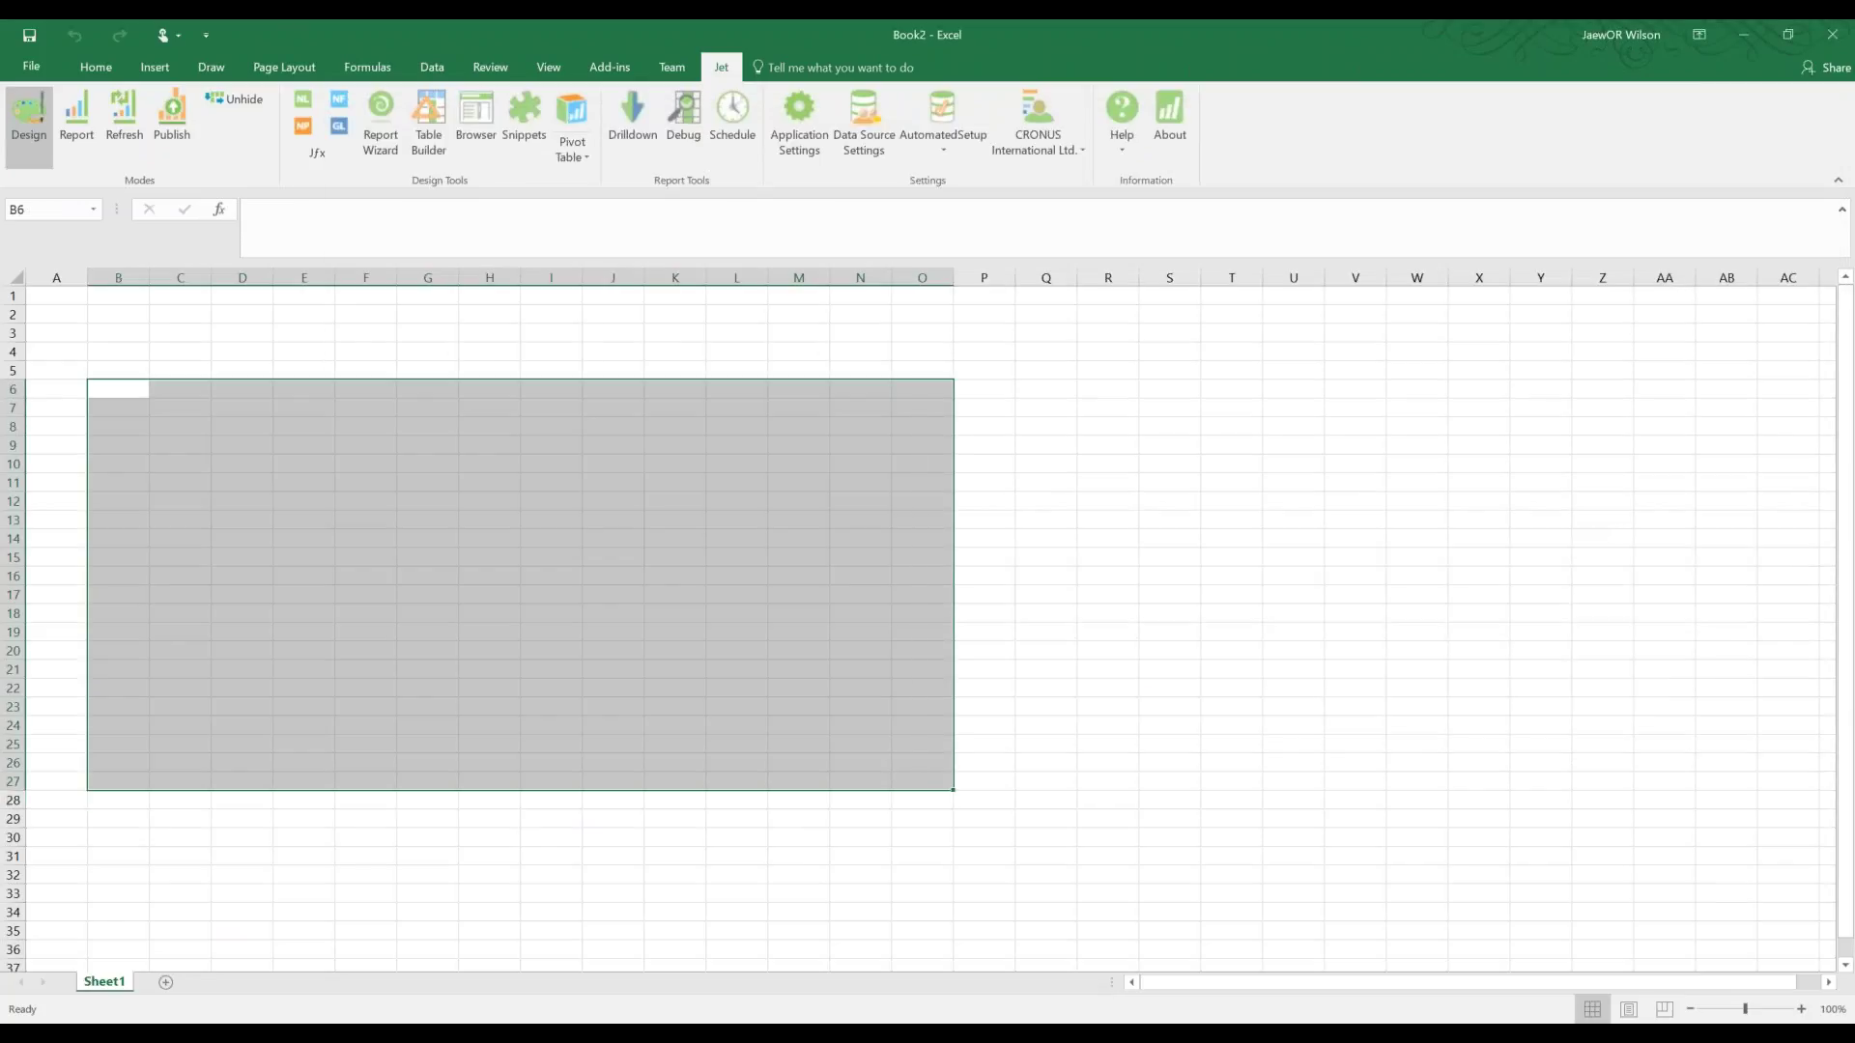
Enter =NL("rows","vendor","no.") in C6 and an NL first vendor name formula in D6.
click(192, 390)
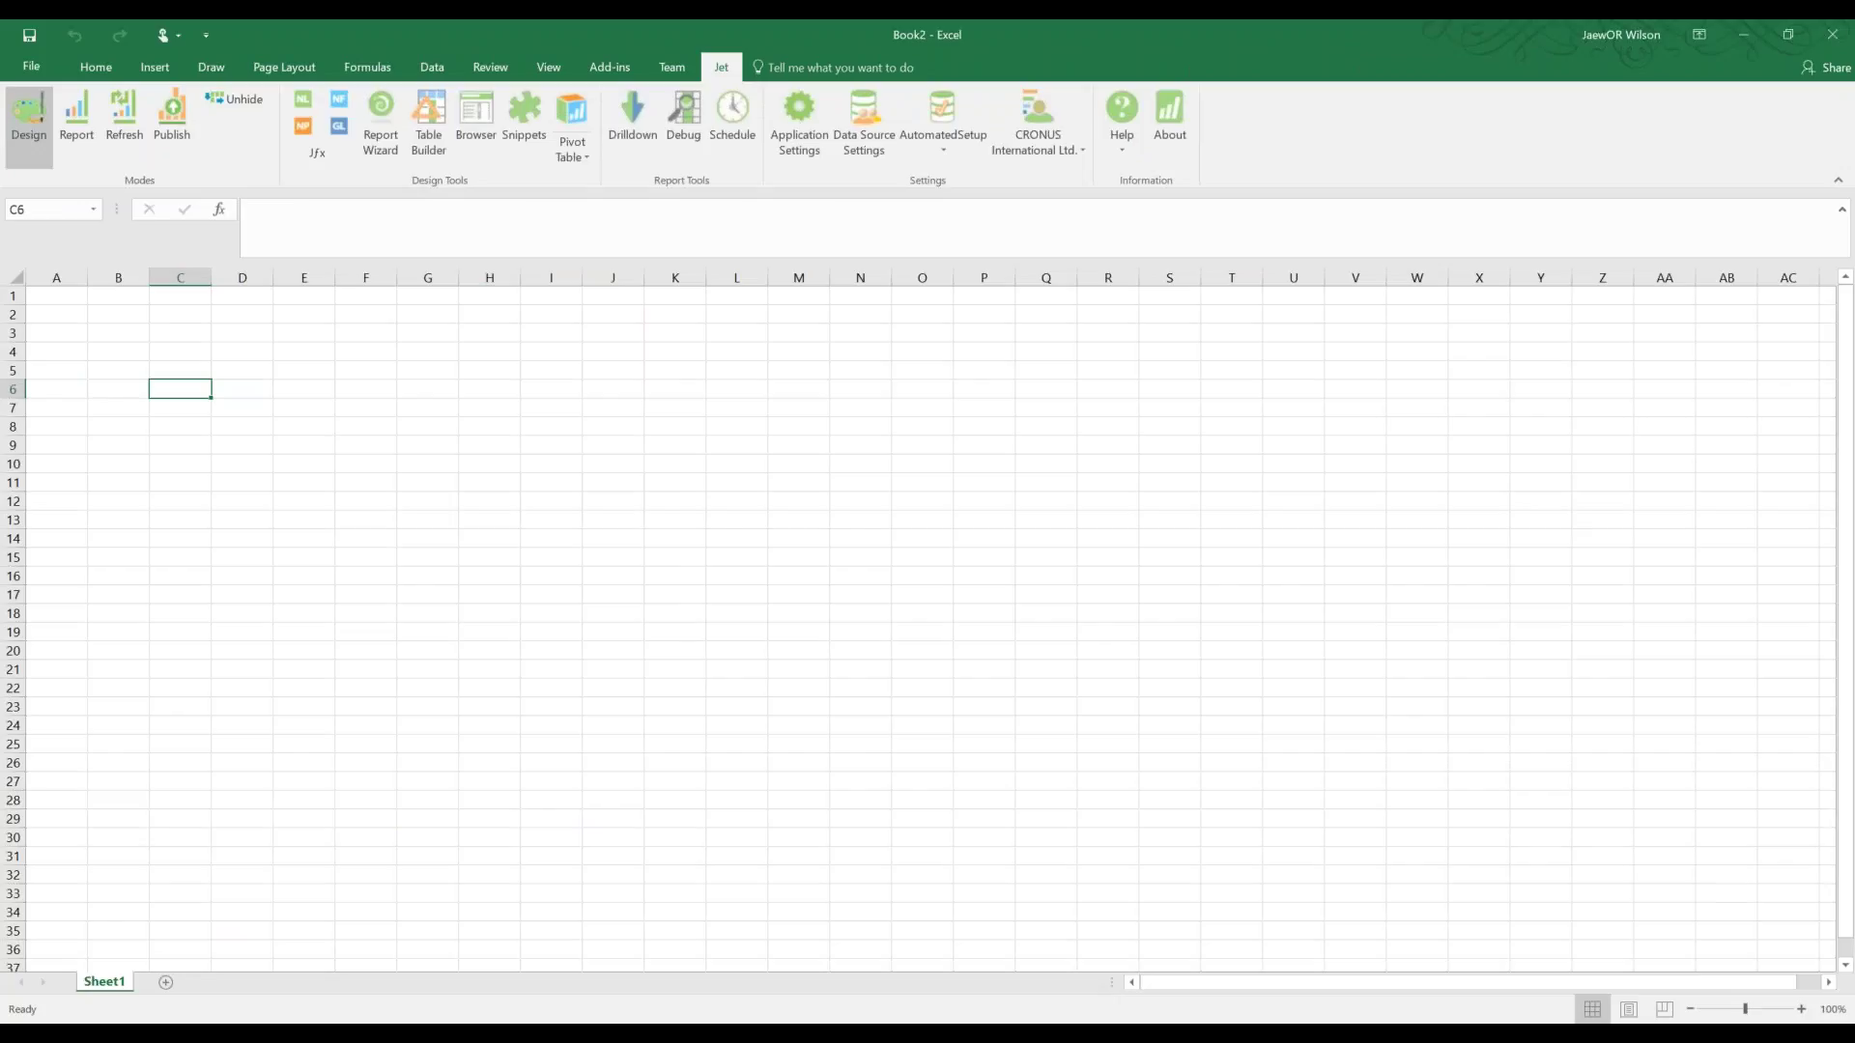
text(=nl("row)
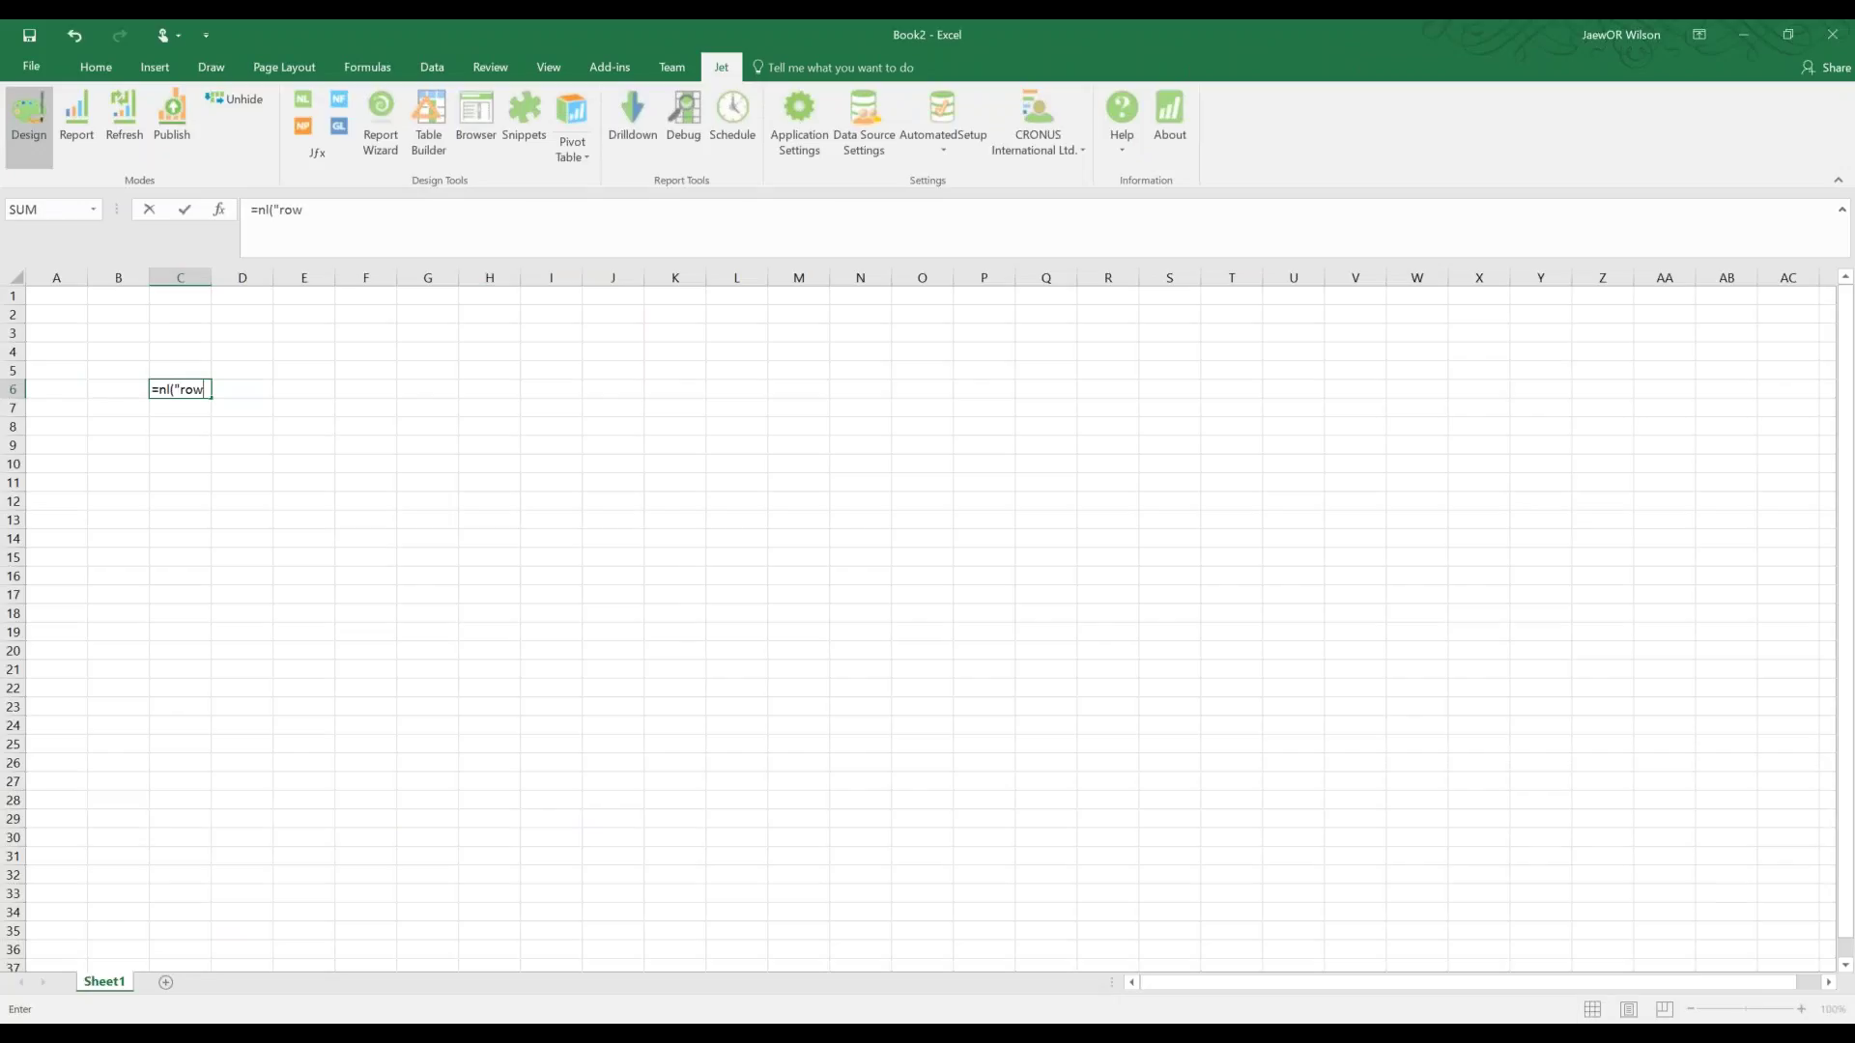
text(s", "vendor", "no.")
key(Tab)
text(=nL)
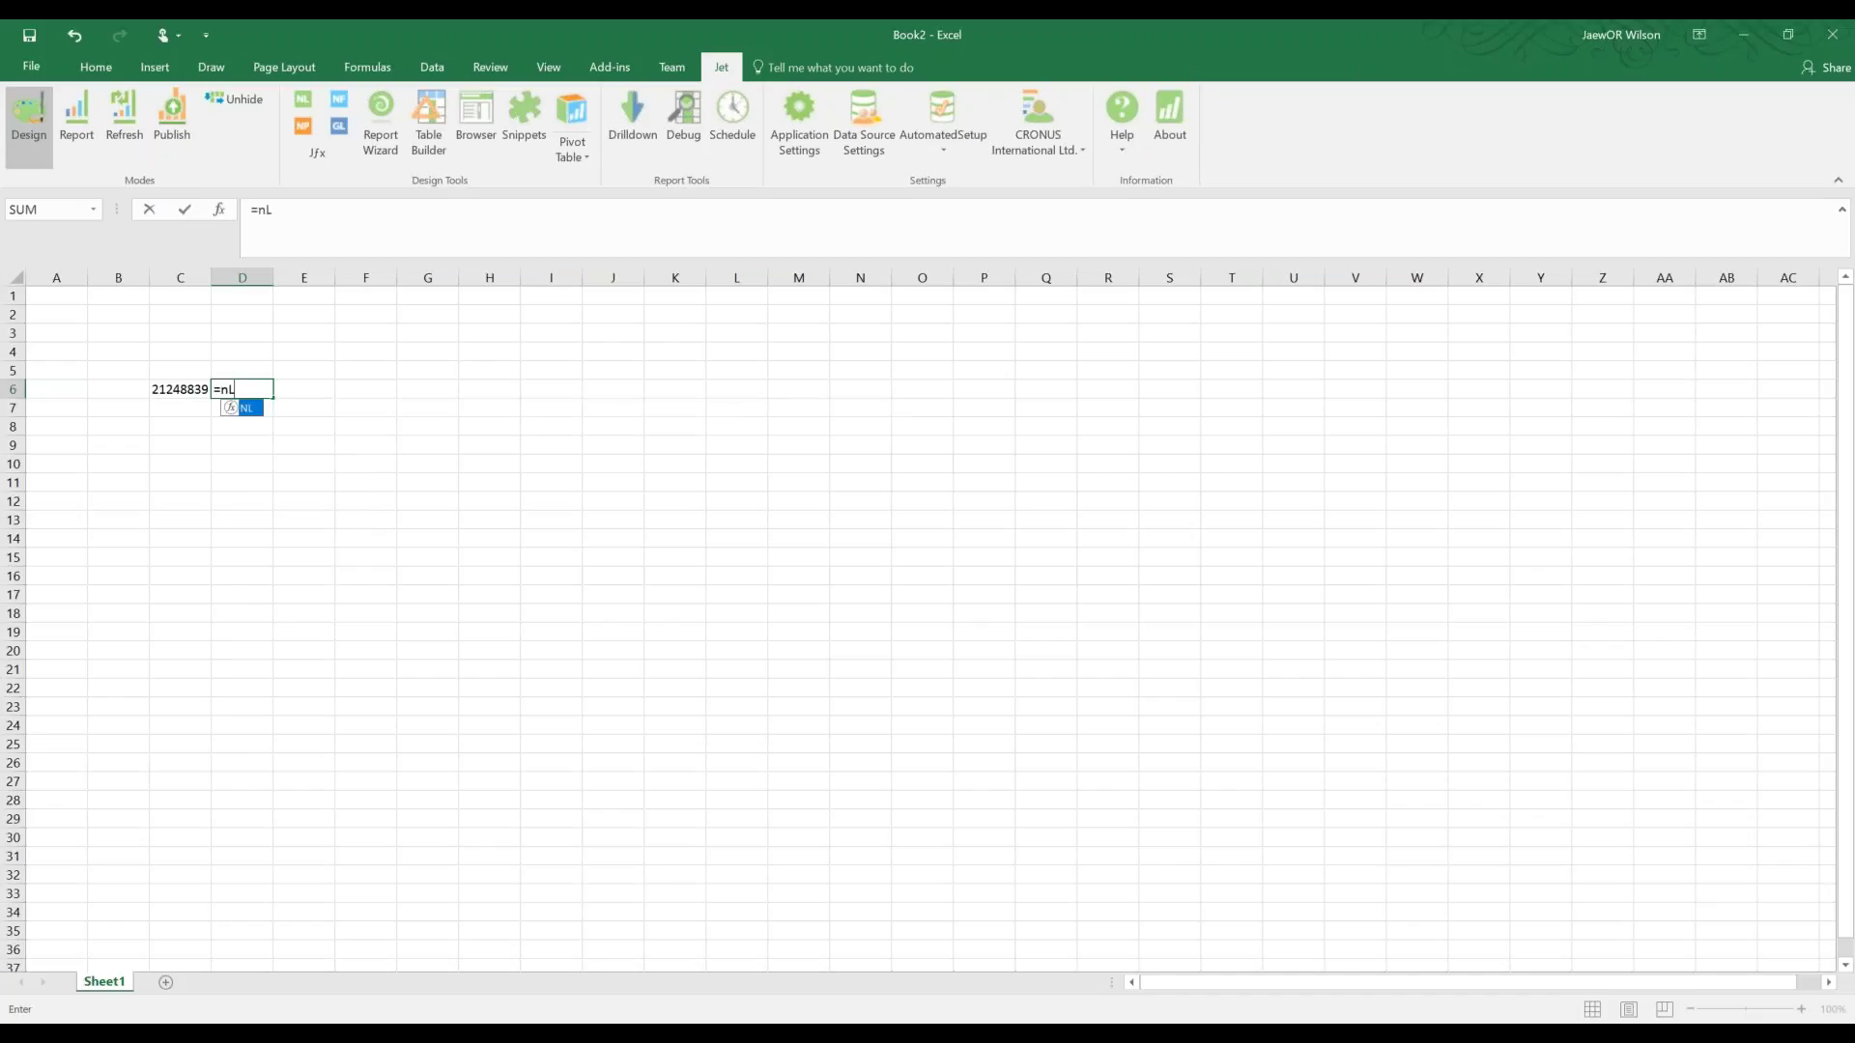
key(BackSpace)
text(l("first", "vendo)
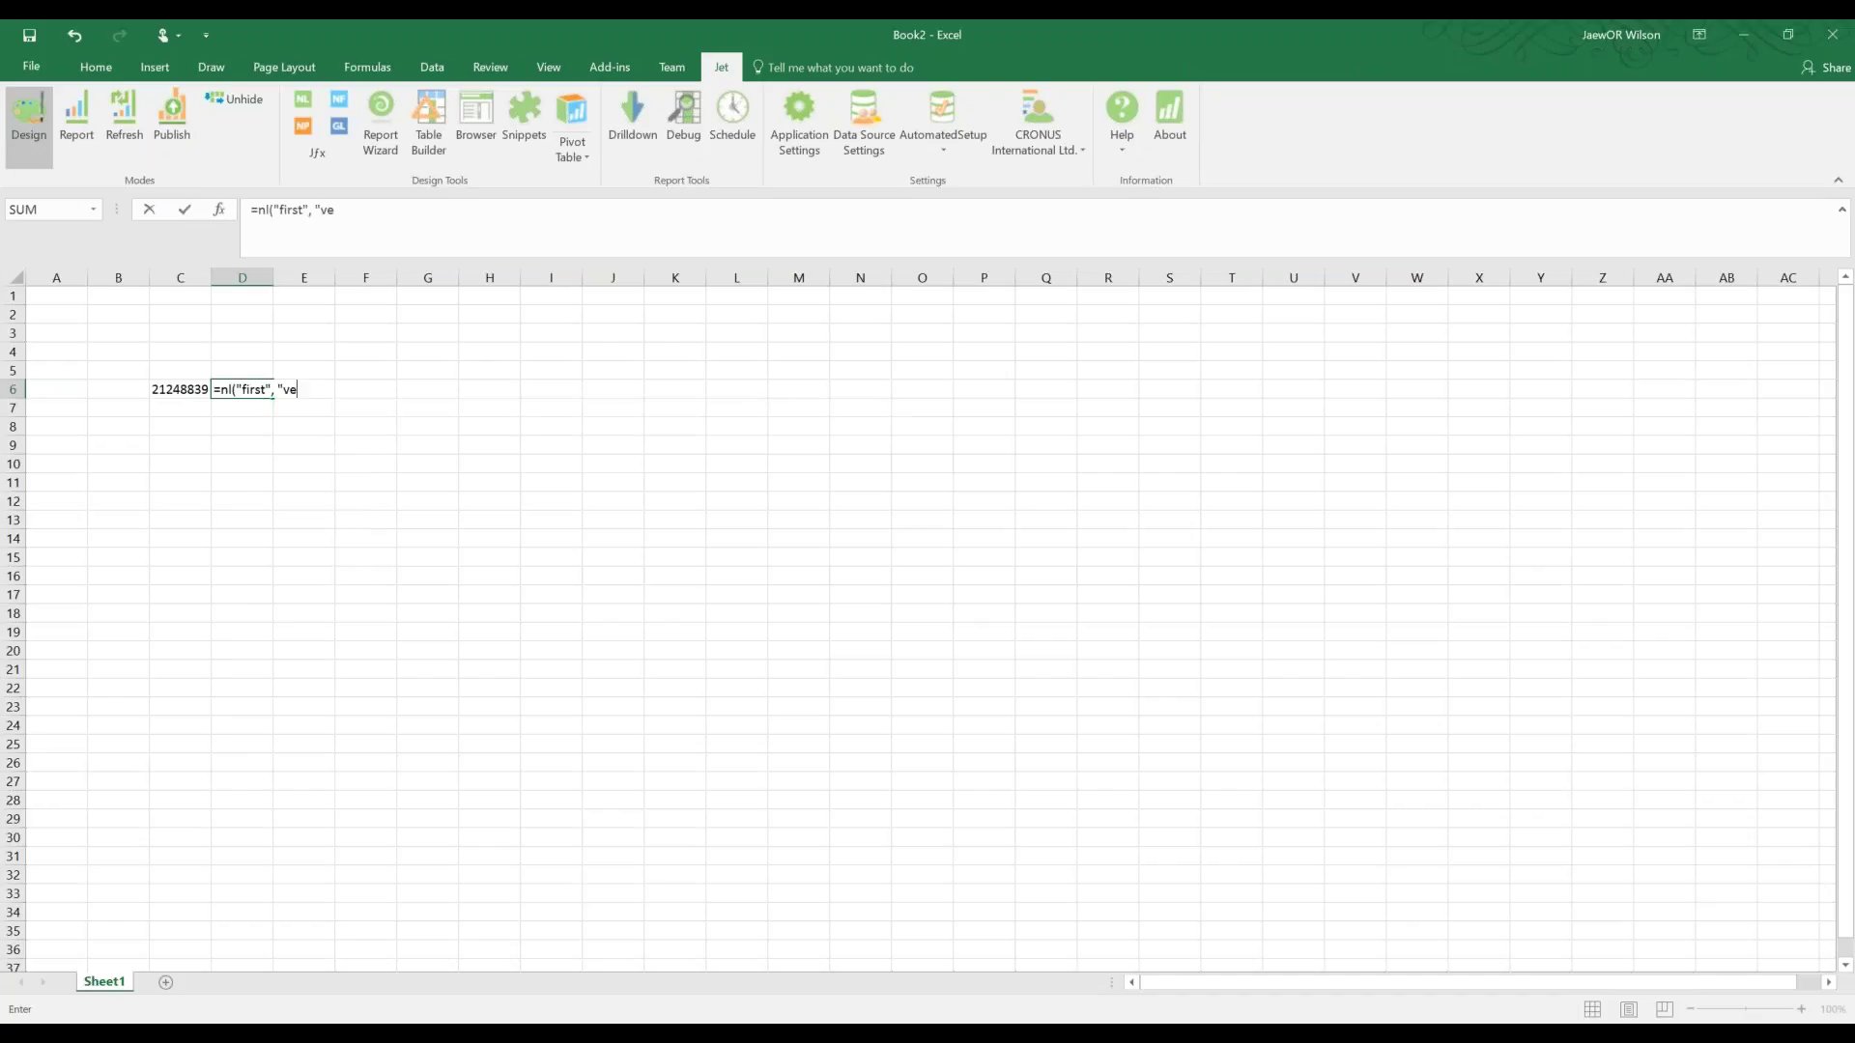
text(r", "name')
key(BackSpace)
text("))
key(Left)
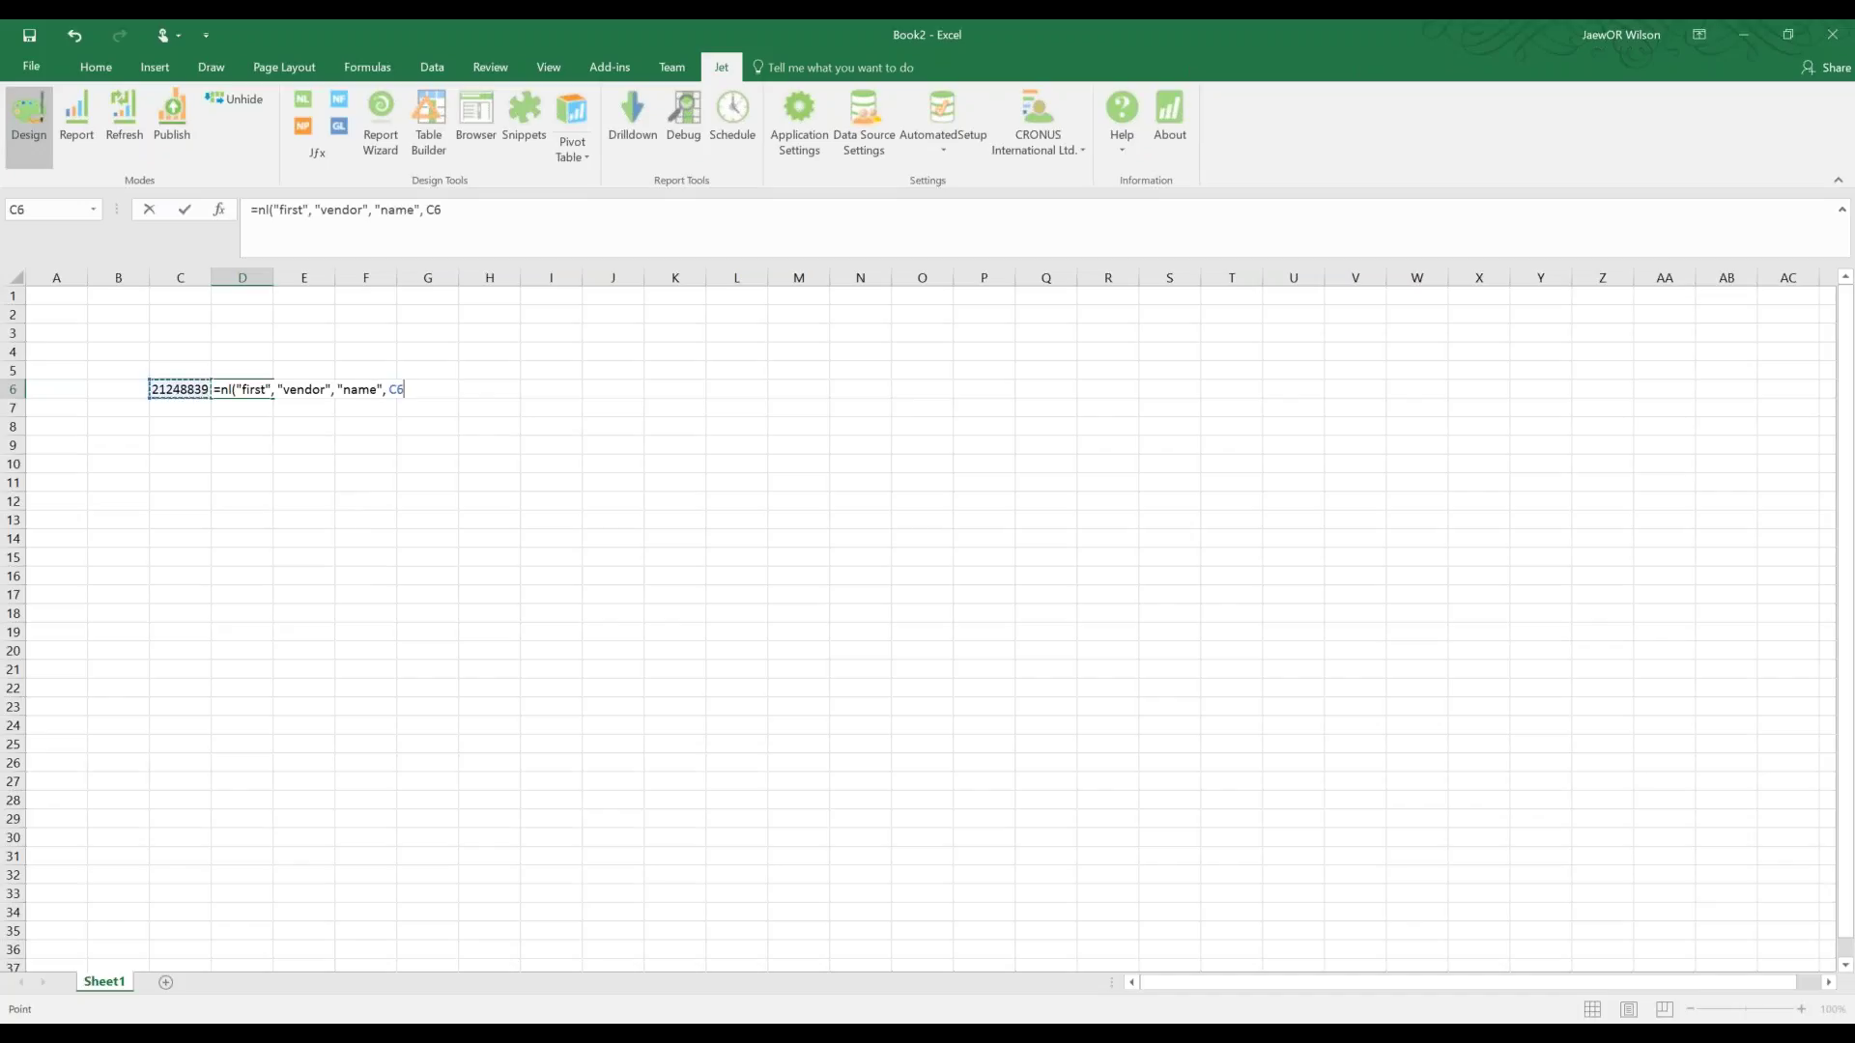
key(Down)
Fix D6's #VALUE! error by adding "no." as its filter field argument.
click(219, 390)
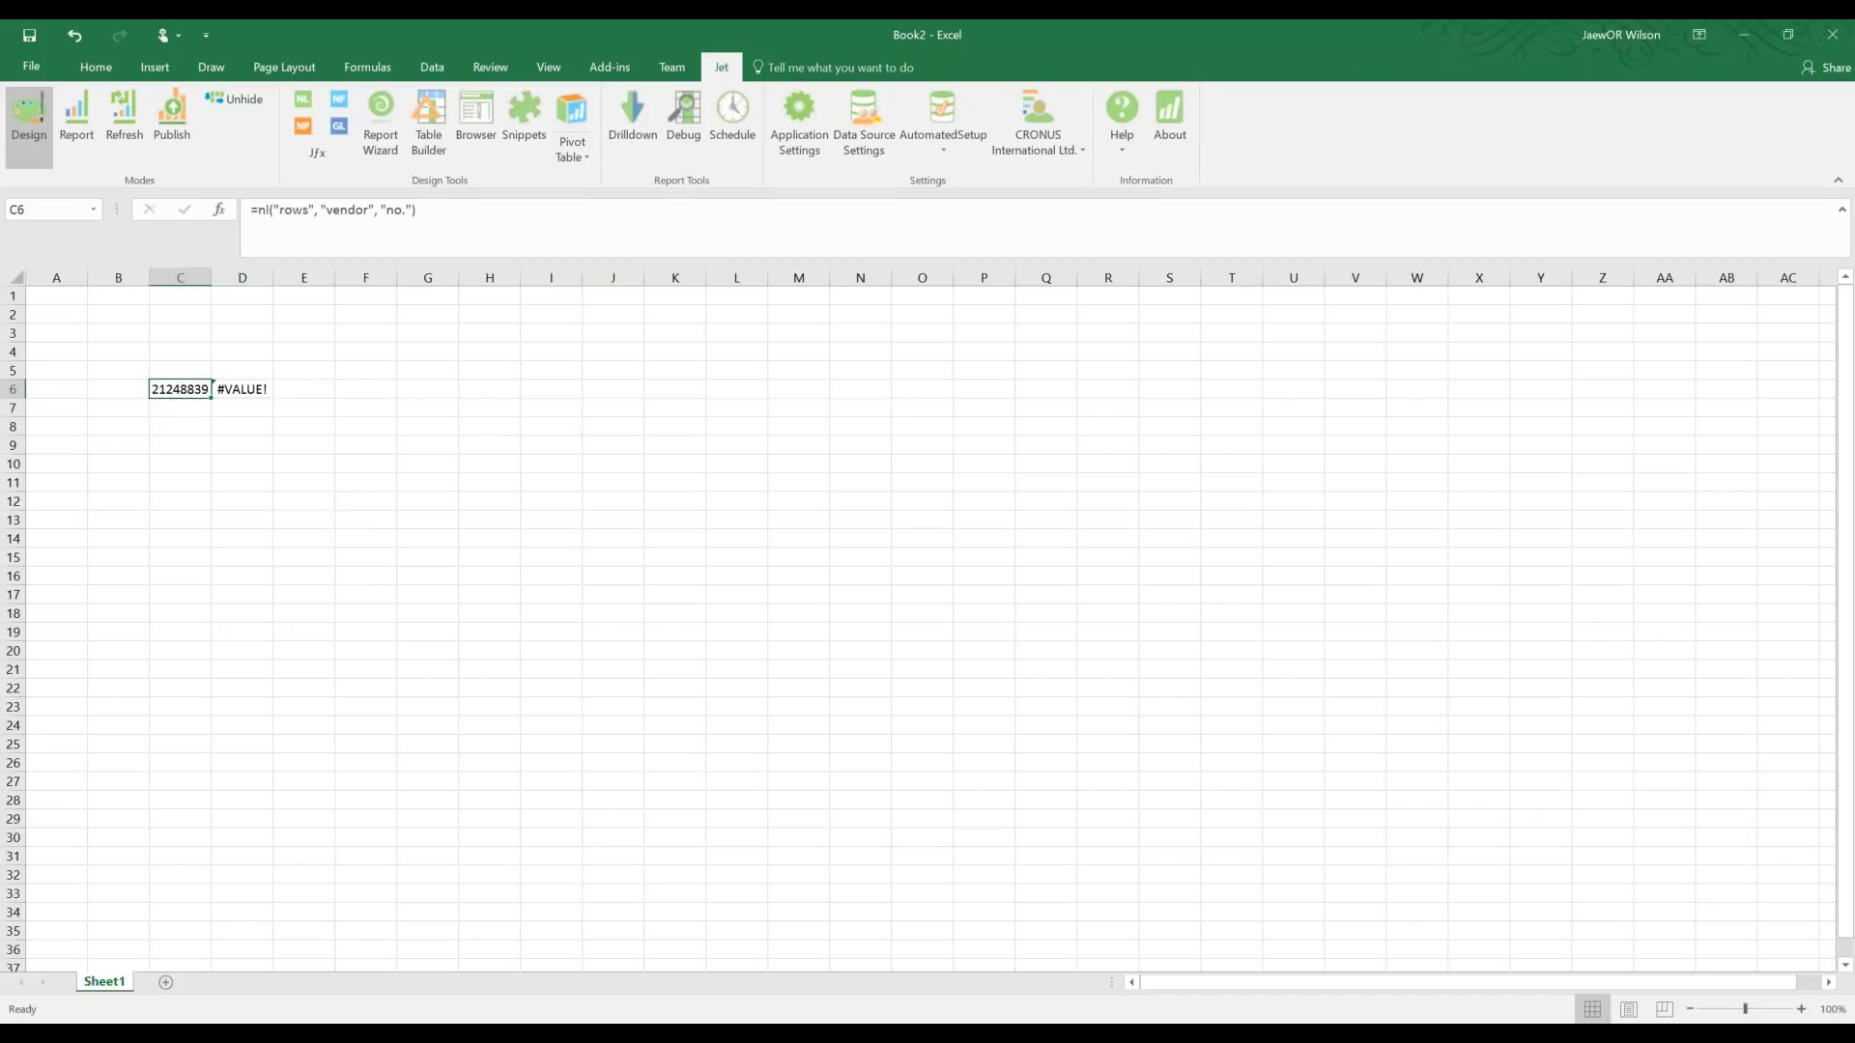
click(376, 209)
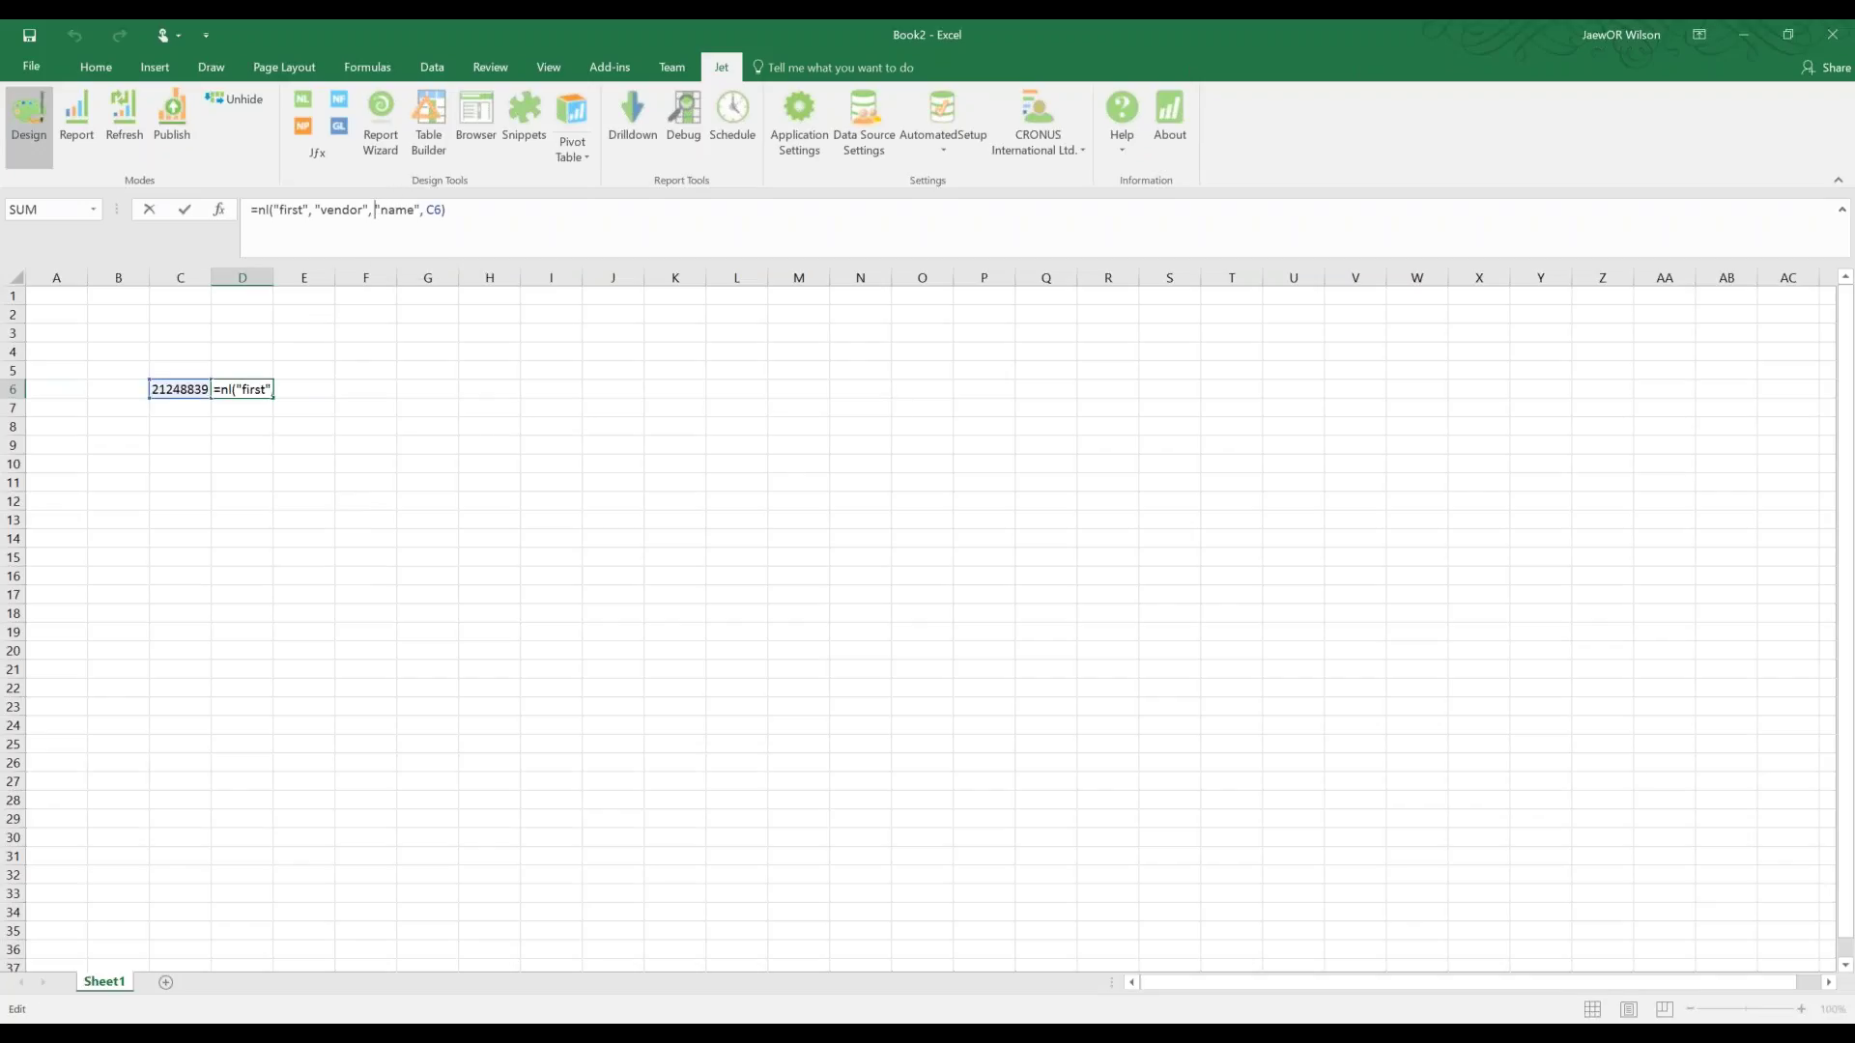
key(Right)
key(Right)
key(Right)
key(Right)
key(Right)
key(Right)
key(Right)
key(Right)
text("no.")
key(Return)
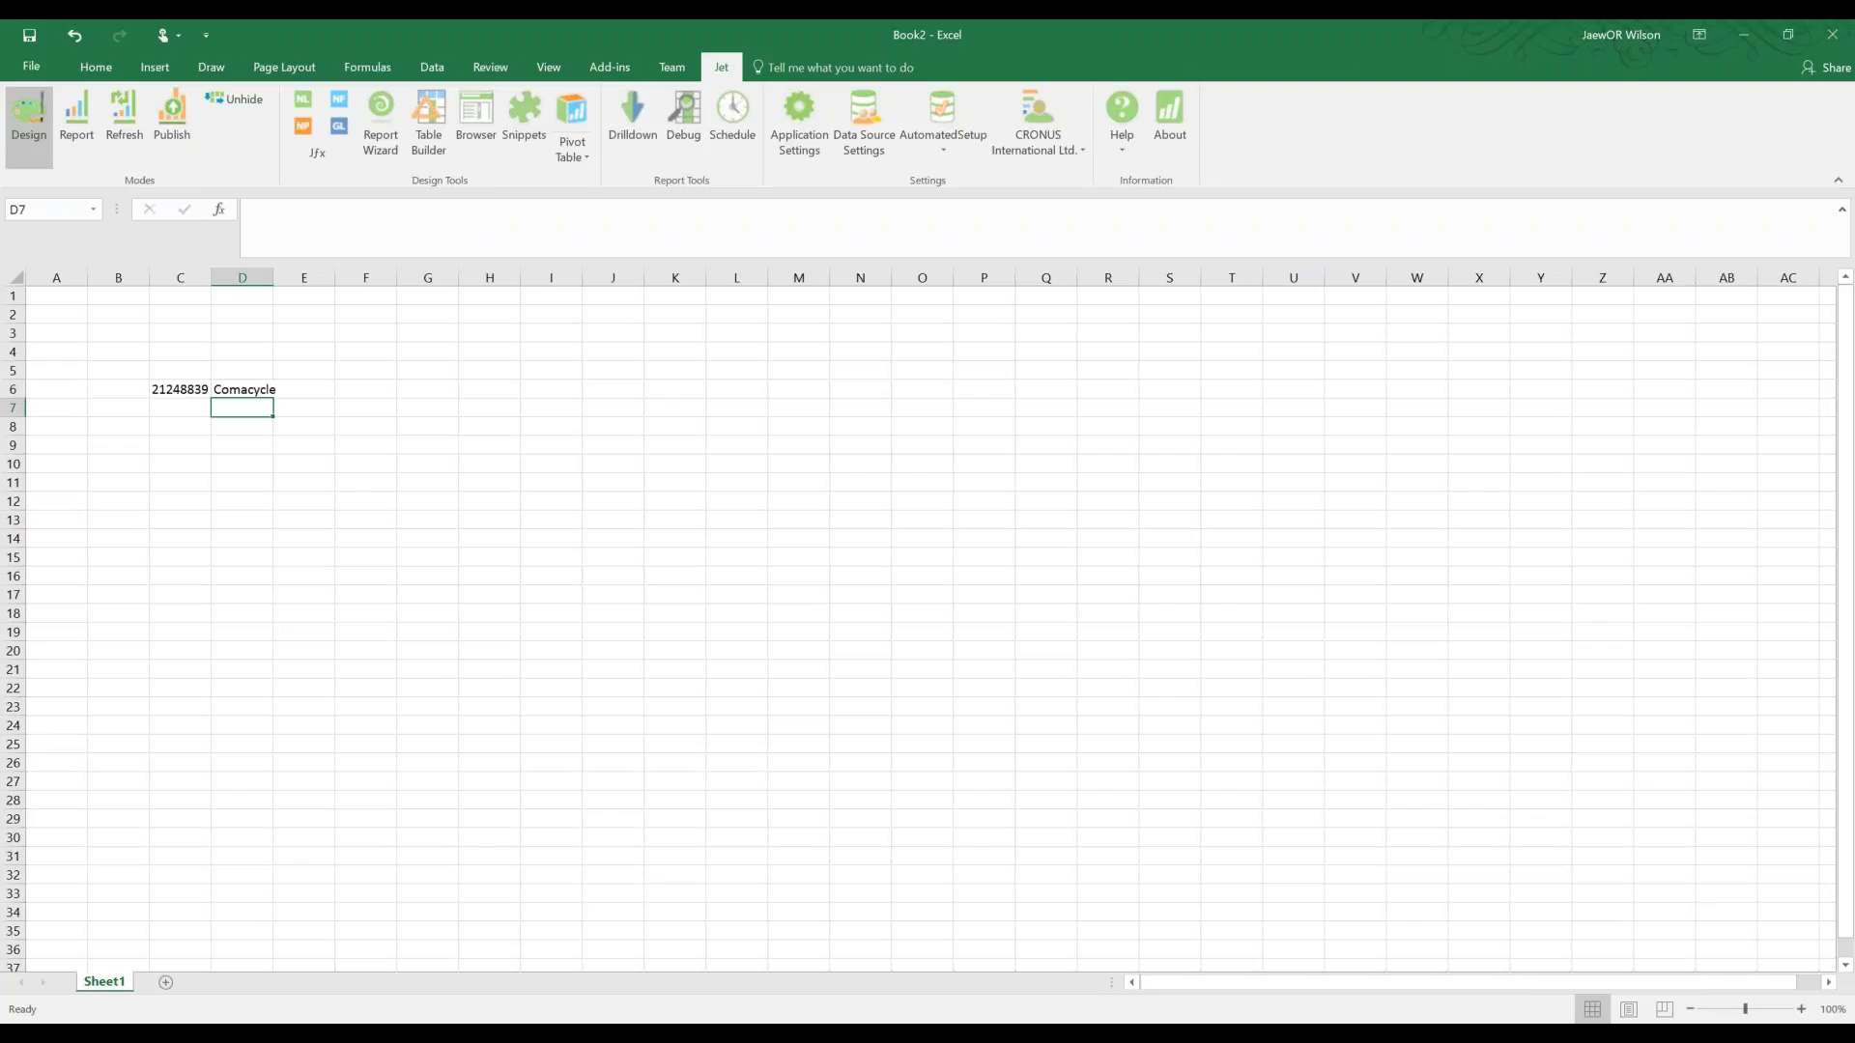
Test-run the full vendor list, return to design view, and autofit column A.
click(77, 114)
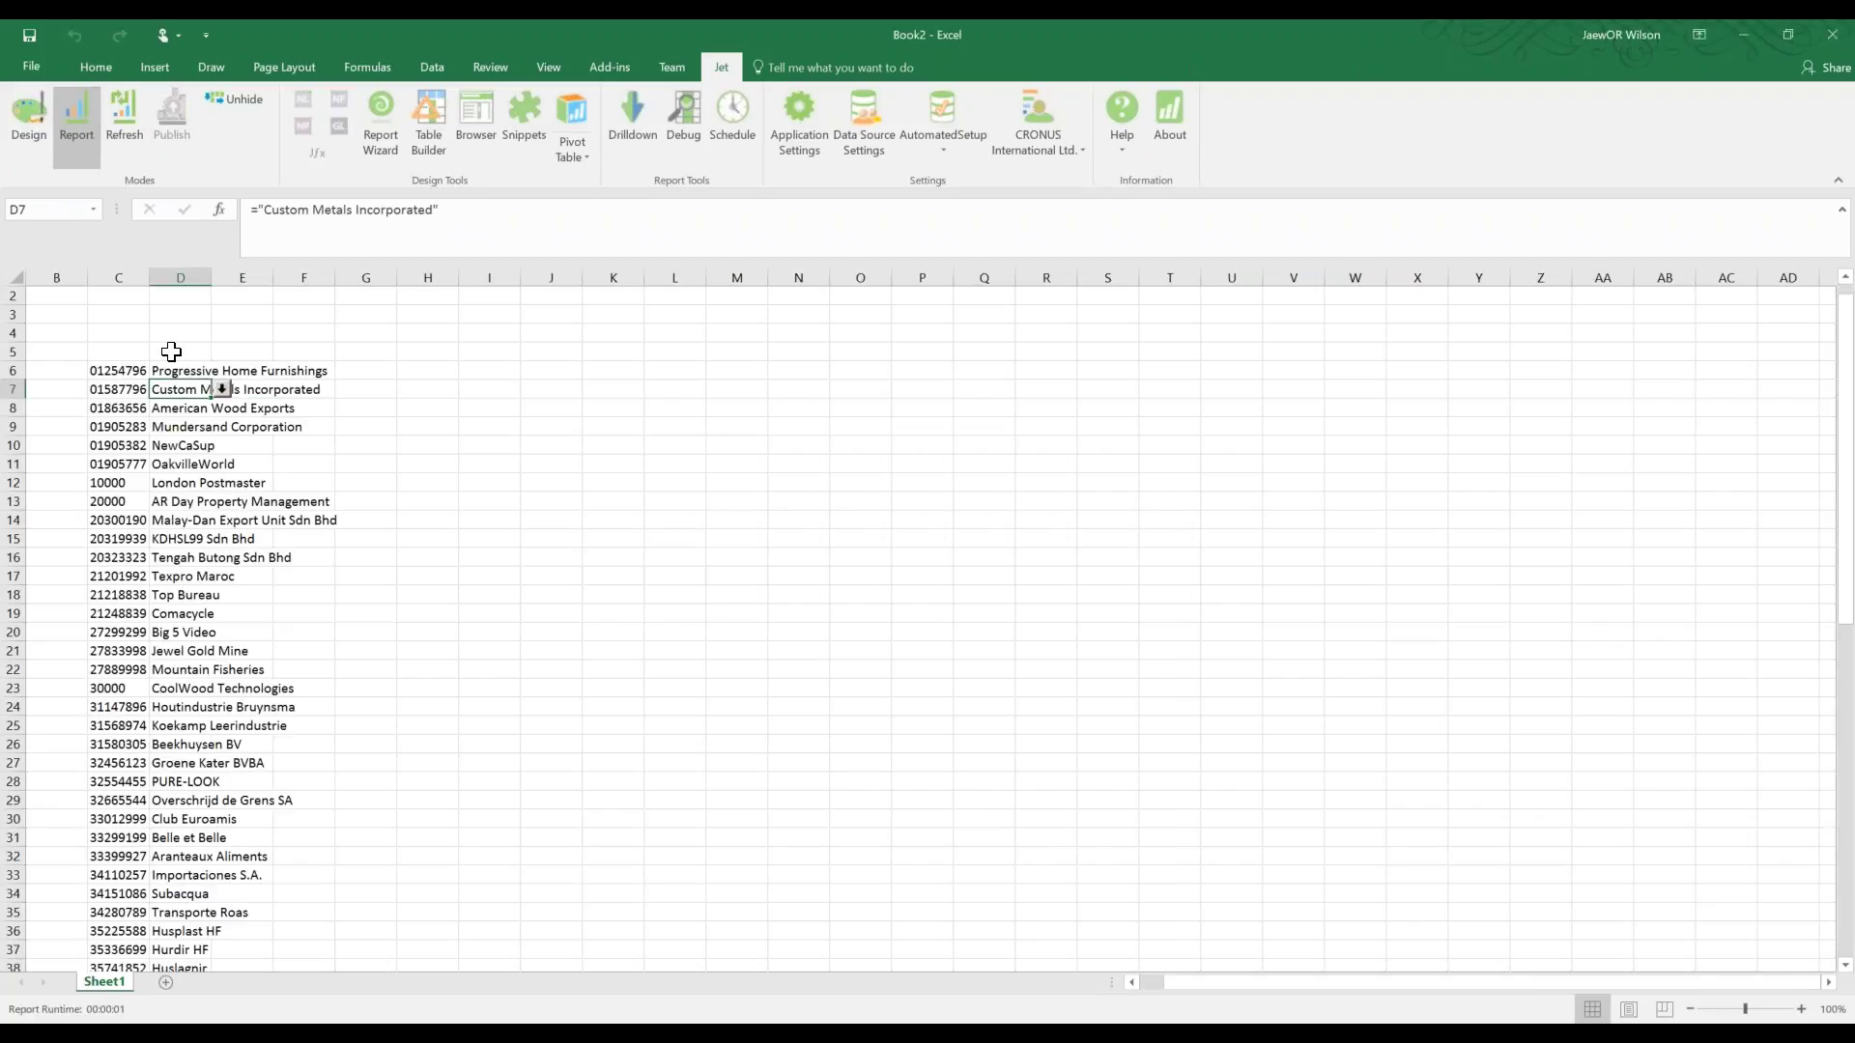
click(38, 125)
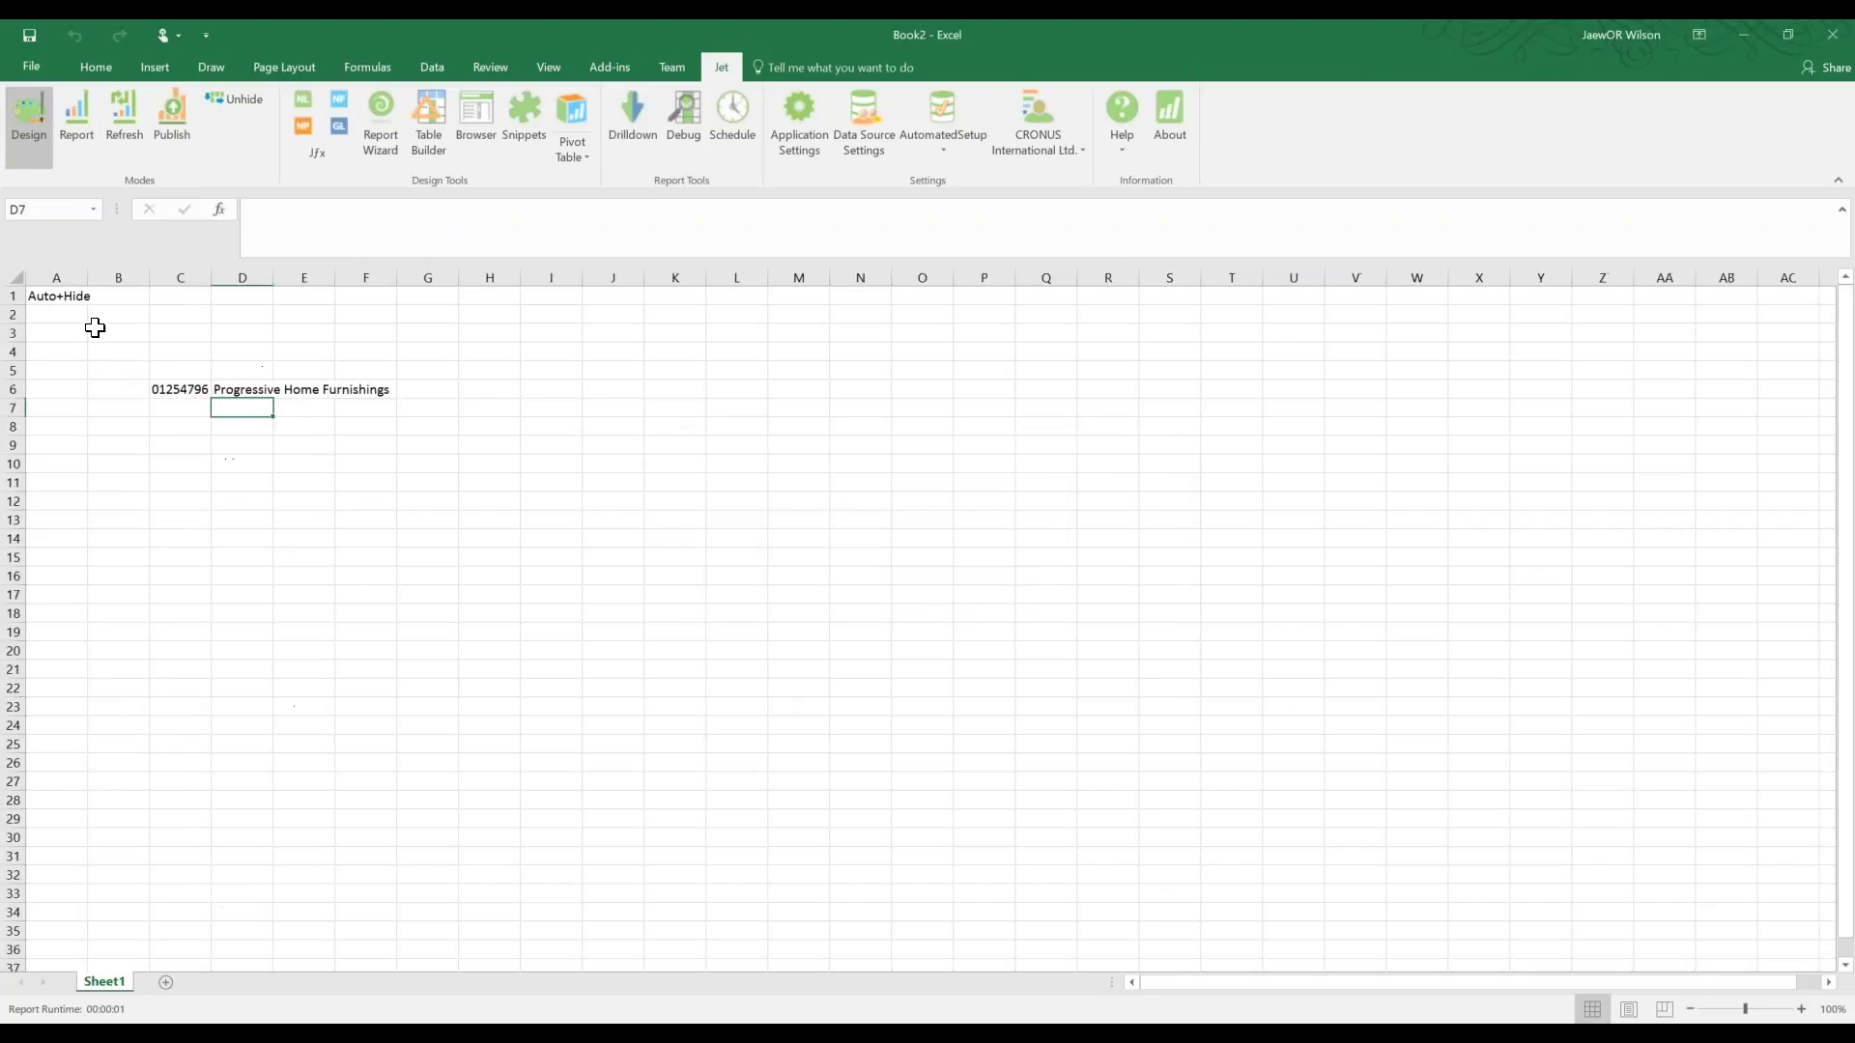
double_click(87, 278)
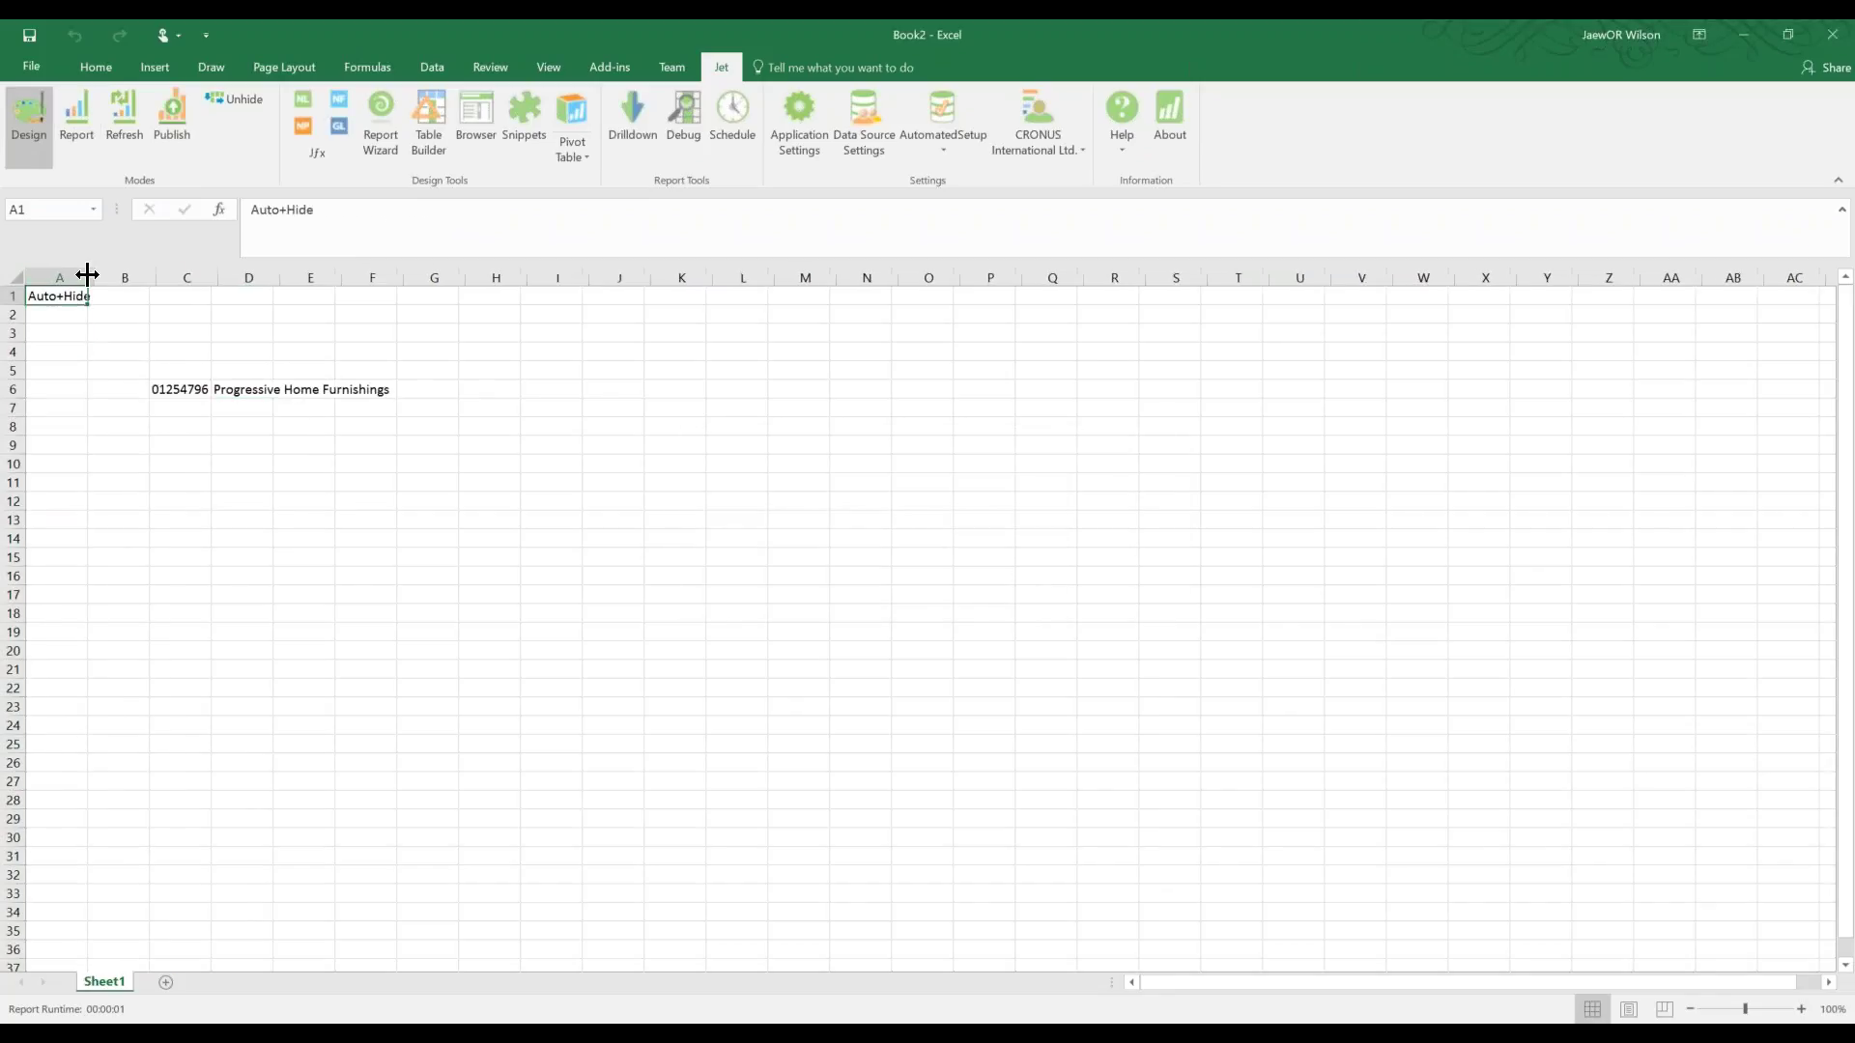
click(174, 130)
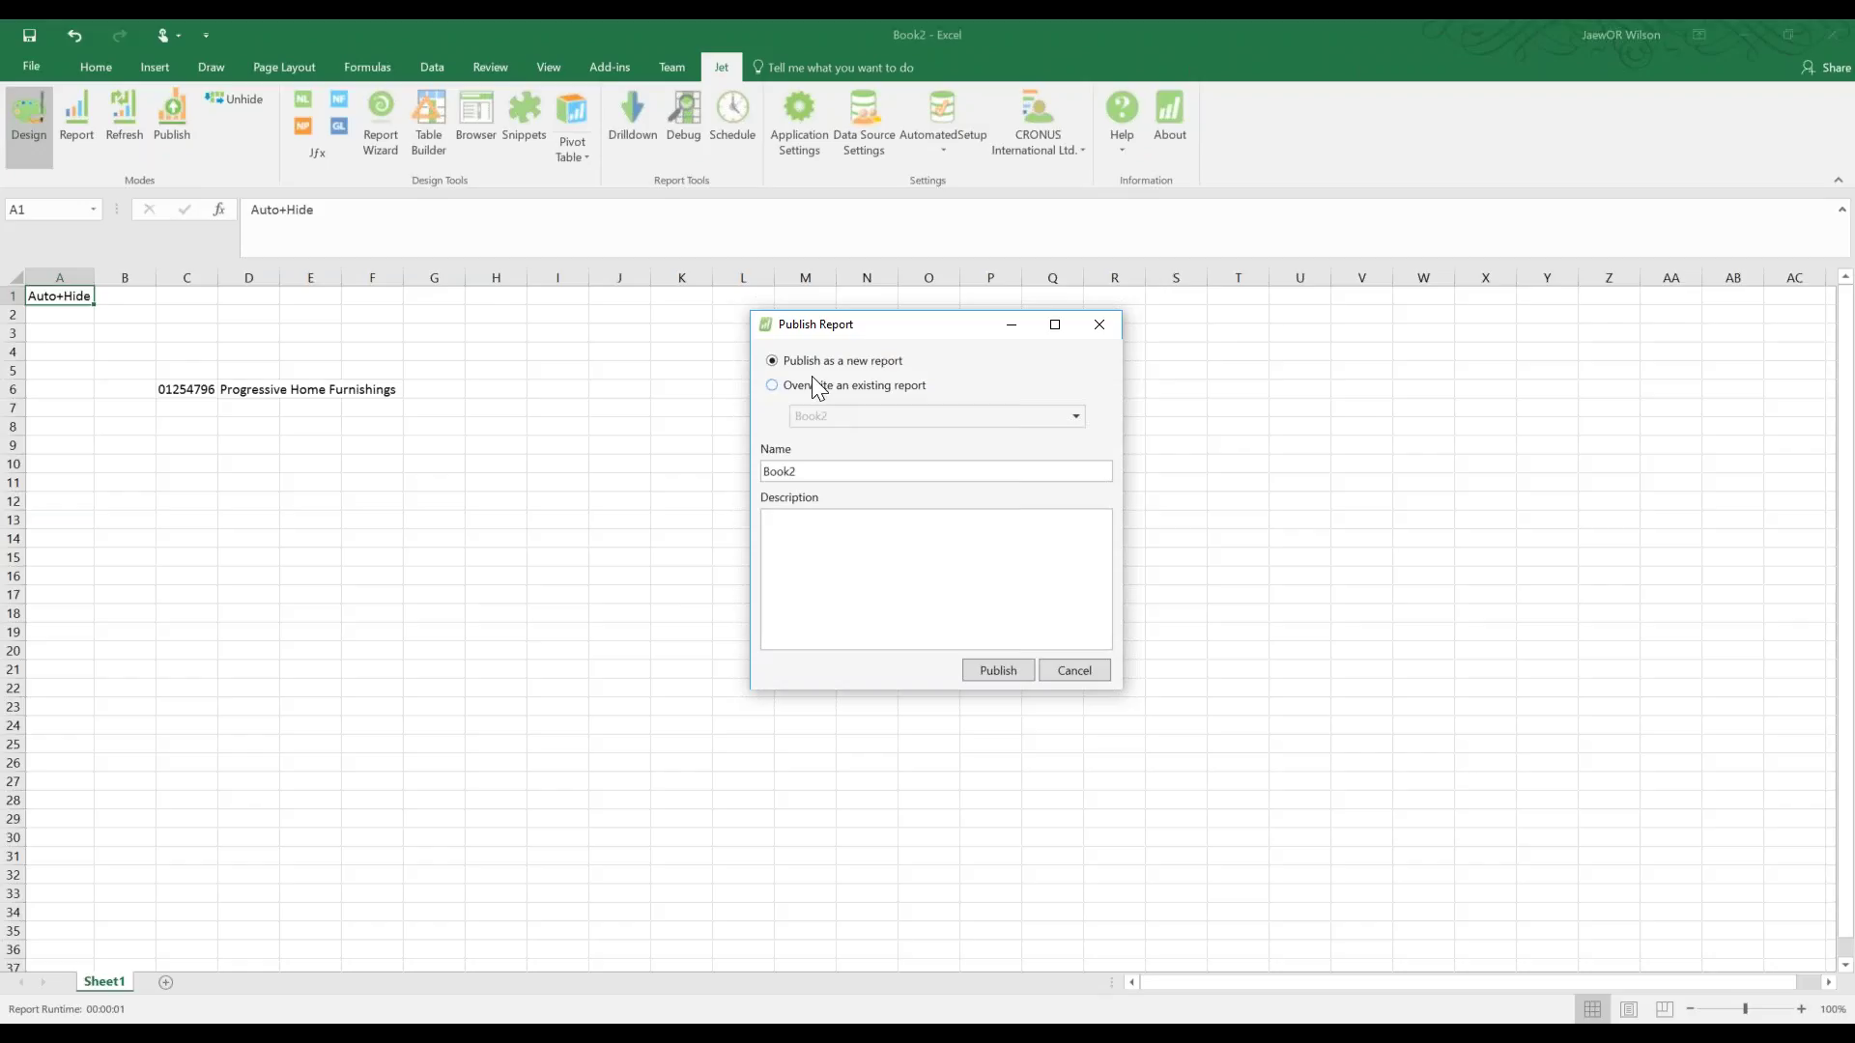
Publish Book2 to the Jet Web Portal as a new report named 'Vendor Report'.
key(Tab)
text(Vendor Report)
click(971, 671)
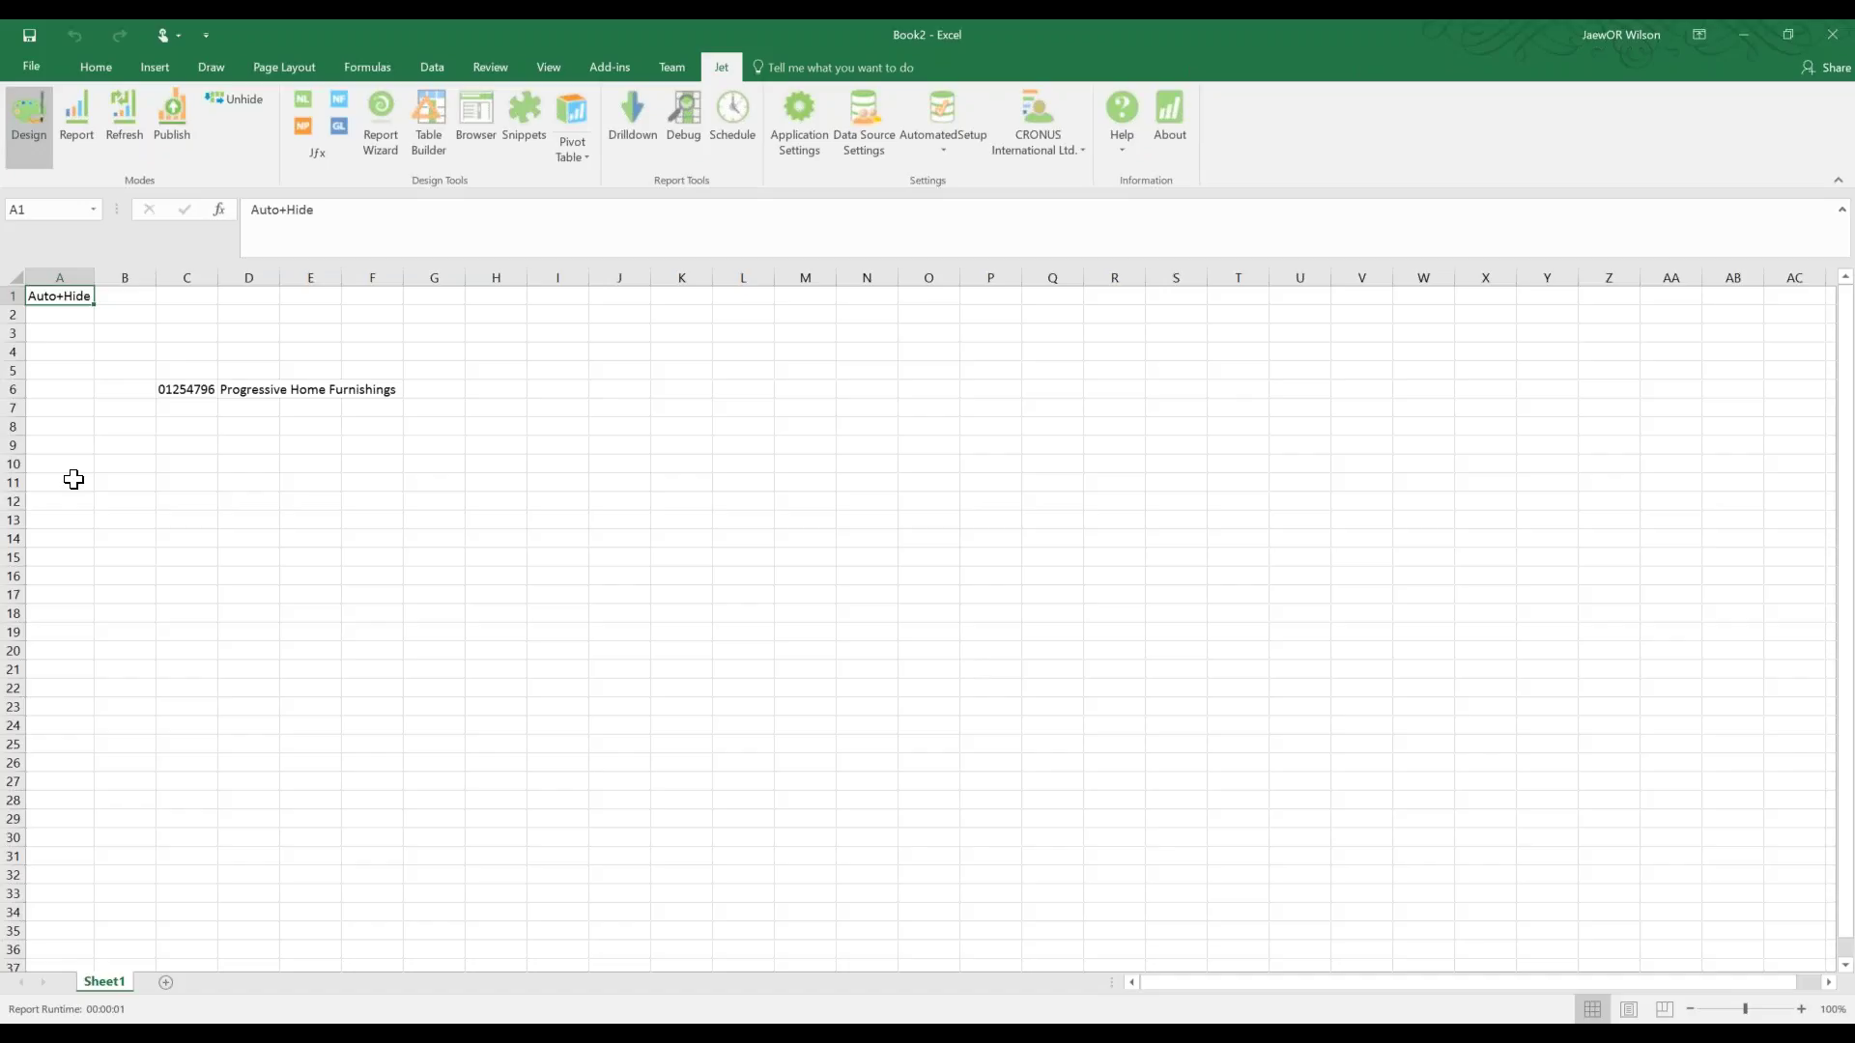
Open the Jet Reports knowledge base from Jet help and search for 'jet web portal'.
click(209, 404)
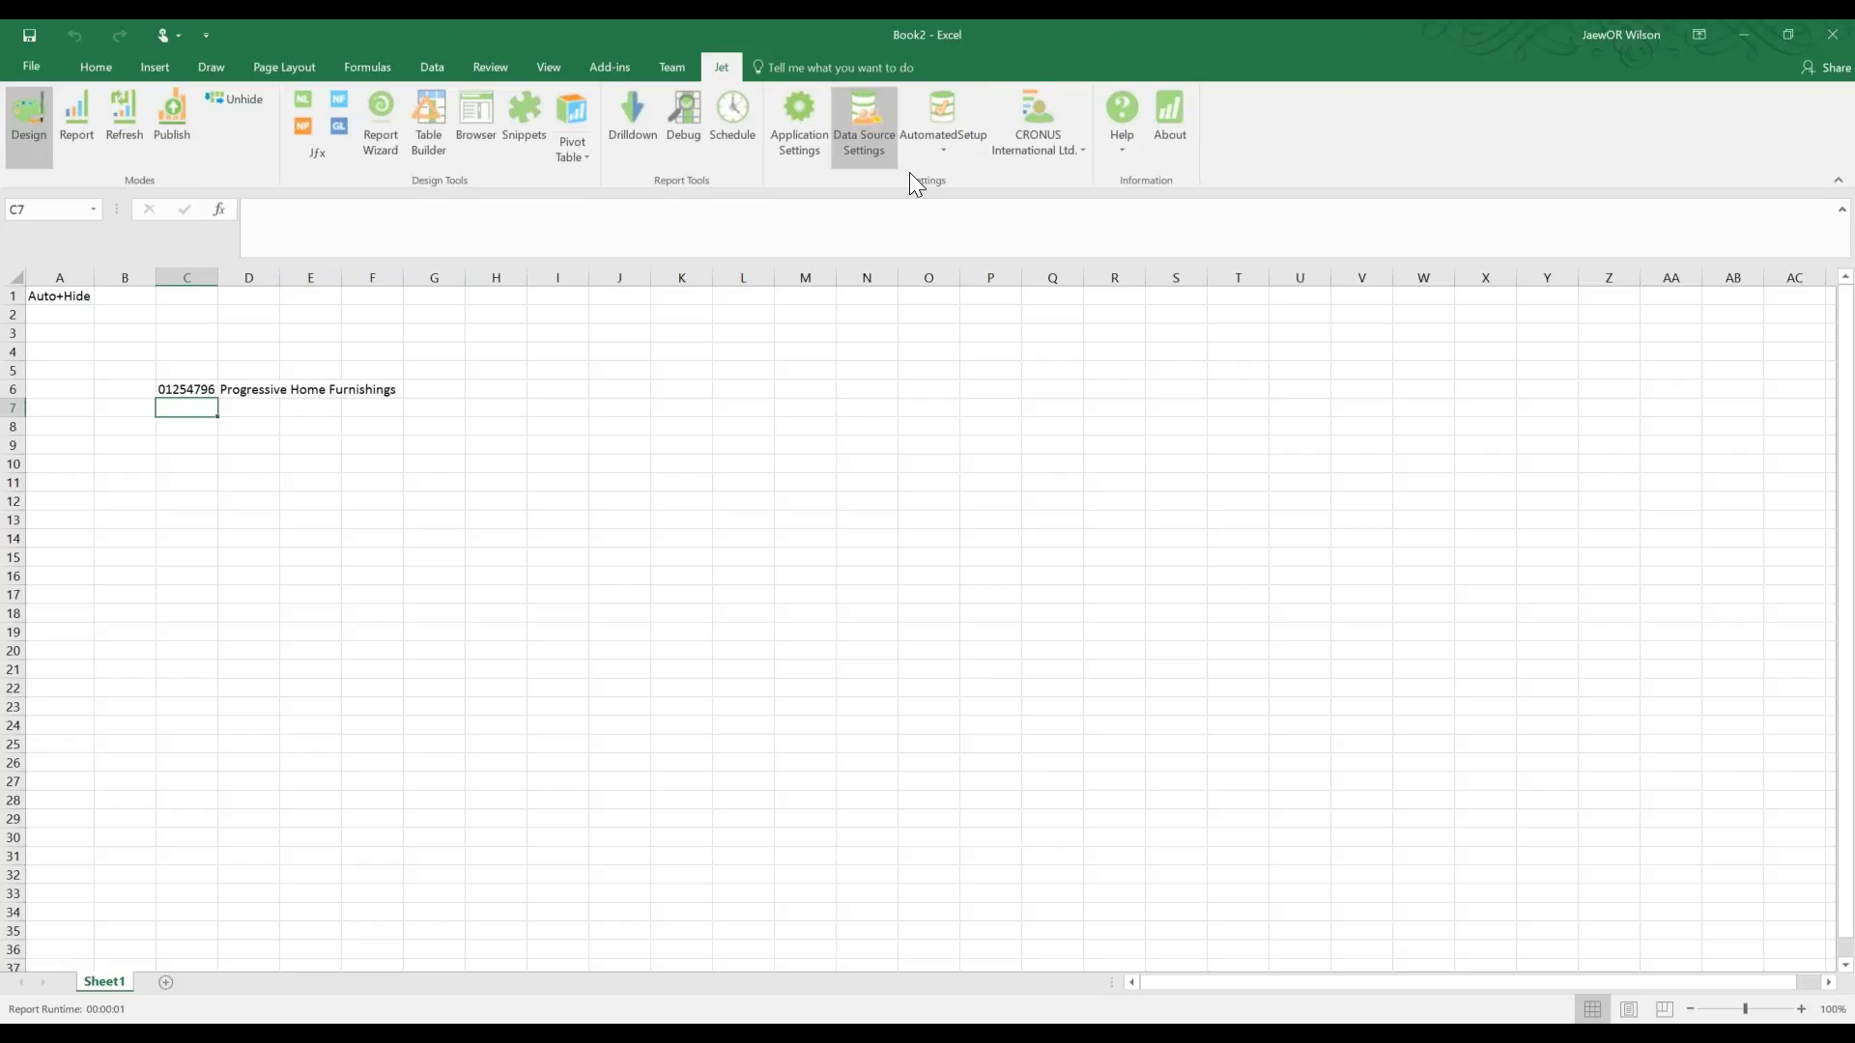
click(1113, 140)
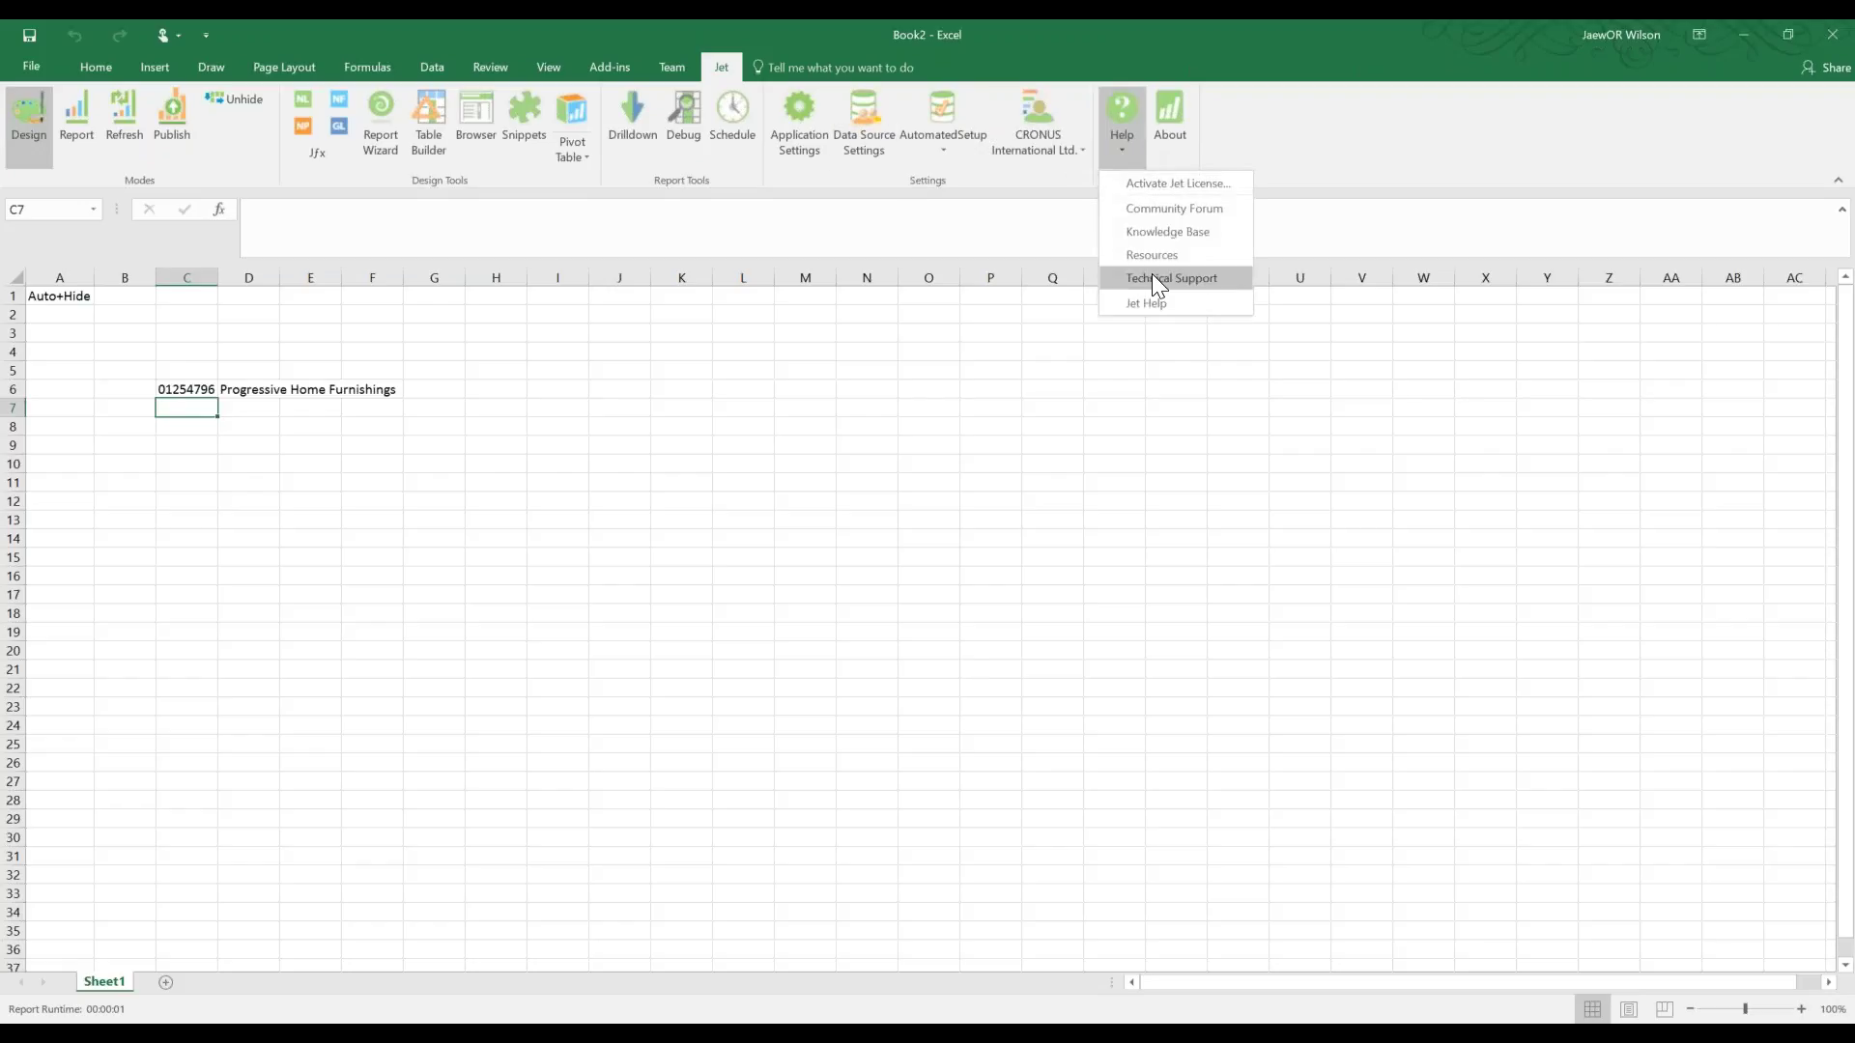
mouse_move(1151, 275)
click(1207, 297)
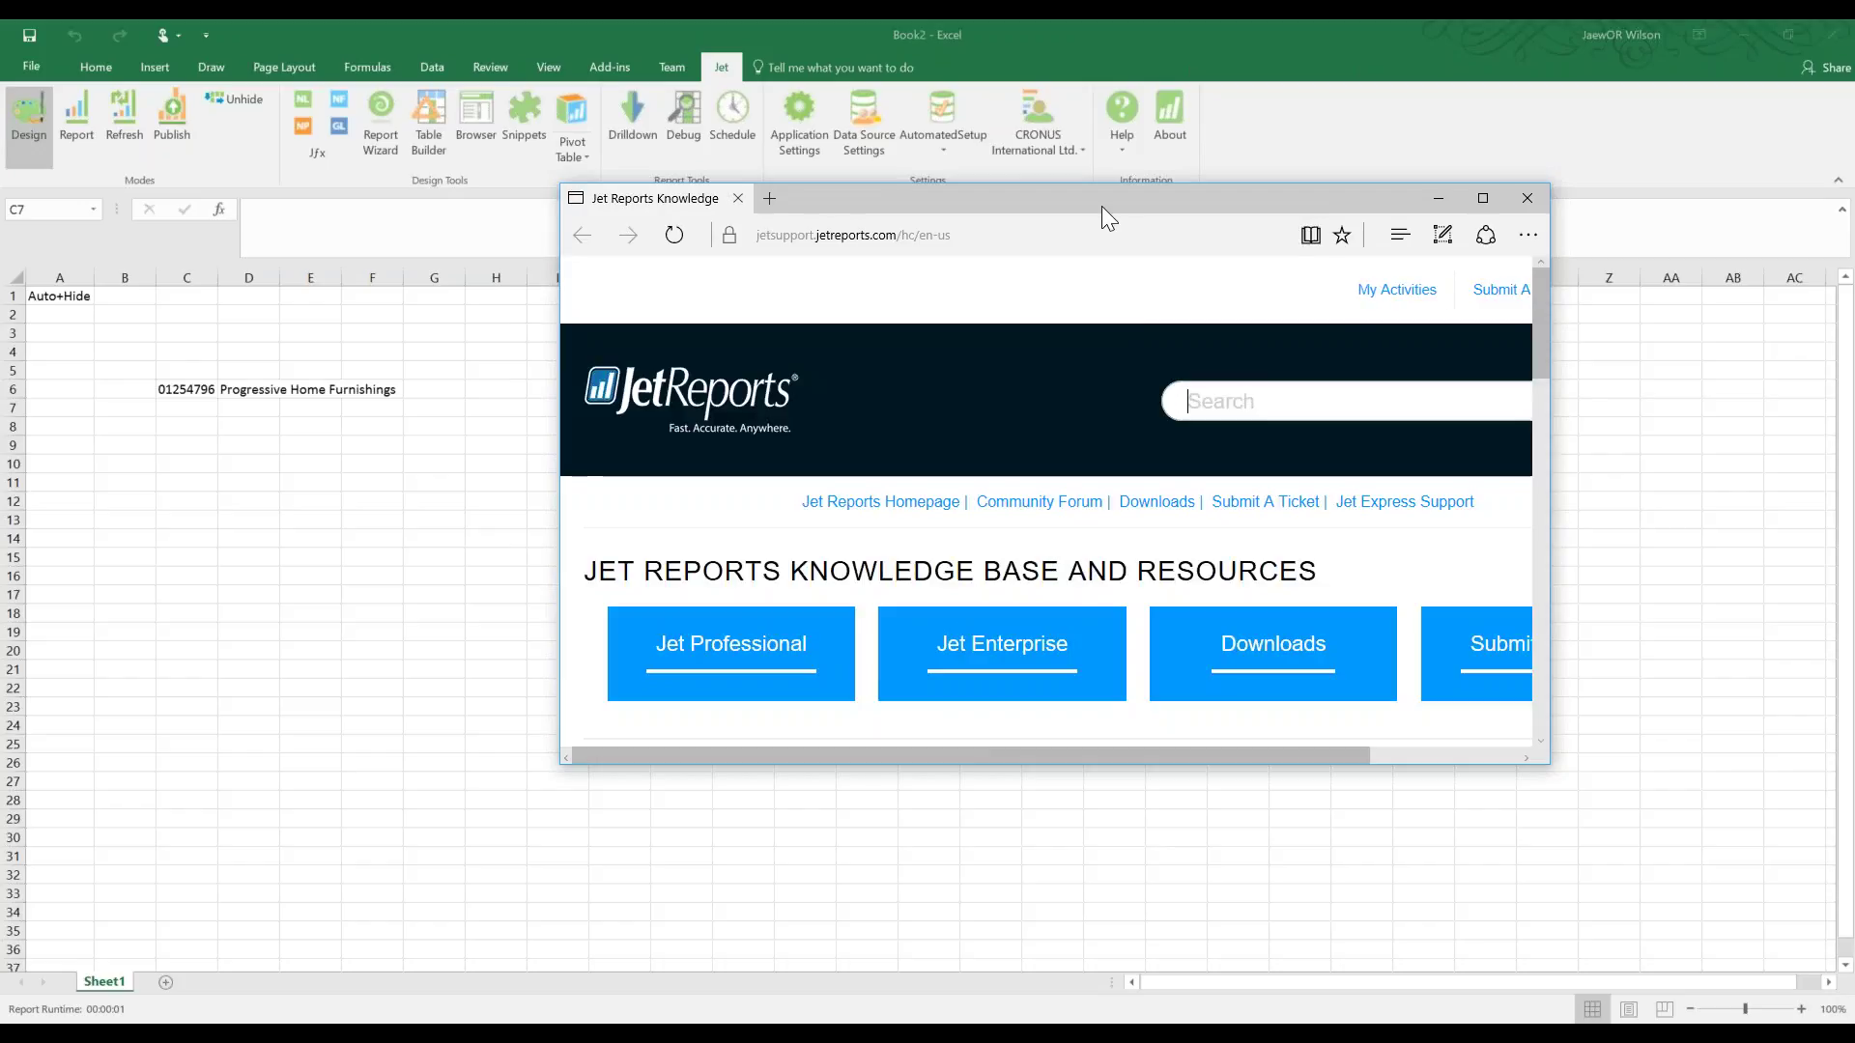
drag(1103, 208, 610, 134)
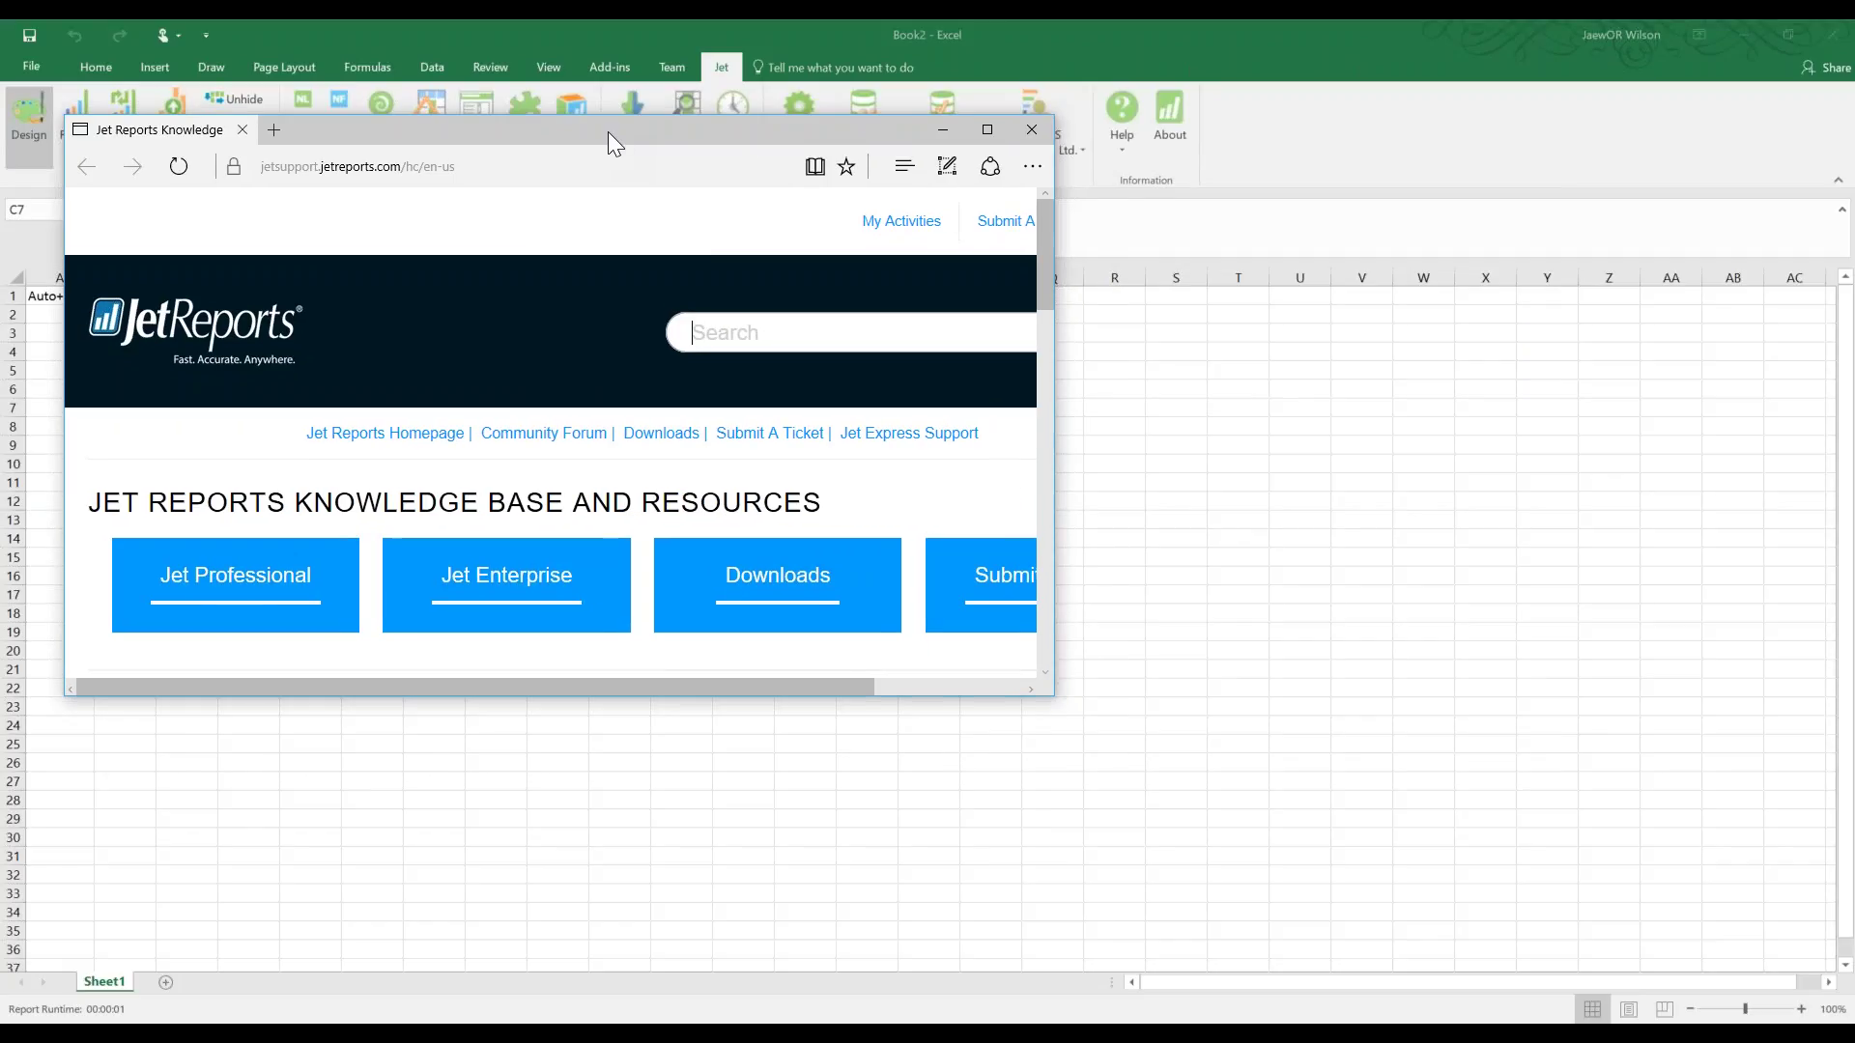
double_click(1056, 375)
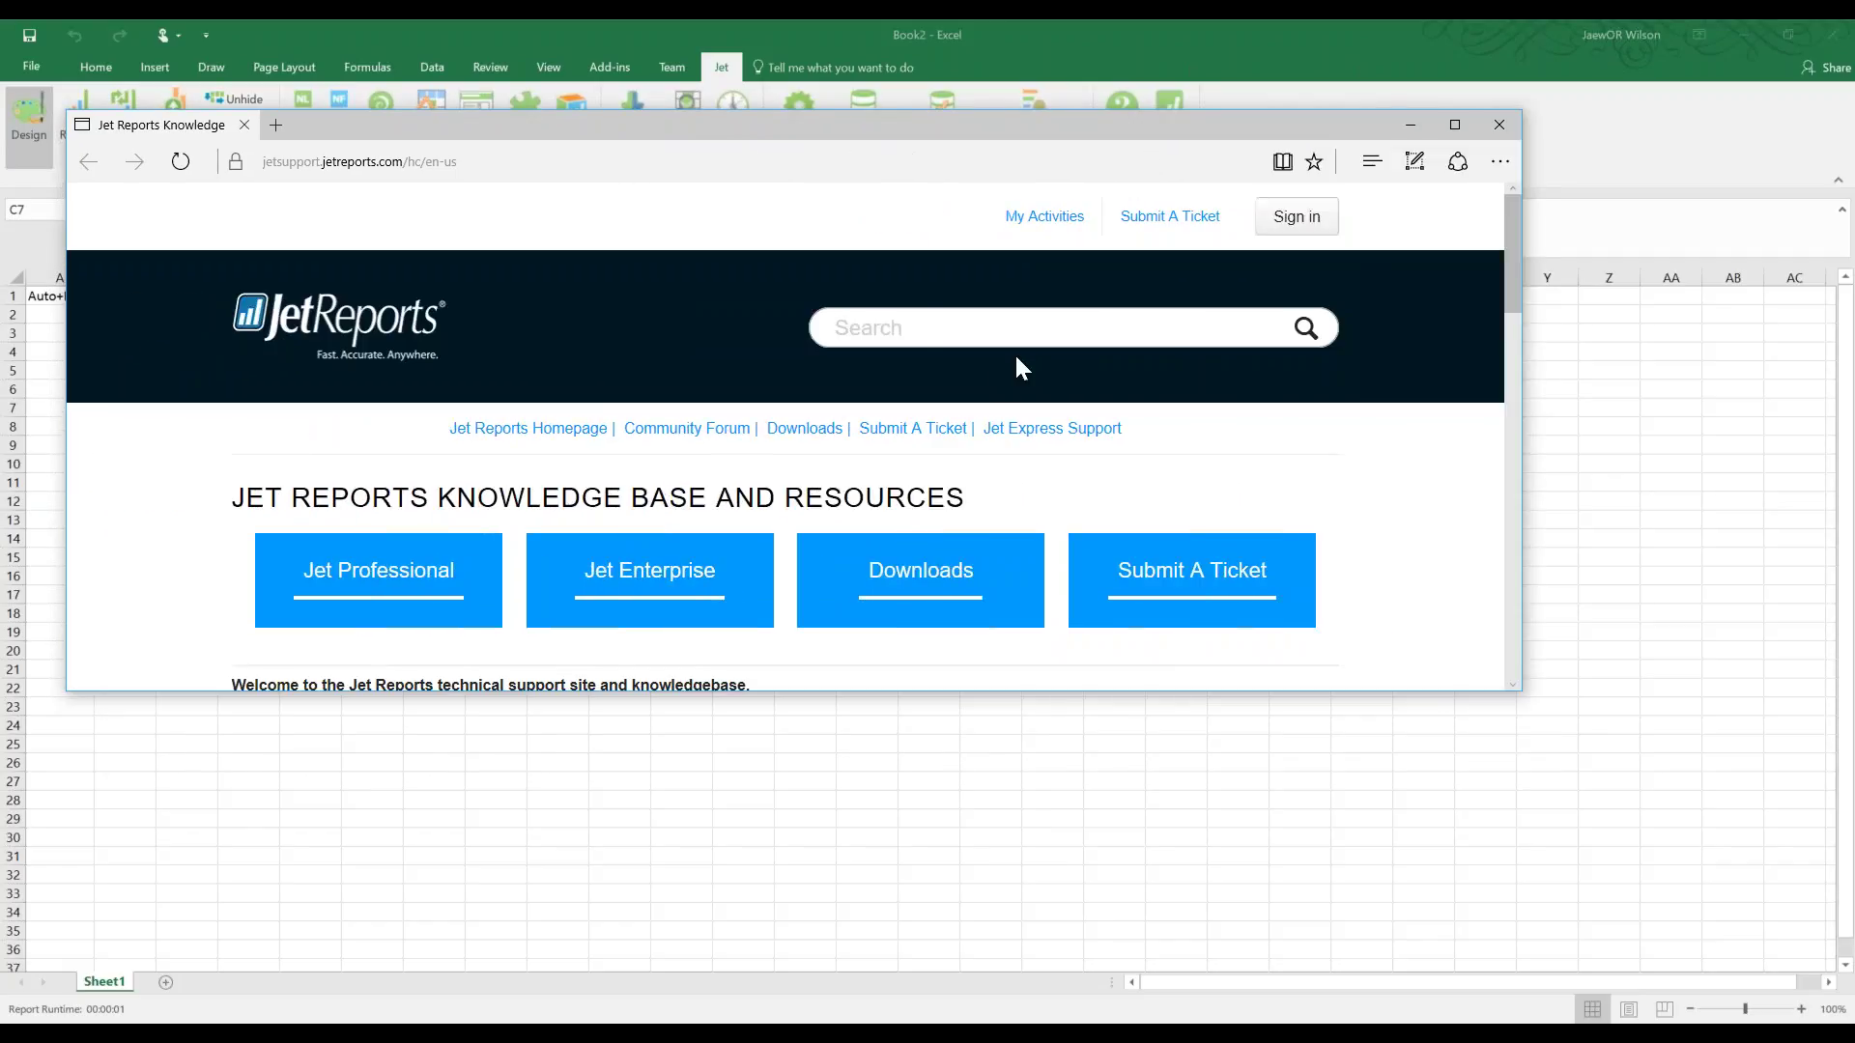
text(jet web)
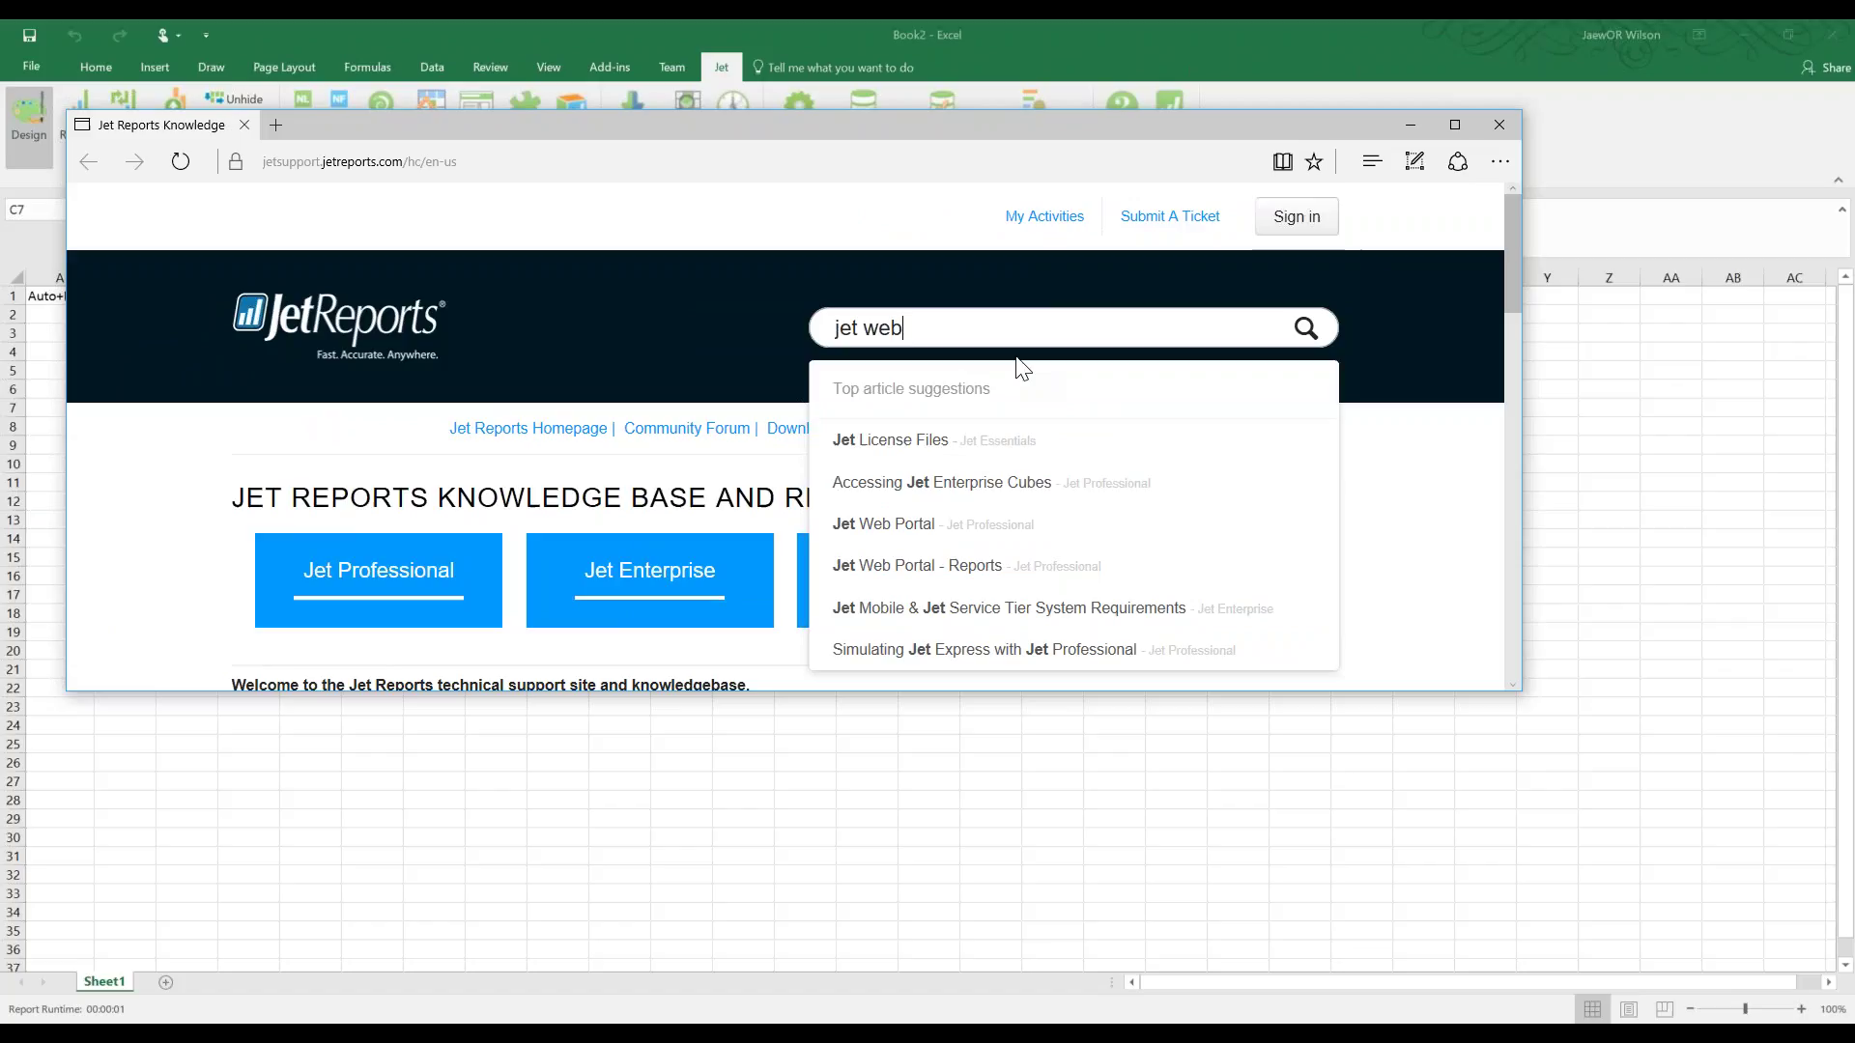
text( portal)
key(Return)
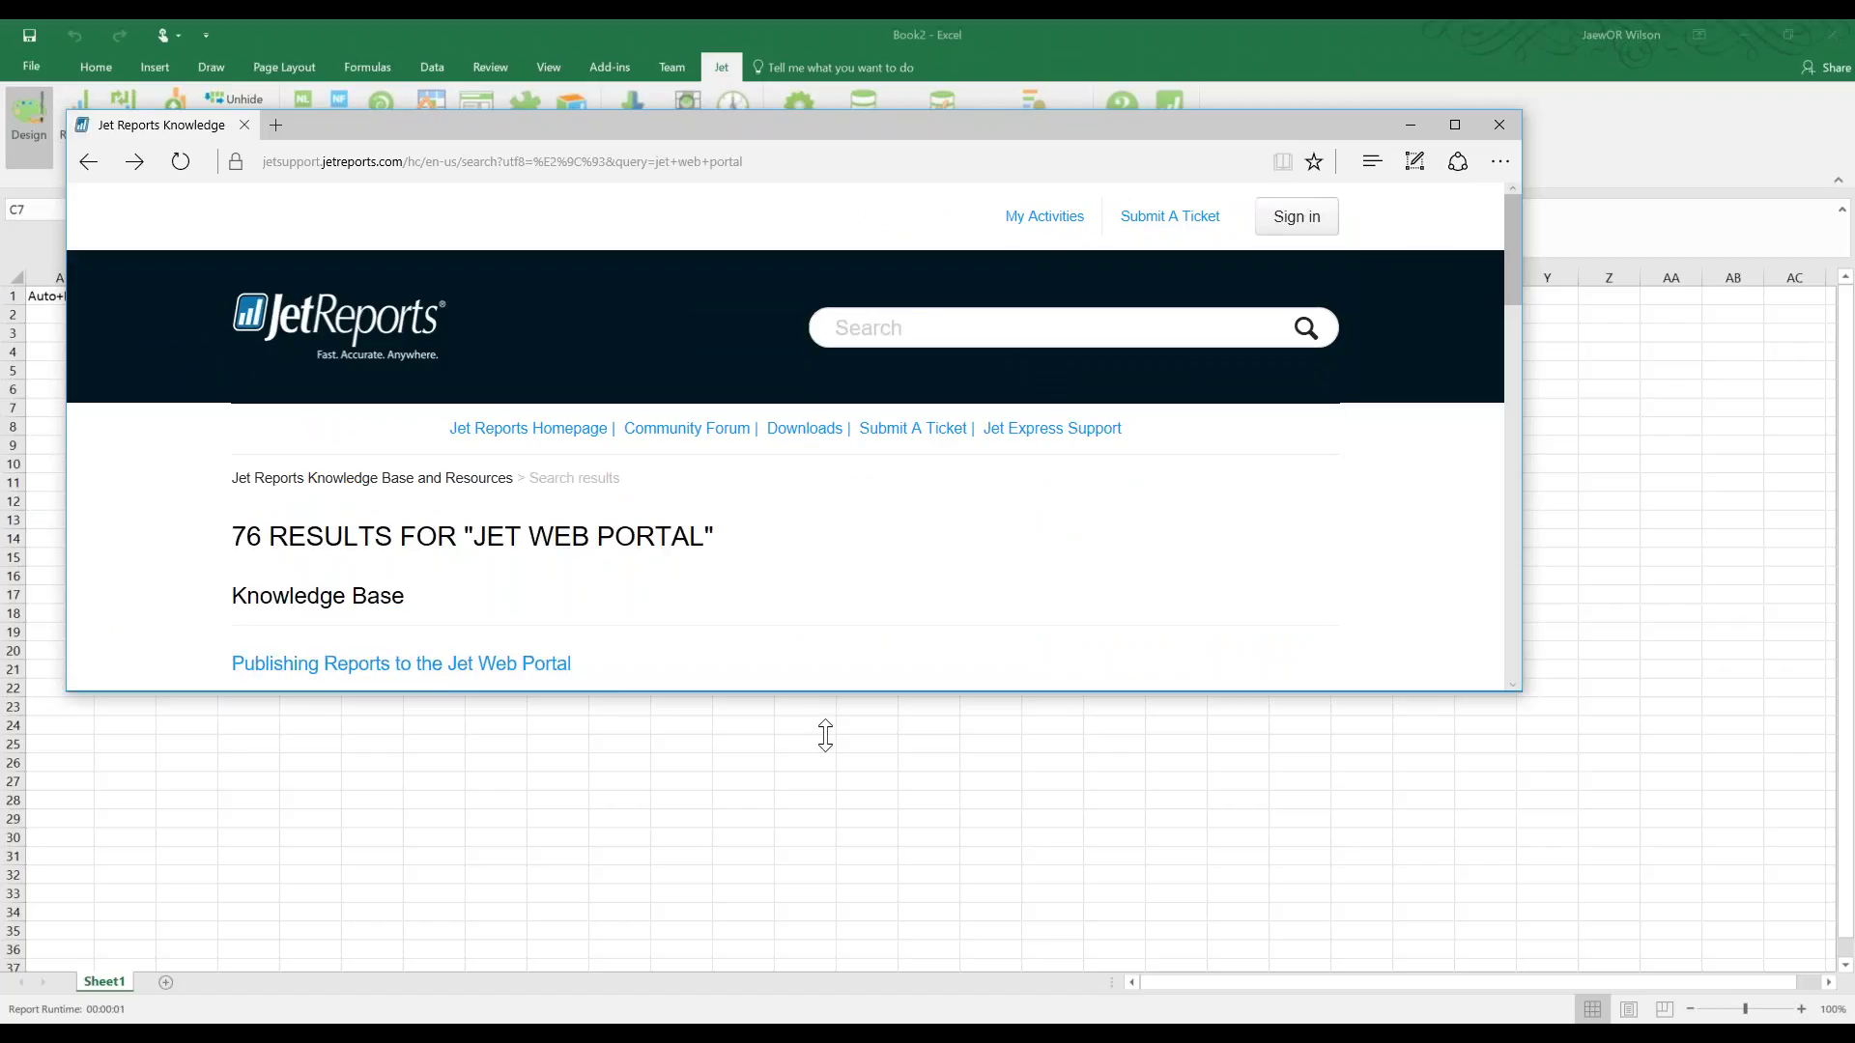
Enlarge the browser and scroll through the 76 Jet Web Portal articles.
drag(825, 736, 819, 952)
scroll(489, 712, down, 1)
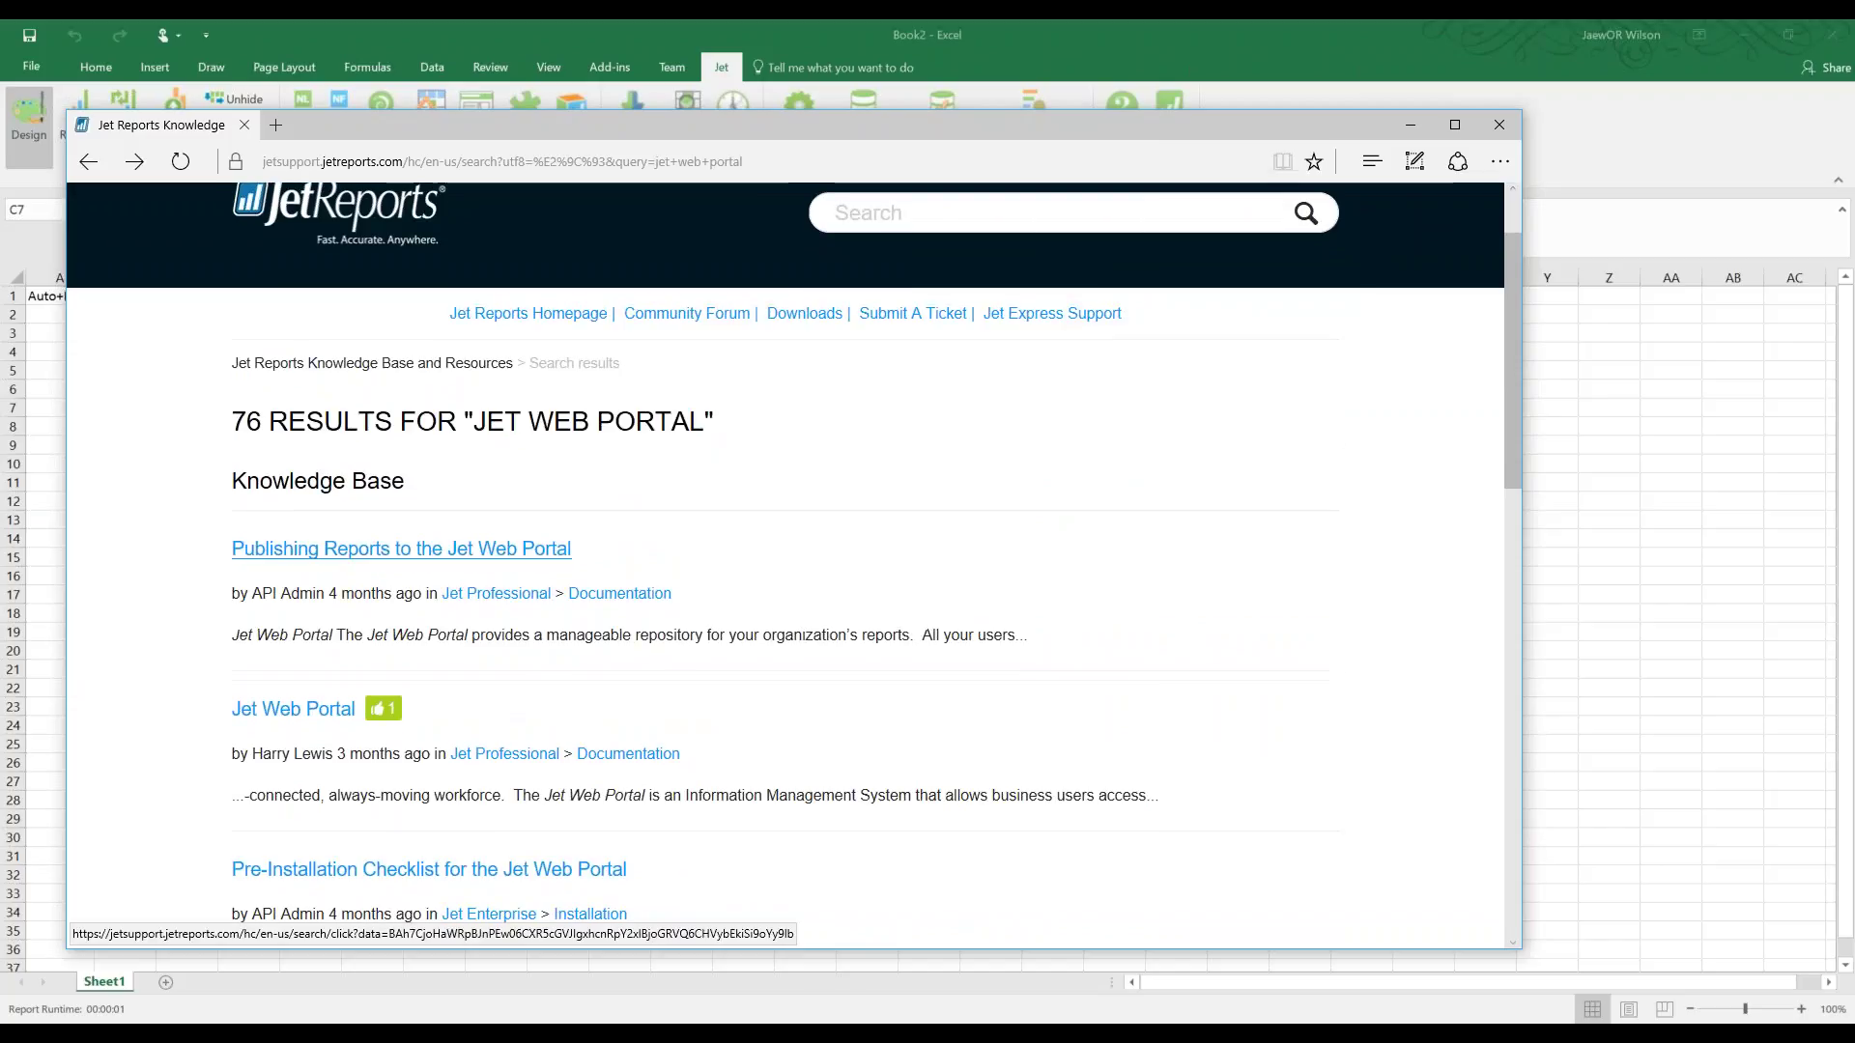
scroll(367, 557, down, 1)
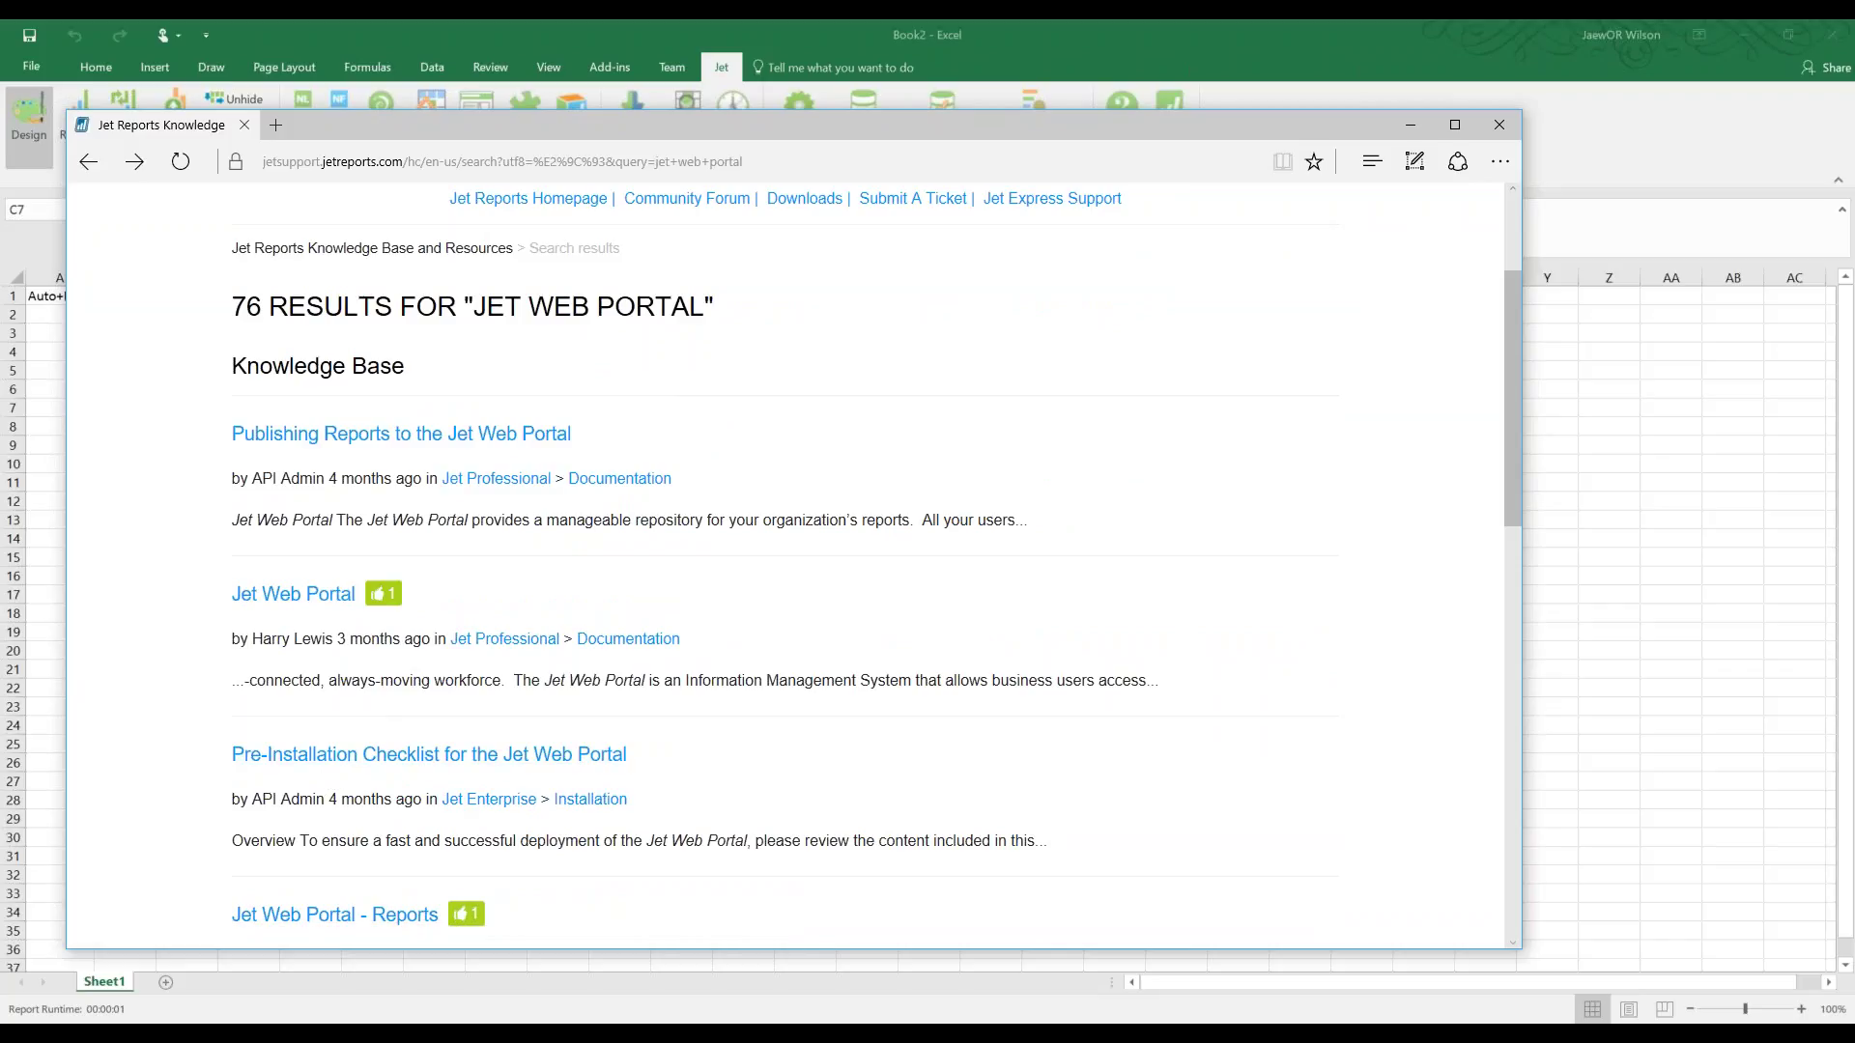
scroll(346, 770, down, 2)
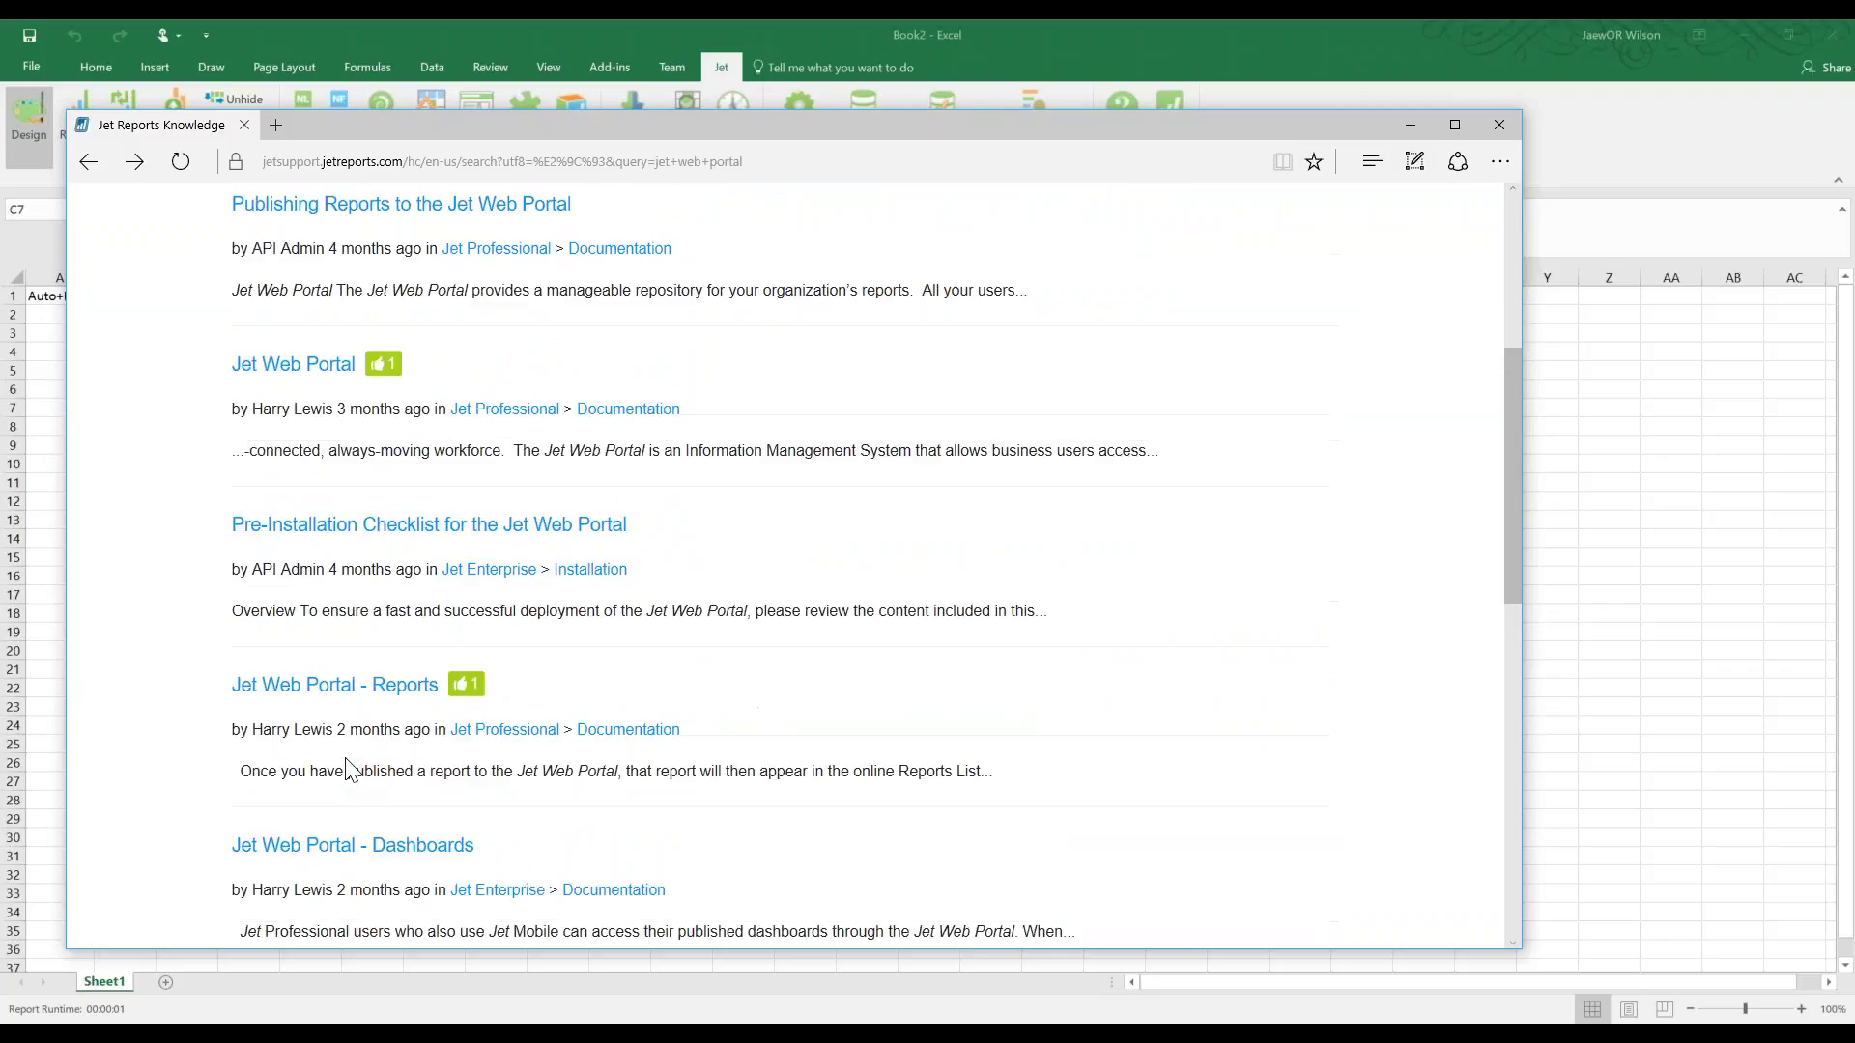
scroll(350, 770, down, 2)
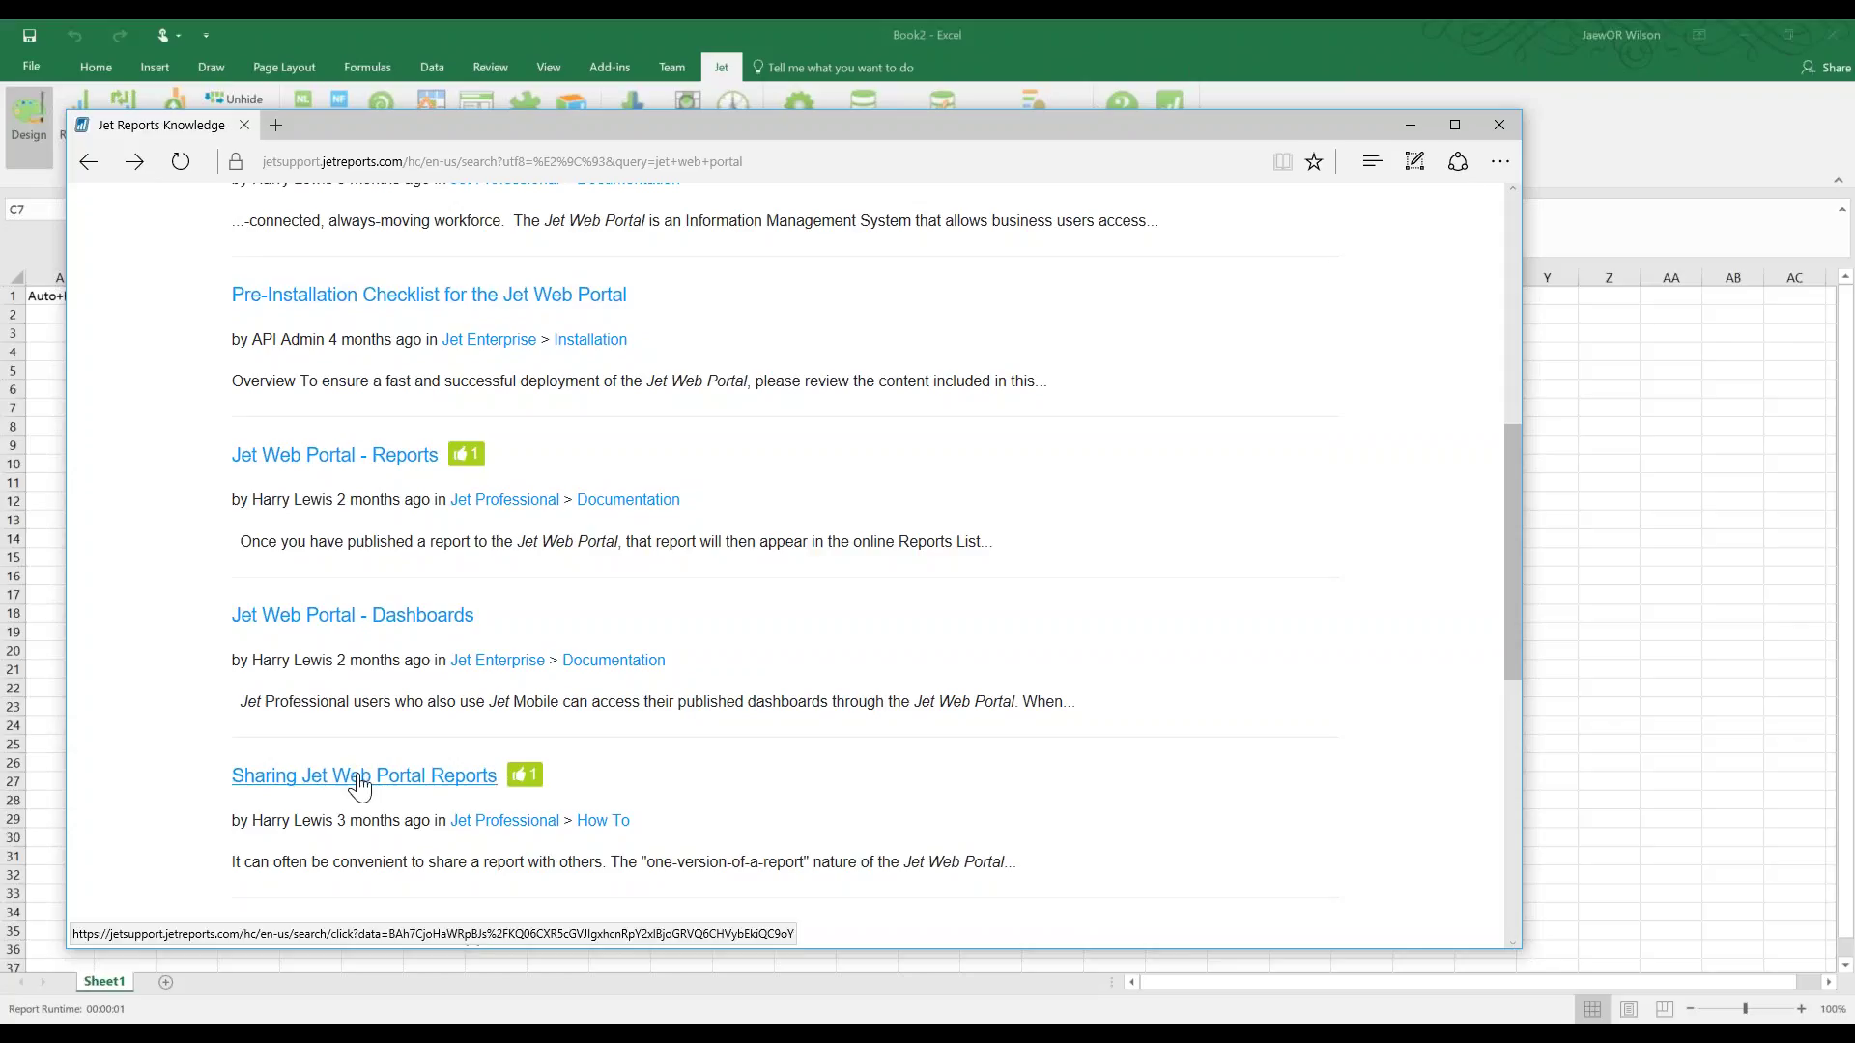
Leave the knowledge base browser and select cell E13 in Book2.
key(alt+Tab)
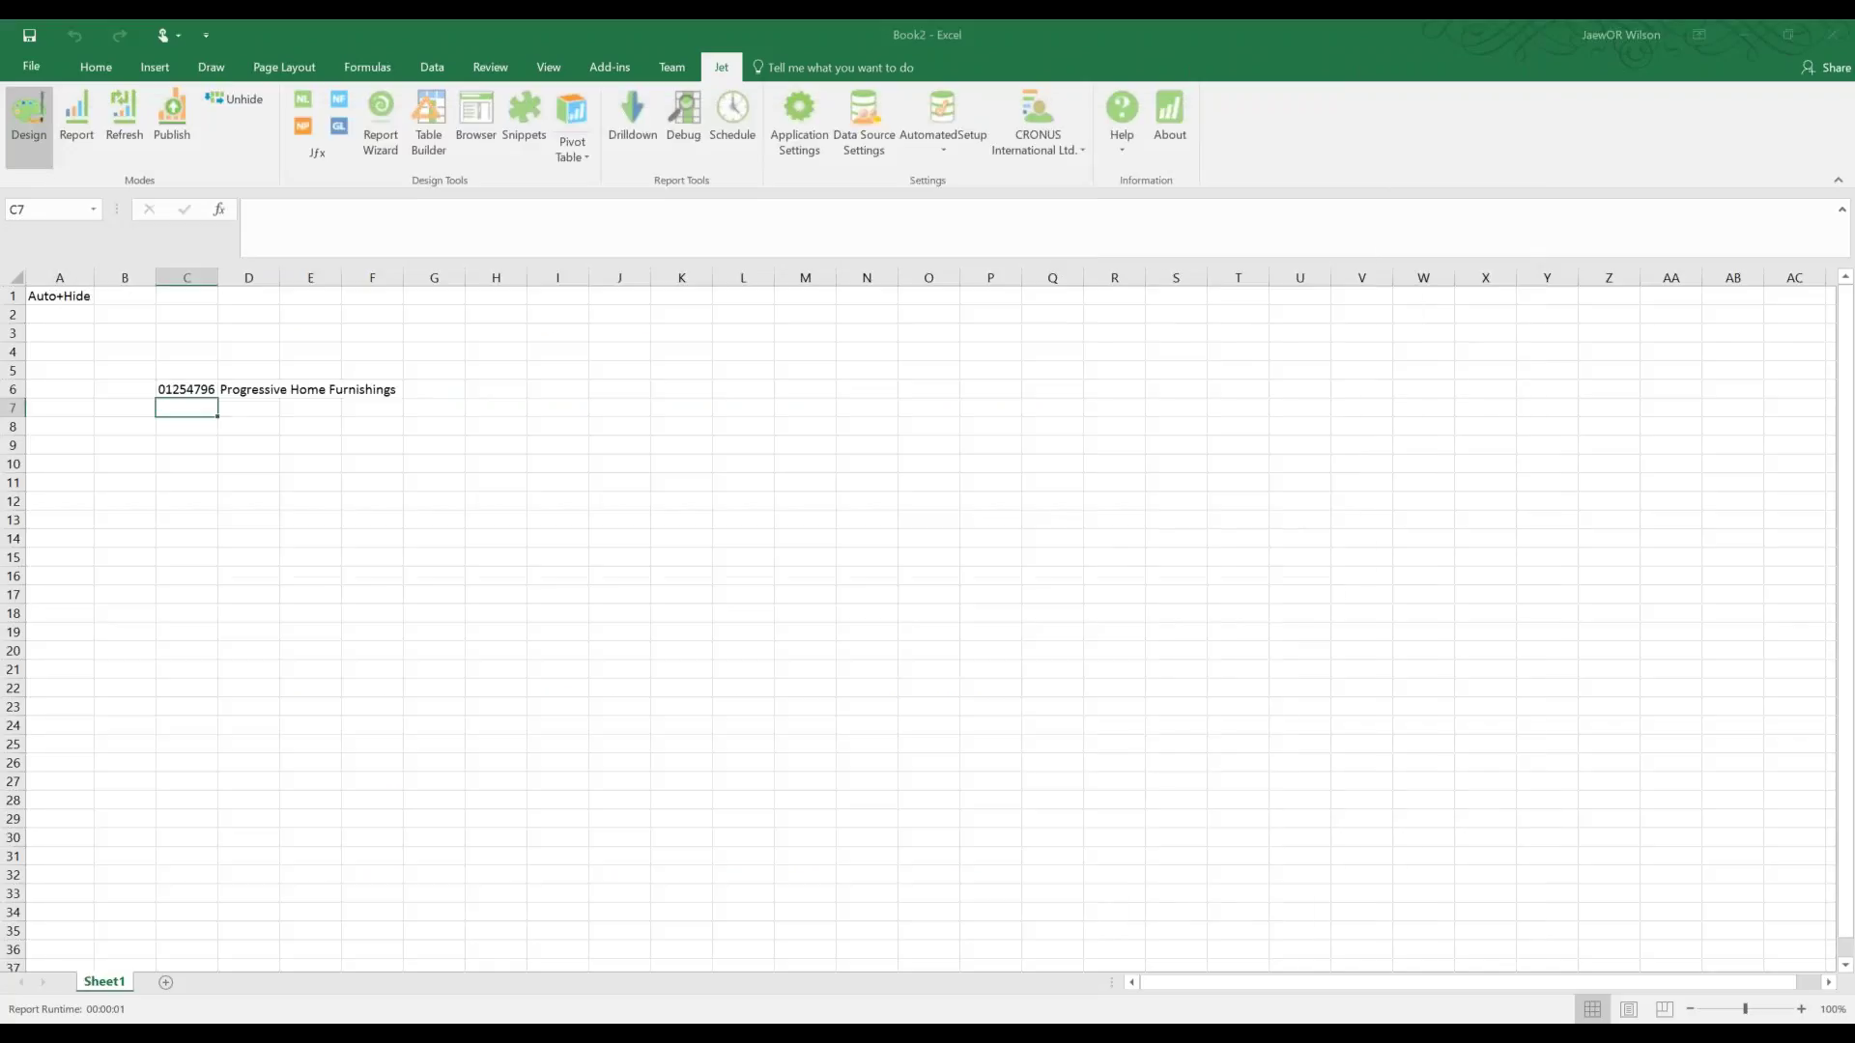
click(315, 521)
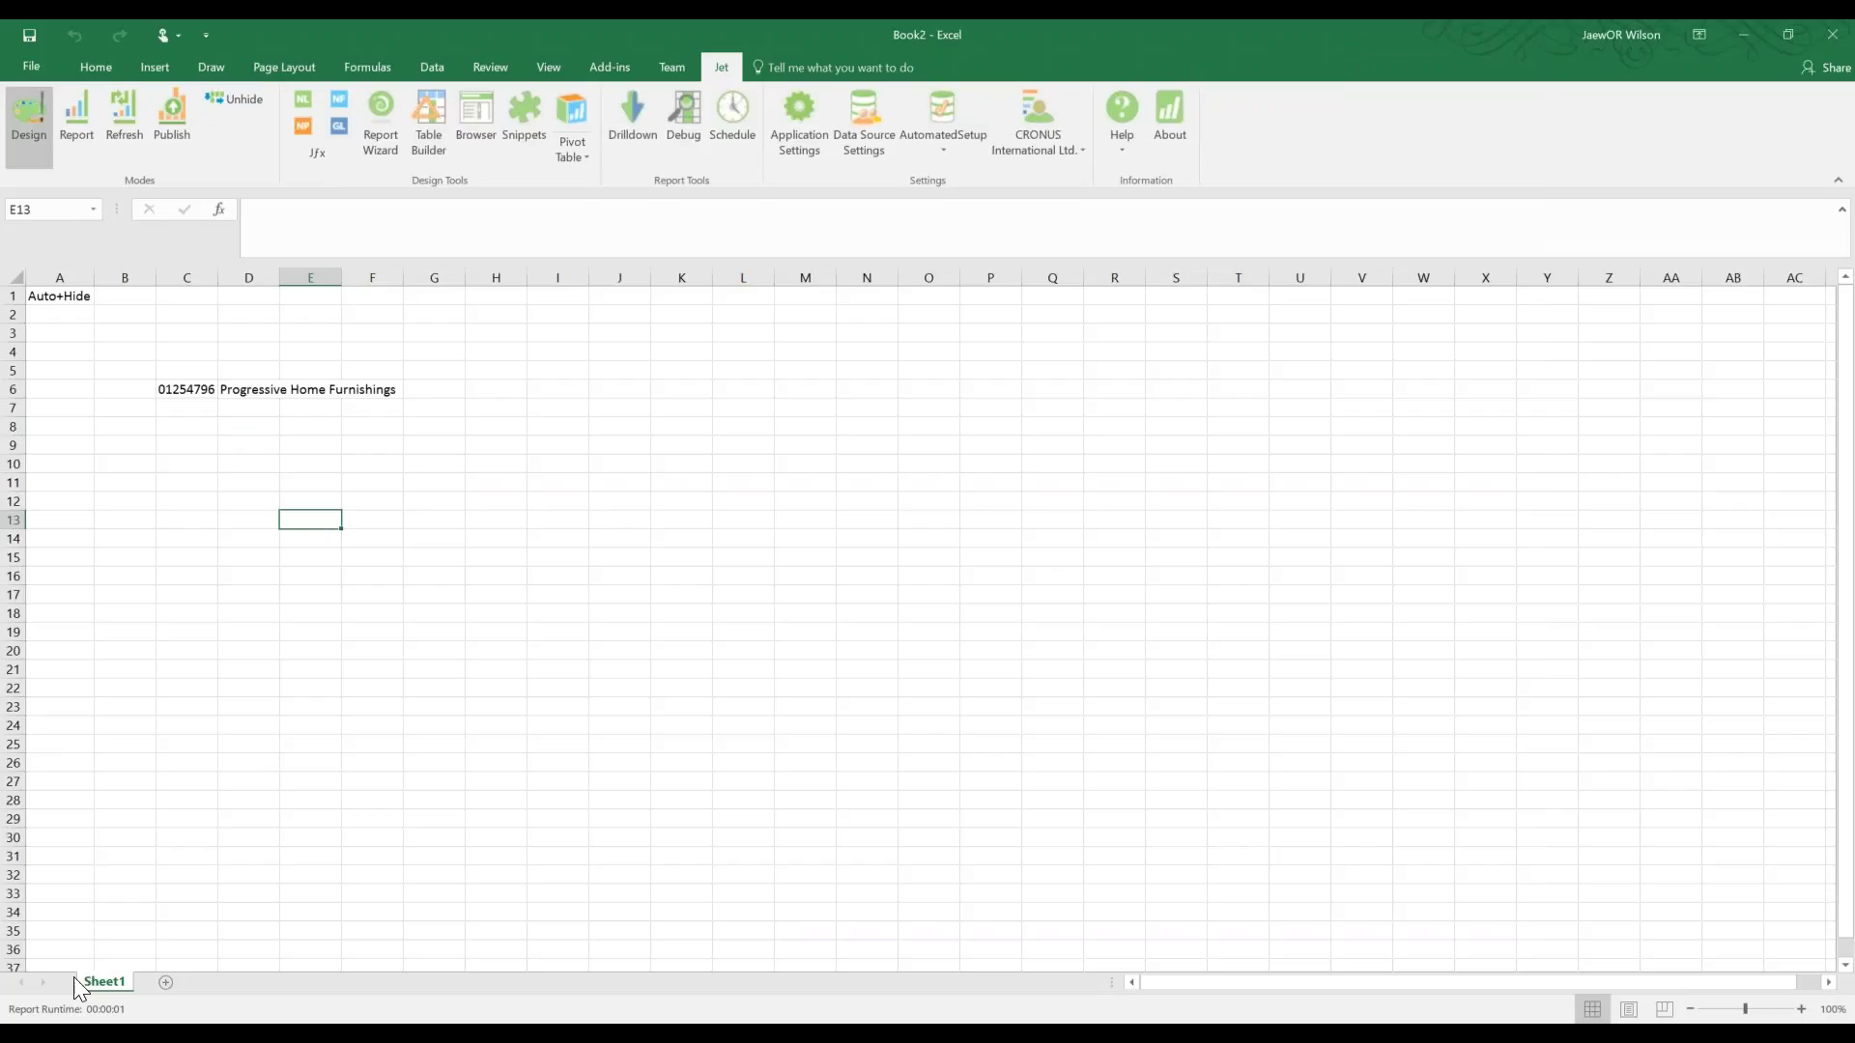
Launch IIS Manager and expand the server's Sites list.
key(super)
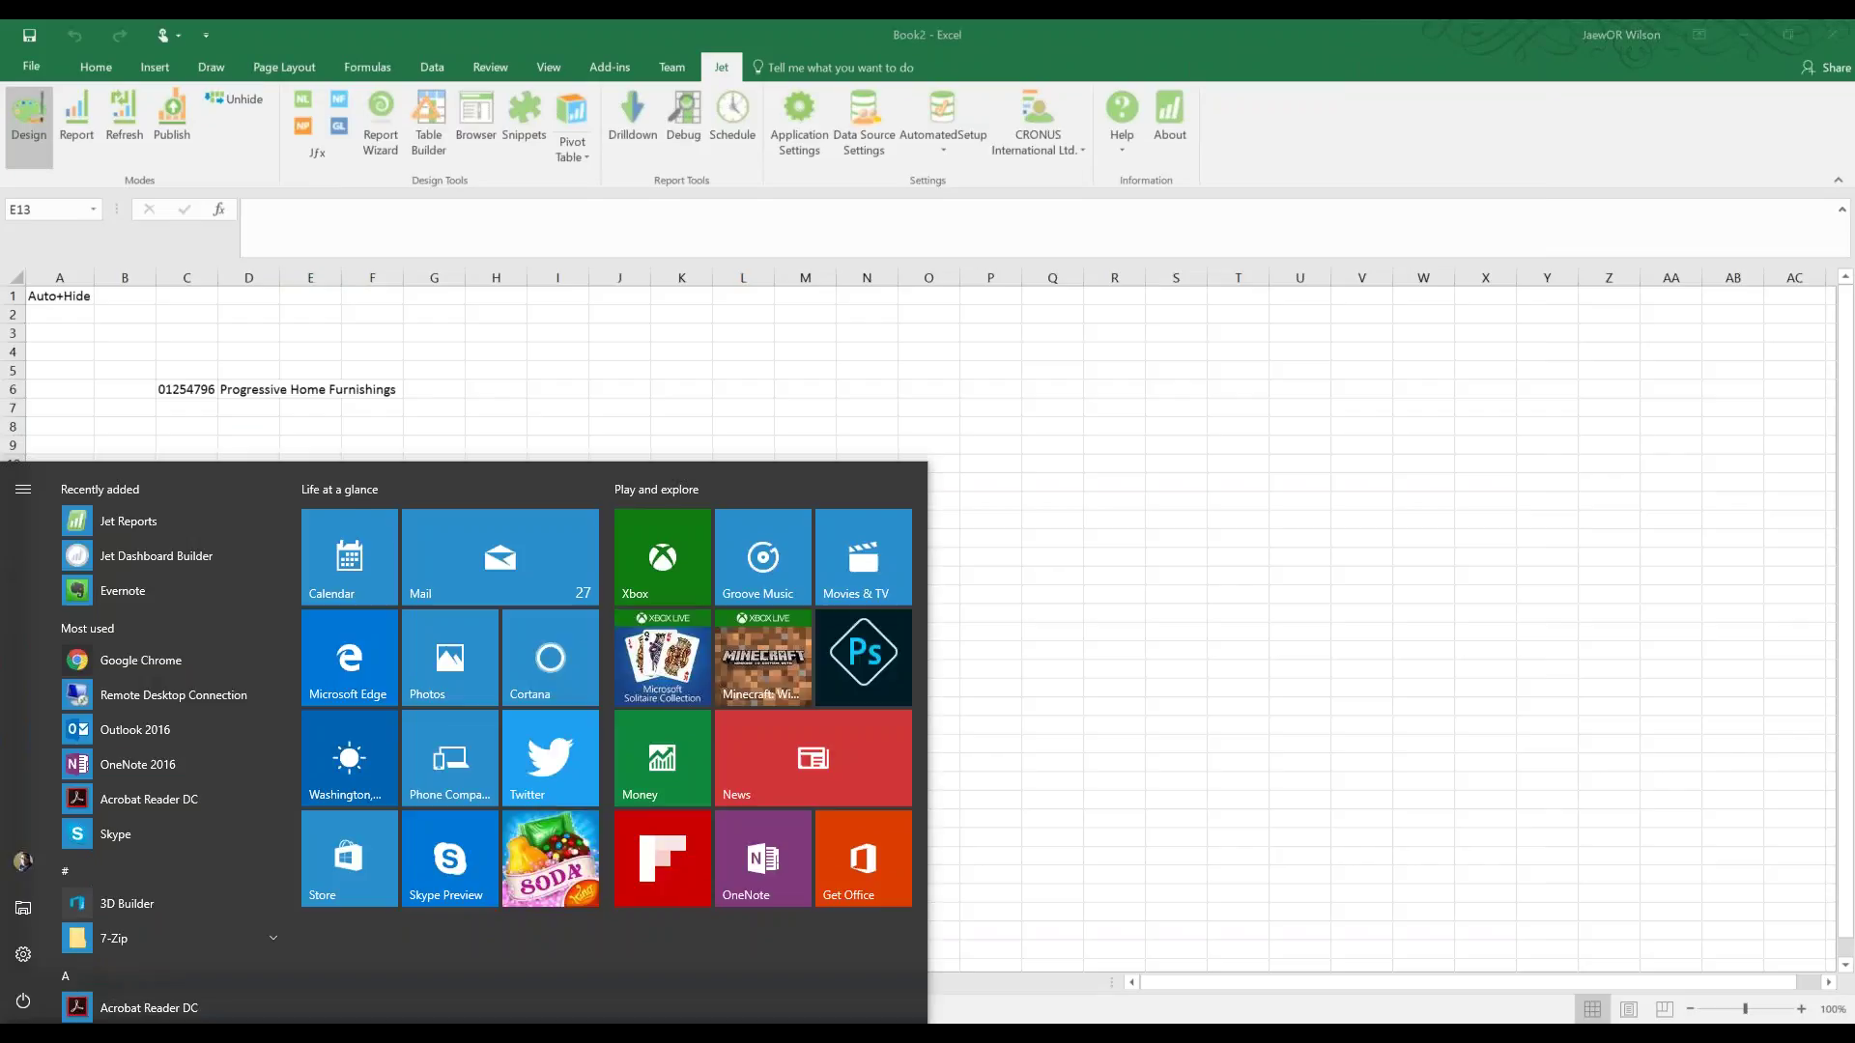
text(iis)
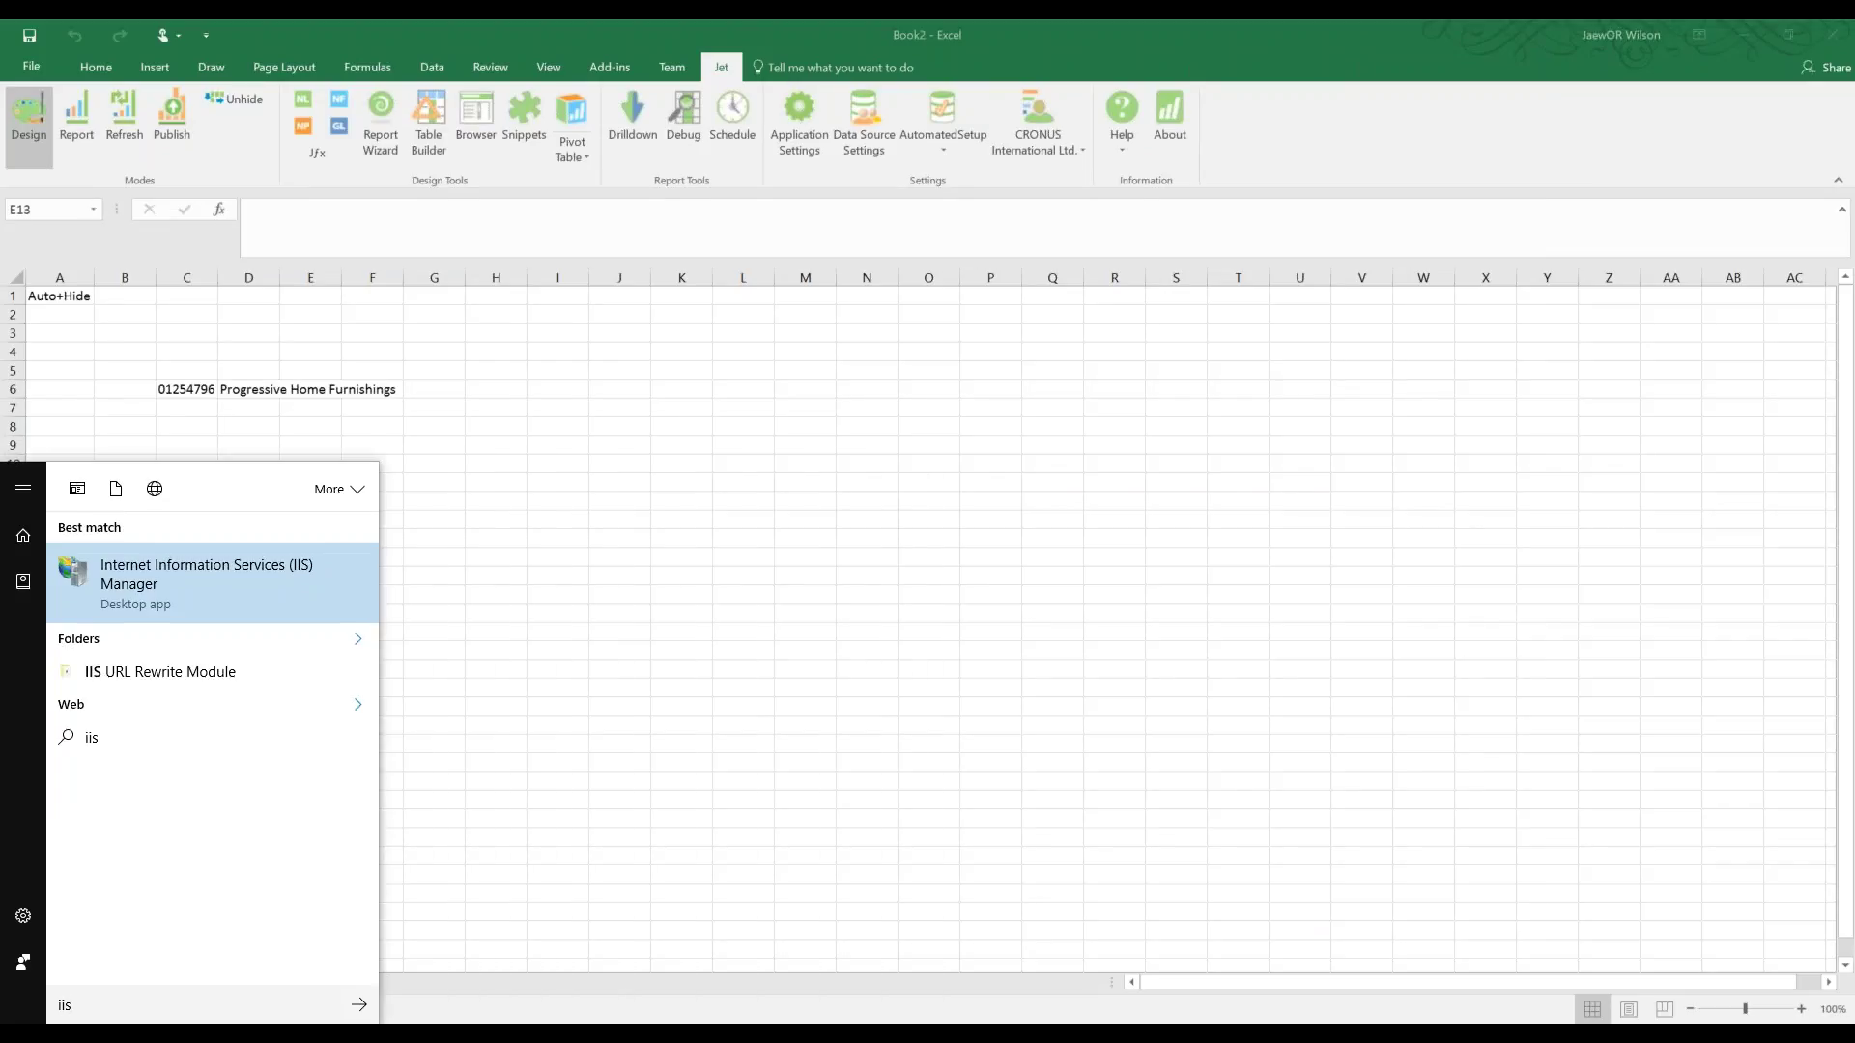
click(223, 570)
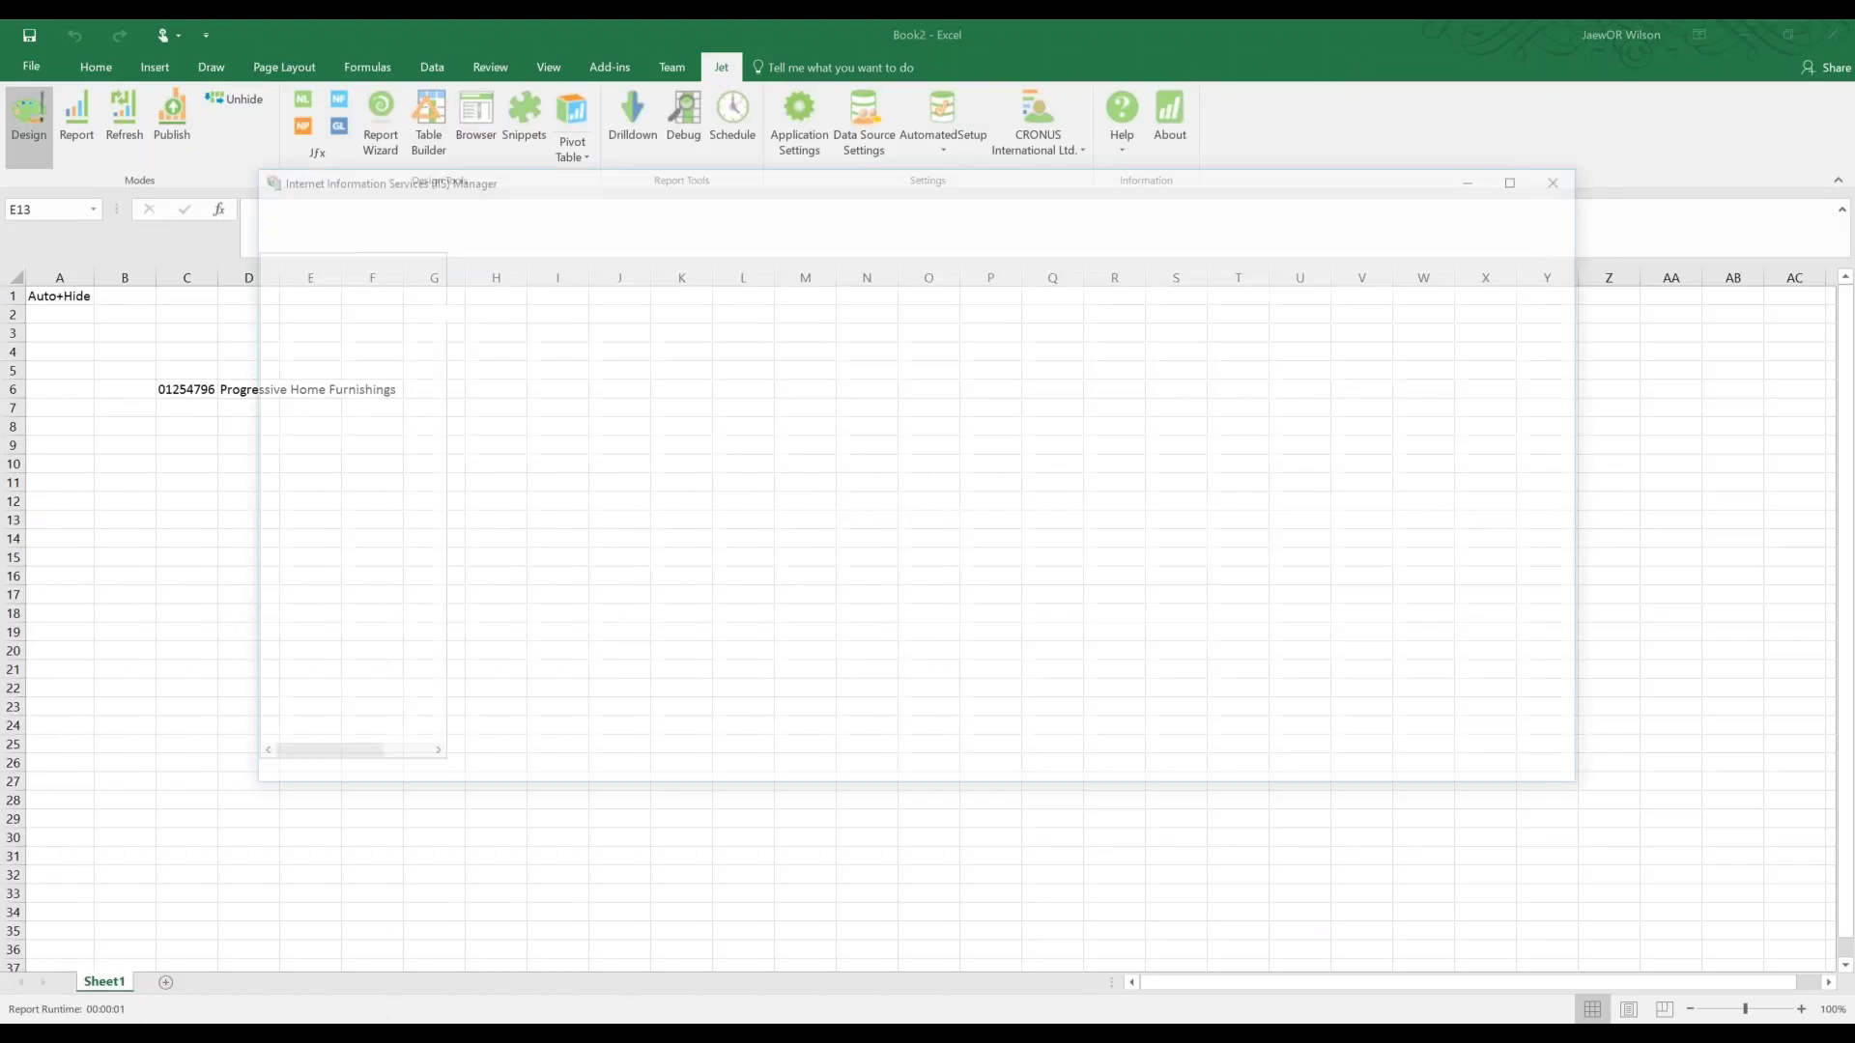
click(255, 304)
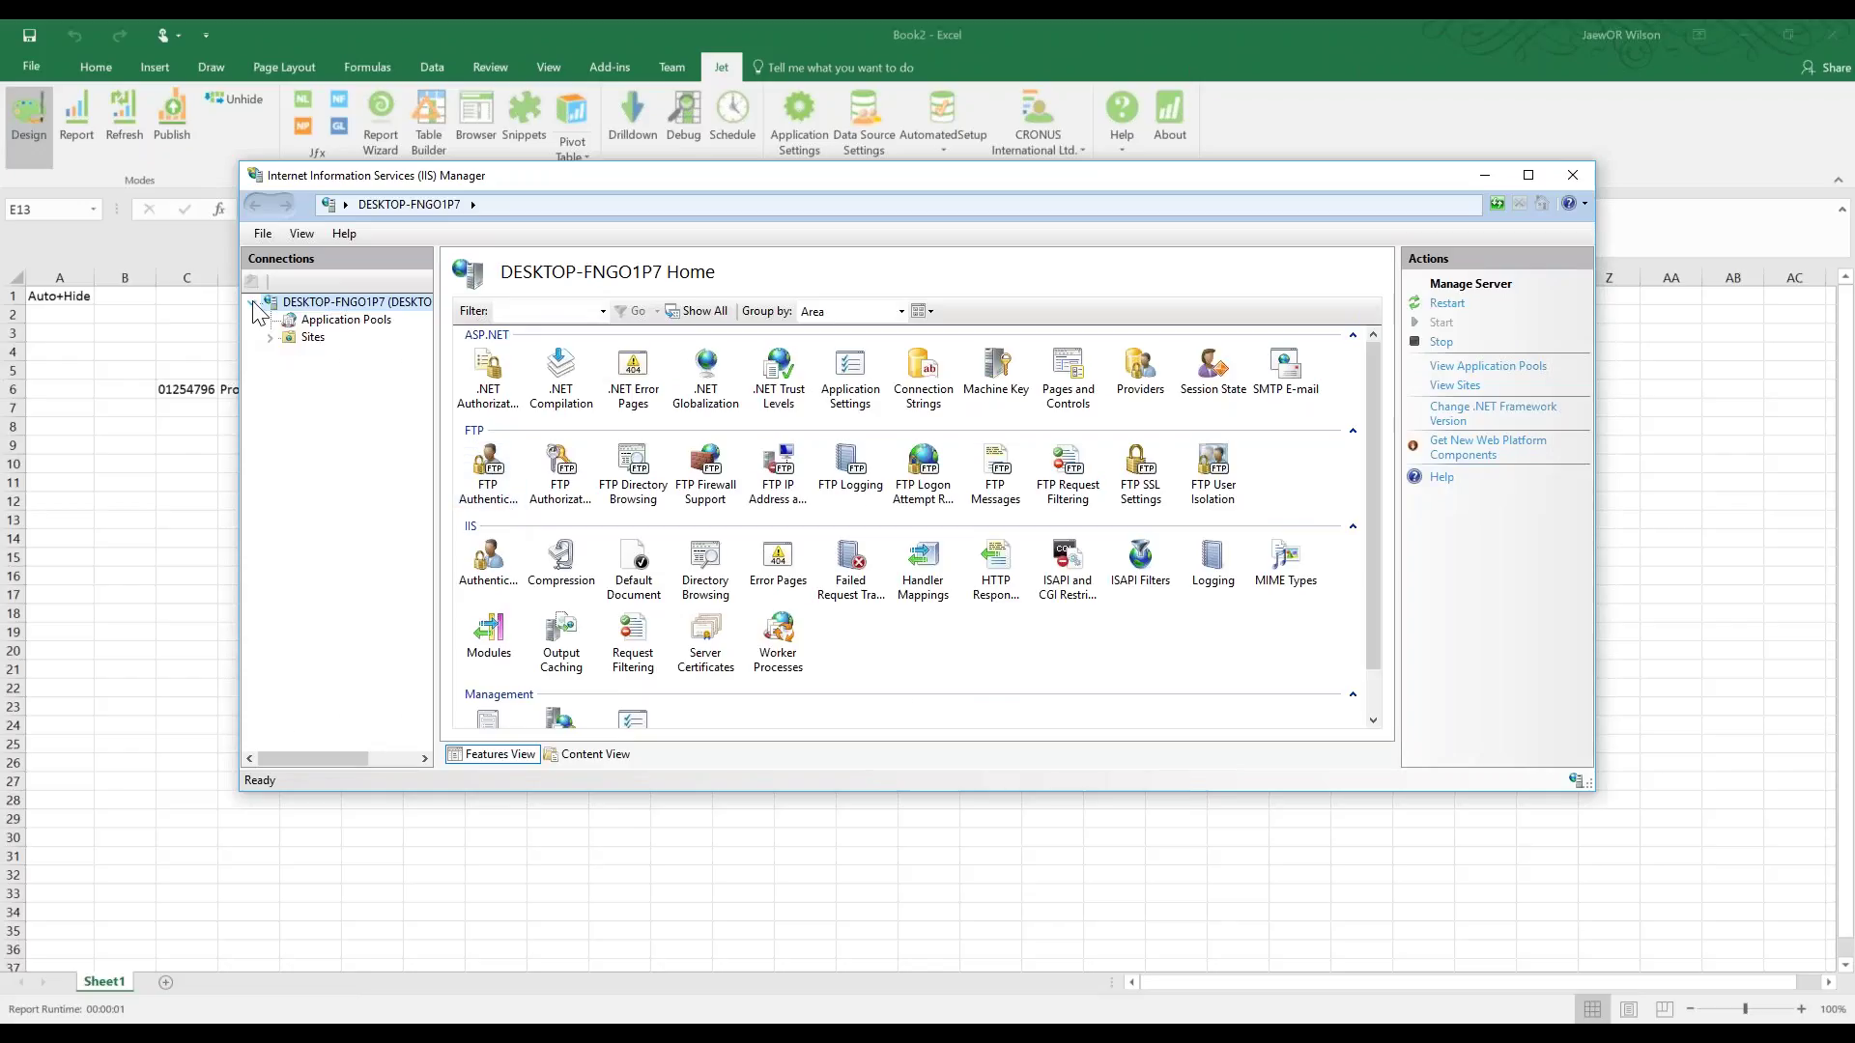
click(270, 337)
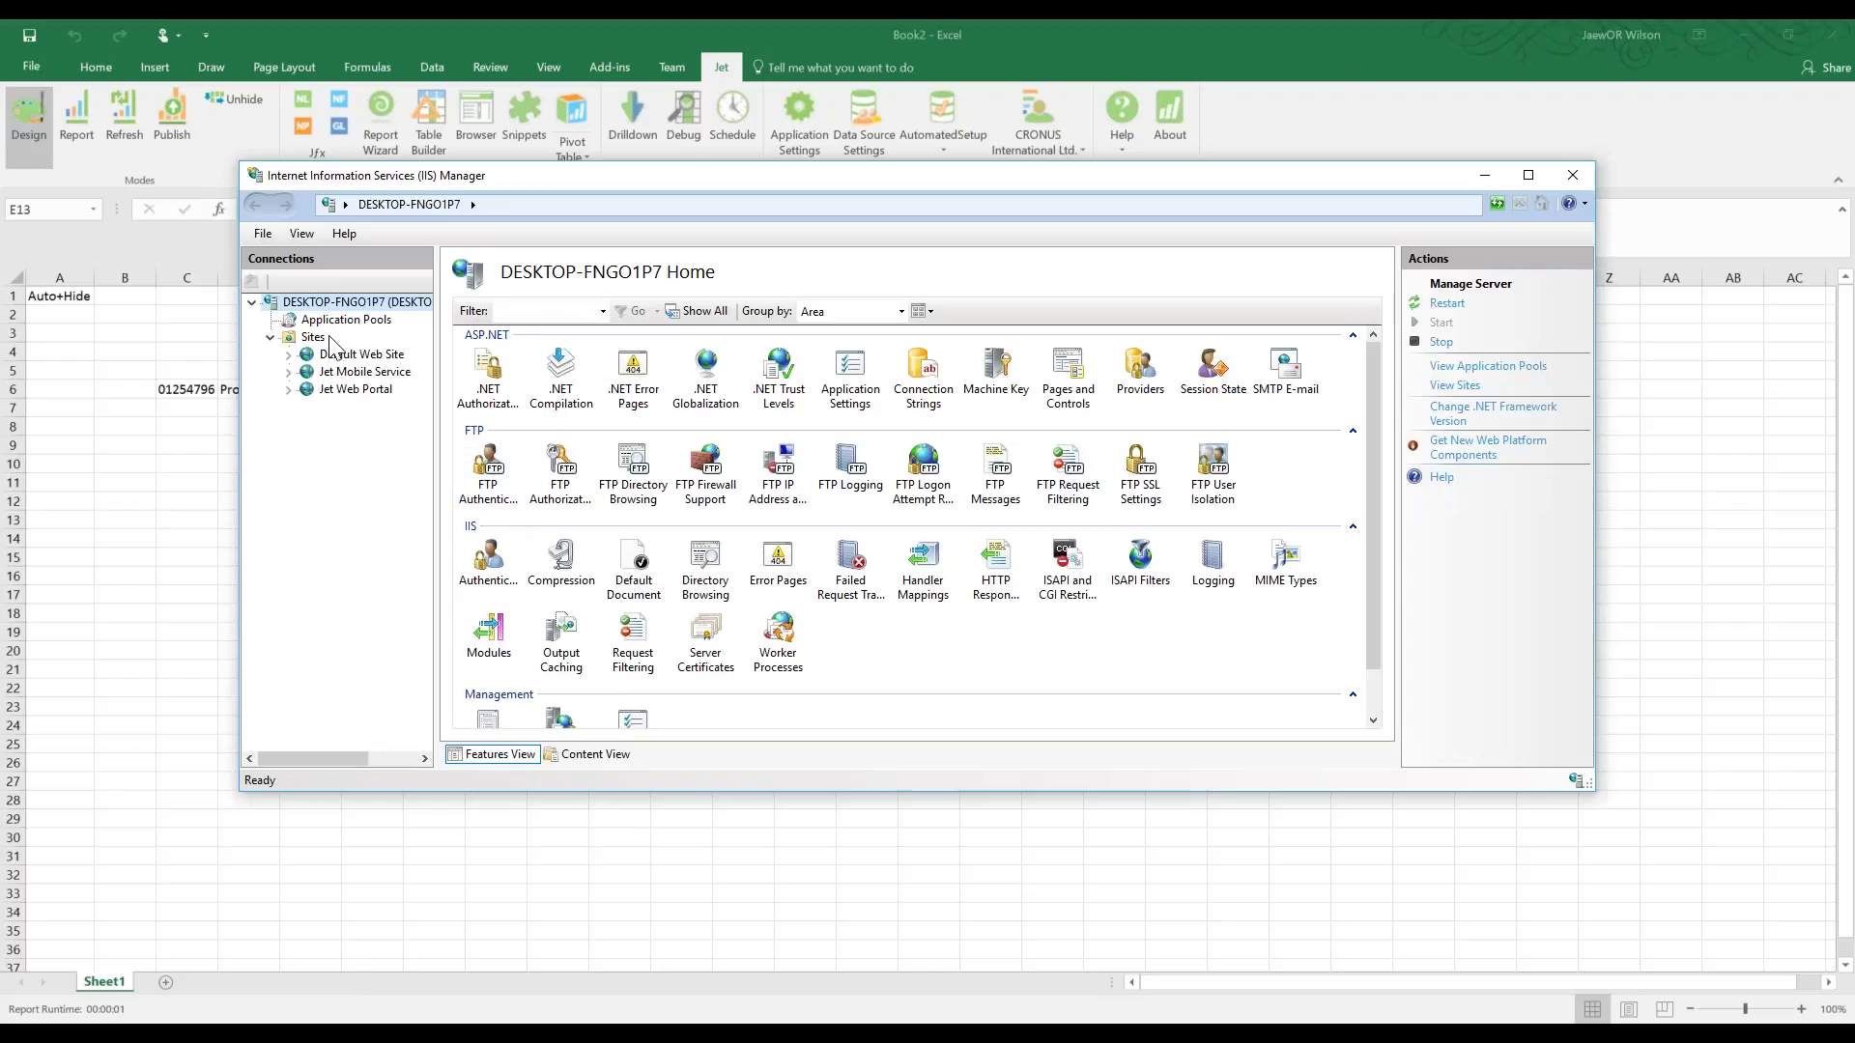
Select the Jet Web Portal site and open its Site Bindings list.
click(343, 389)
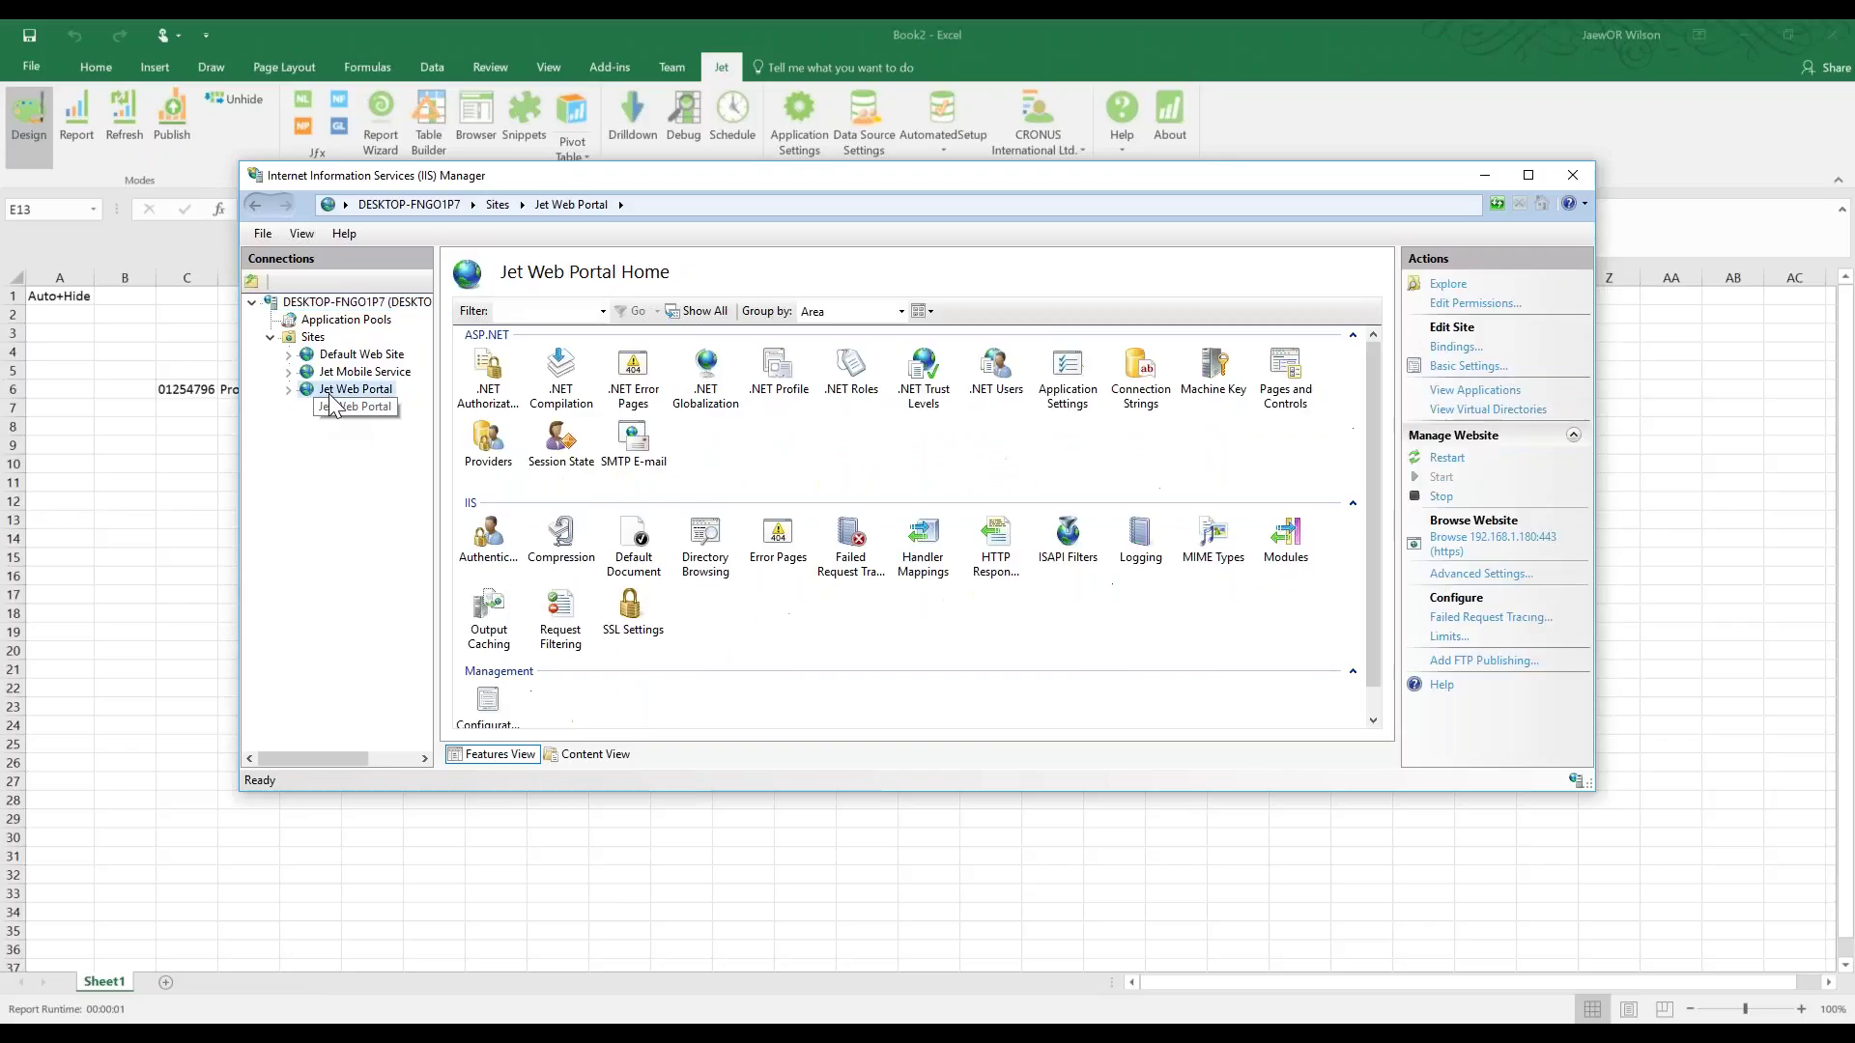
click(365, 373)
click(357, 390)
click(1459, 558)
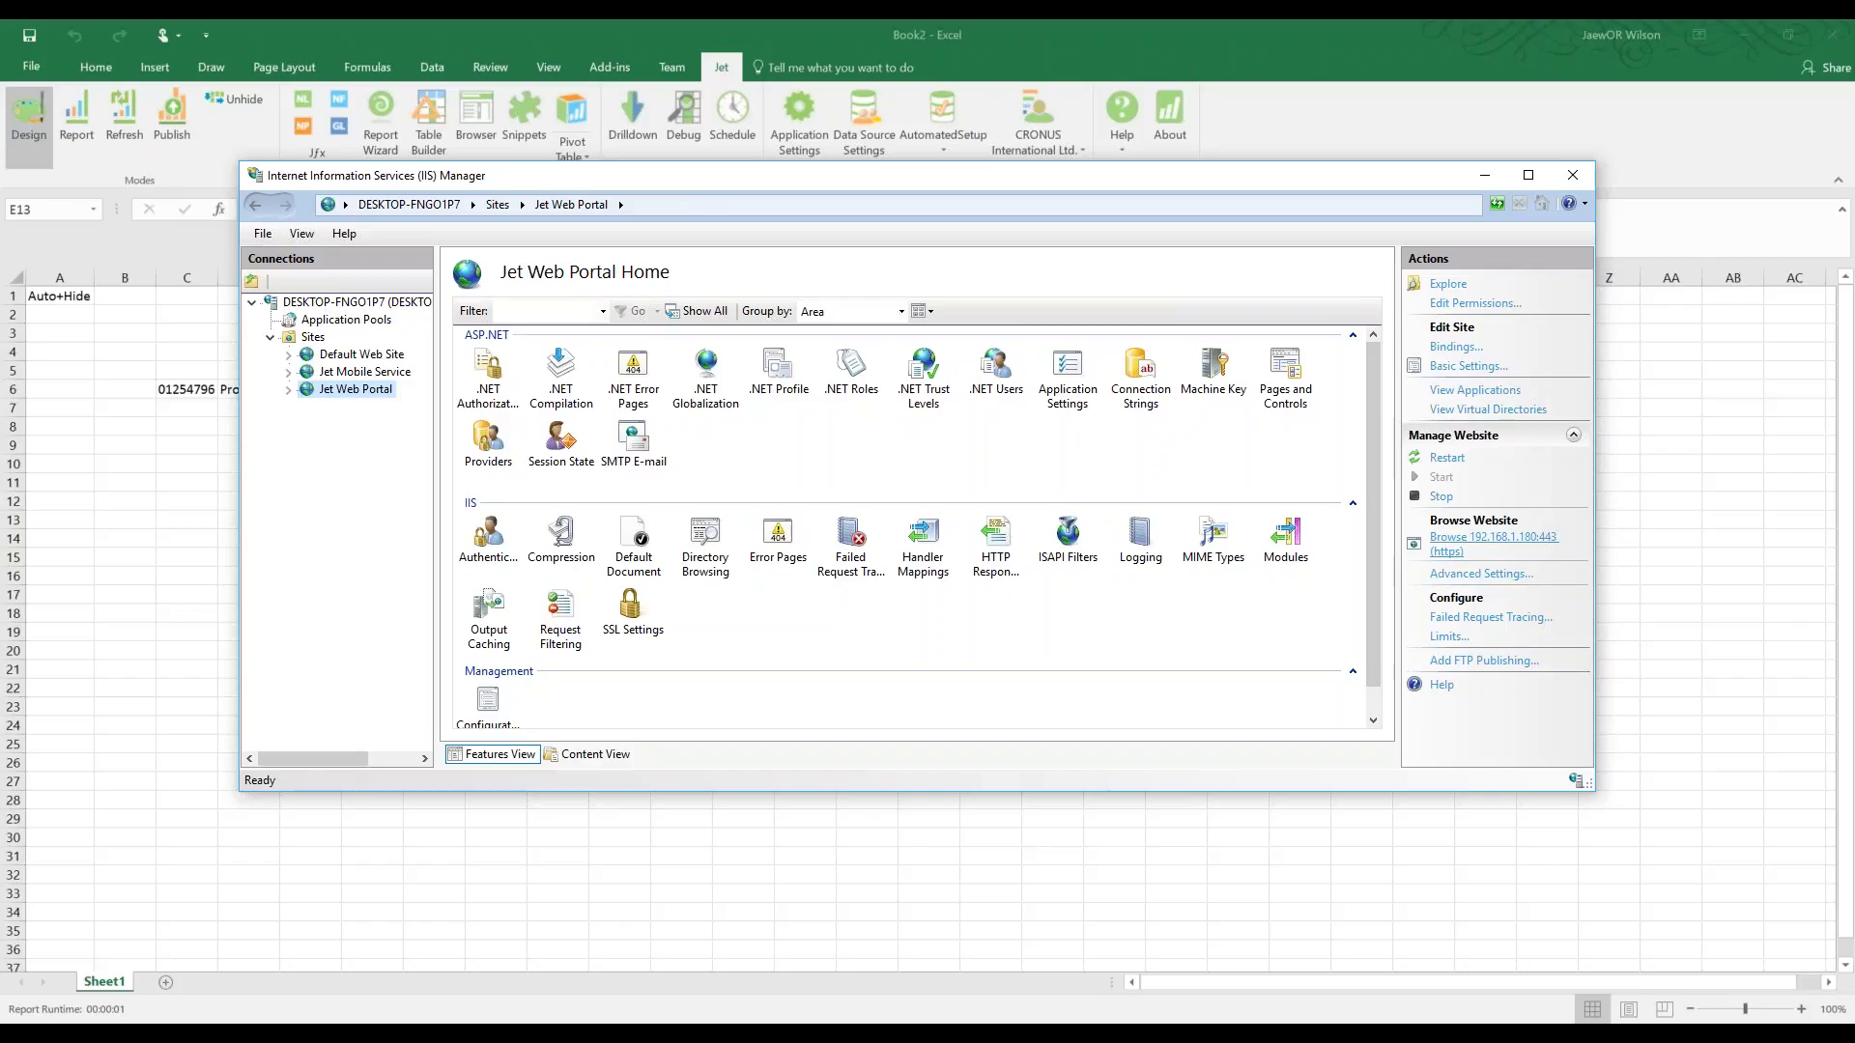
click(1455, 348)
Change the https port 443 binding's IP address to All Unassigned.
click(853, 375)
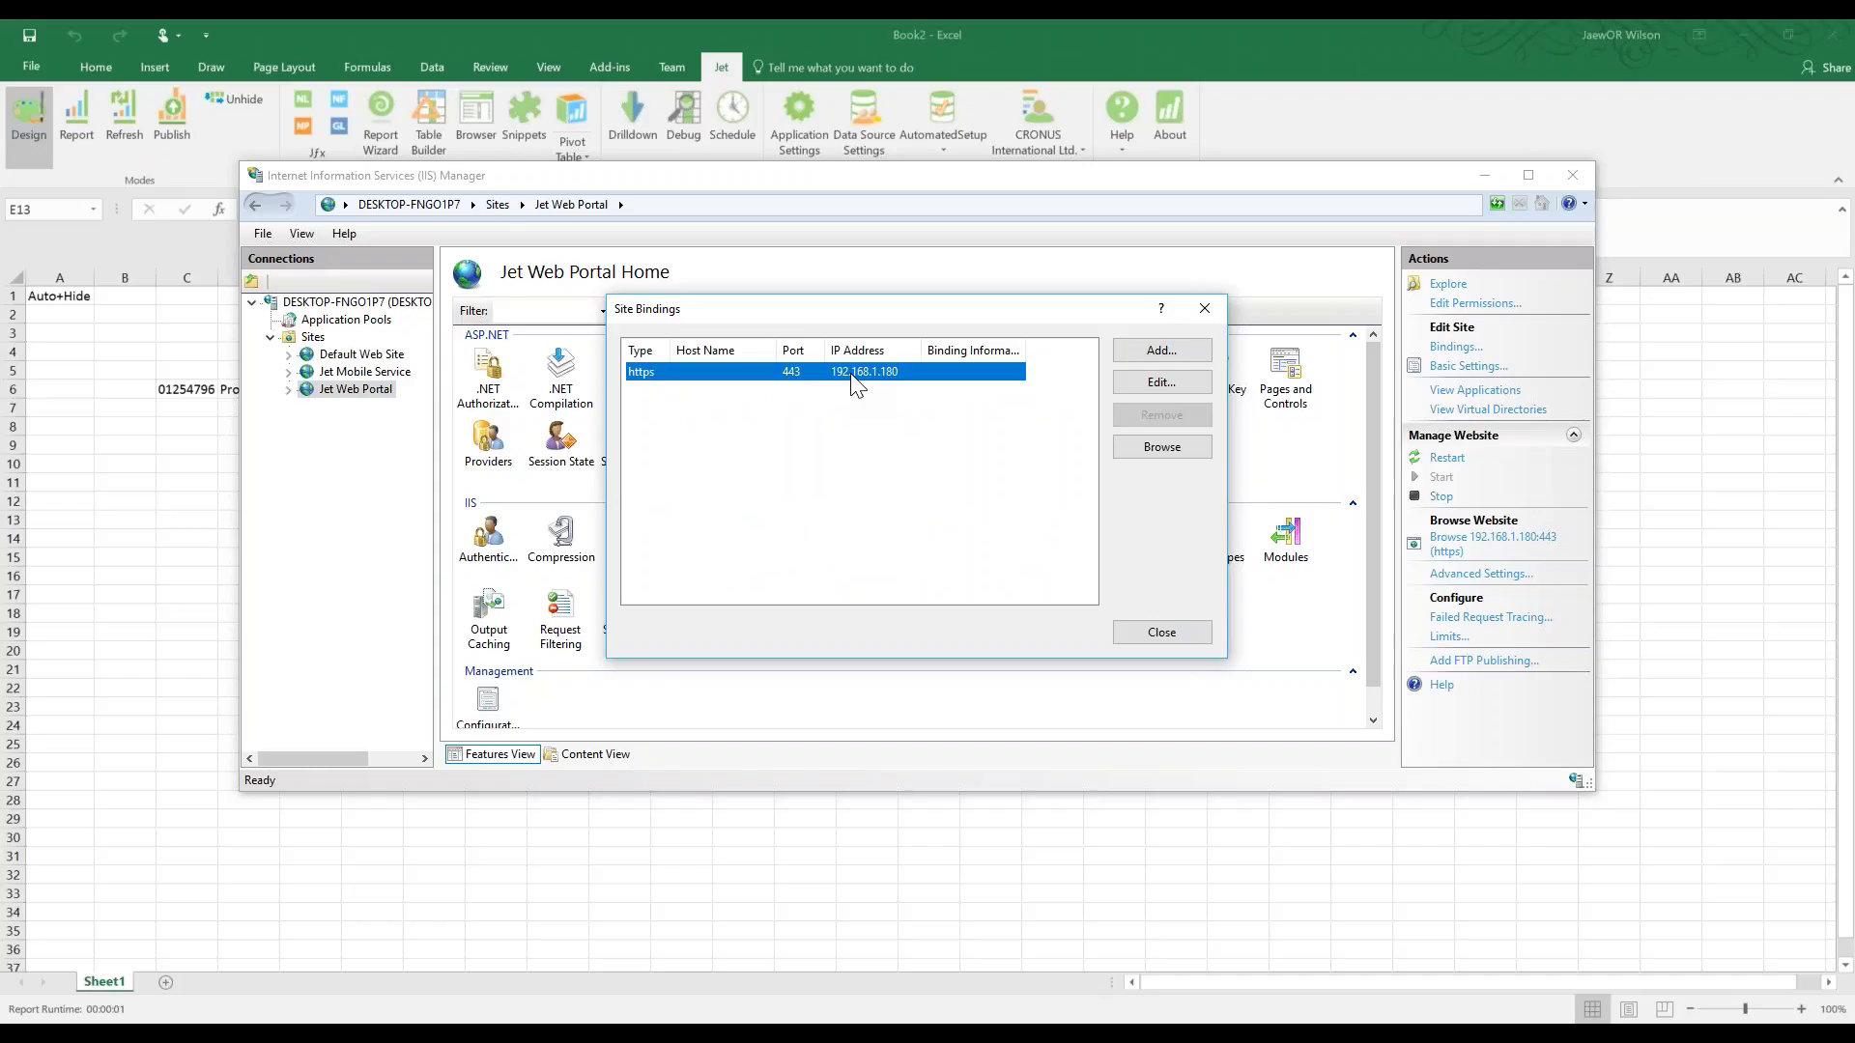
click(1160, 382)
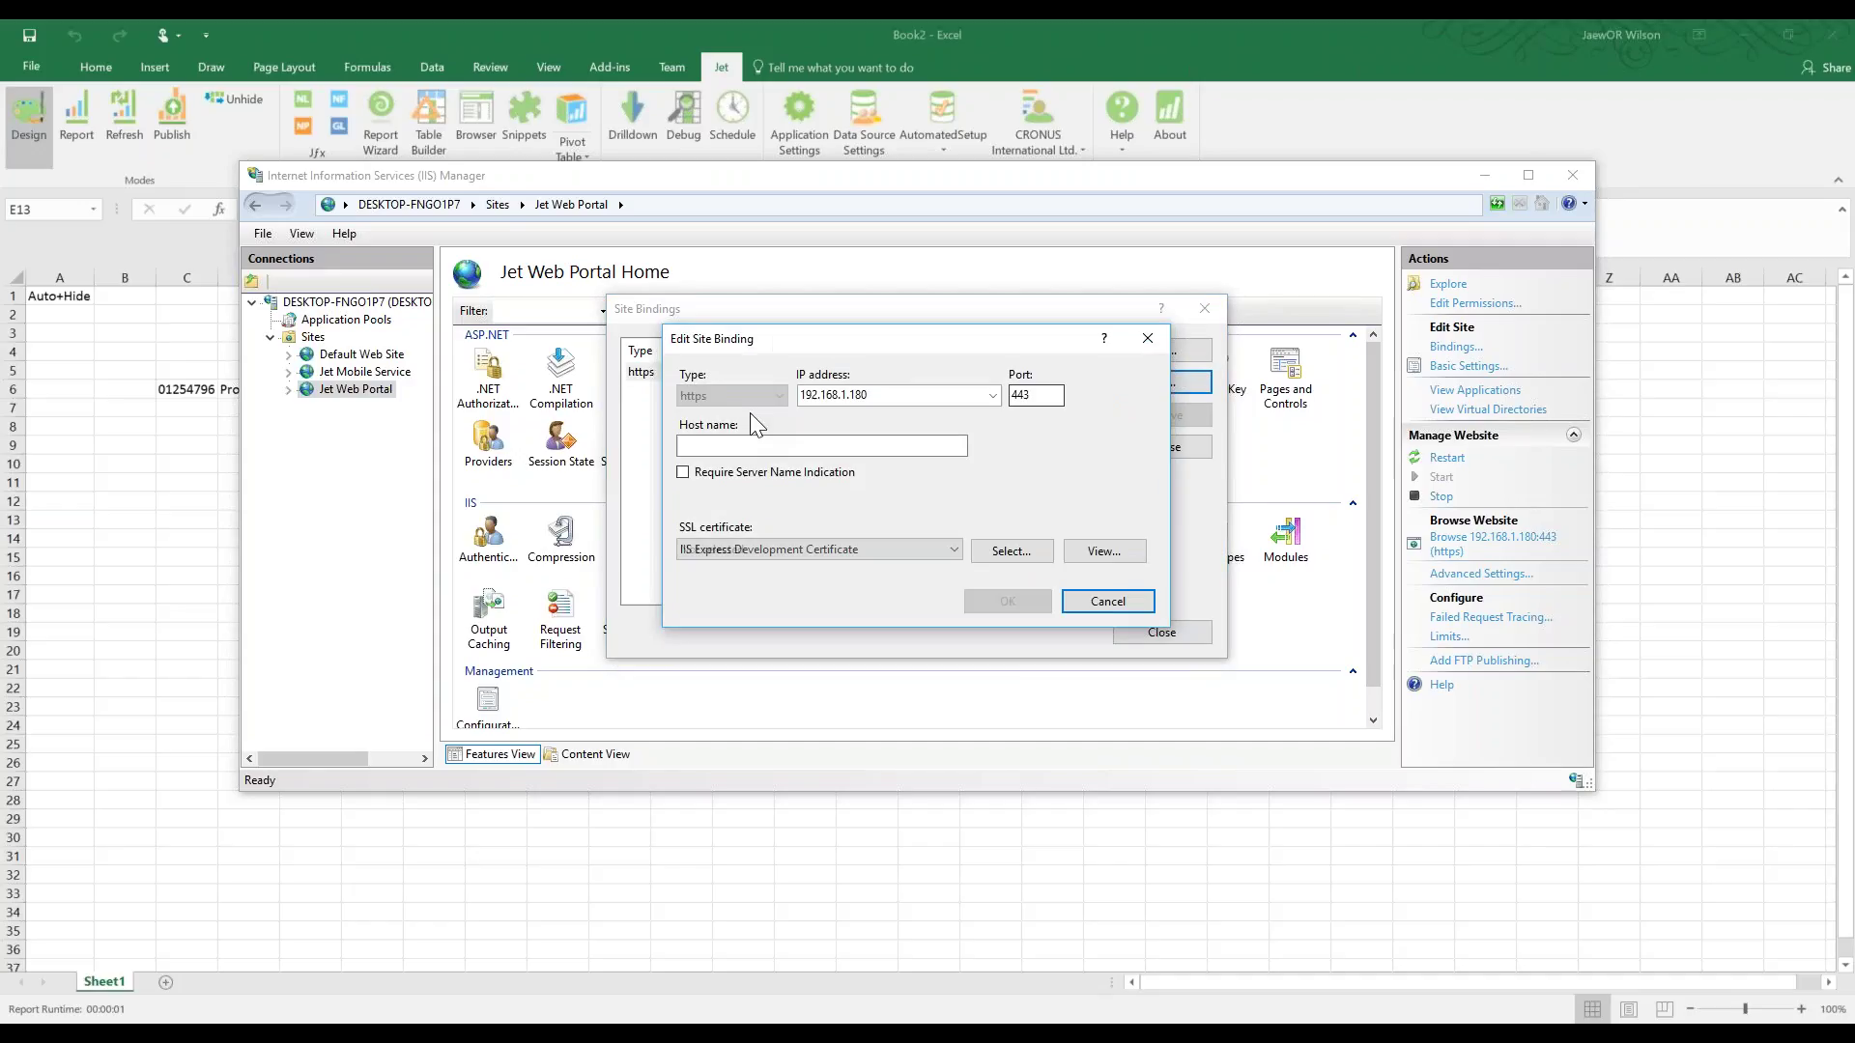
click(877, 396)
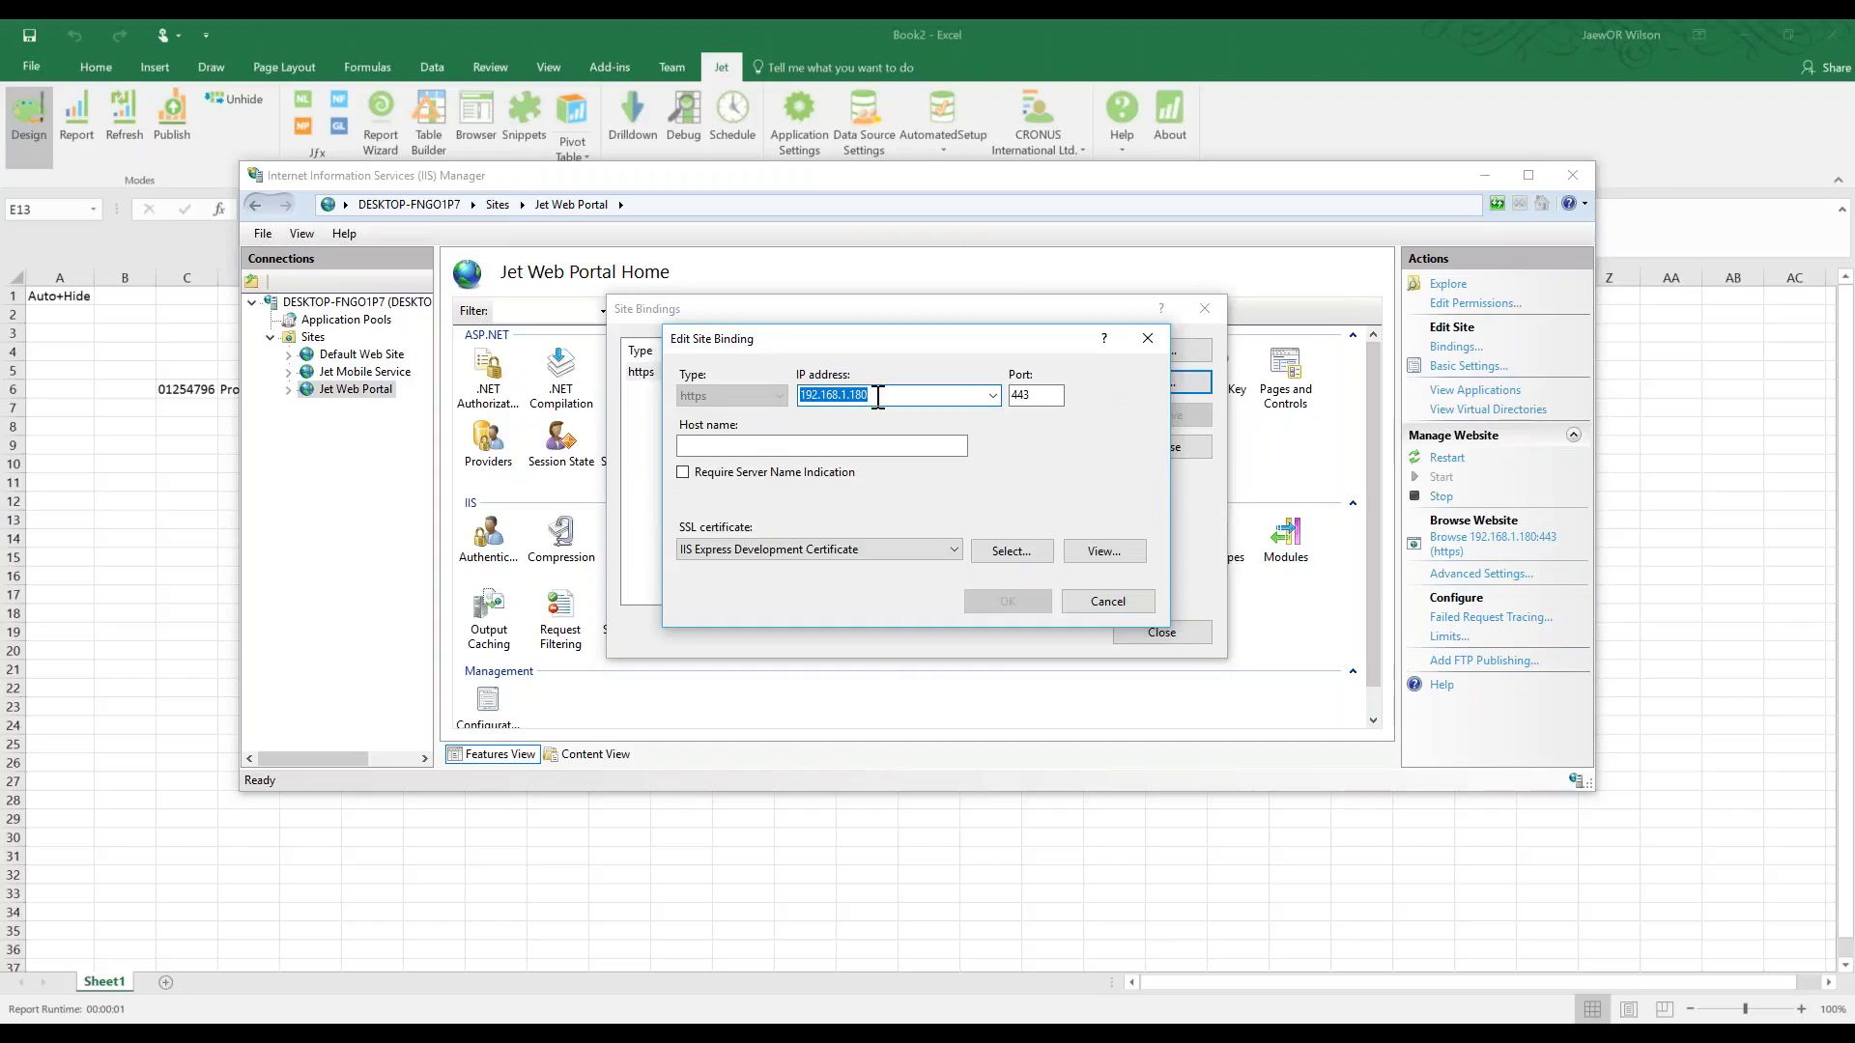
click(992, 395)
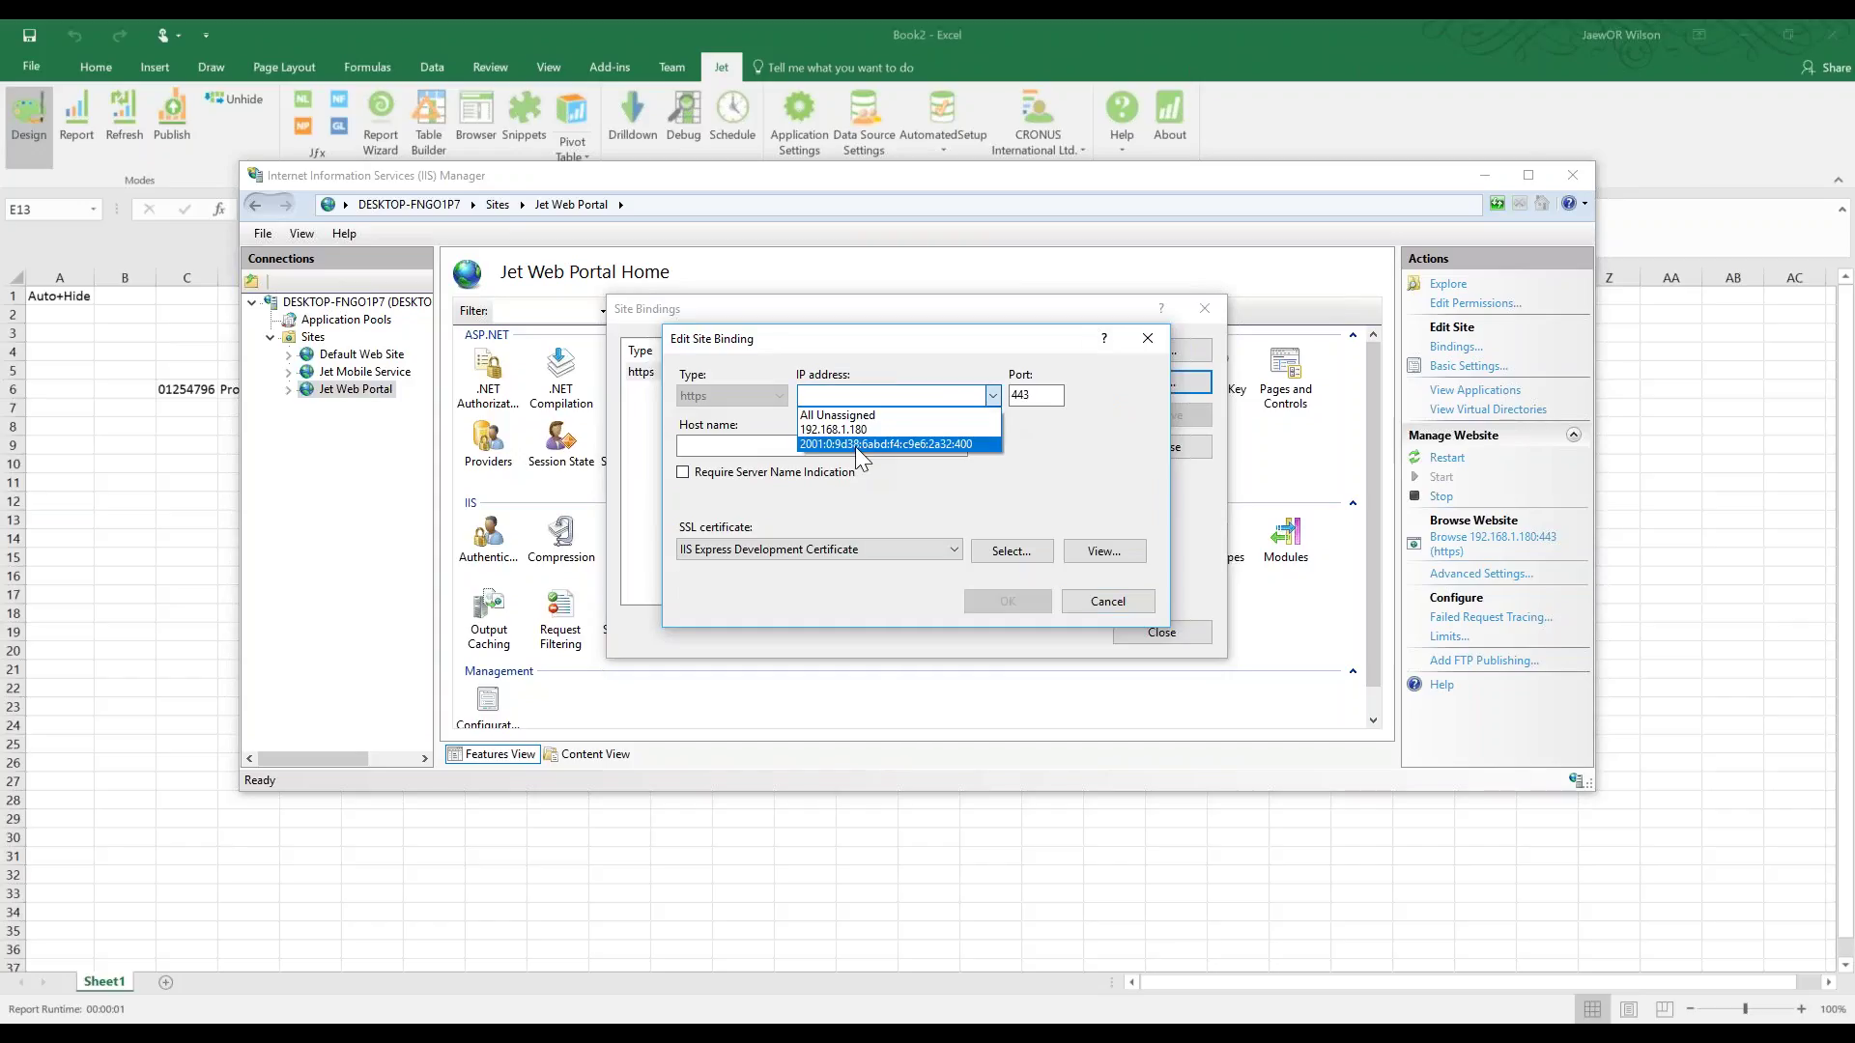
click(851, 414)
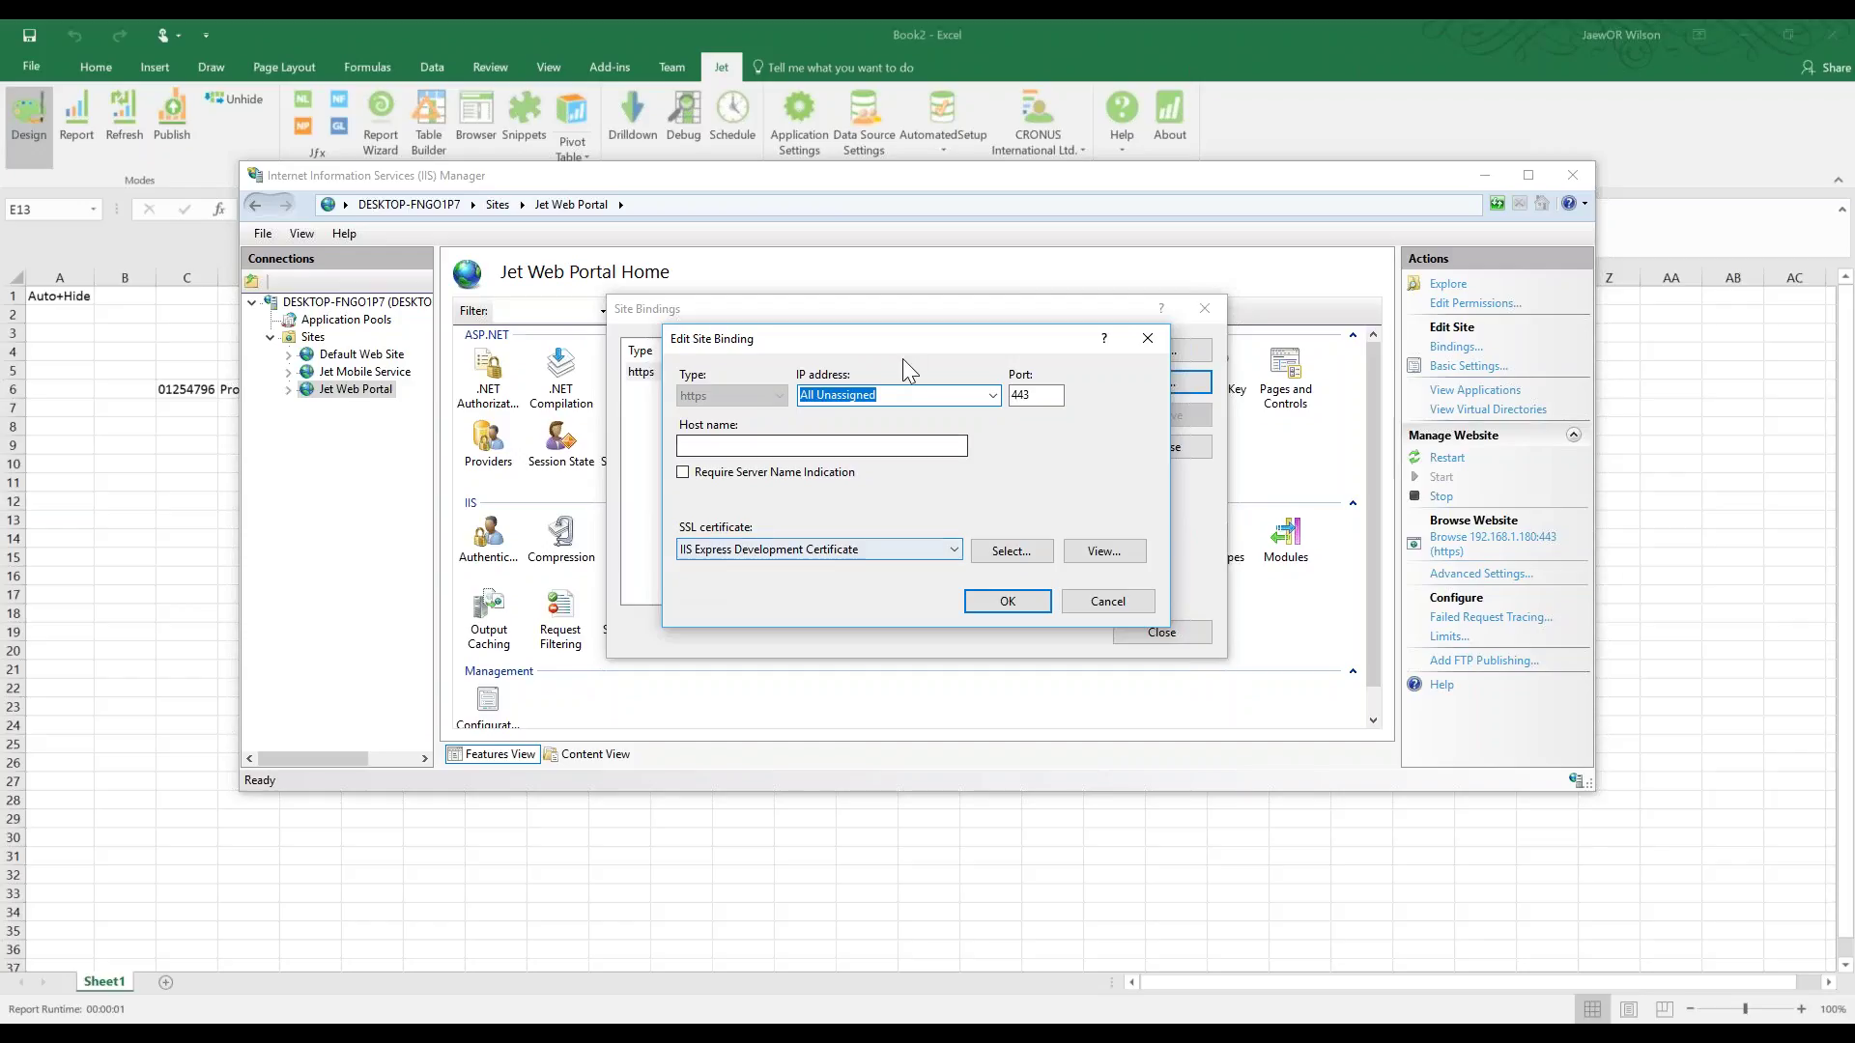
Launch Command Prompt with cmd and move it to the lower right.
key(super)
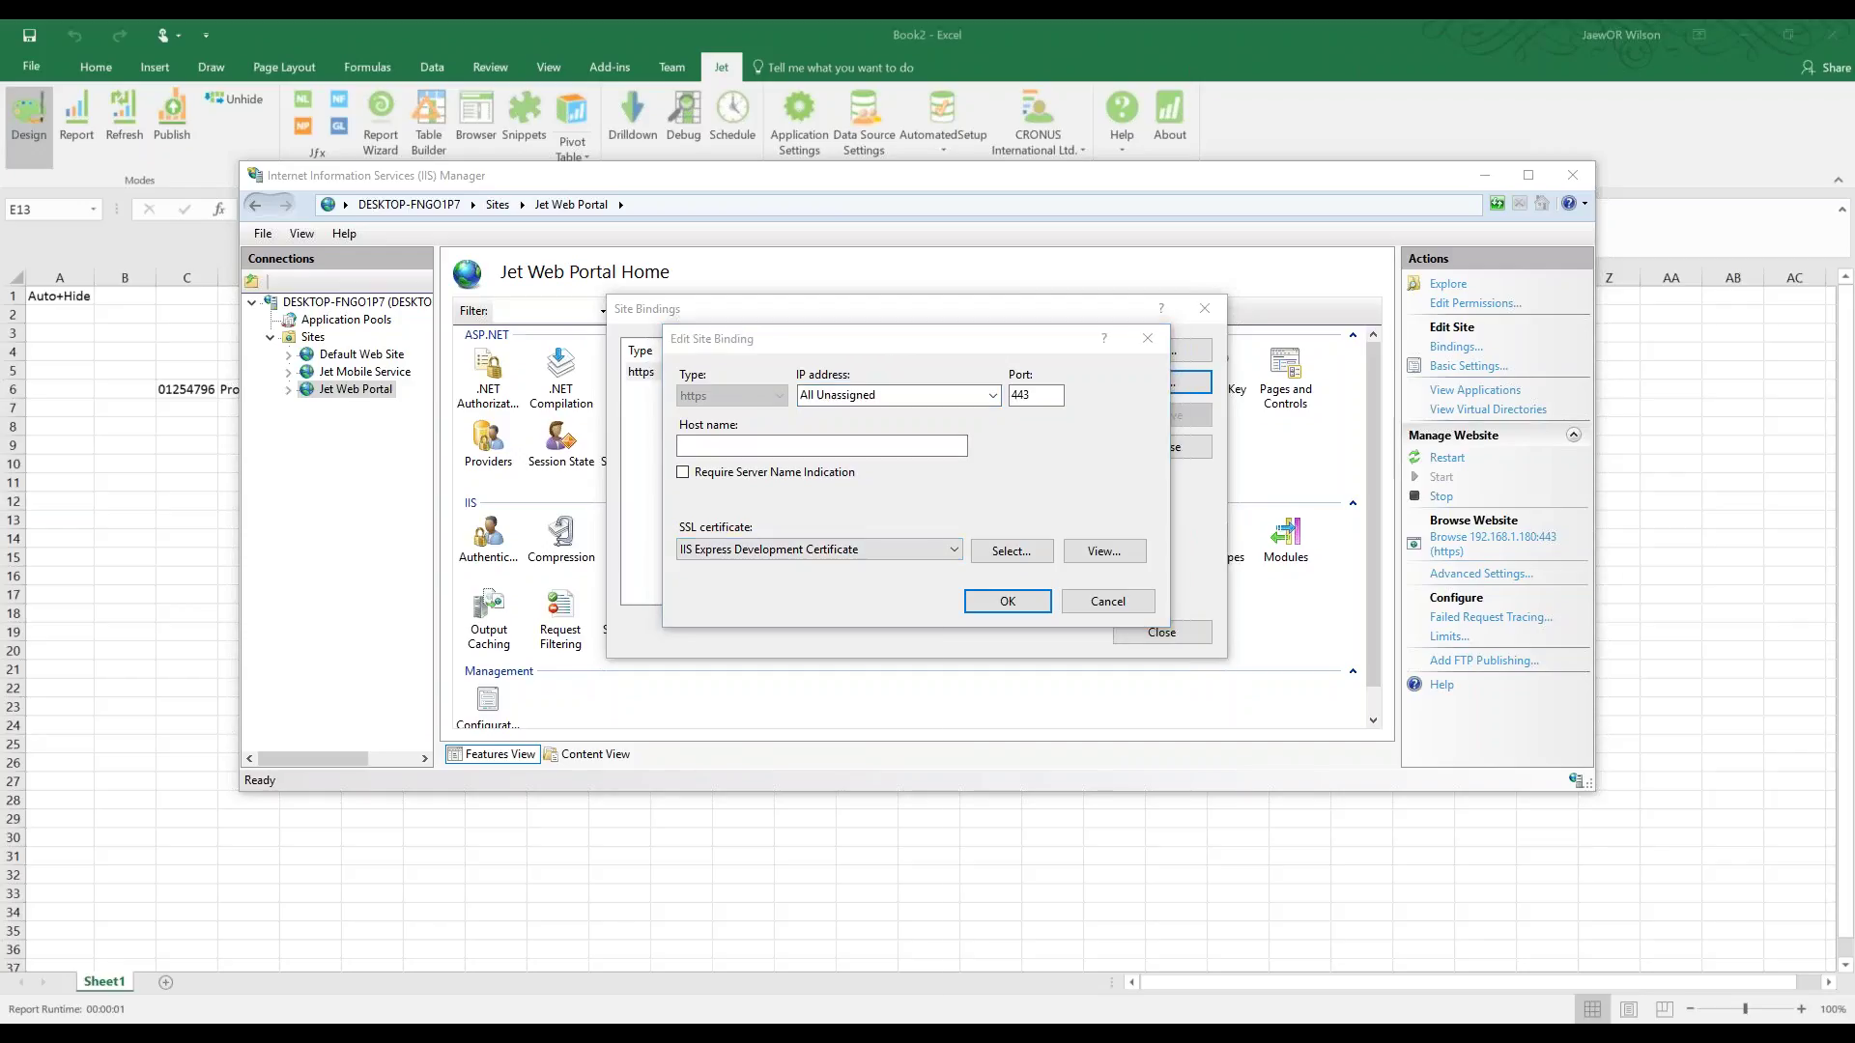
text(cmd)
key(Return)
drag(598, 187, 1138, 536)
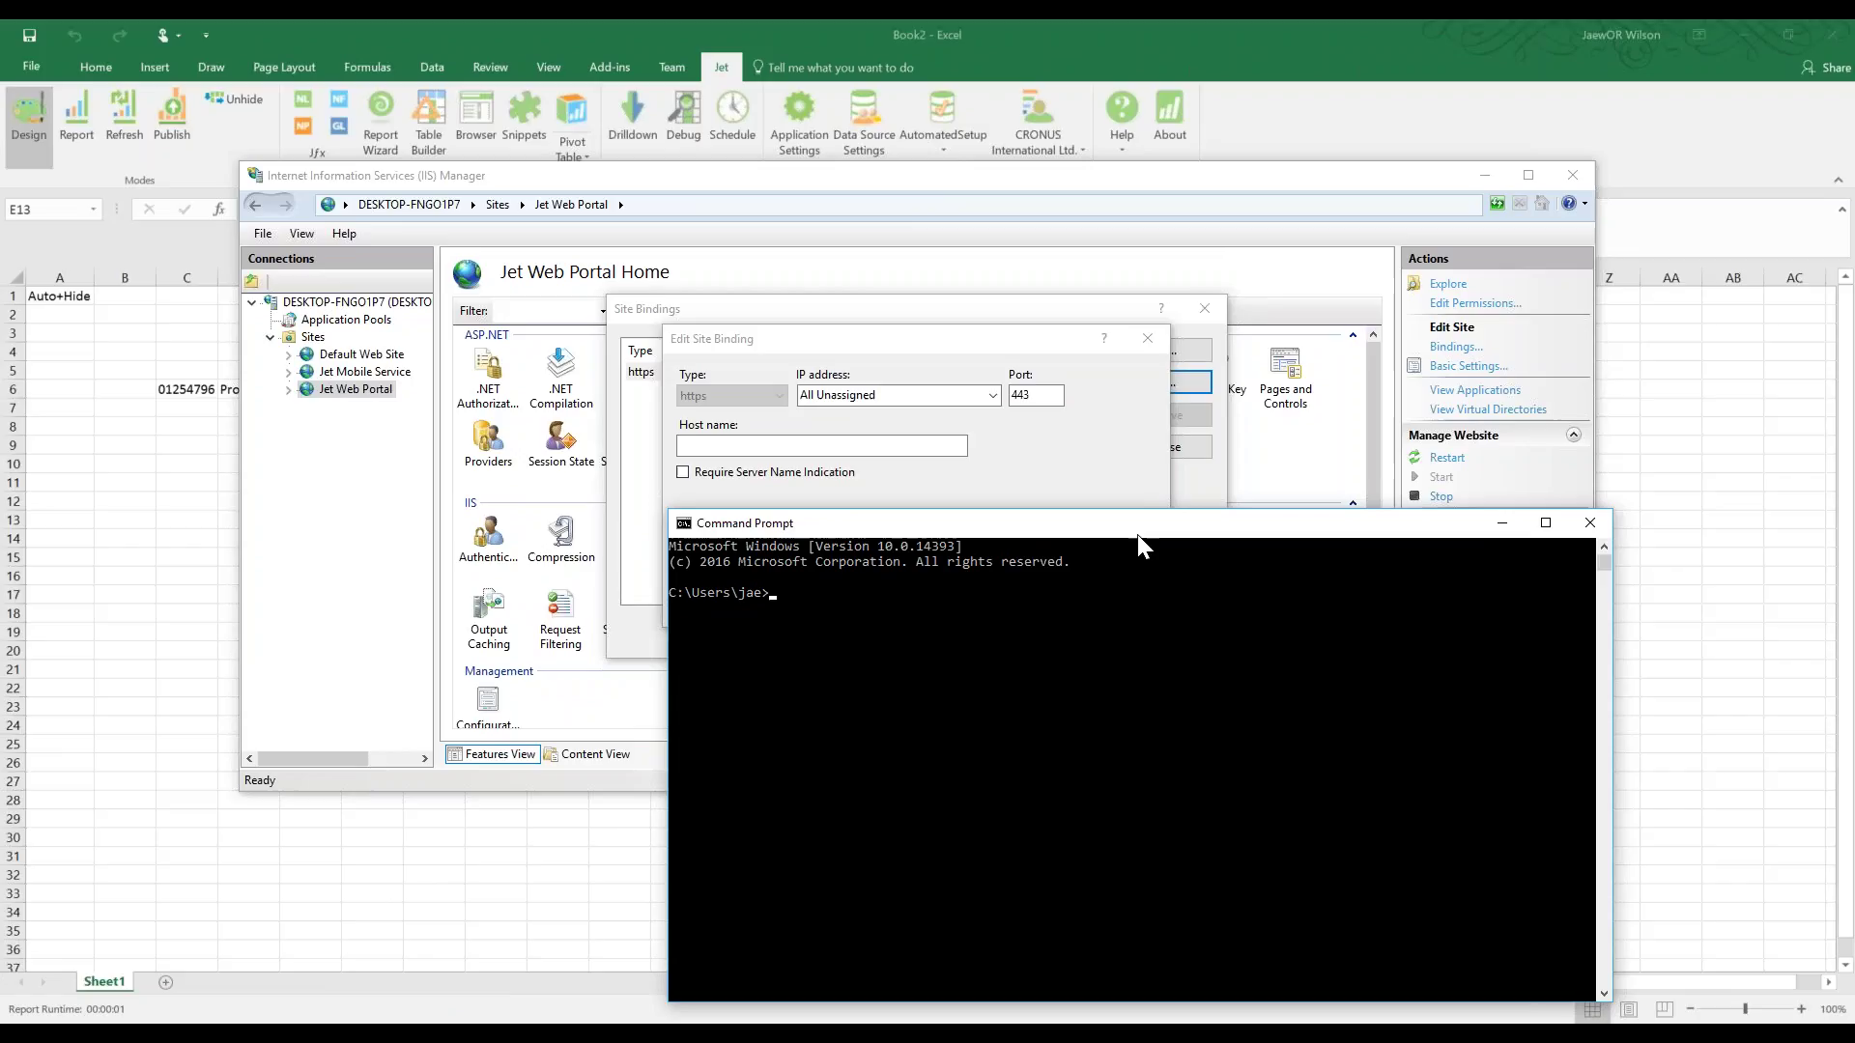
Run ipconfig to show IPv4 address 192.168.1.180, then bring the Notepad notes forward.
text(ipconfig)
key(Return)
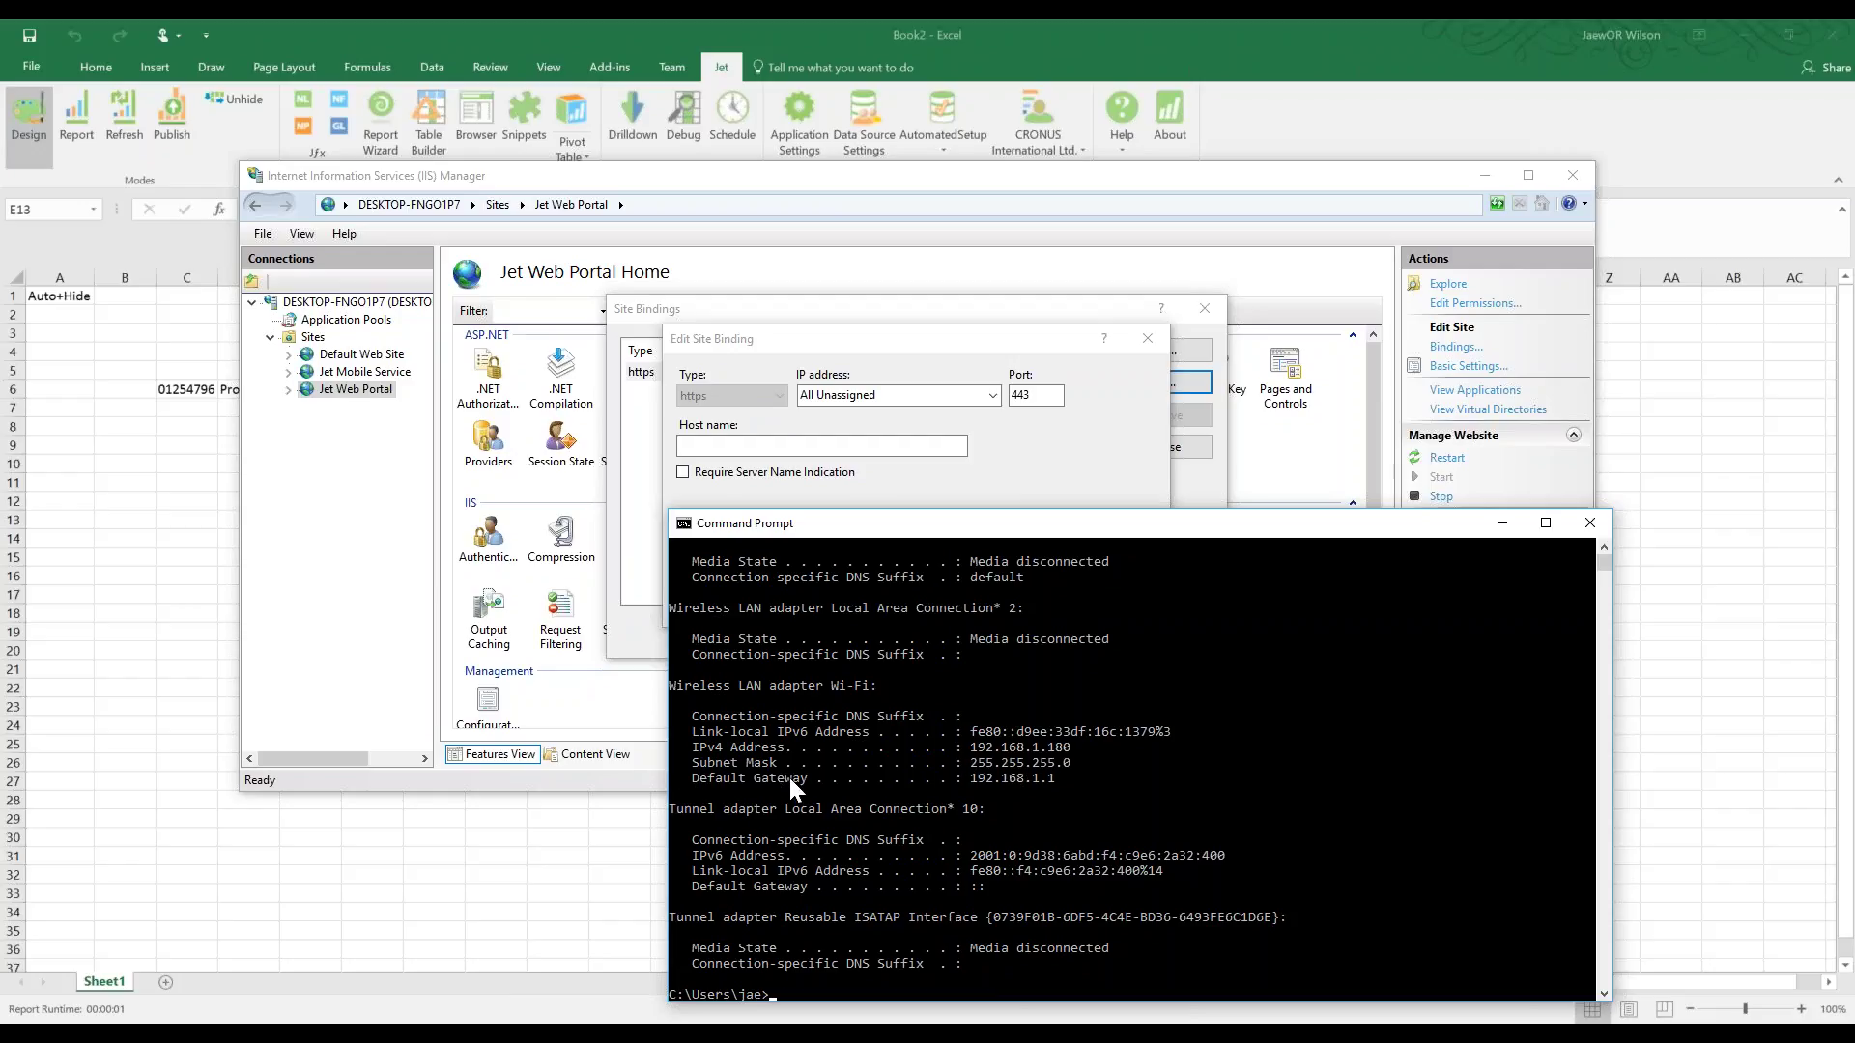
click(613, 1014)
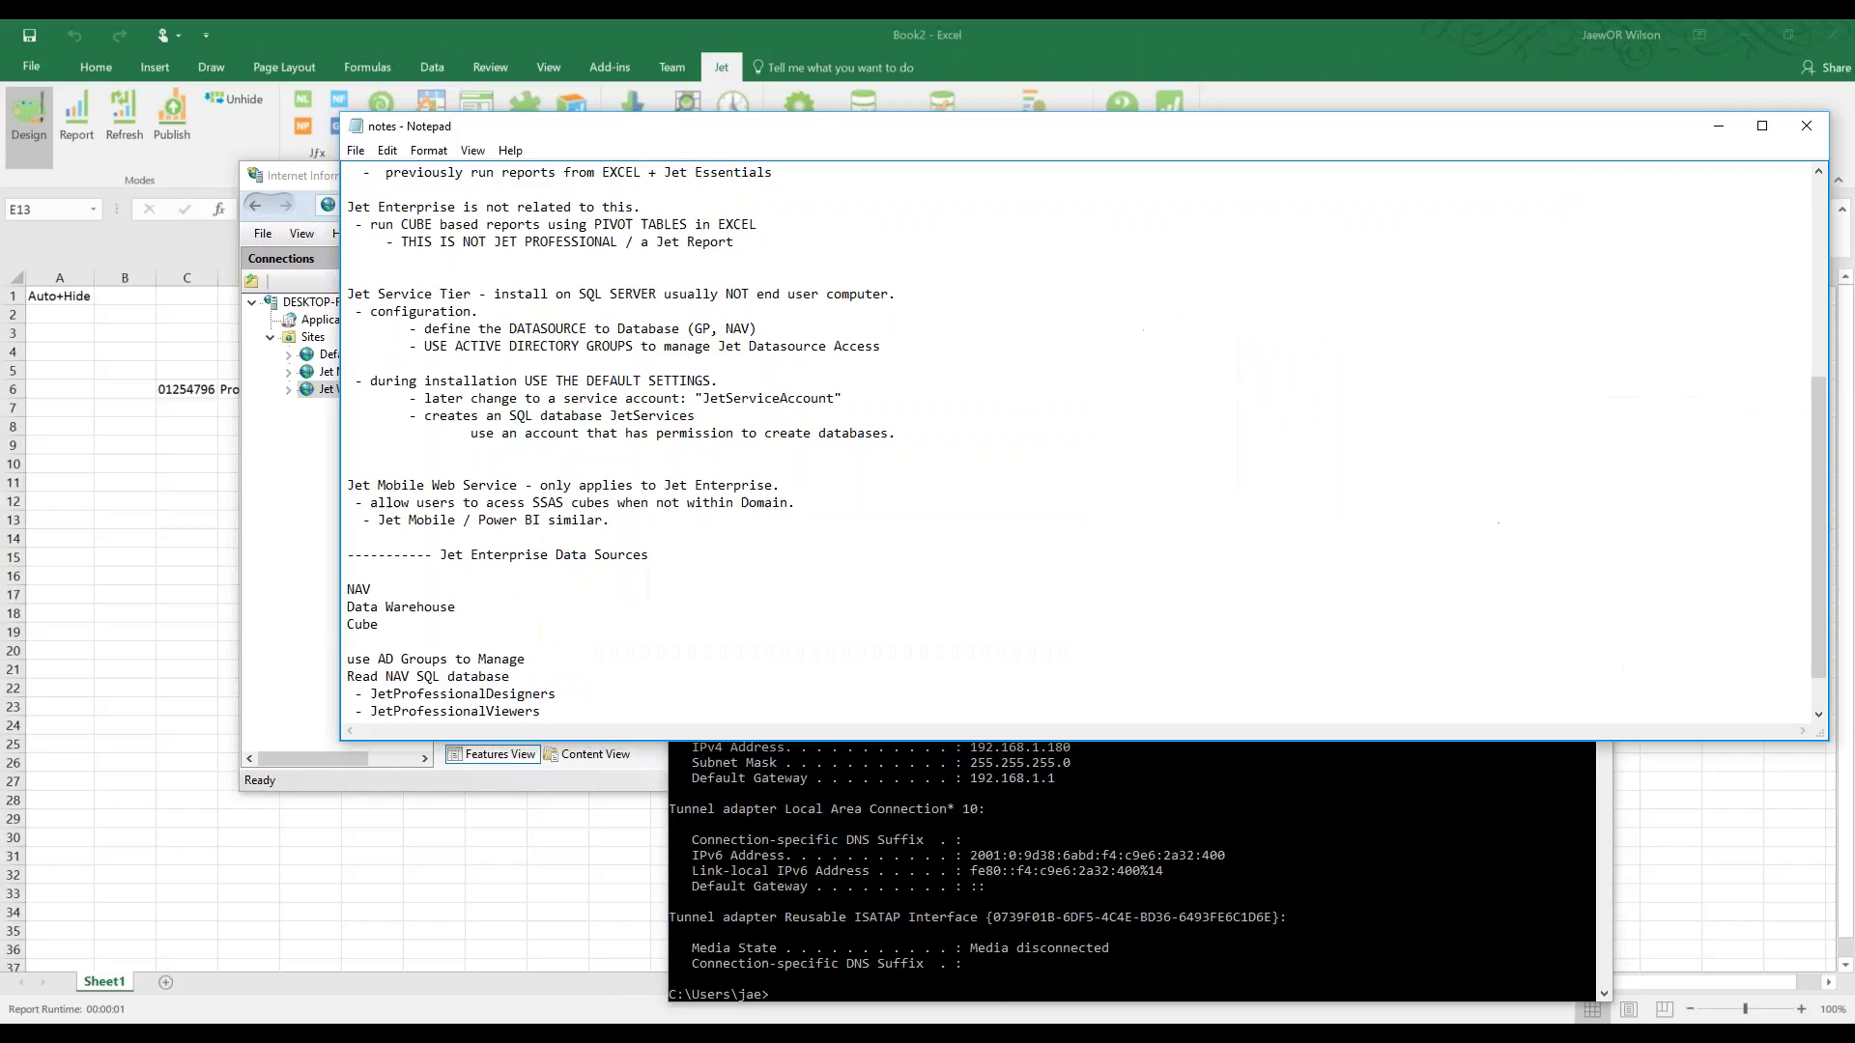
Add notes '- use IIS to configure Bindings' and '- need IP Address - from CMD (command prompt) type IPConfig'.
click(646, 521)
scroll(535, 498, down, 1)
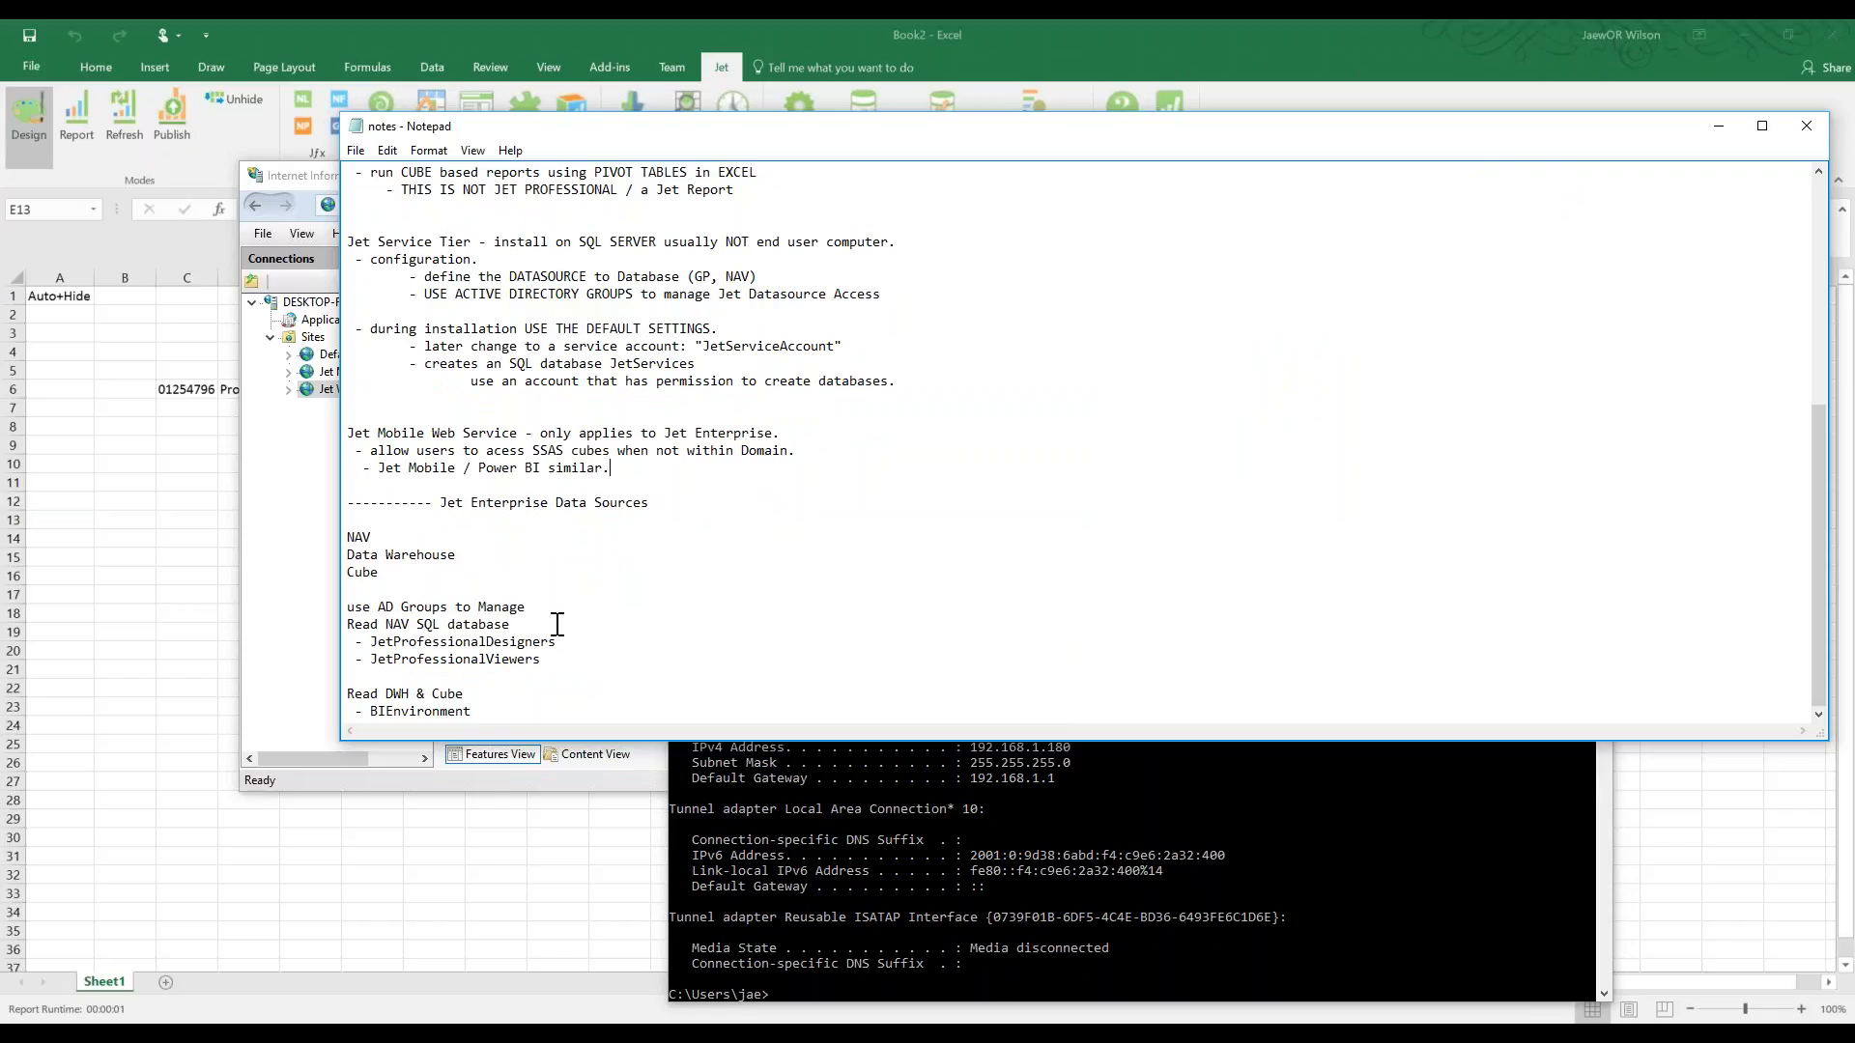
scroll(555, 620, up, 2)
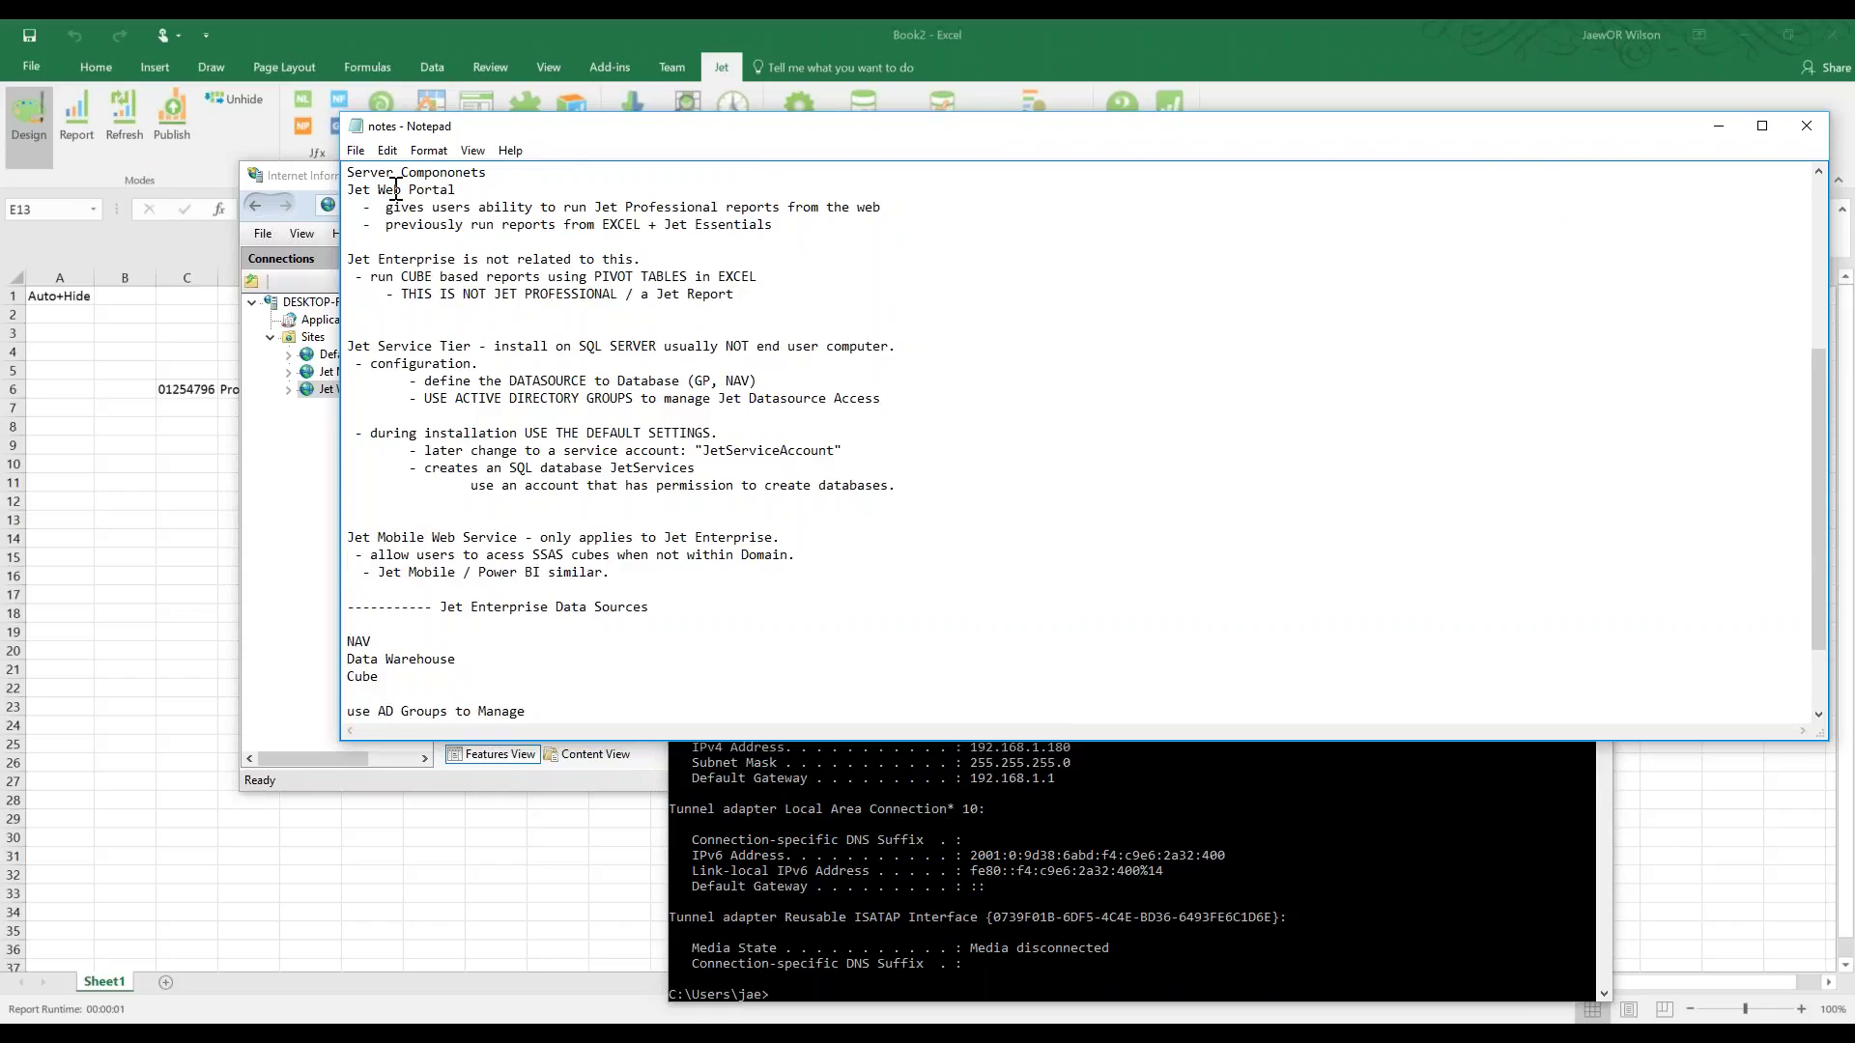
drag(393, 190, 592, 226)
click(810, 231)
key(Return)
key(Return)
text(-)
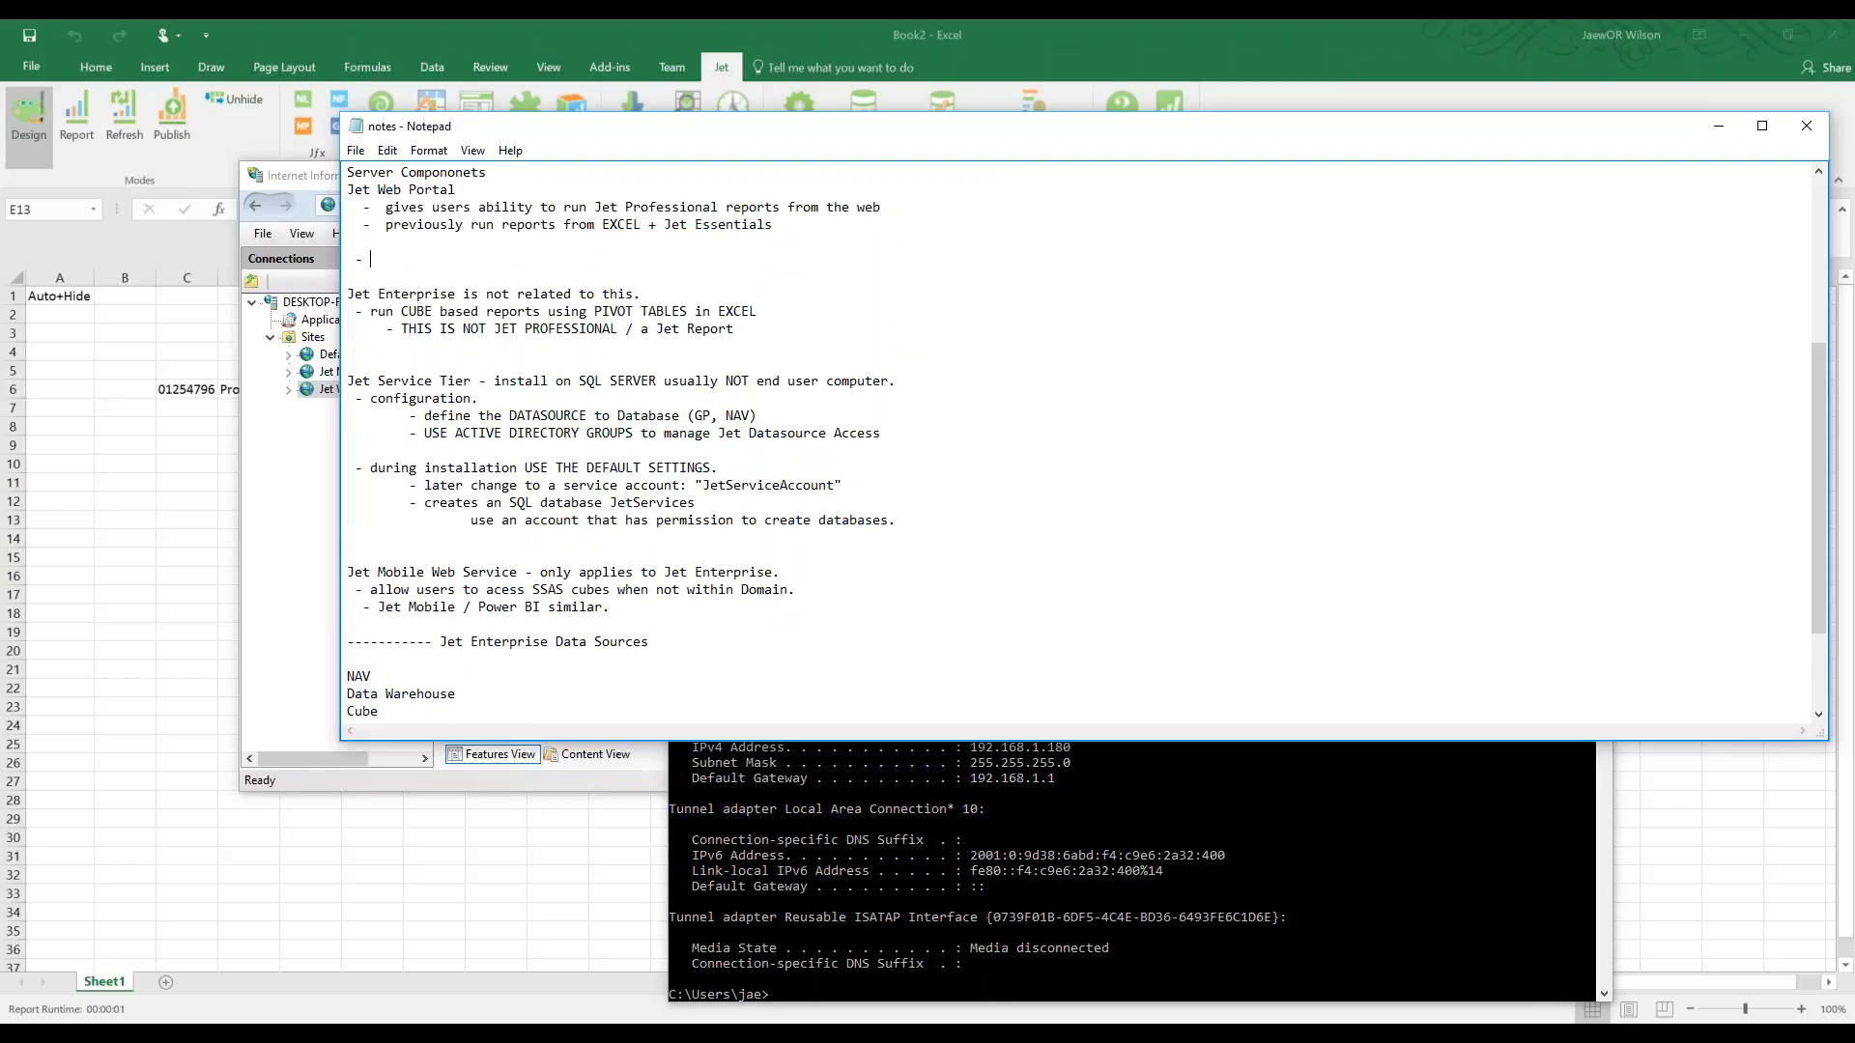
text( use IIS to configure Bindings)
key(Return)
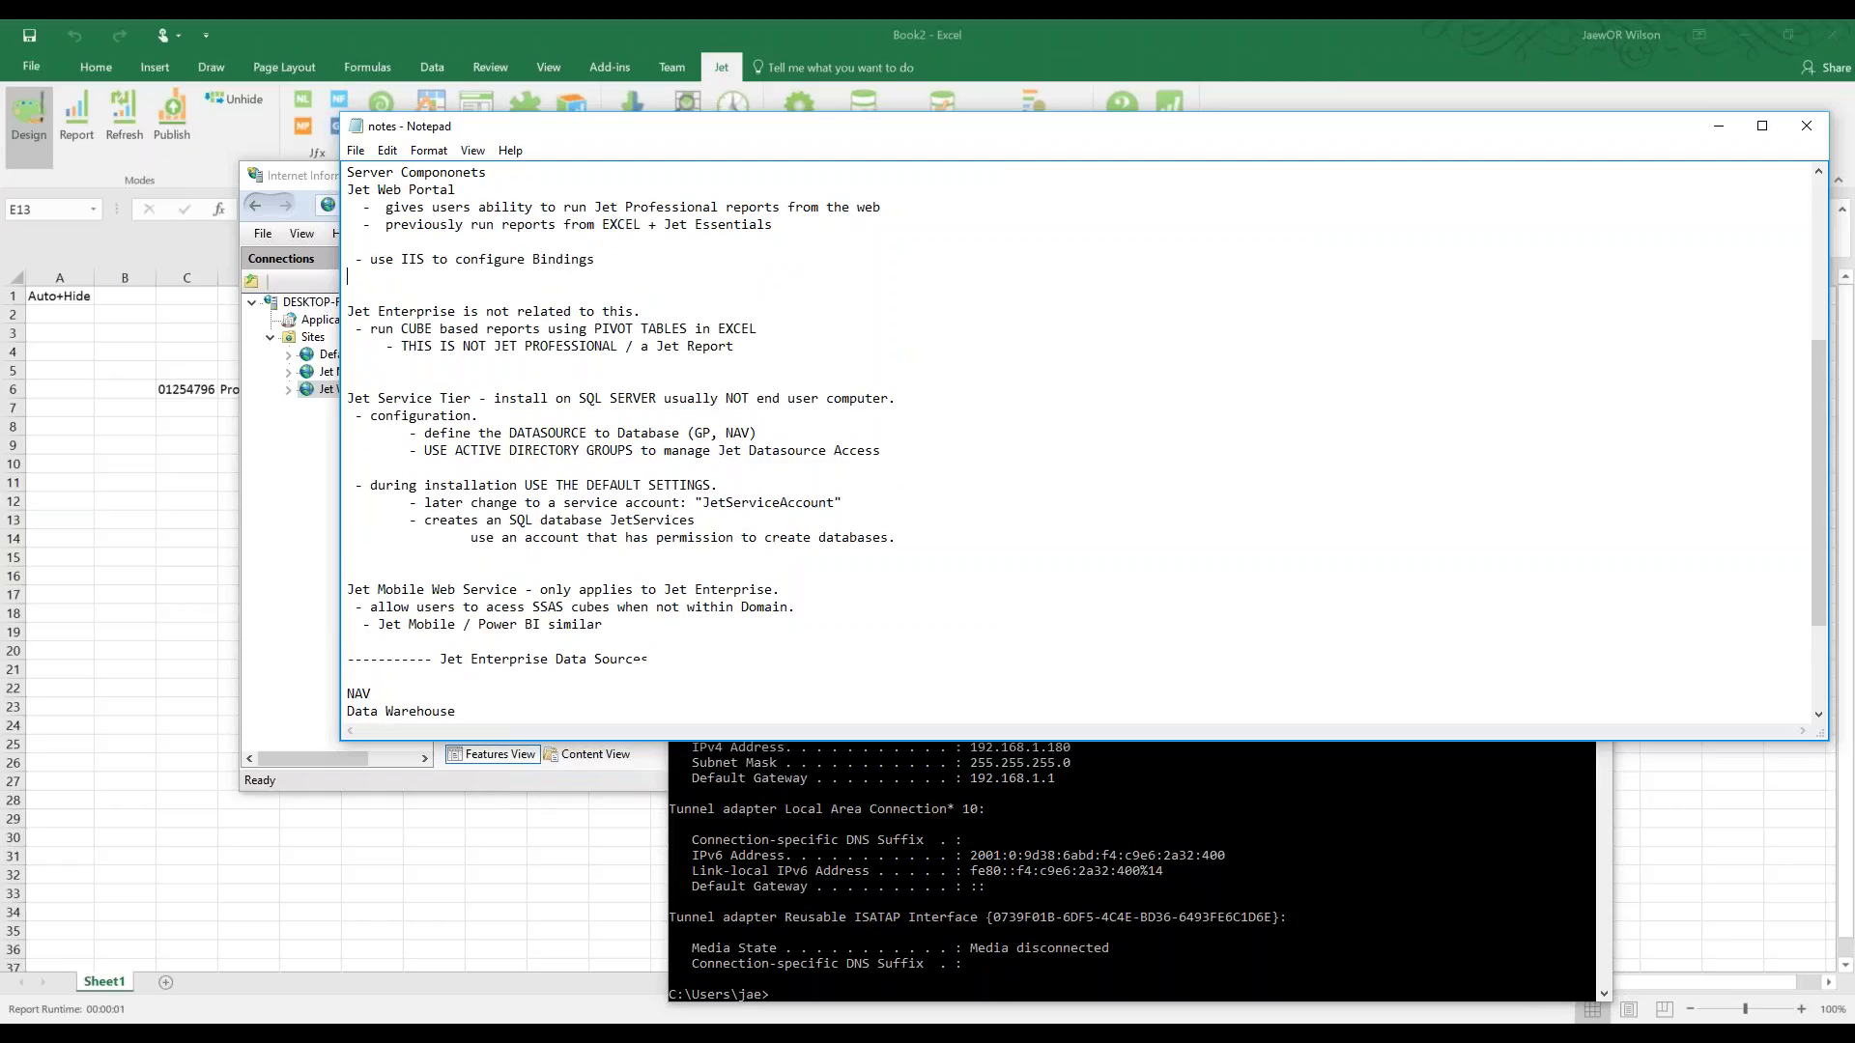
text(- need IP Address - from CMD (command prompt) ty)
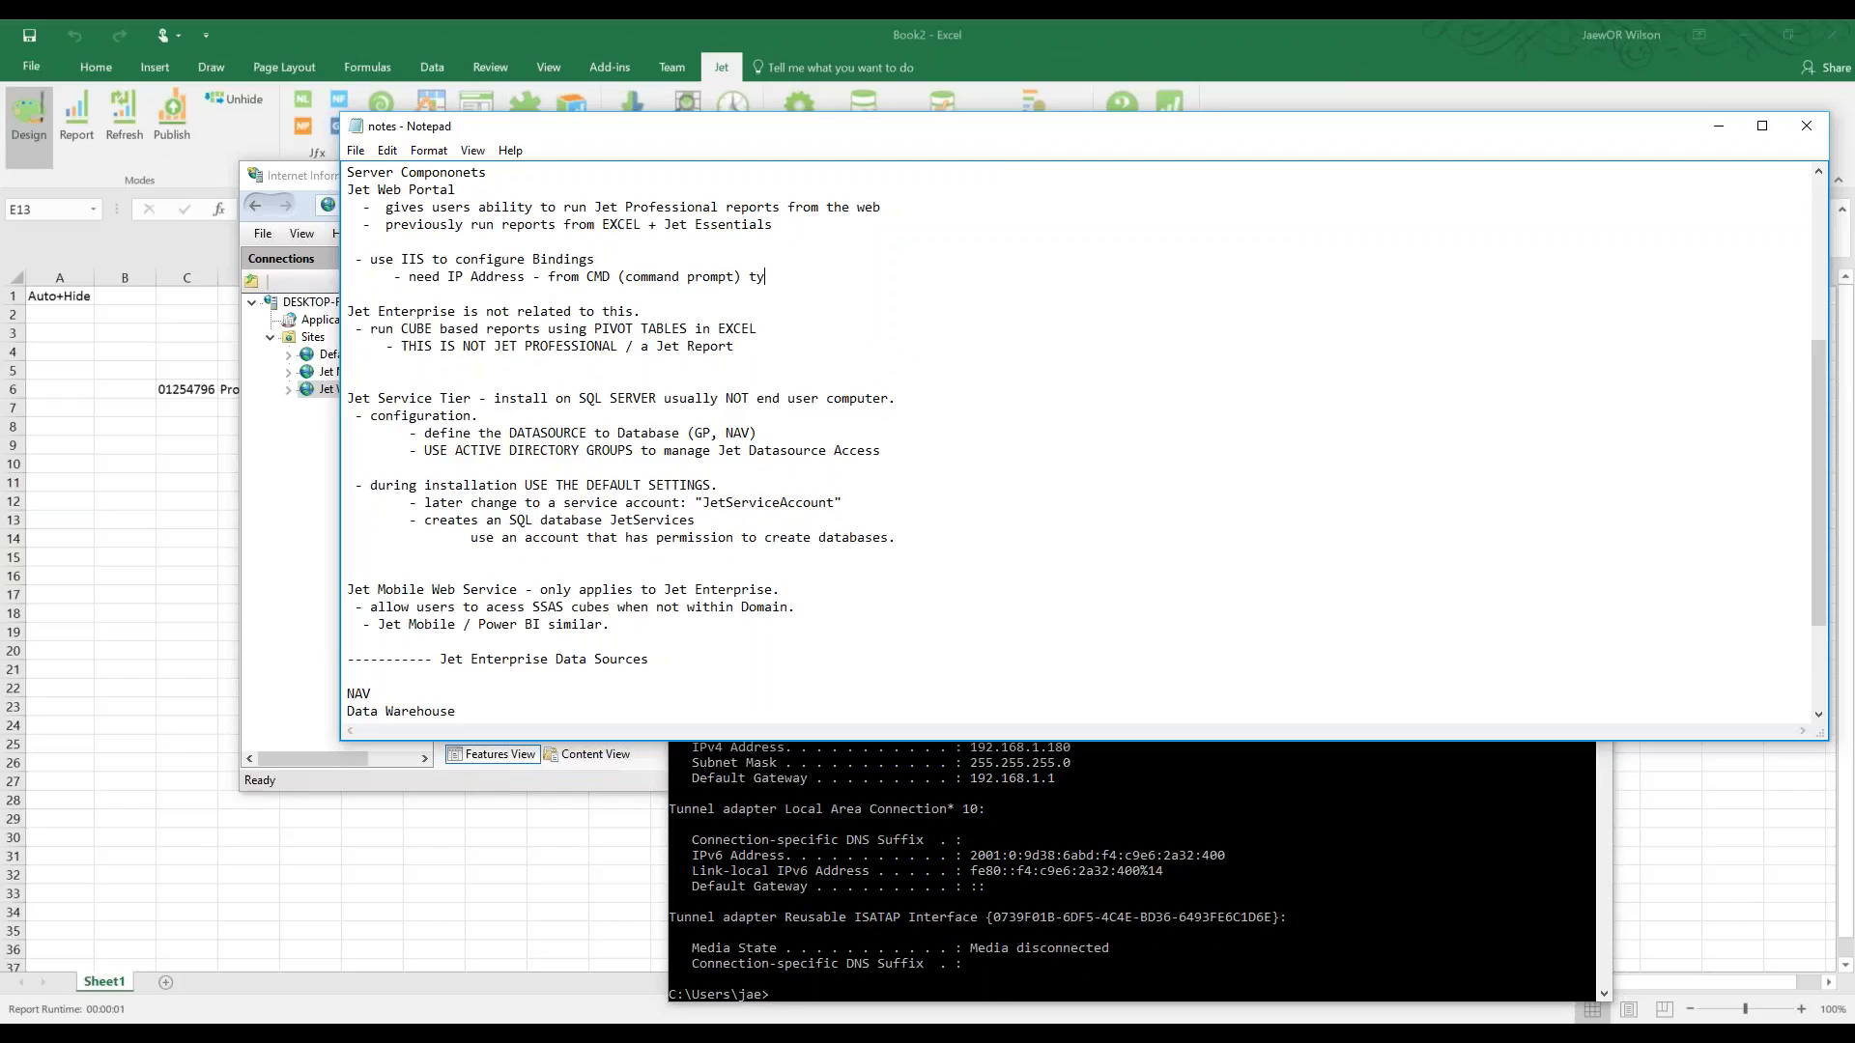
text(pe IPConfig)
Append '-- 192.168.1.' after IPConfig, checking the ipconfig output for the address.
key(BackSpace)
key(BackSpace)
text(-- 192.168.1.)
click(1196, 796)
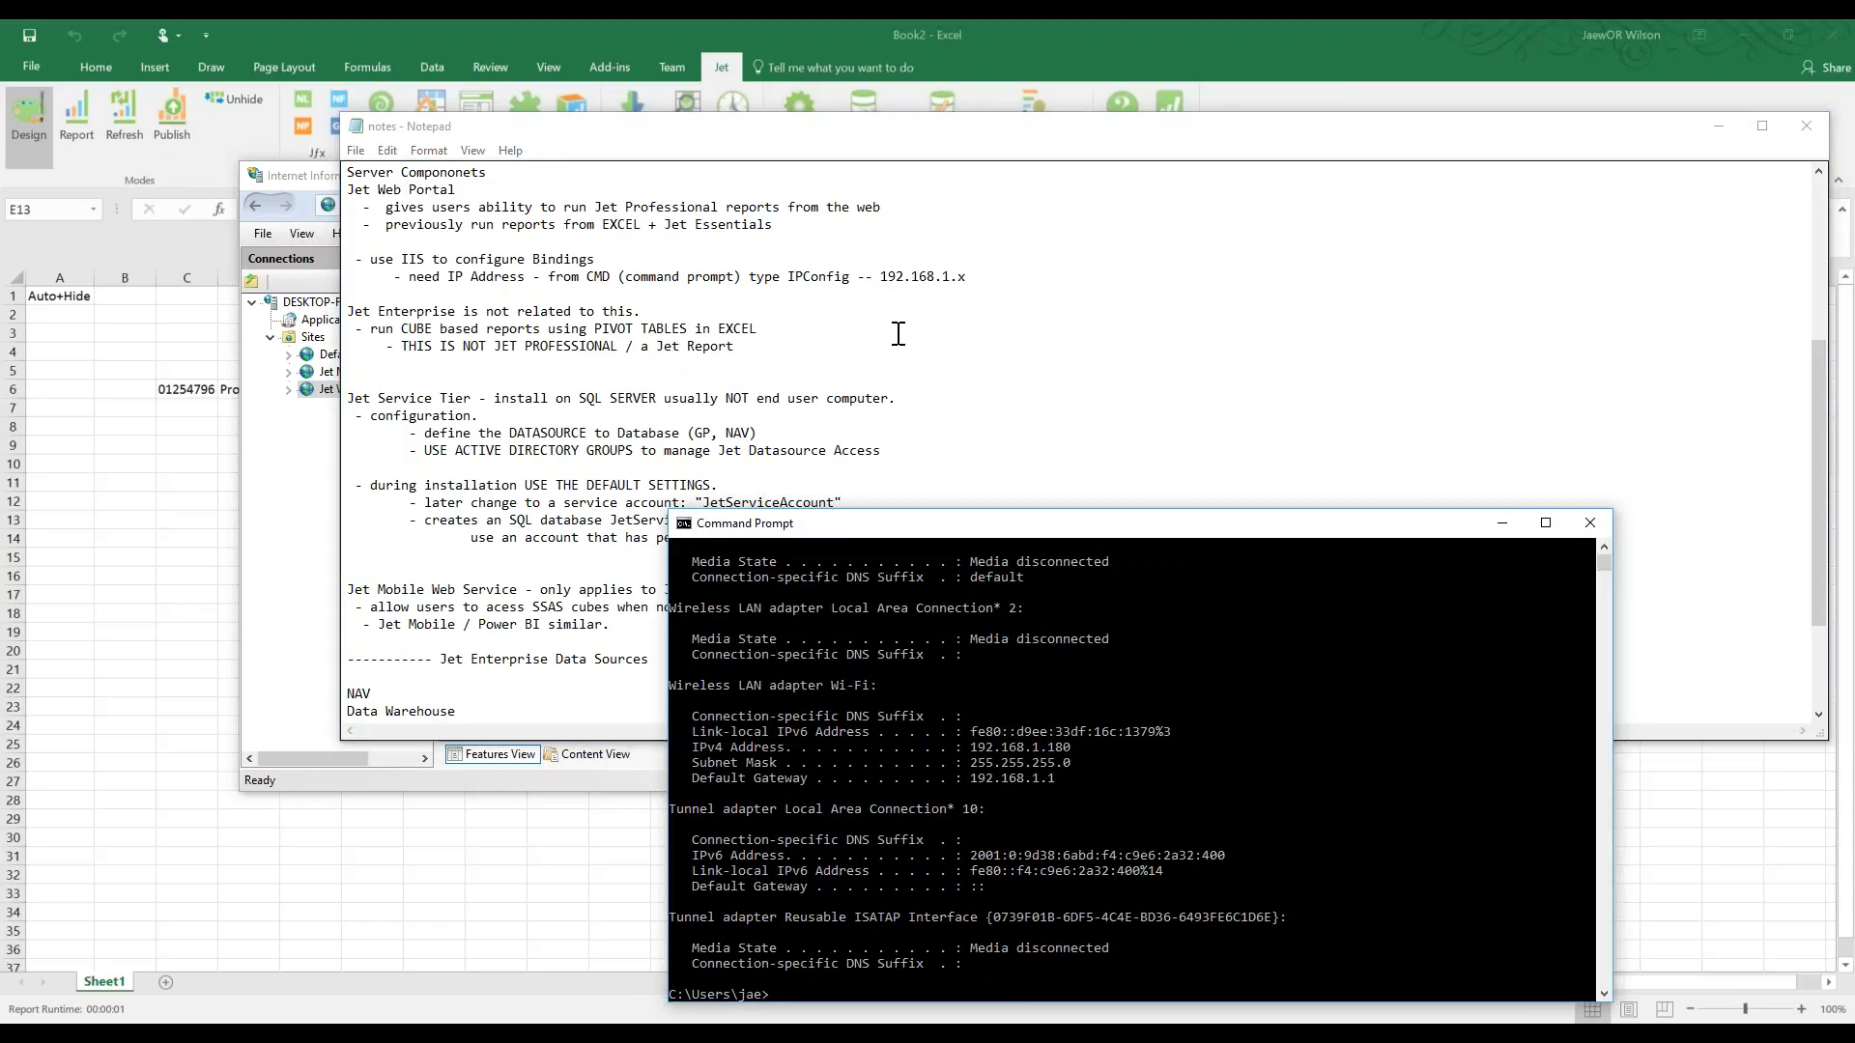
click(887, 277)
drag(887, 277, 991, 274)
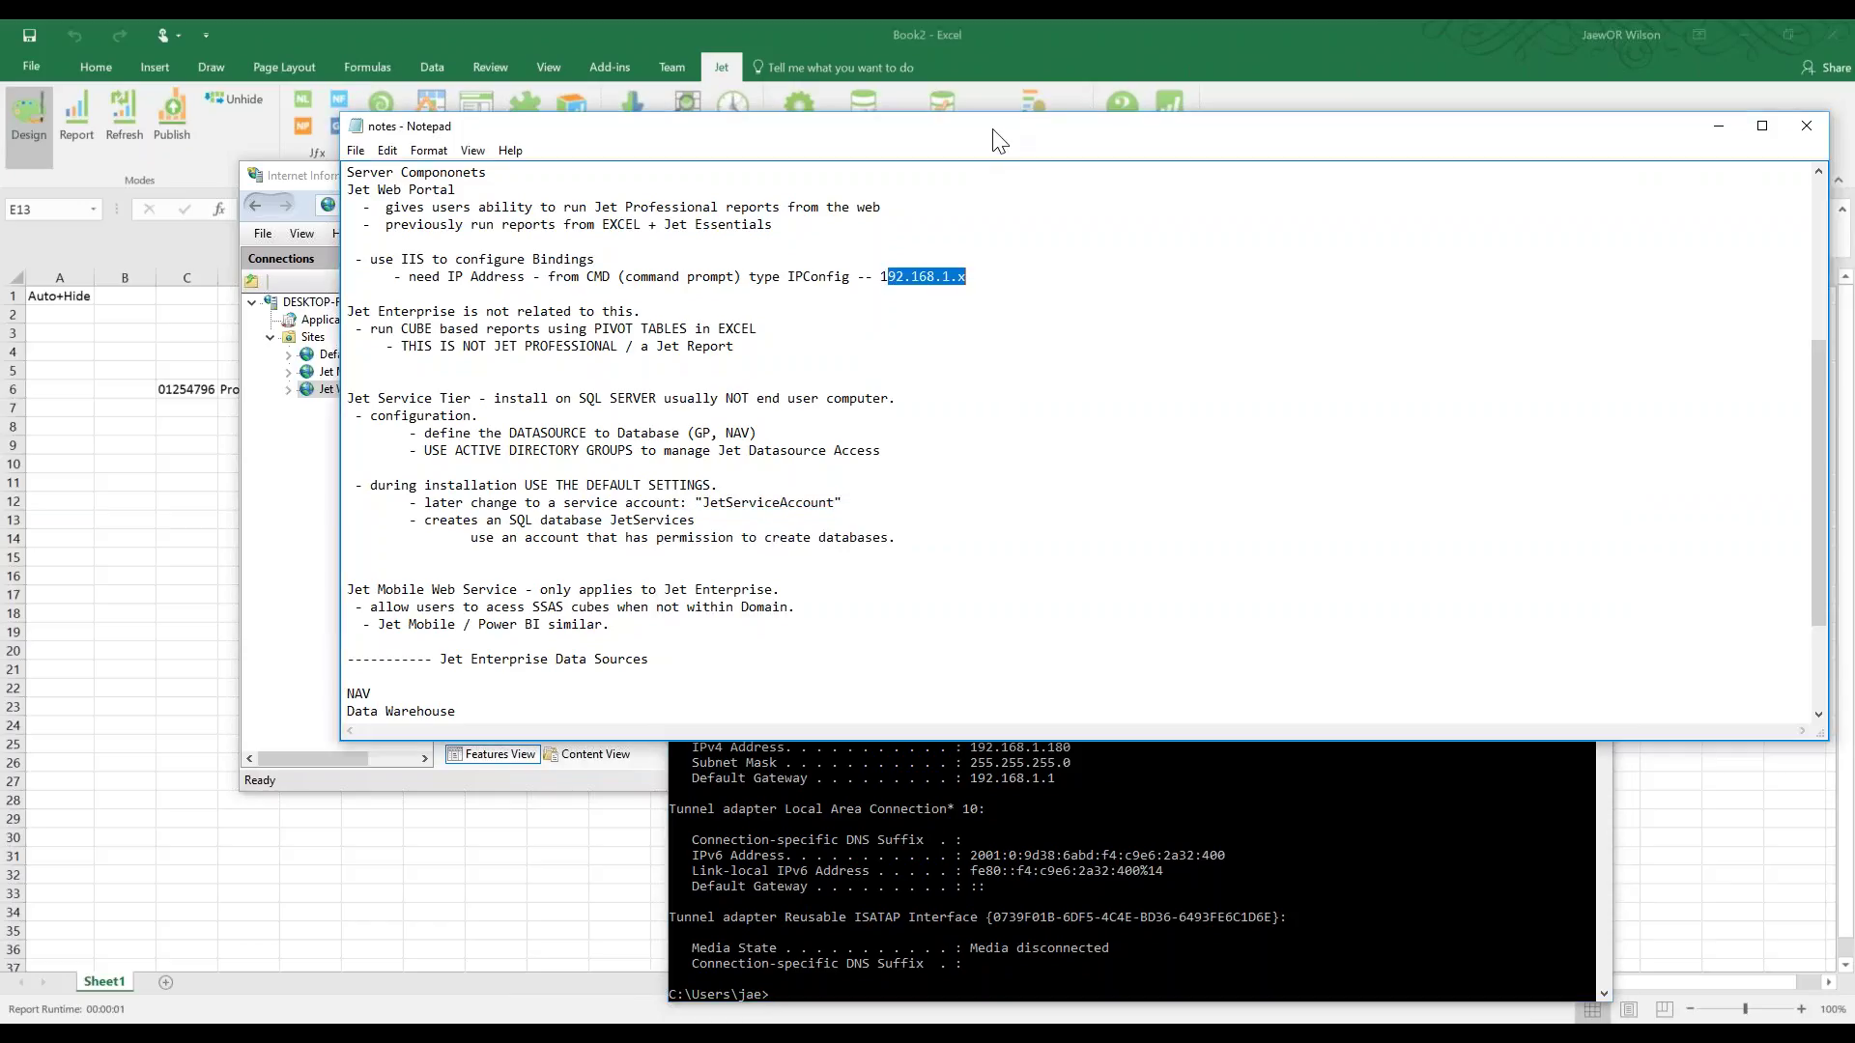
click(985, 279)
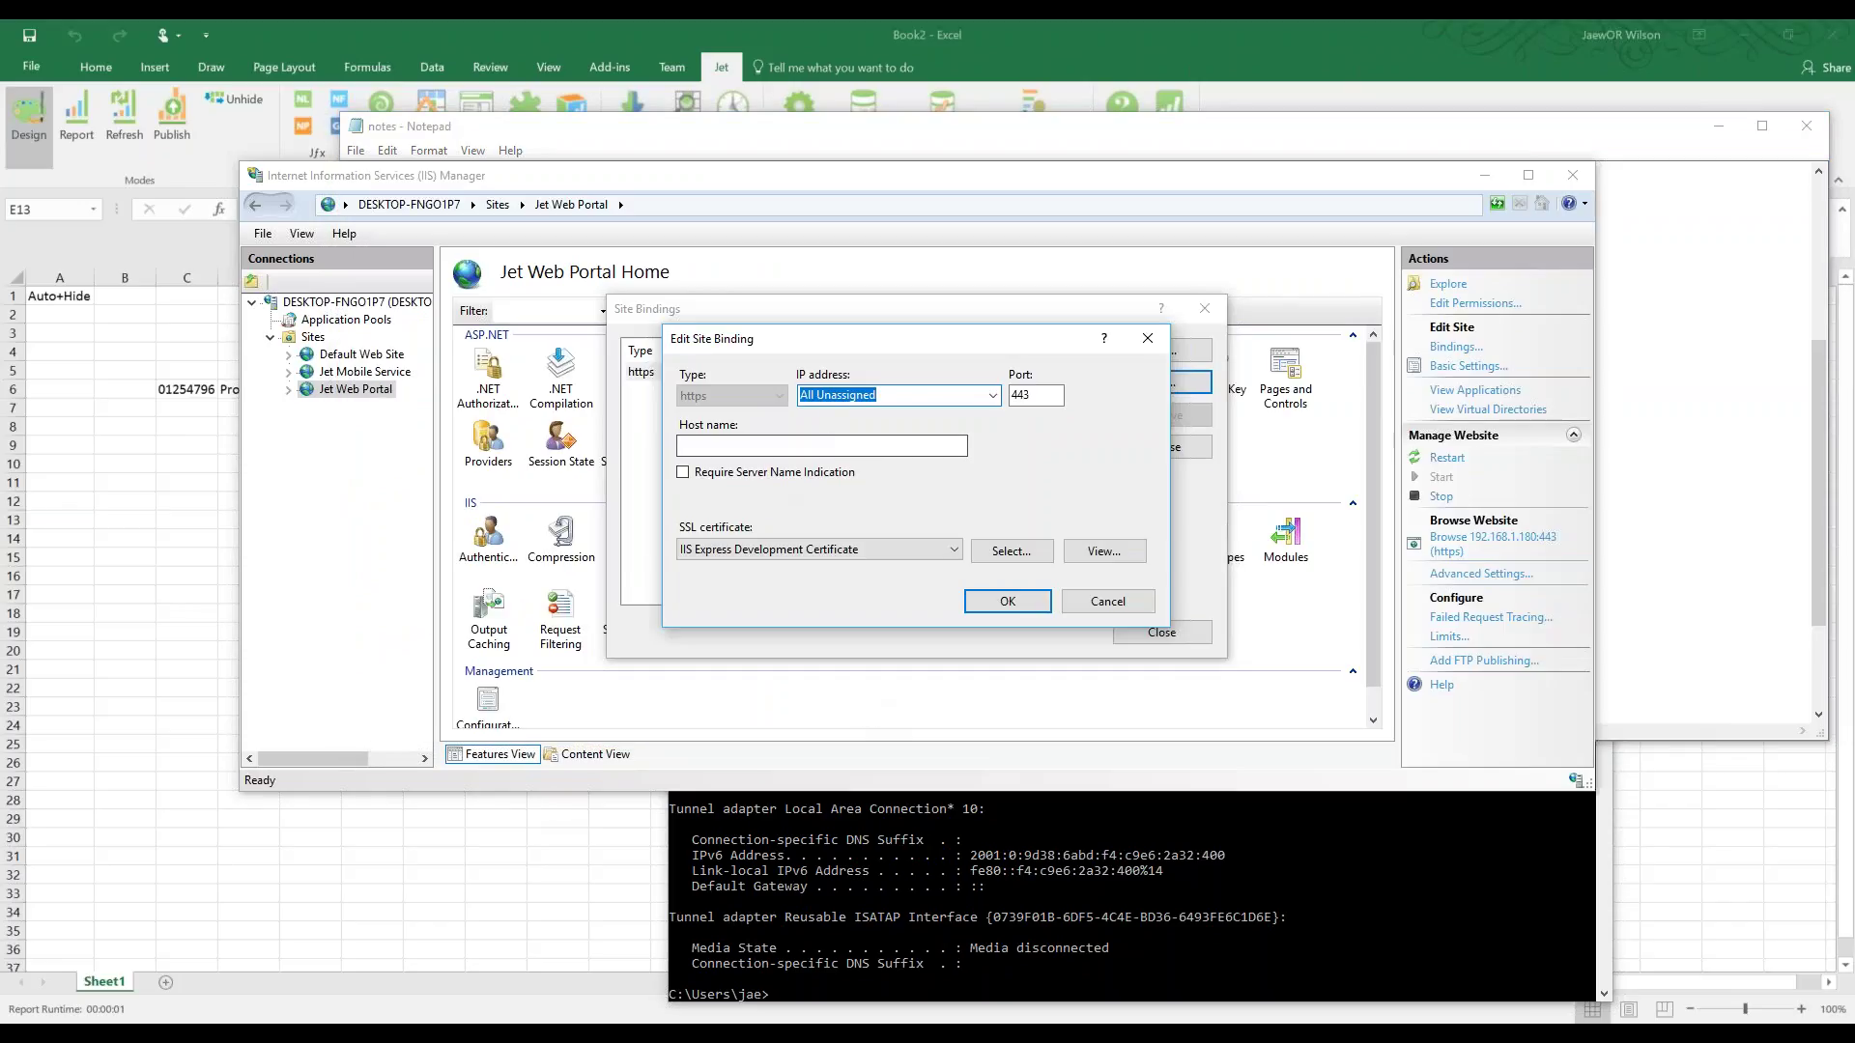
Set the https binding's IP address to 192.168.1.180.
click(850, 396)
click(993, 395)
click(884, 433)
Keep the IIS Express Development Certificate, confirm the binding and close Site Bindings.
click(846, 548)
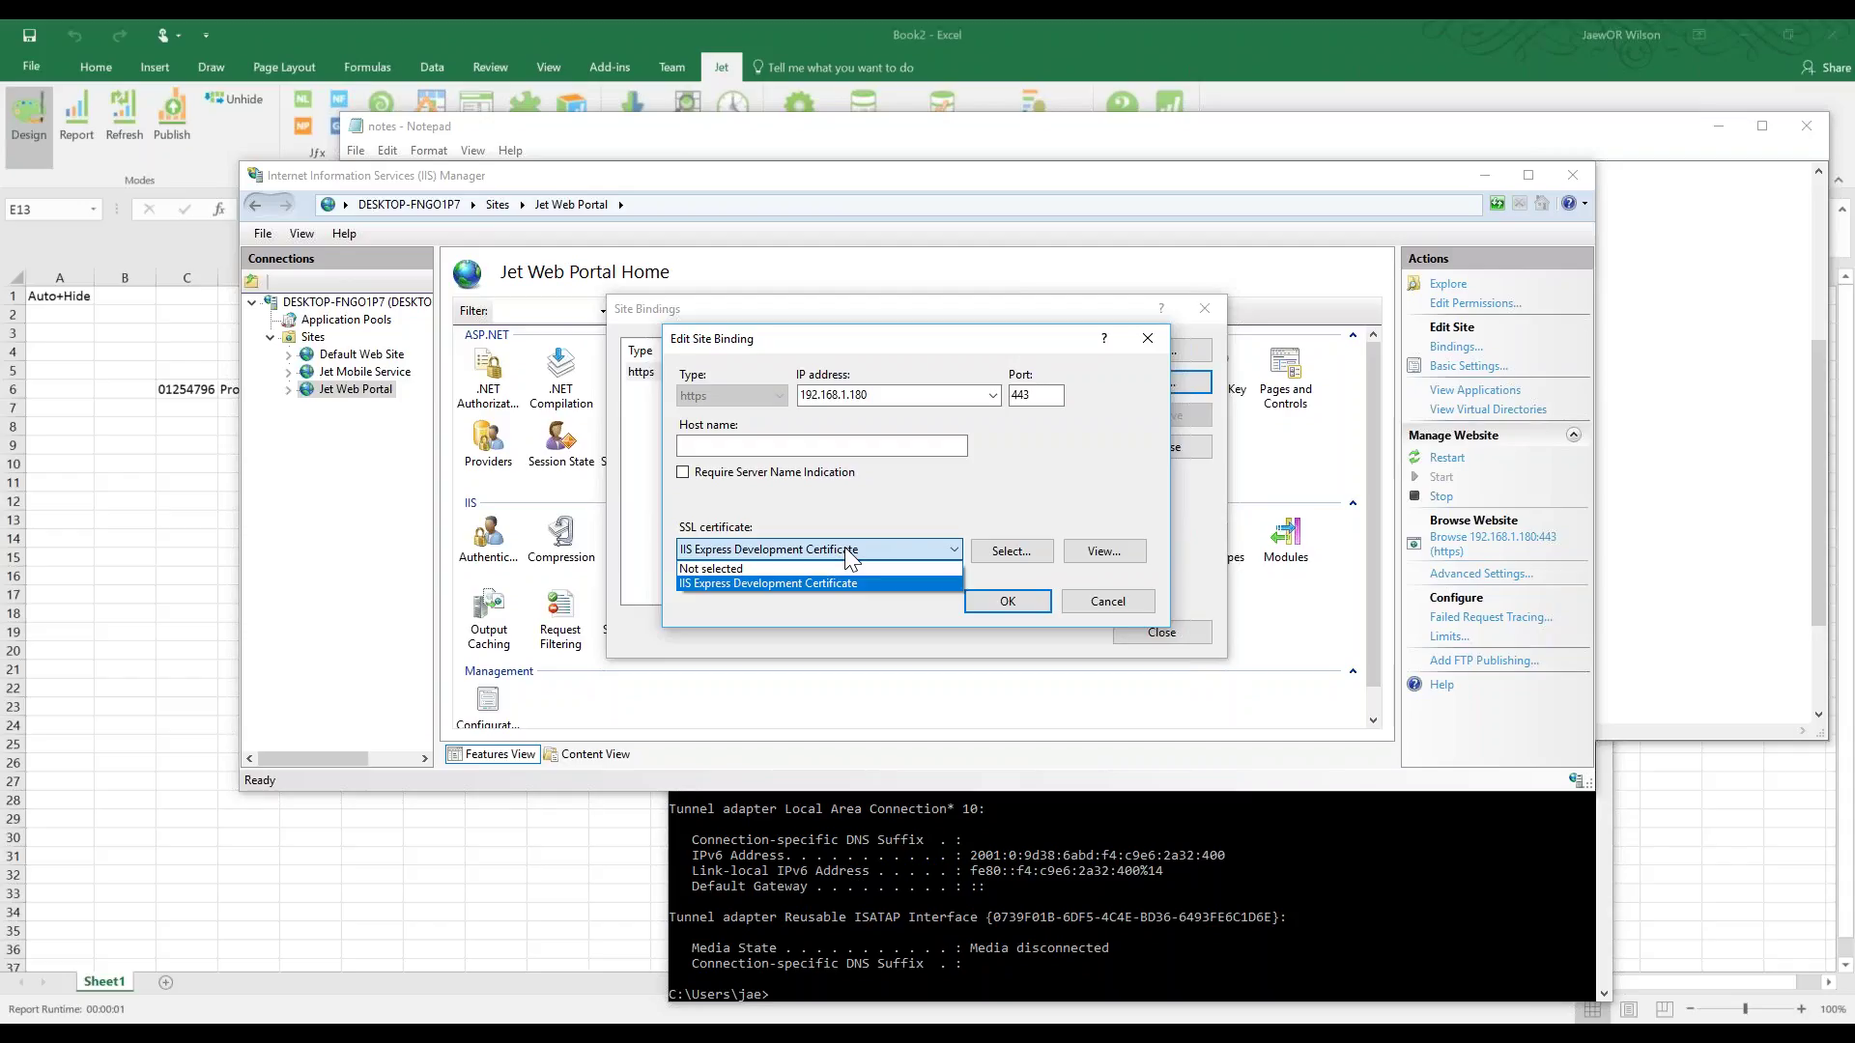
click(784, 583)
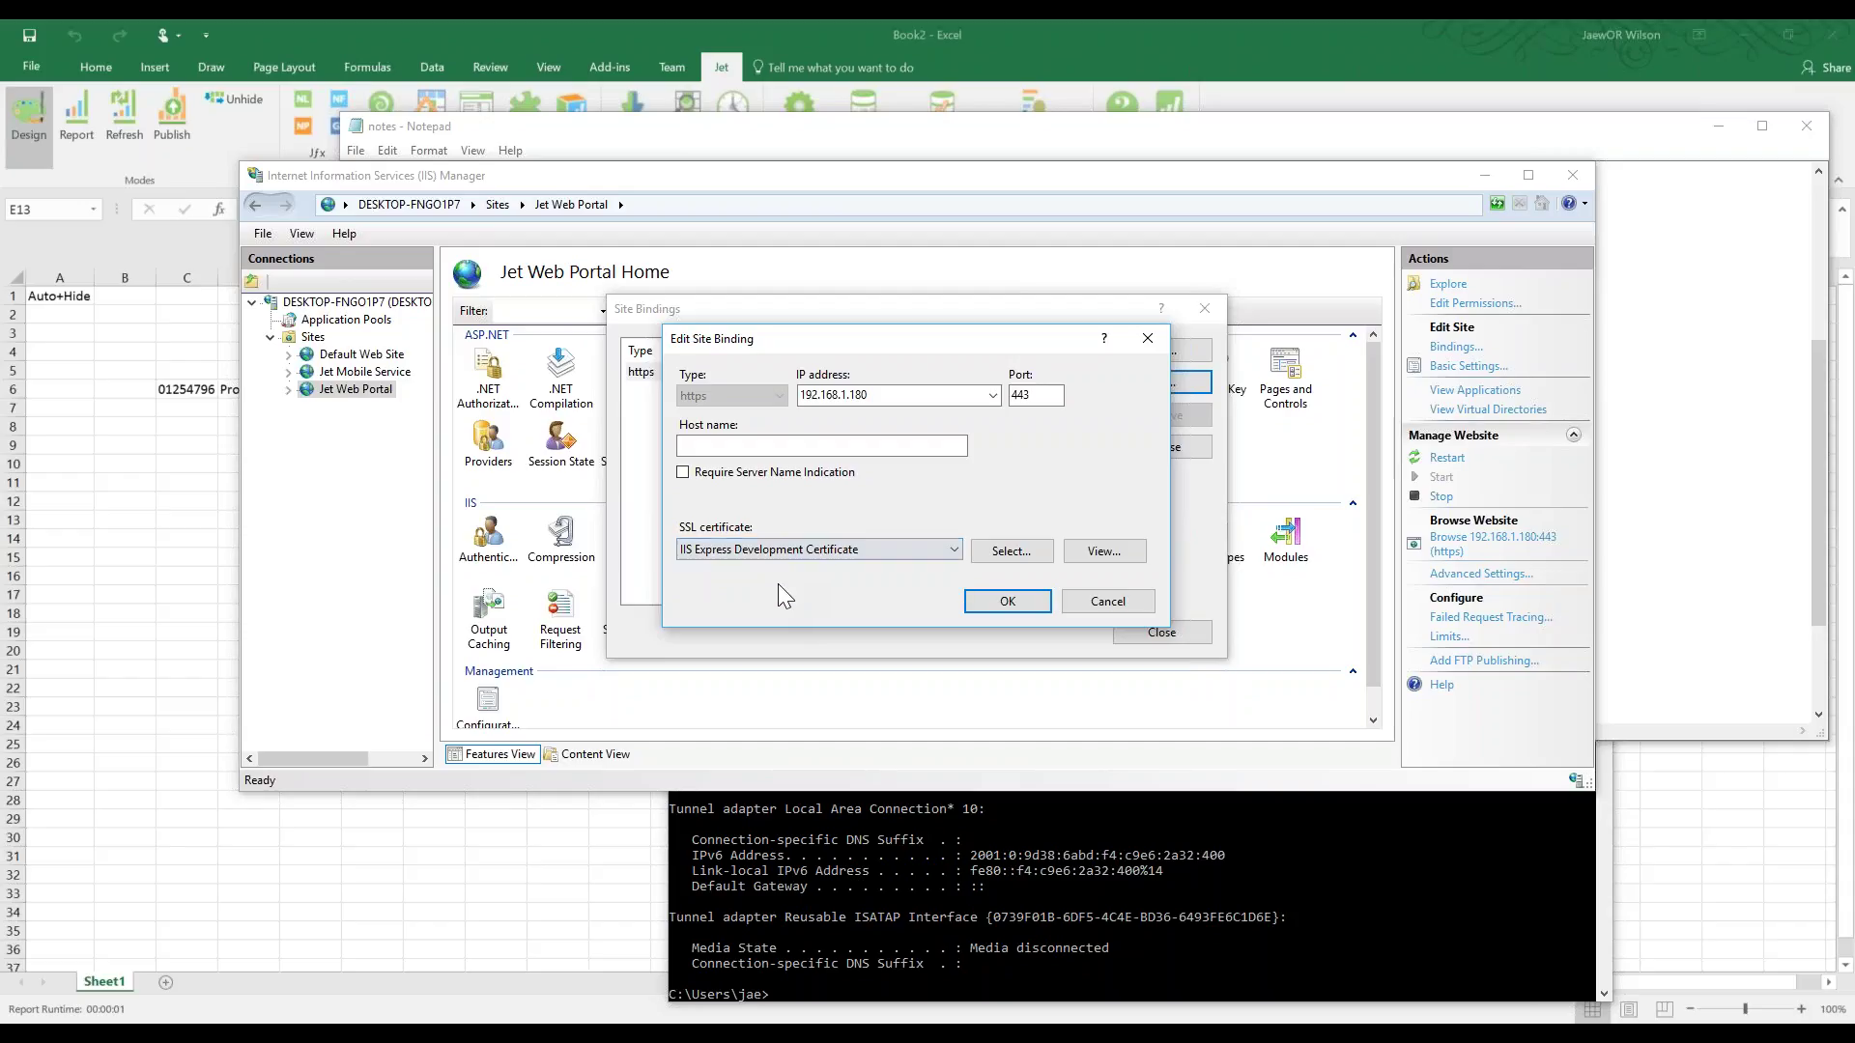
click(698, 556)
click(710, 585)
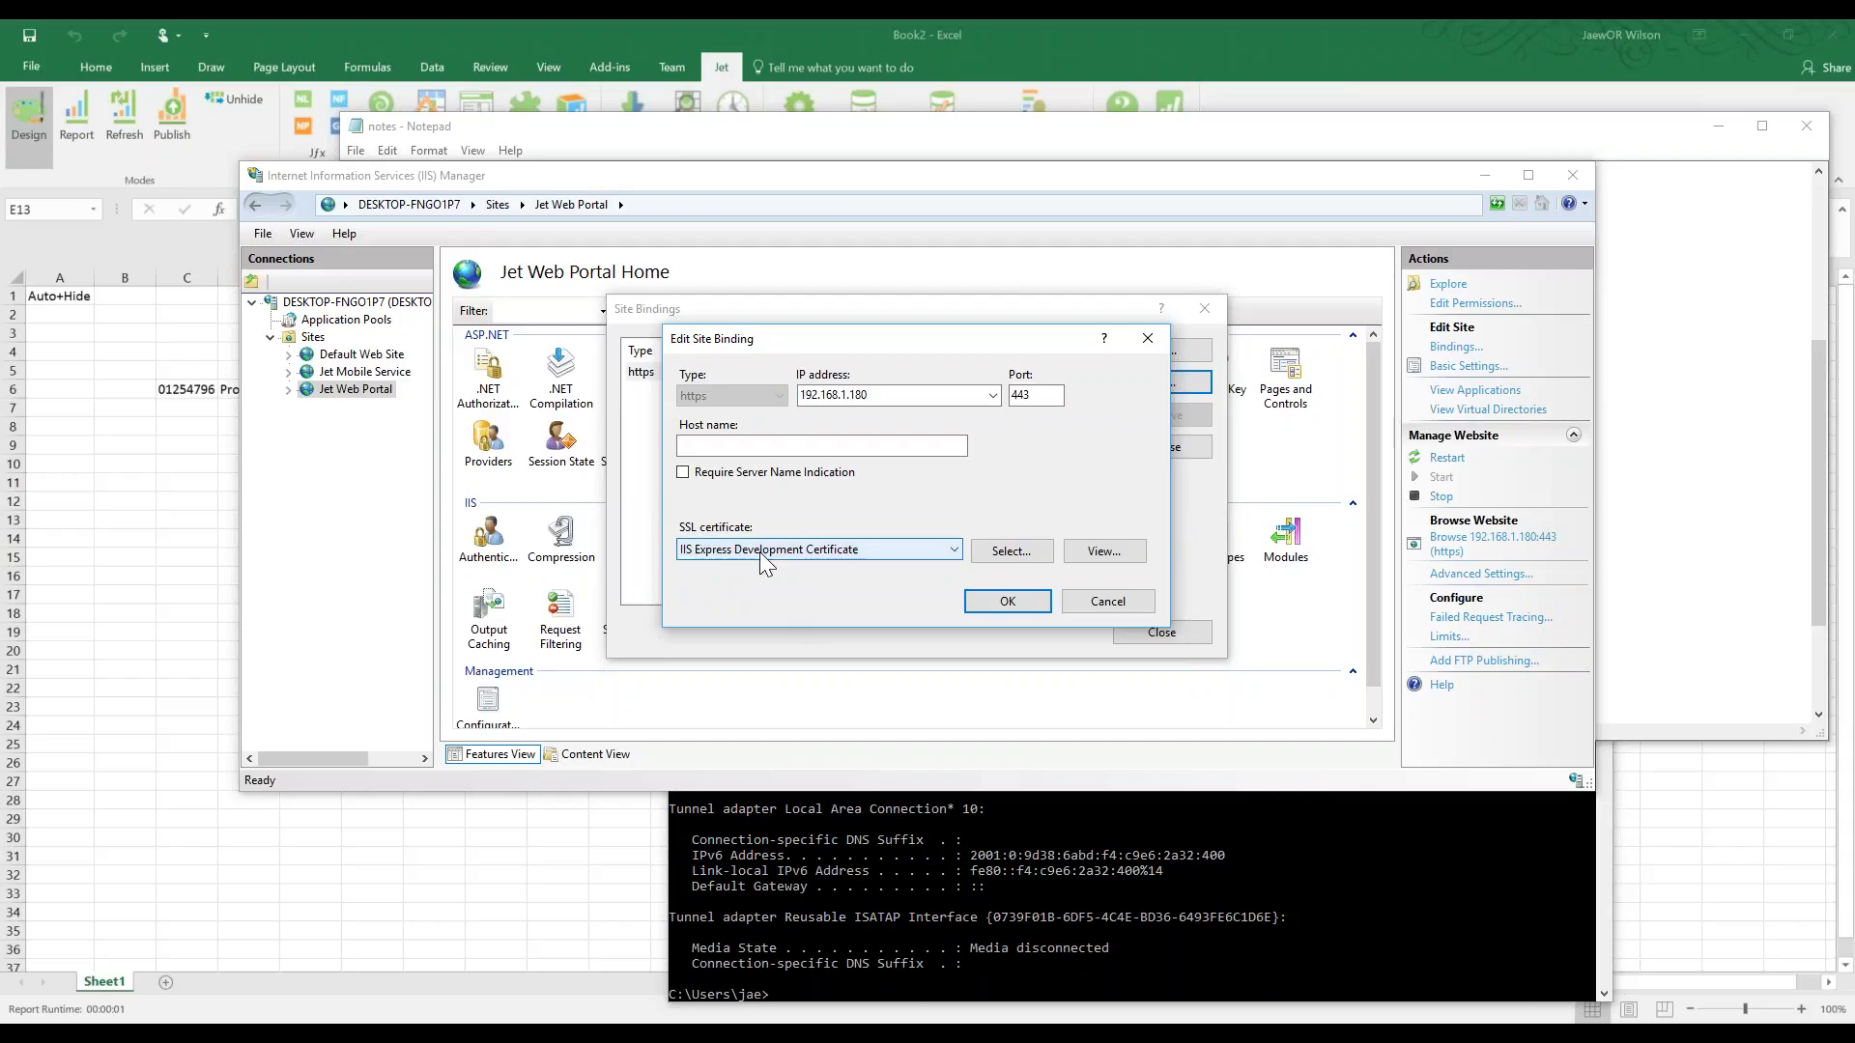
click(970, 601)
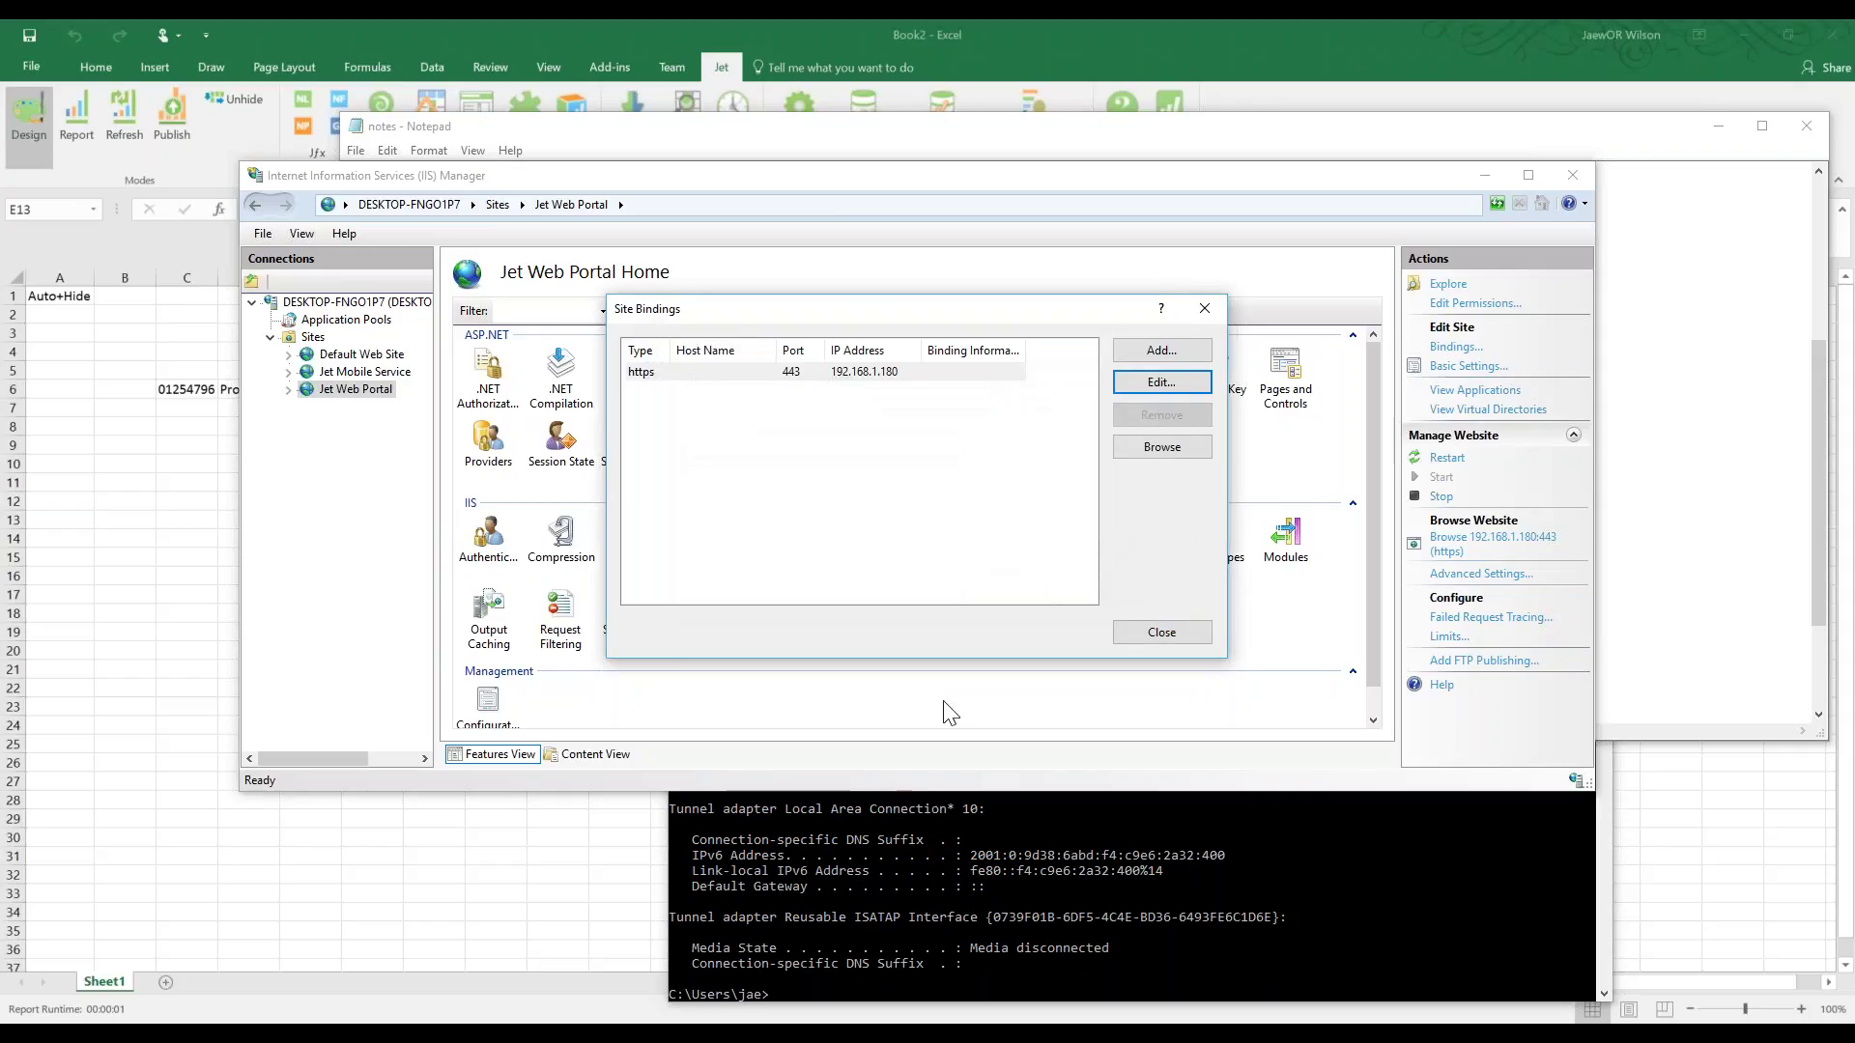
click(1149, 632)
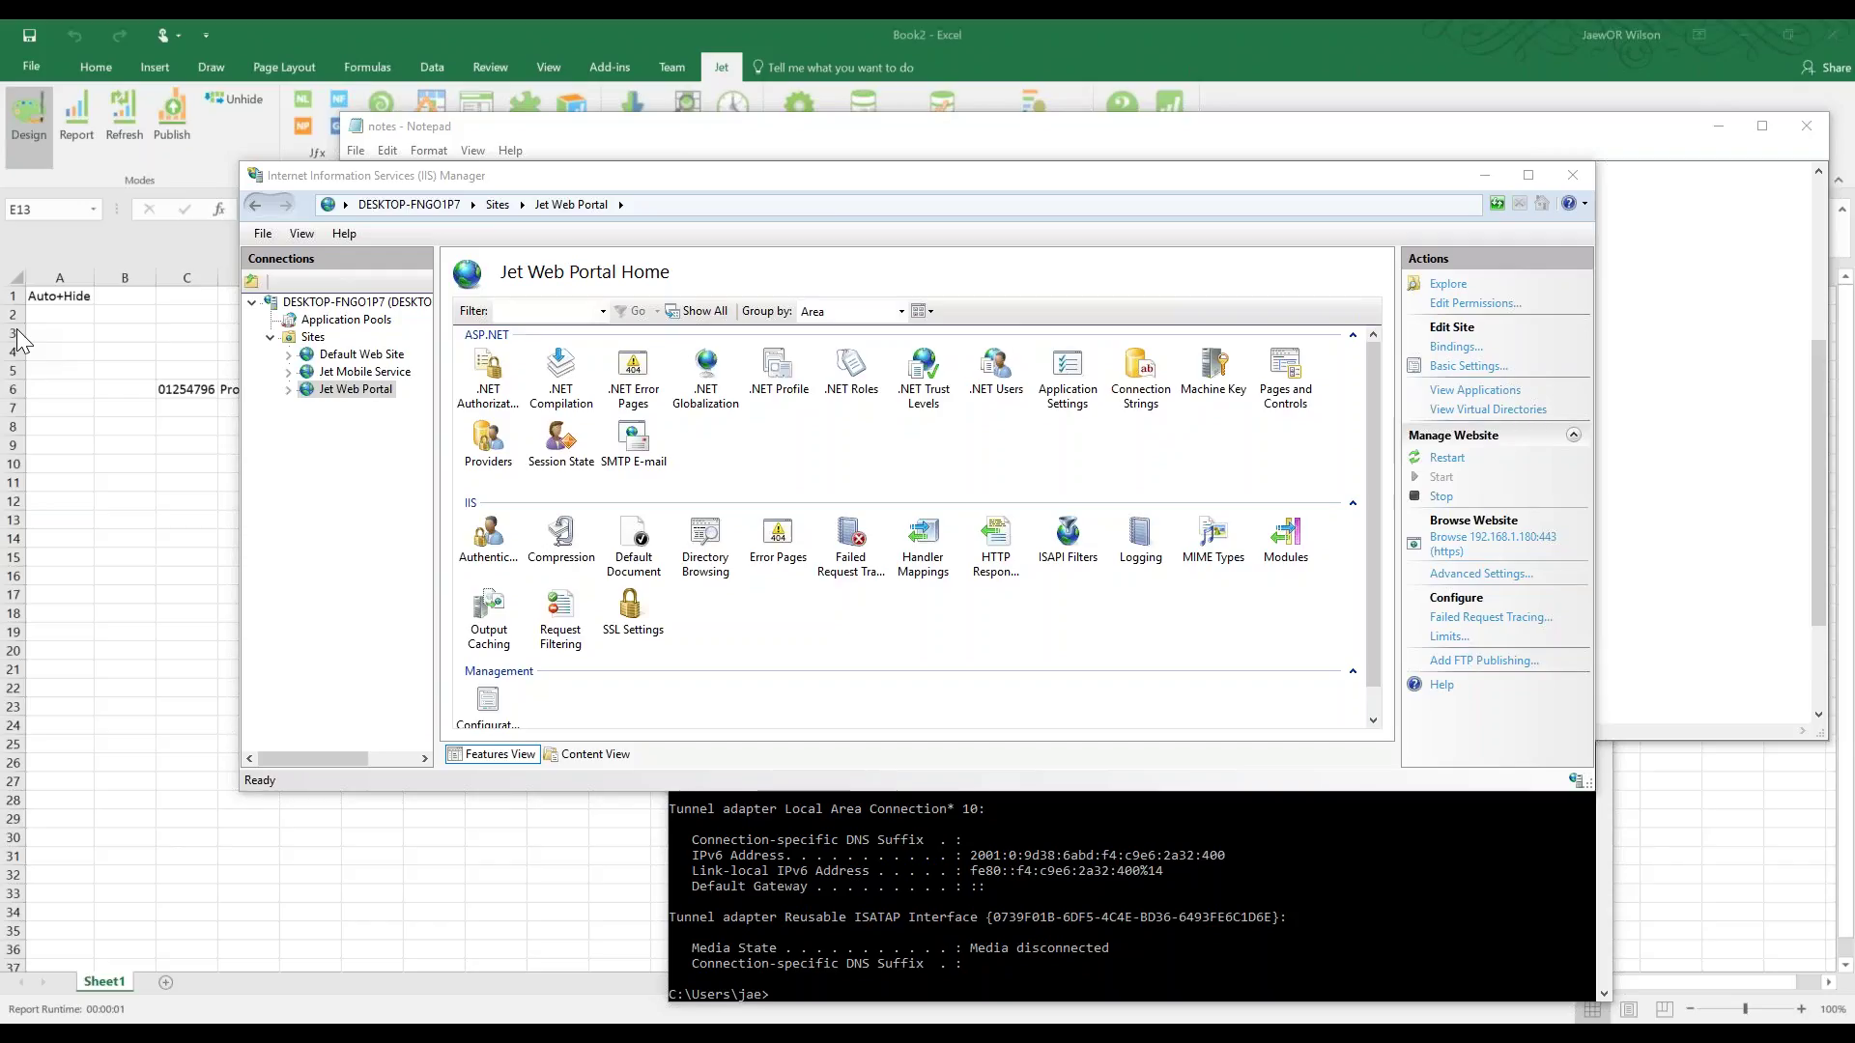
key(super+Right)
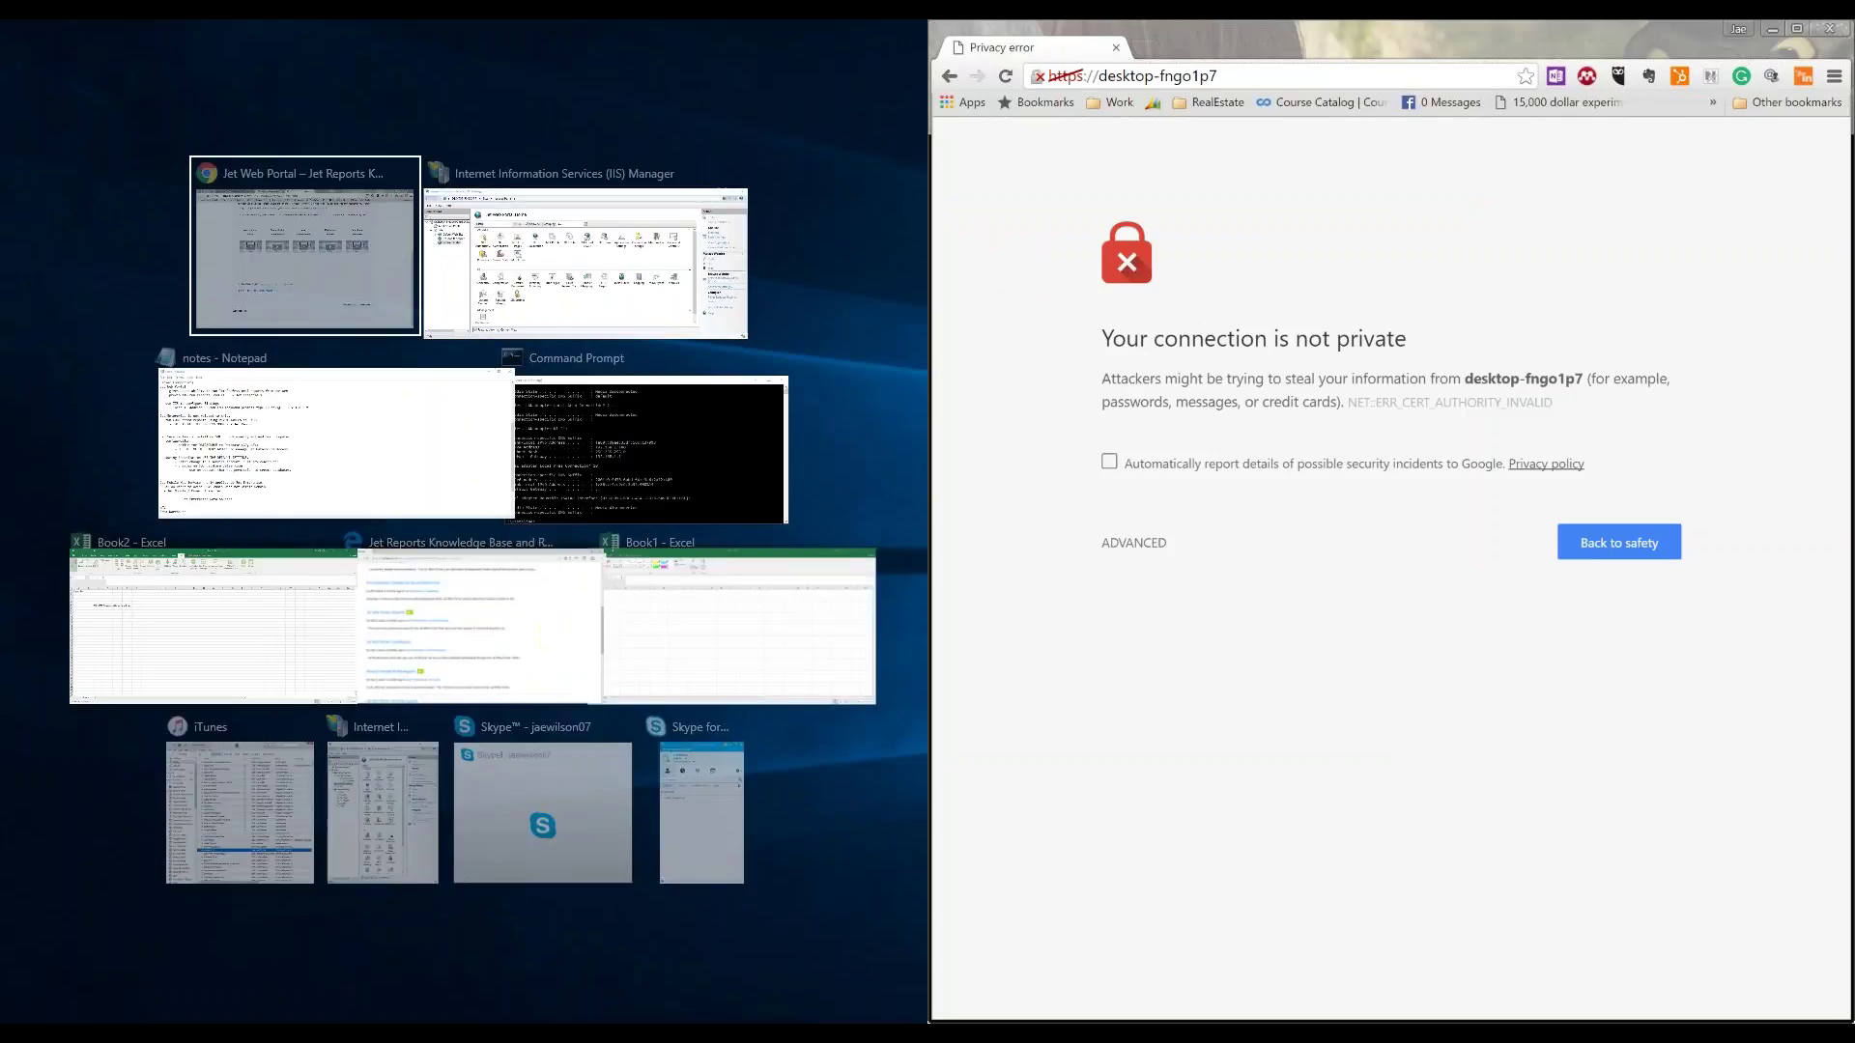
click(981, 159)
click(1130, 75)
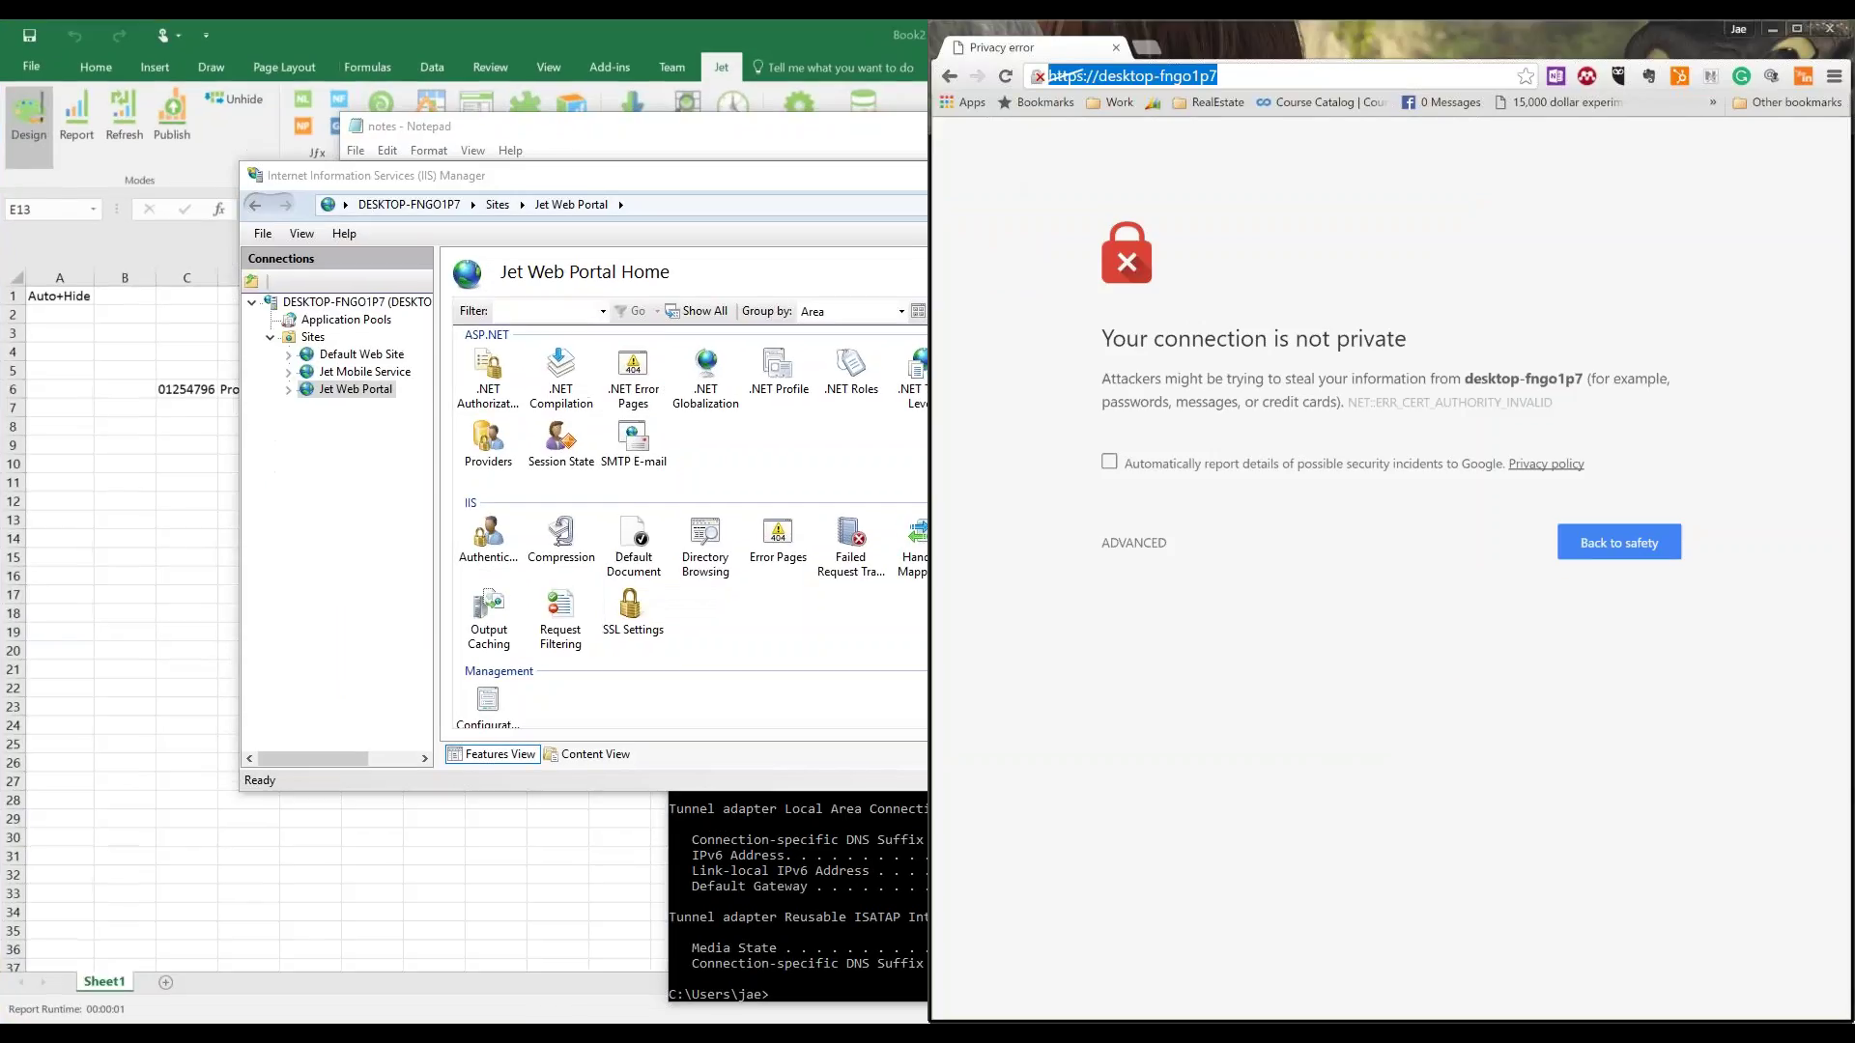
text(https://19)
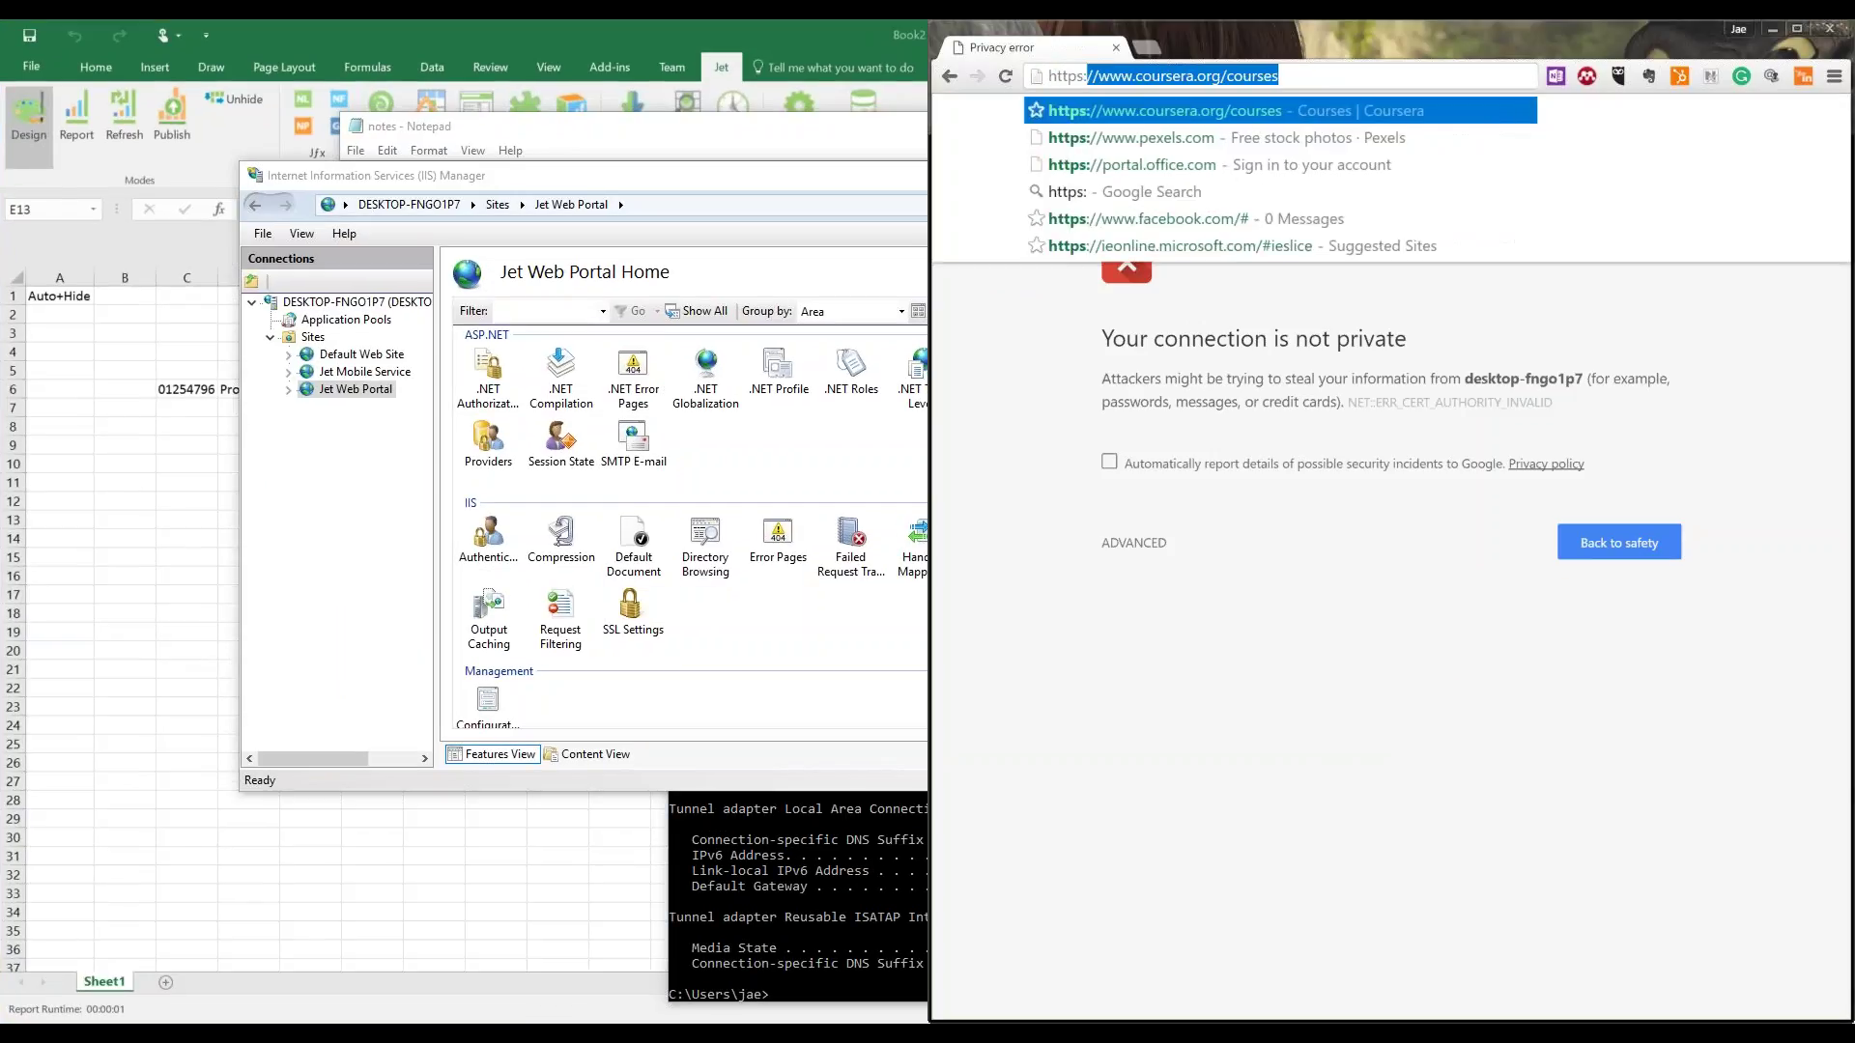
text(2.1)
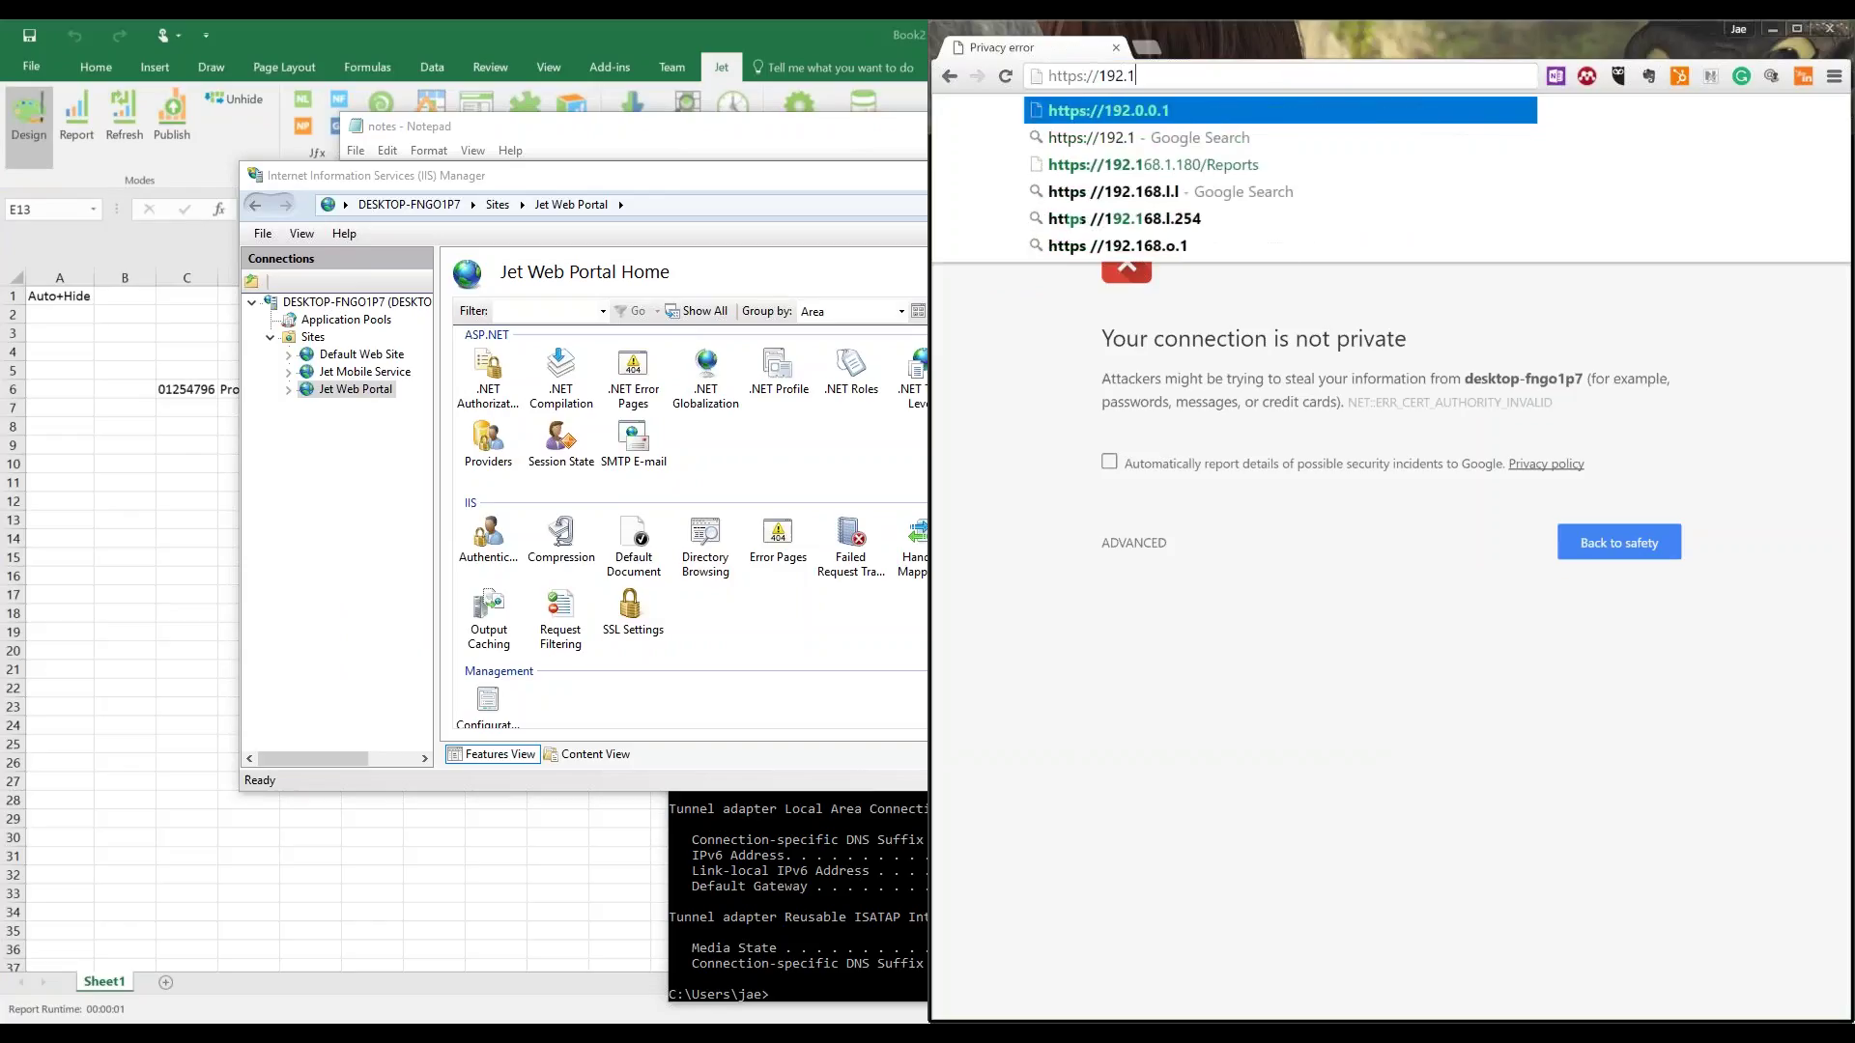
text(68.1.180)
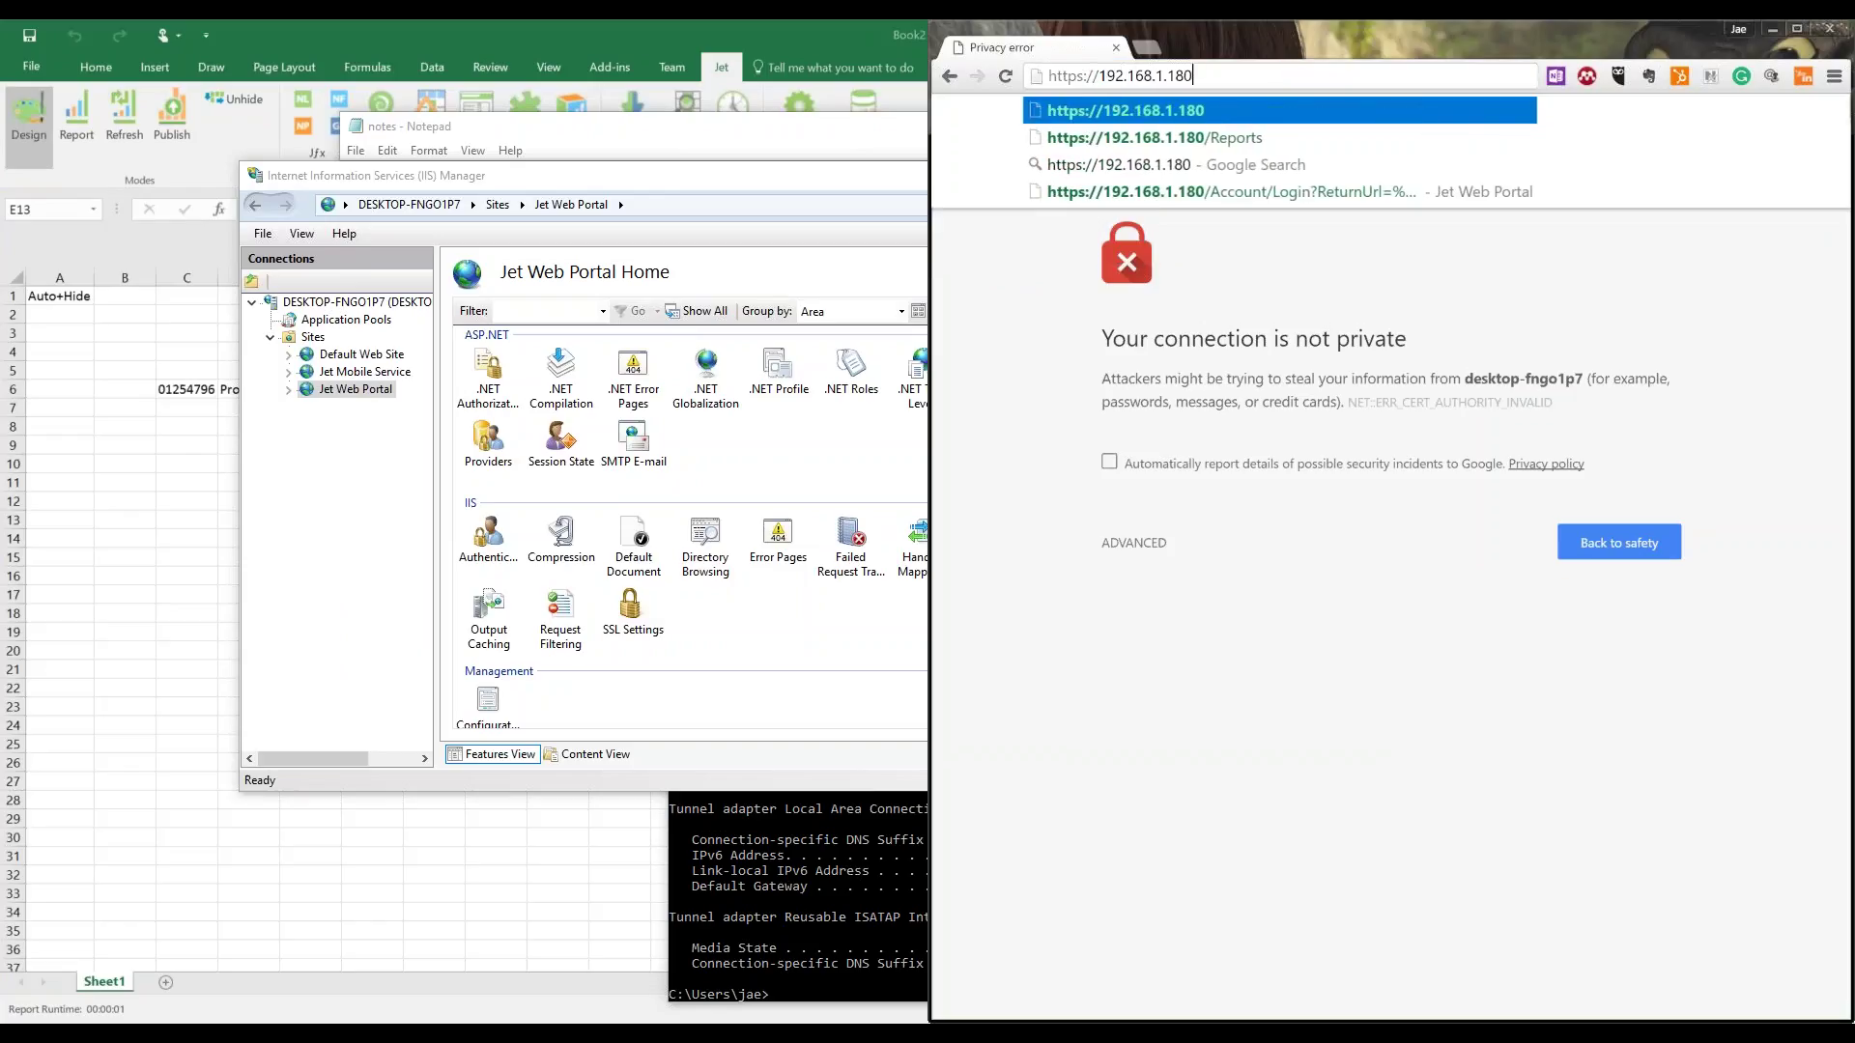
key(Return)
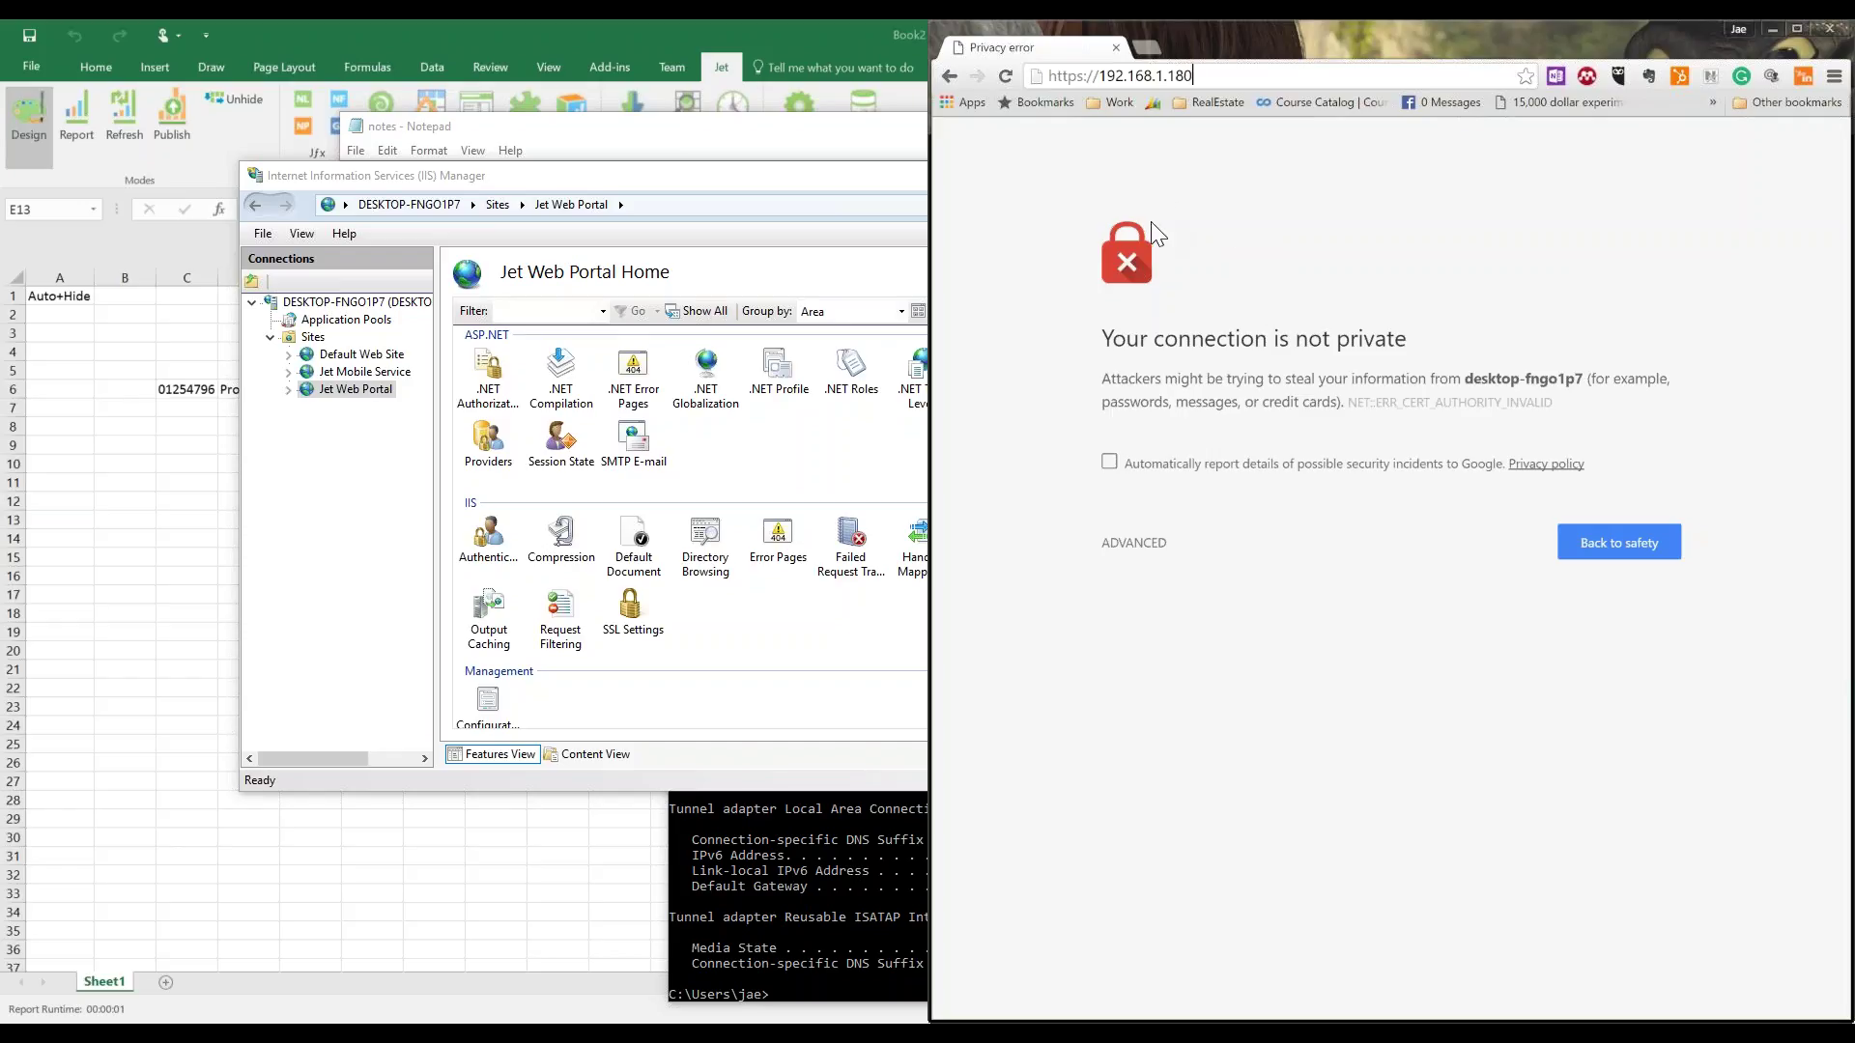
key(Return)
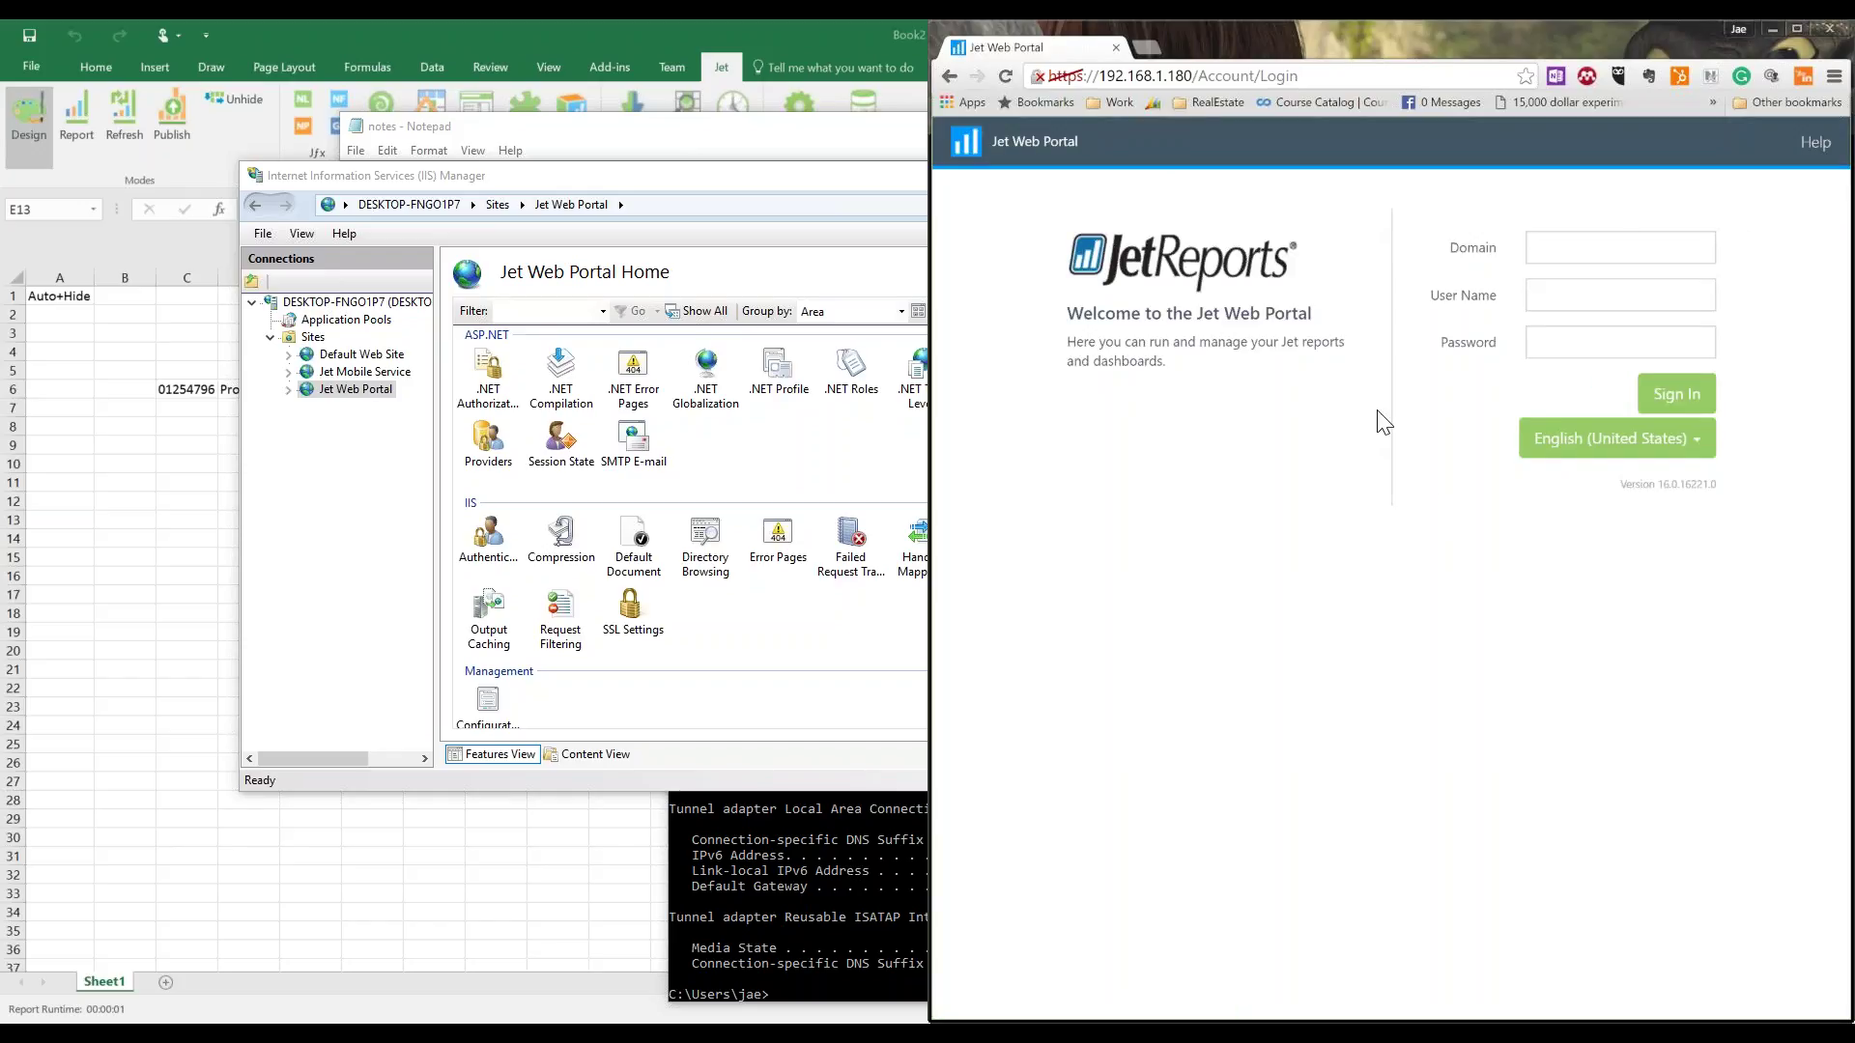
Look up the computer's name in System information for the login form's Domain field.
click(1549, 245)
key(super+x)
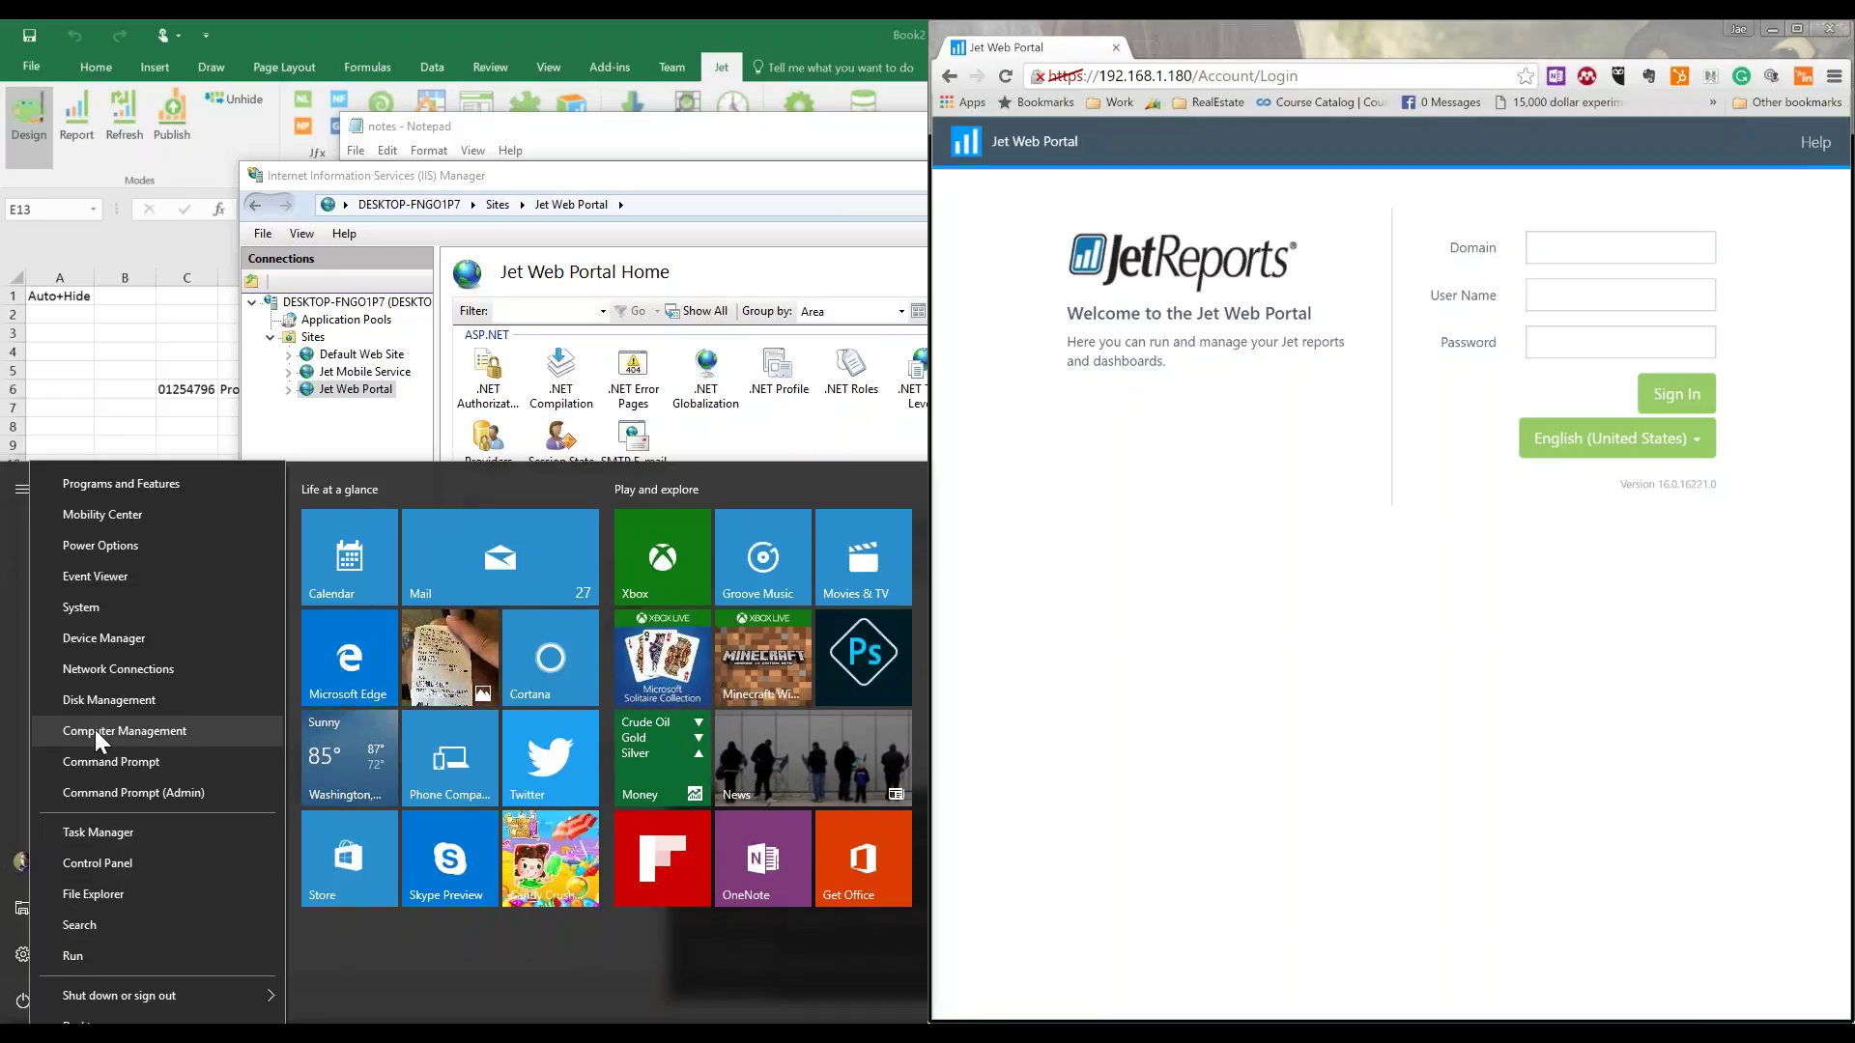
click(89, 619)
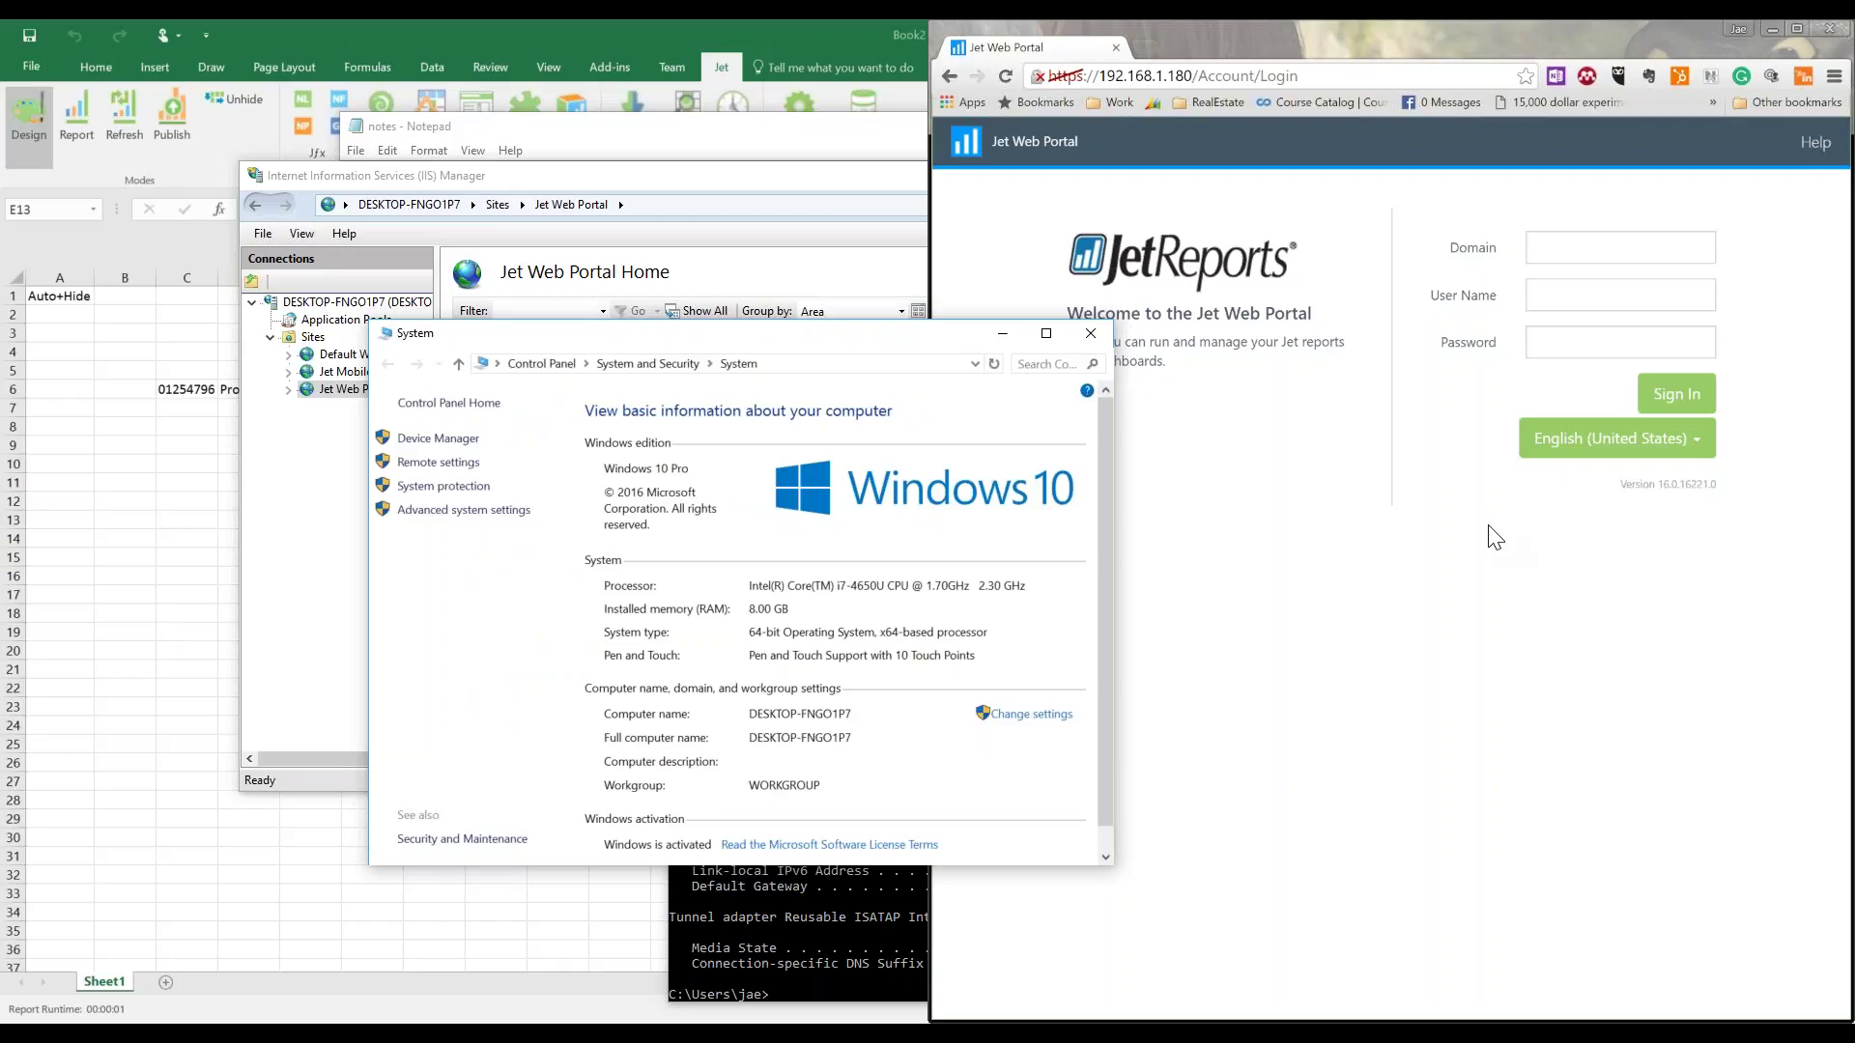
click(1552, 249)
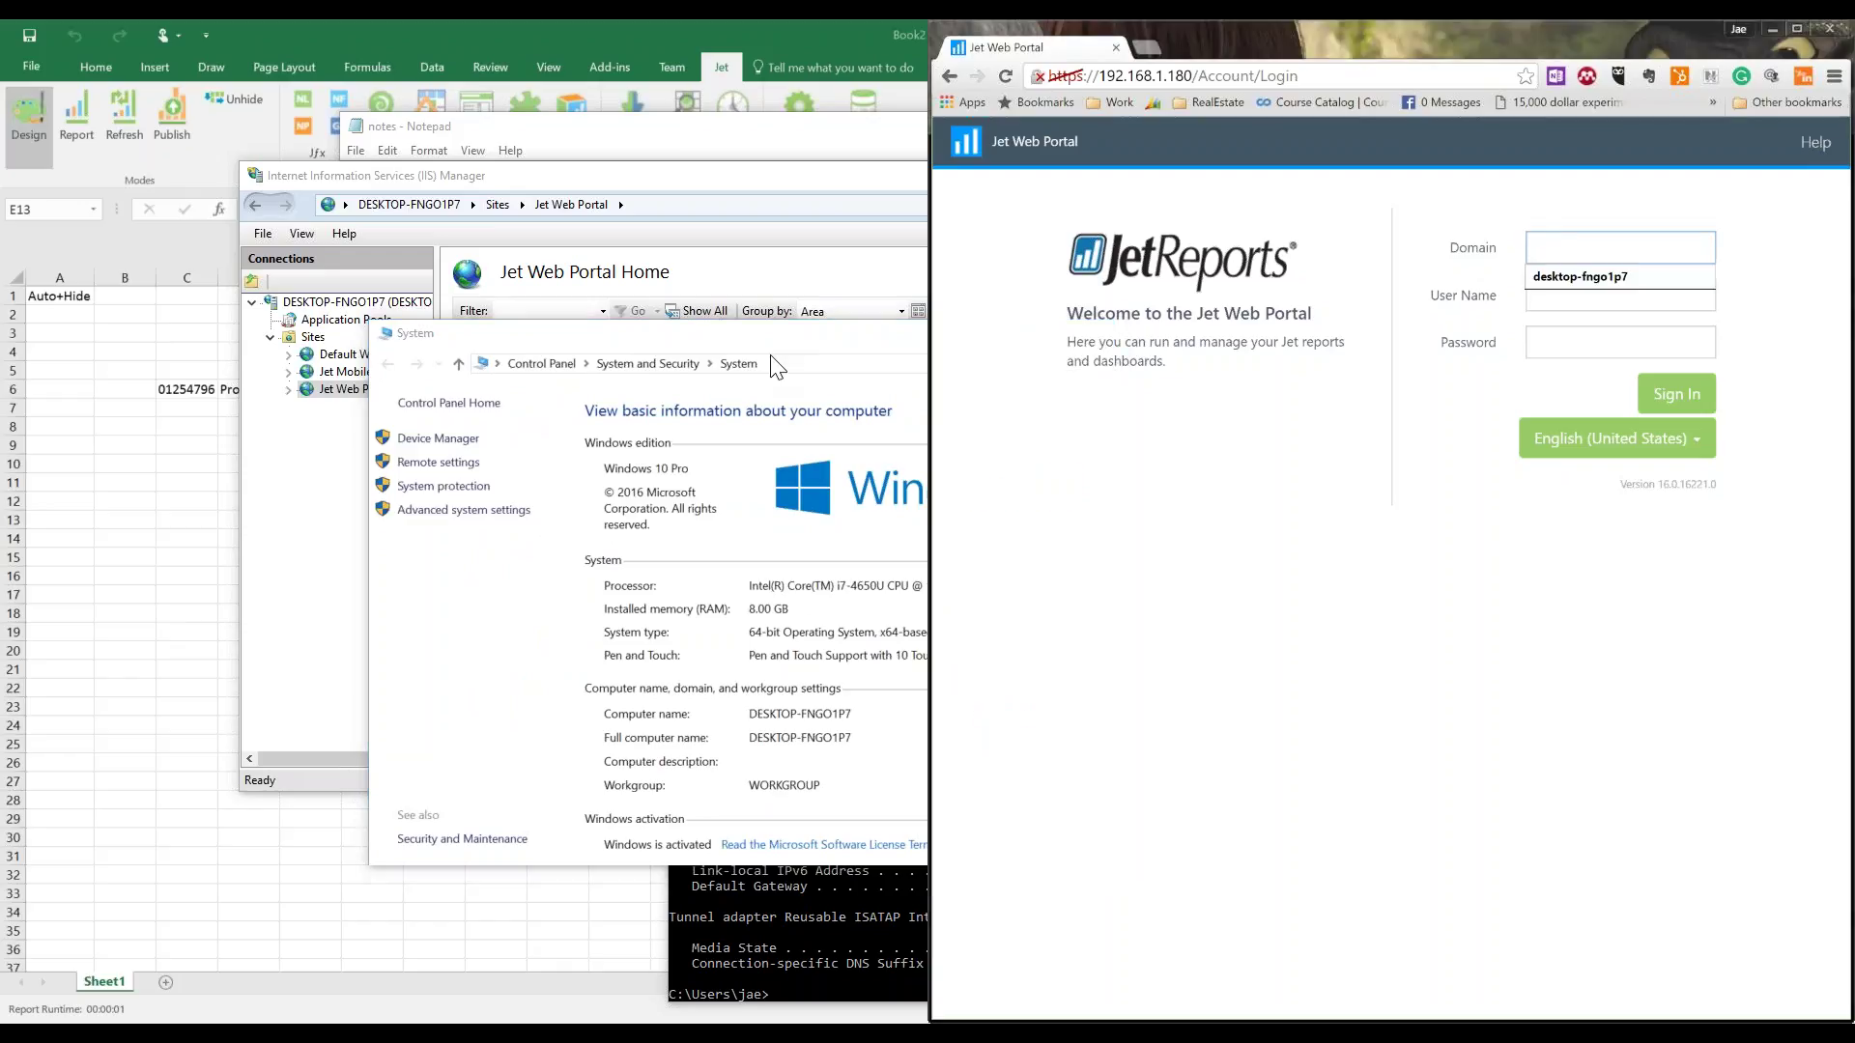
drag(784, 338, 492, 188)
click(1536, 246)
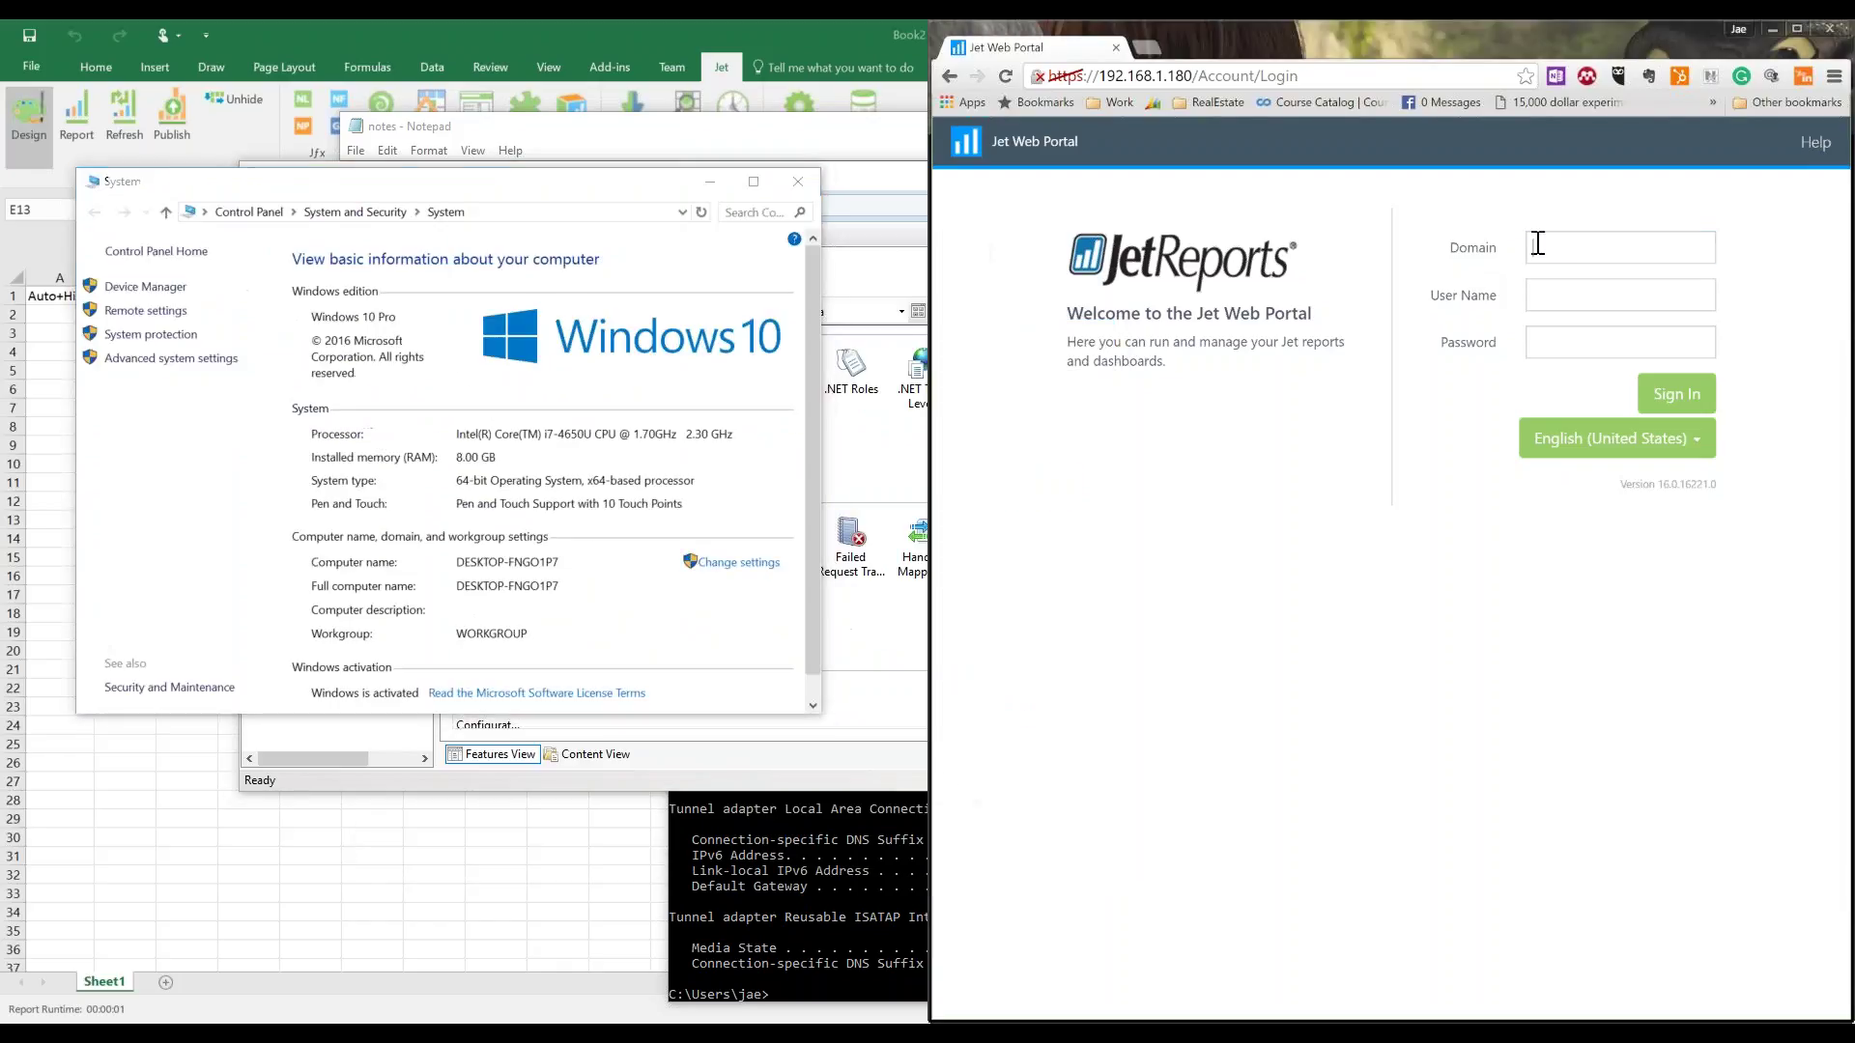
Sign in with domain desktop-fngo1p7 plus the account's user name and password.
text(\)
key(BackSpace)
text(des)
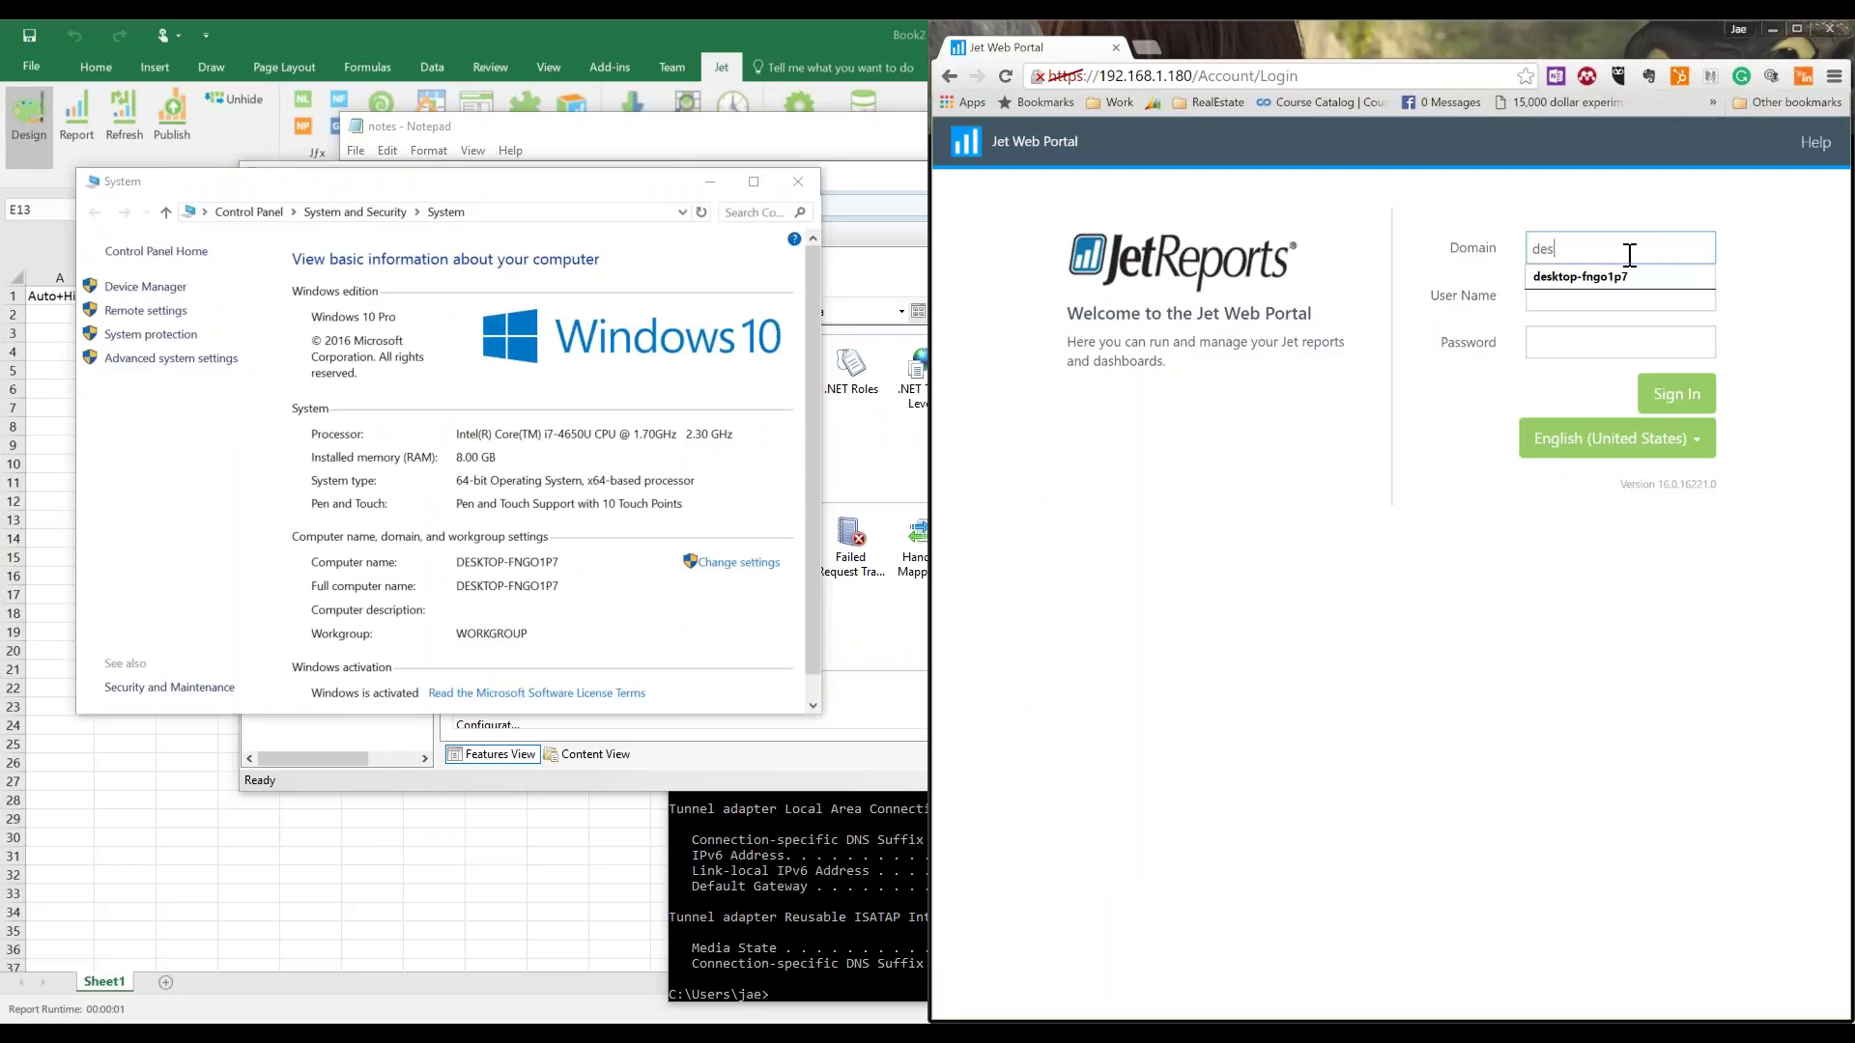
key(Down)
key(Return)
key(Tab)
text(jae)
key(Tab)
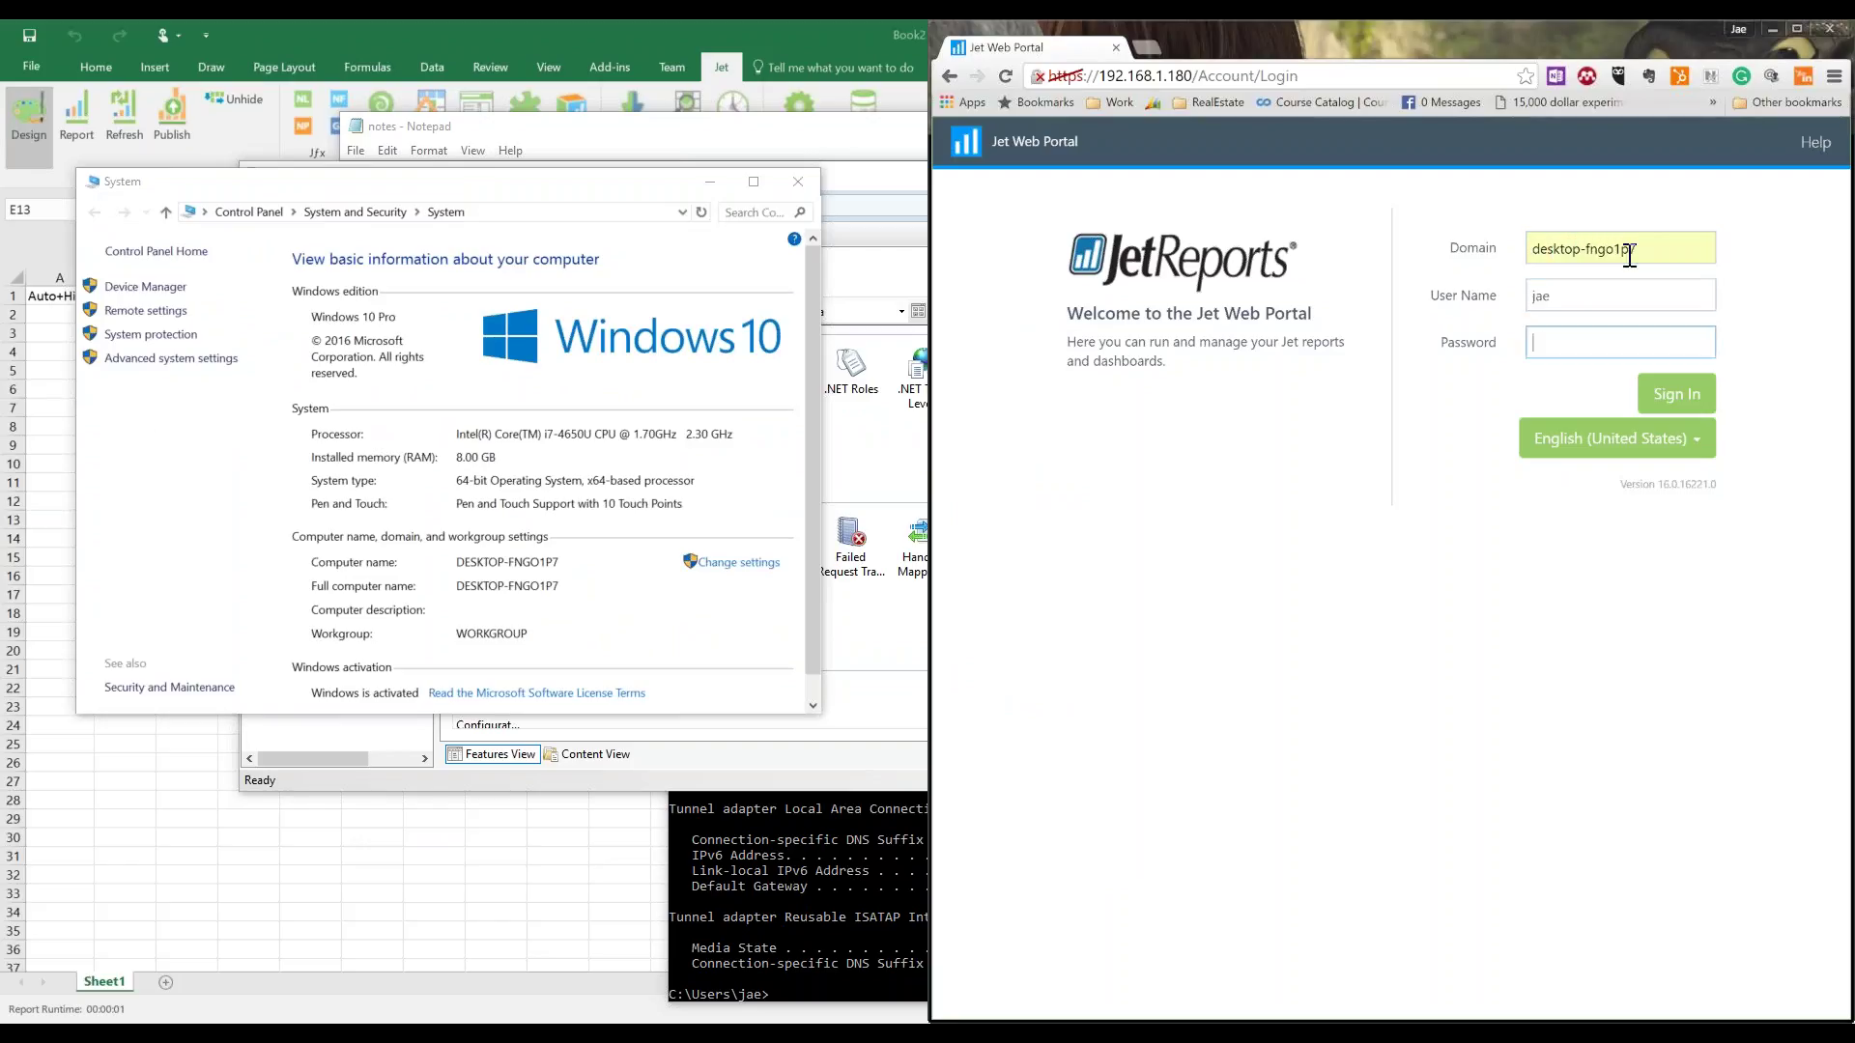
text(**************)
key(Return)
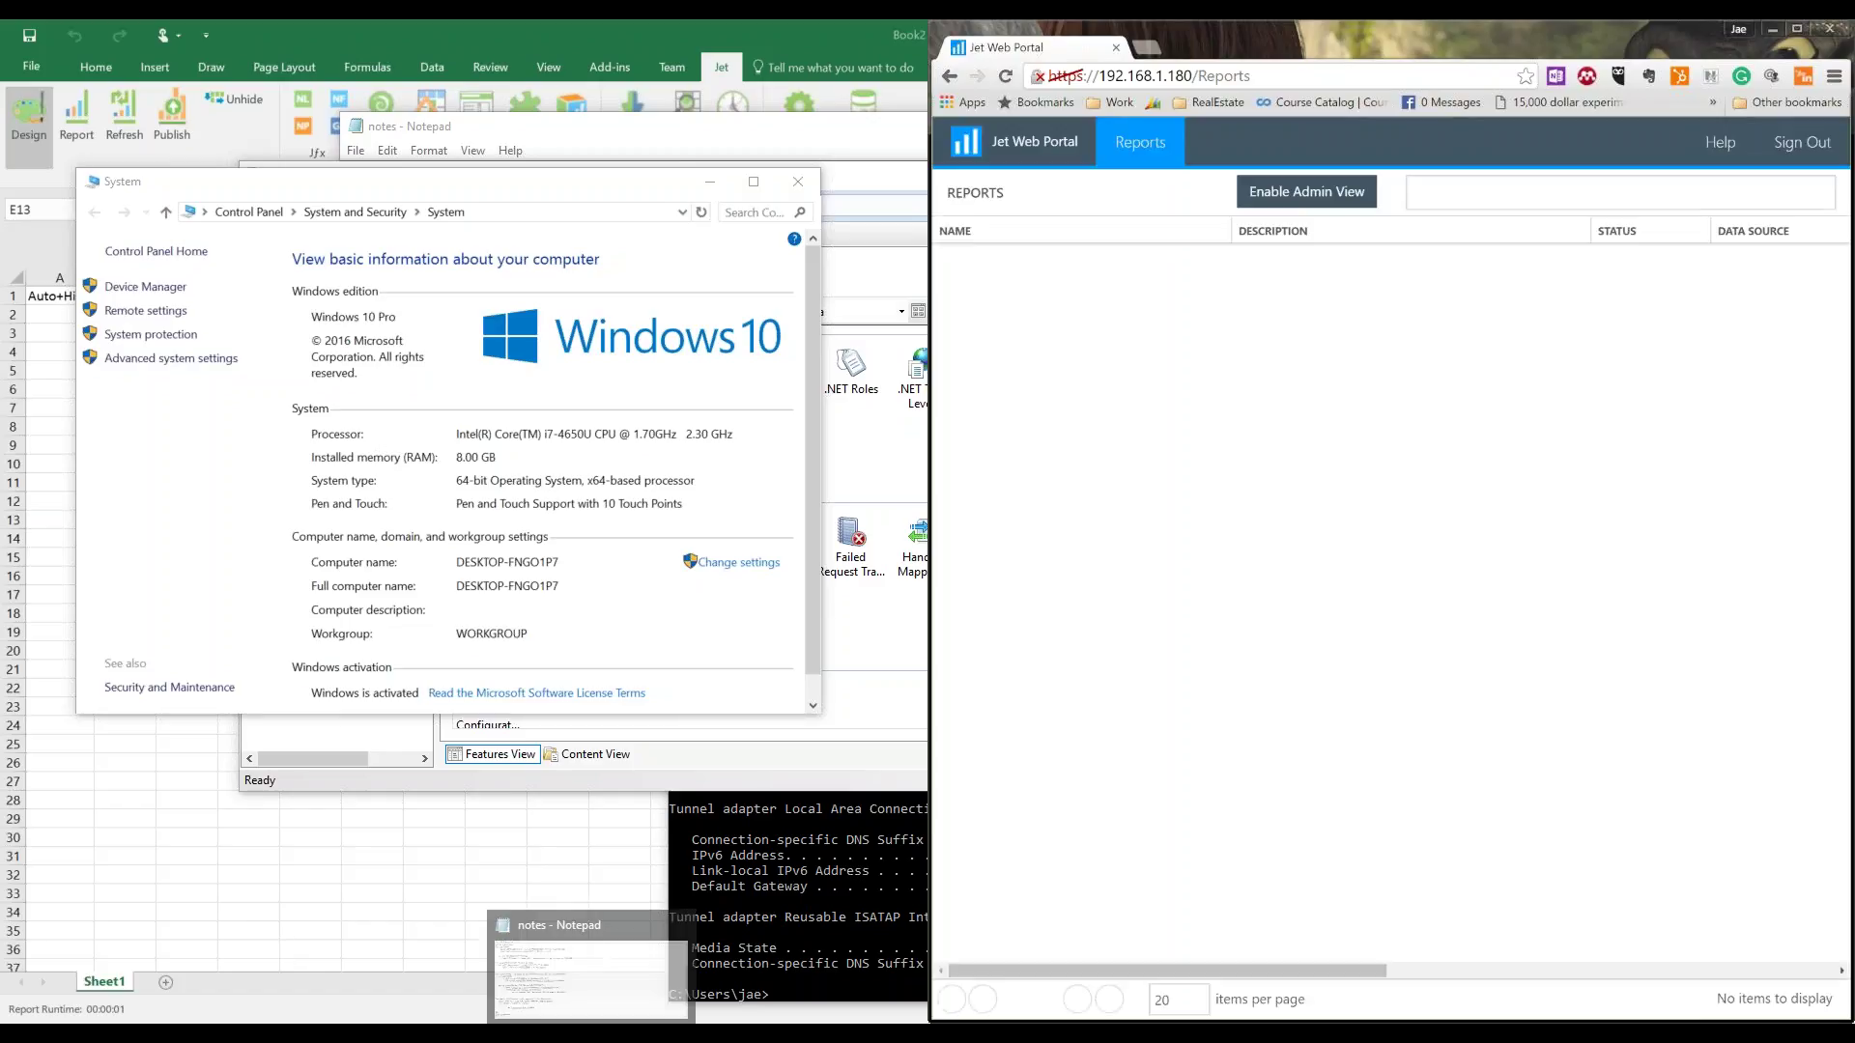
Minimize Notepad and maximize Chrome so all Reports columns for Vendor Report and Book2 show.
click(584, 1005)
key(super+Down)
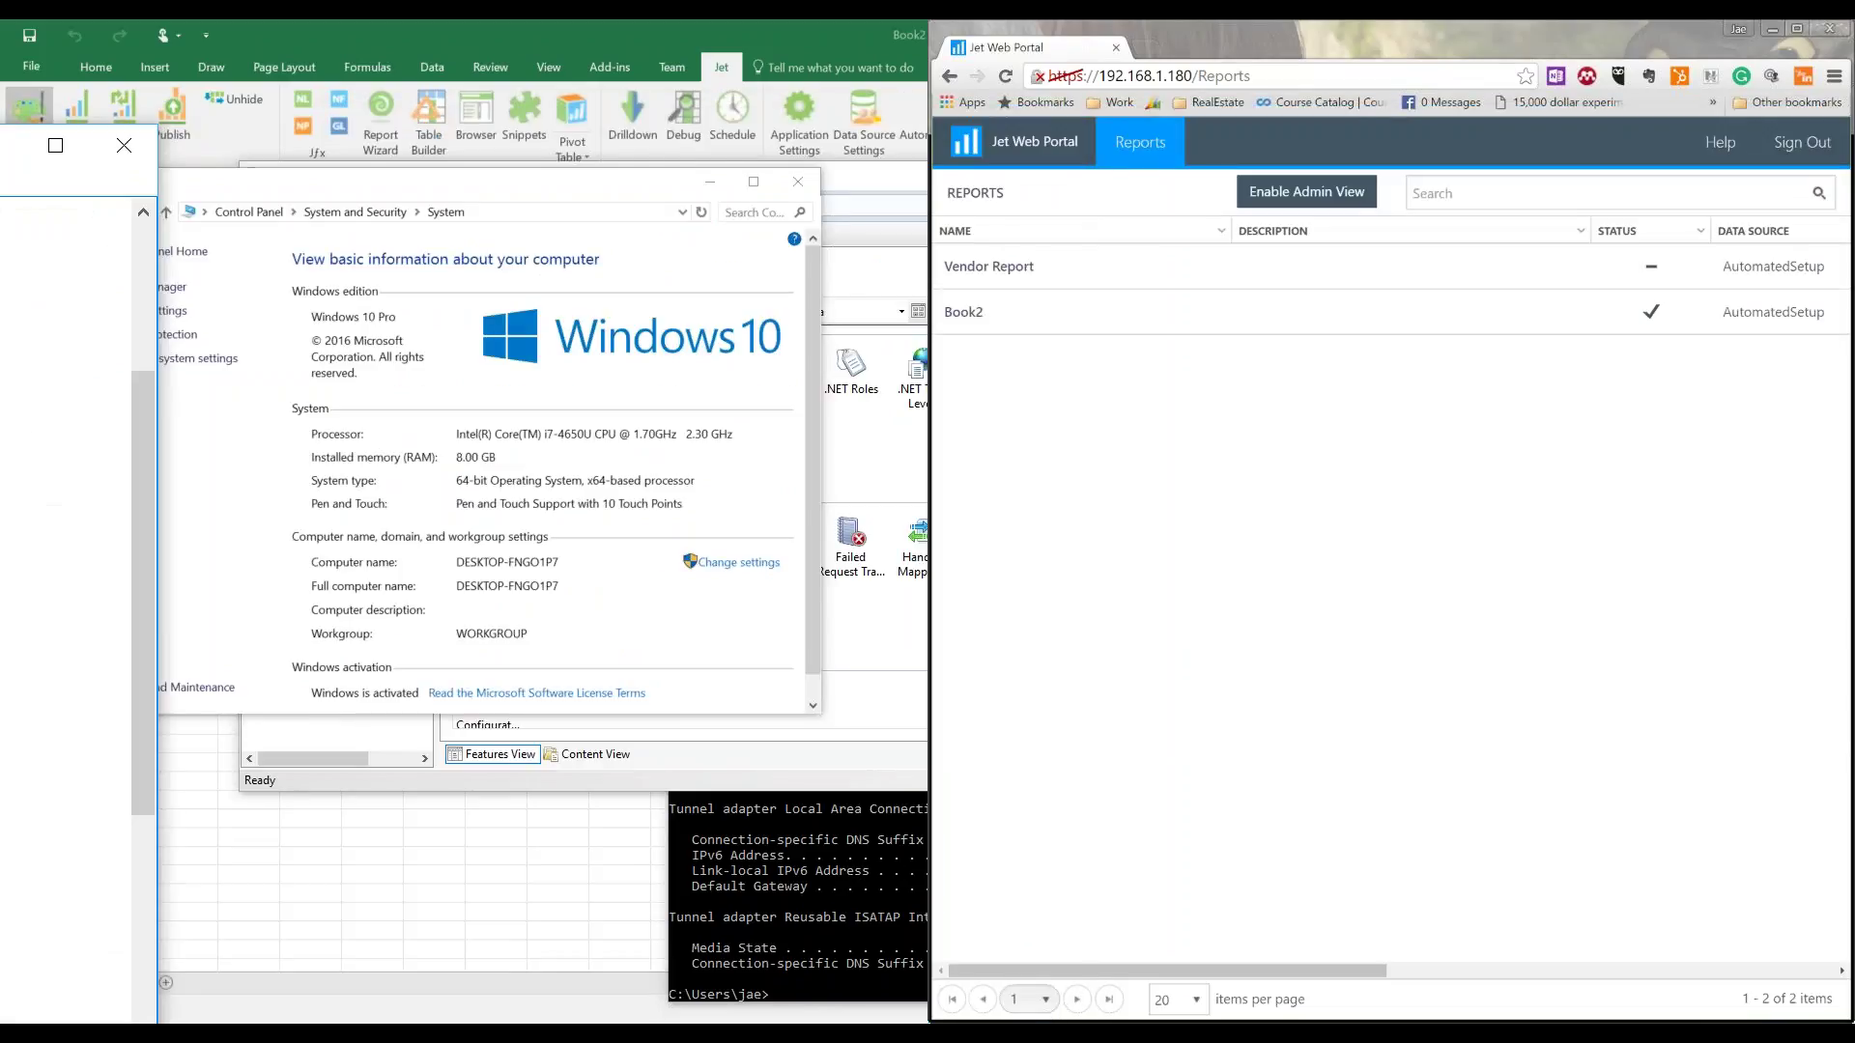
key(alt+Tab)
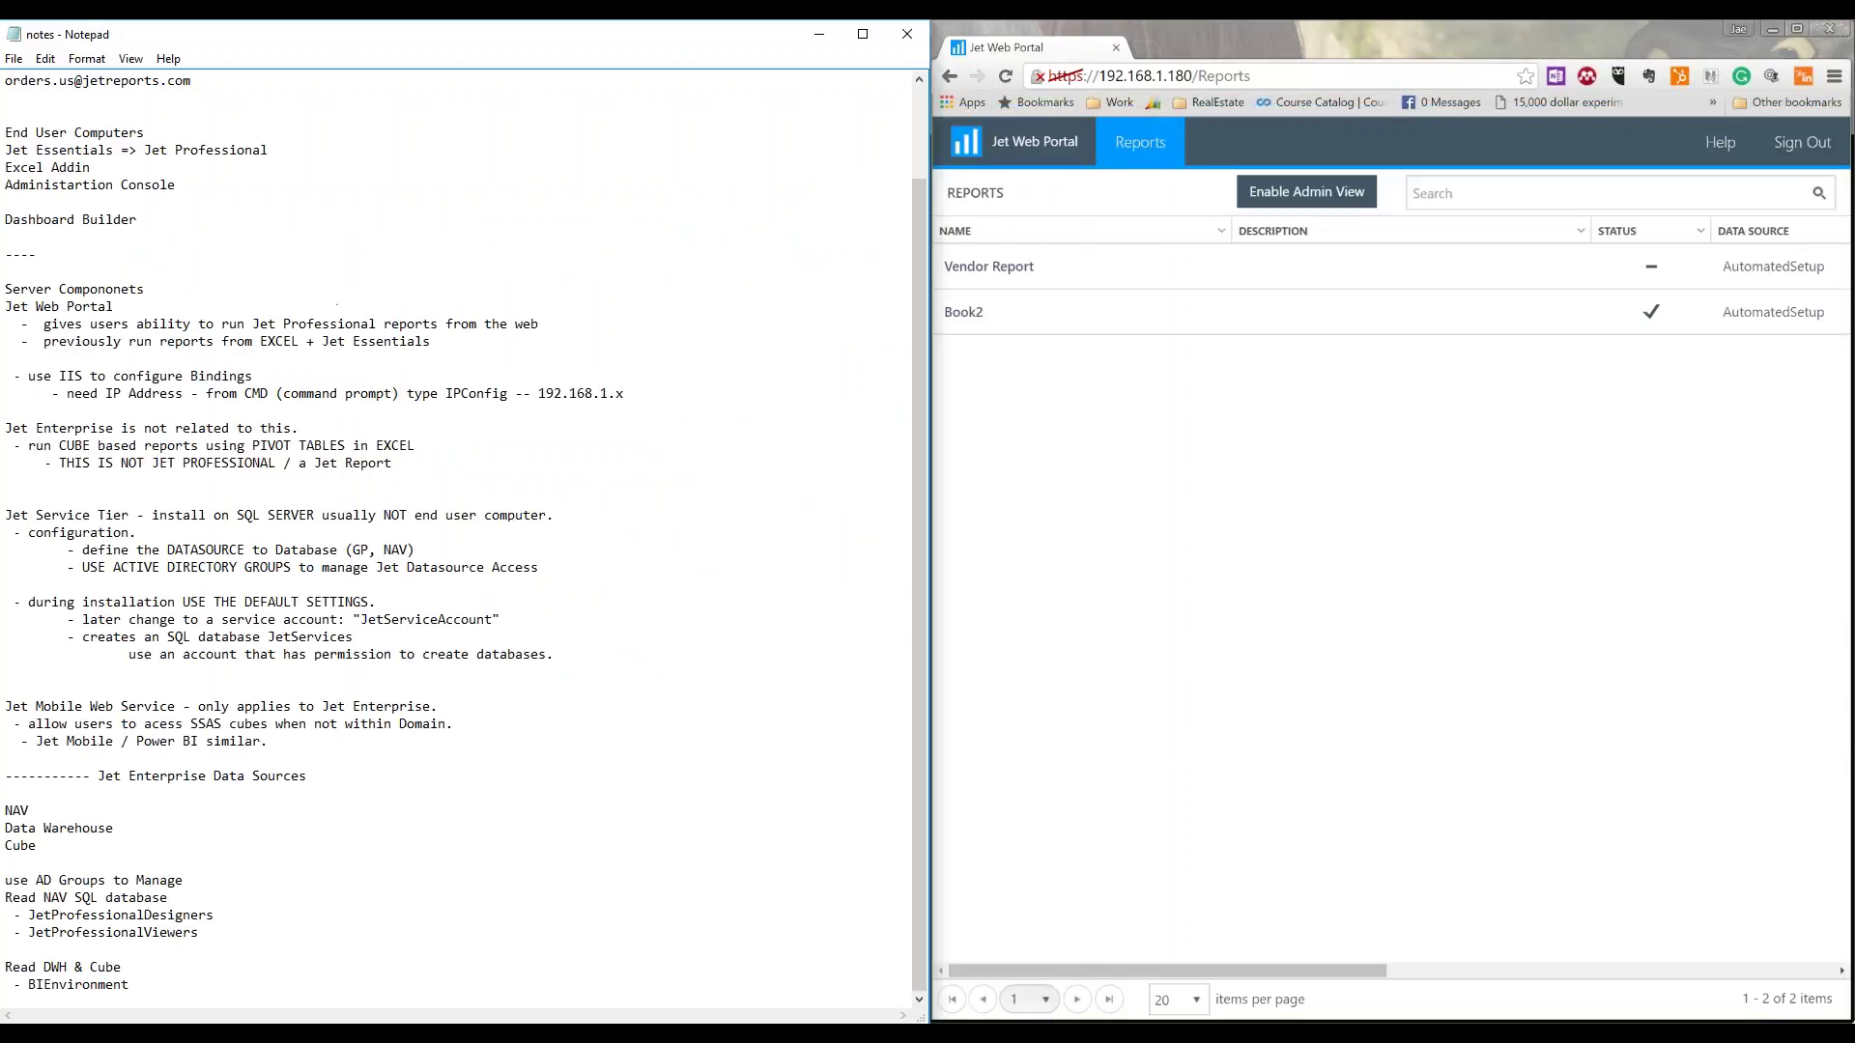
click(1159, 340)
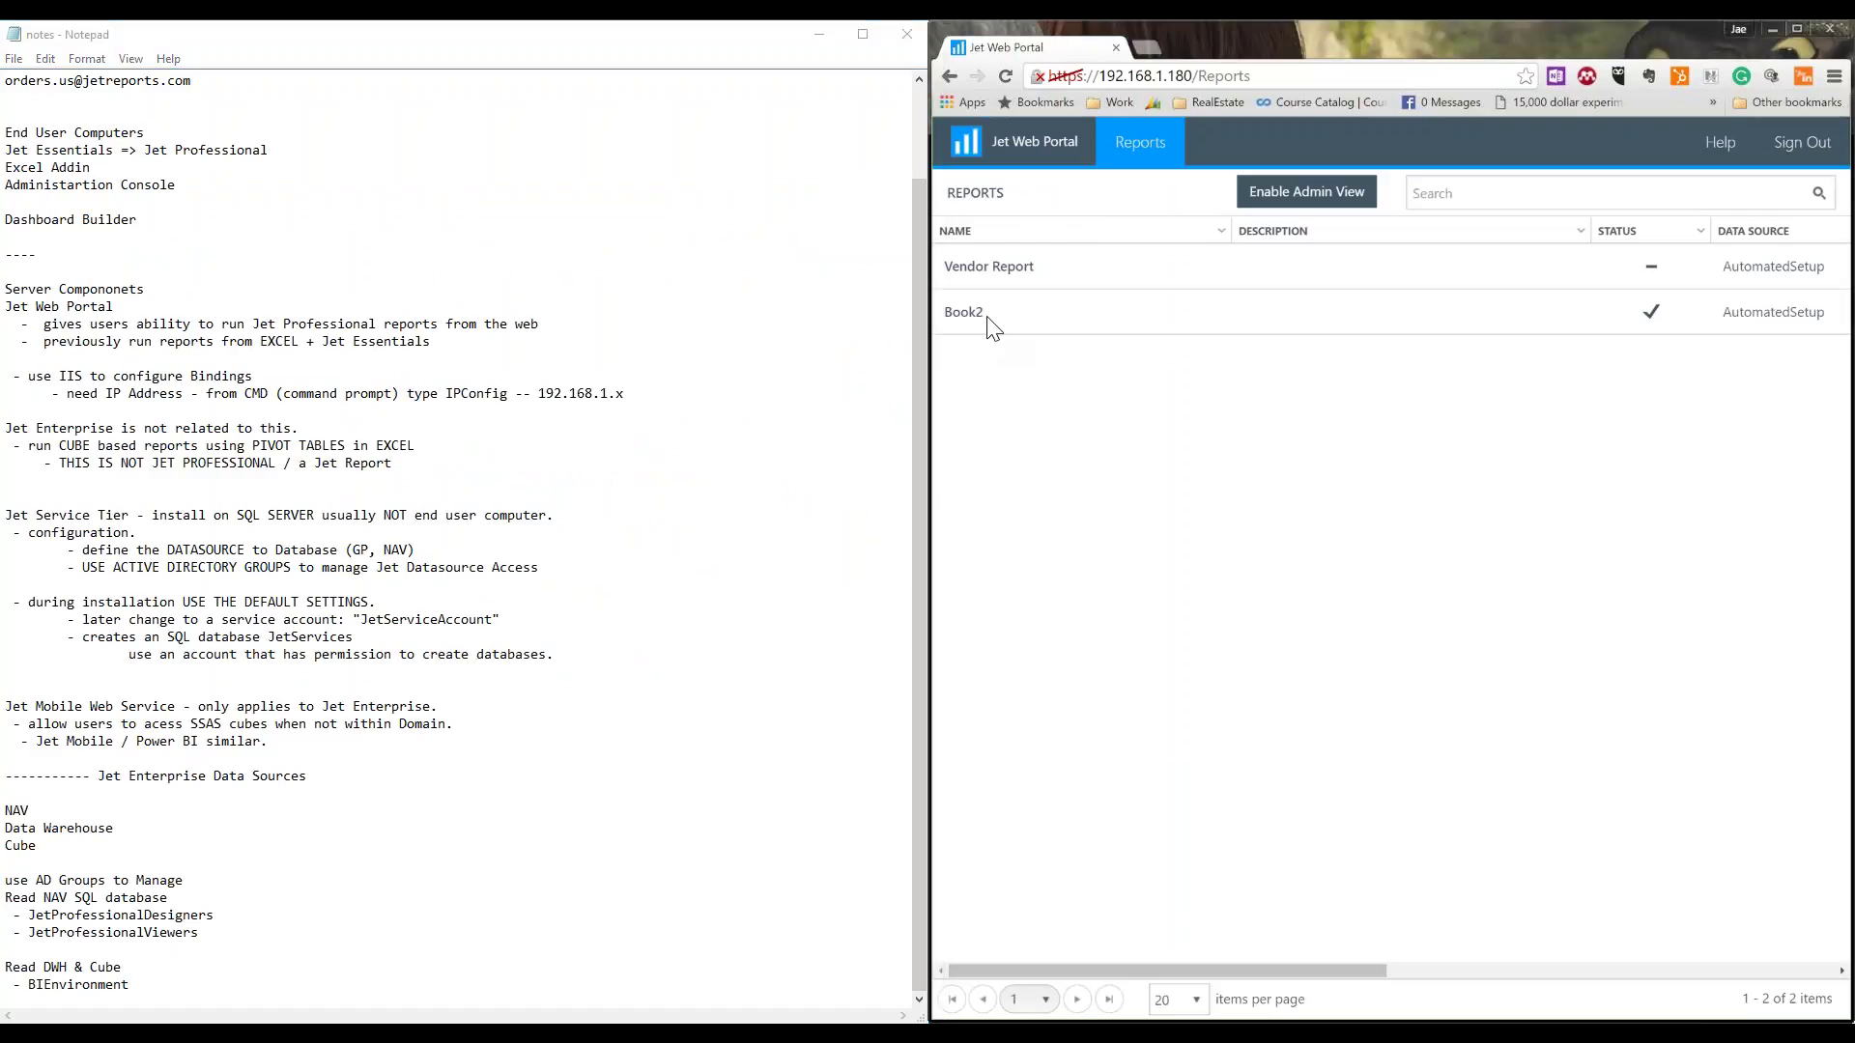
double_click(1271, 50)
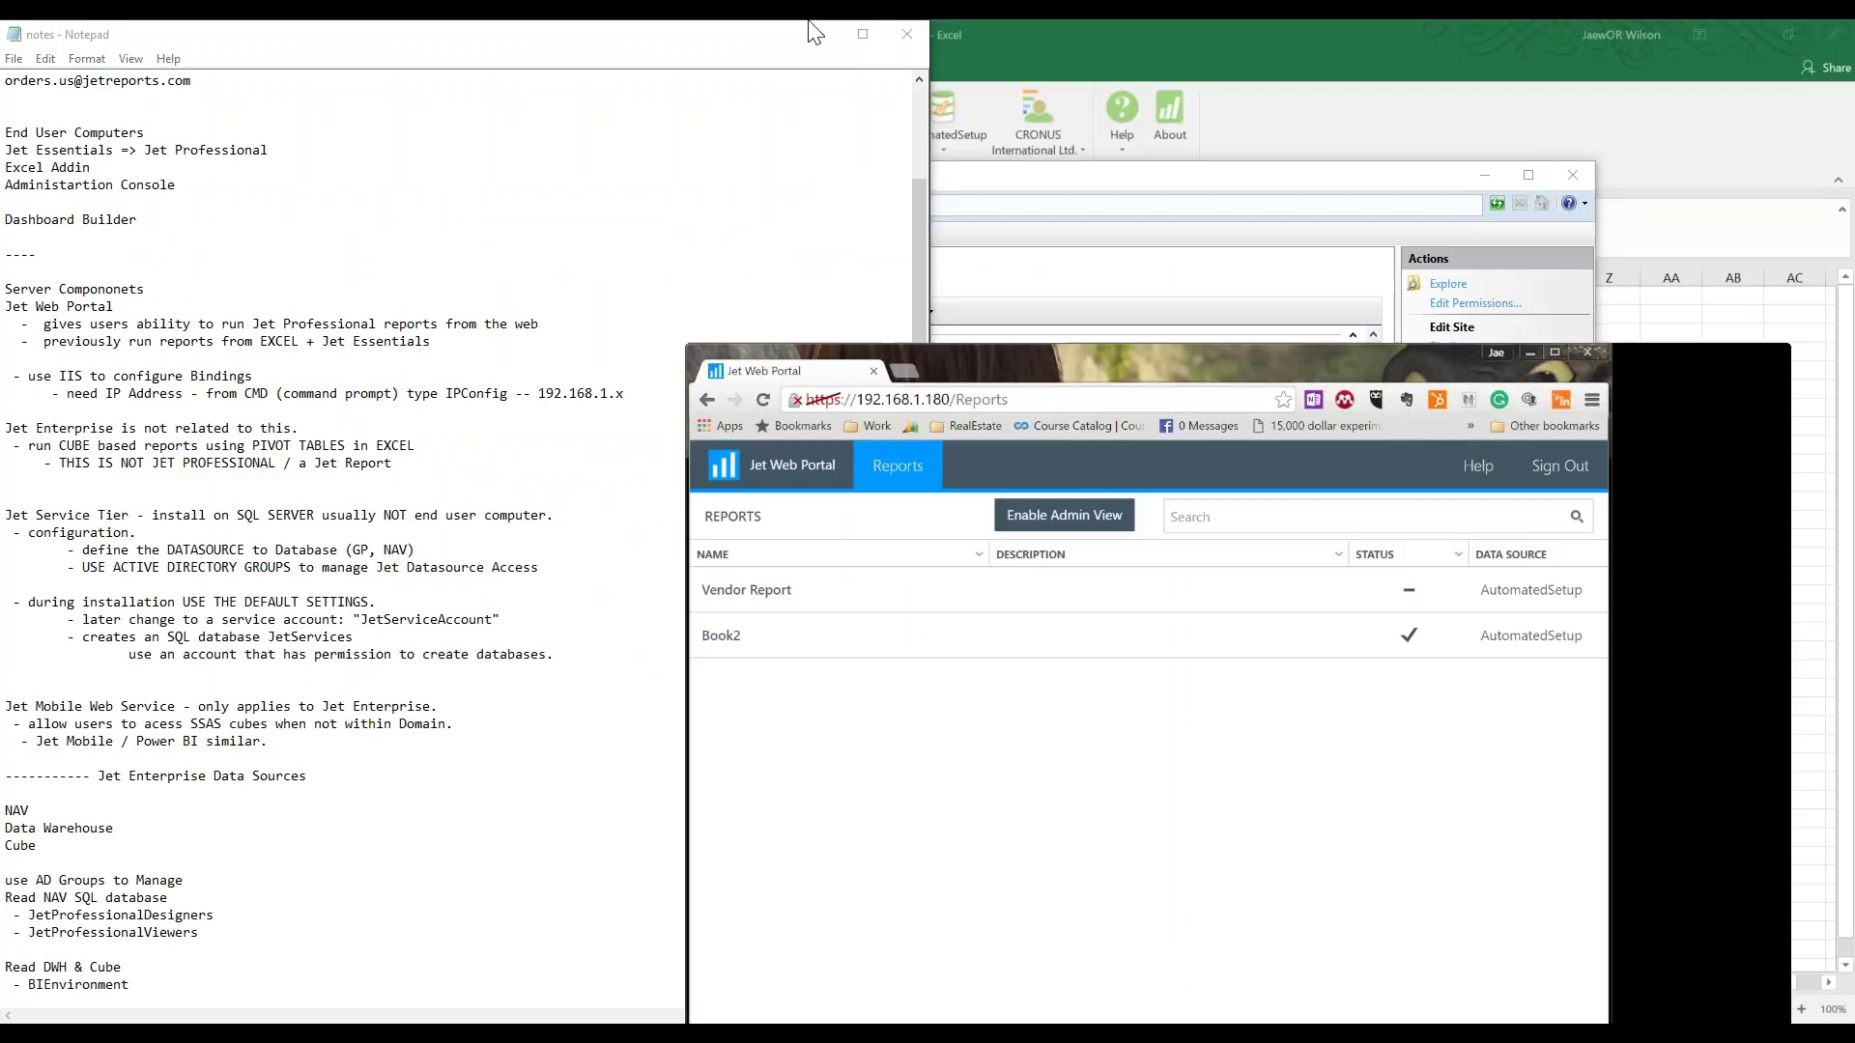
double_click(850, 353)
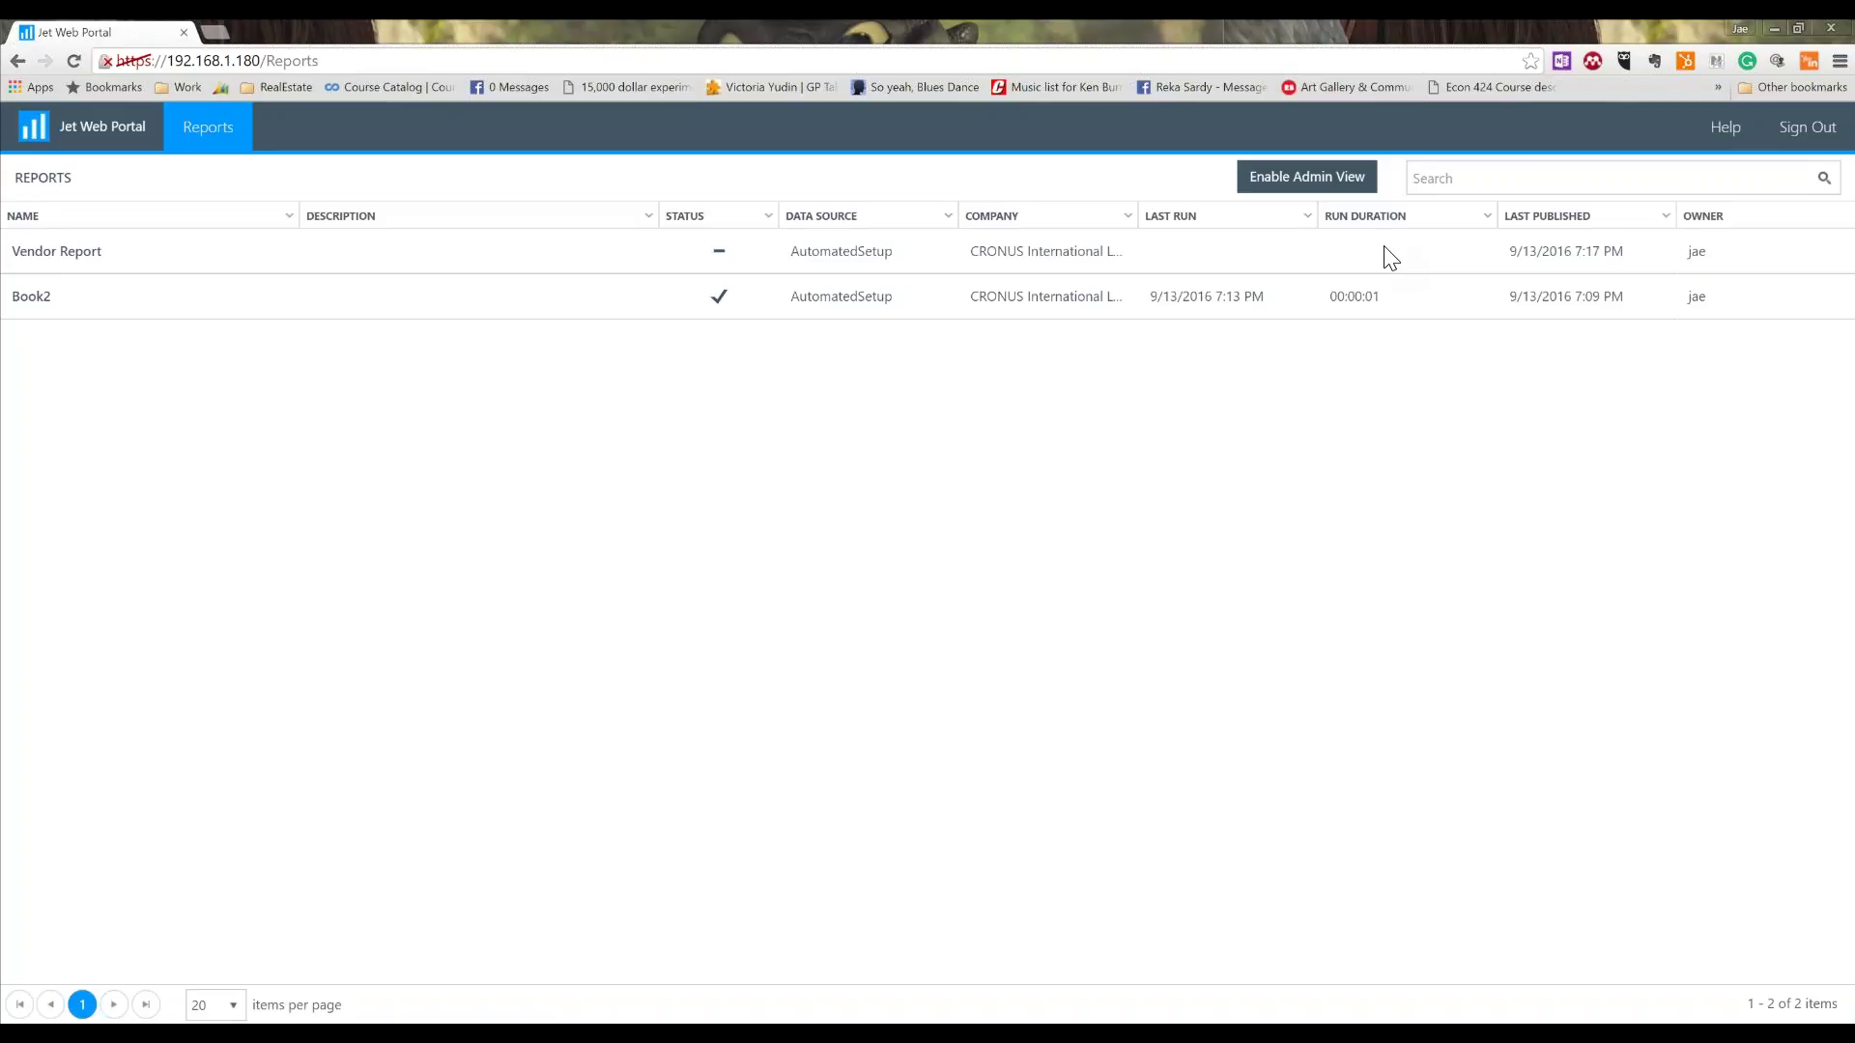
Select the Vendor Report, run it, then open its results.
click(71, 254)
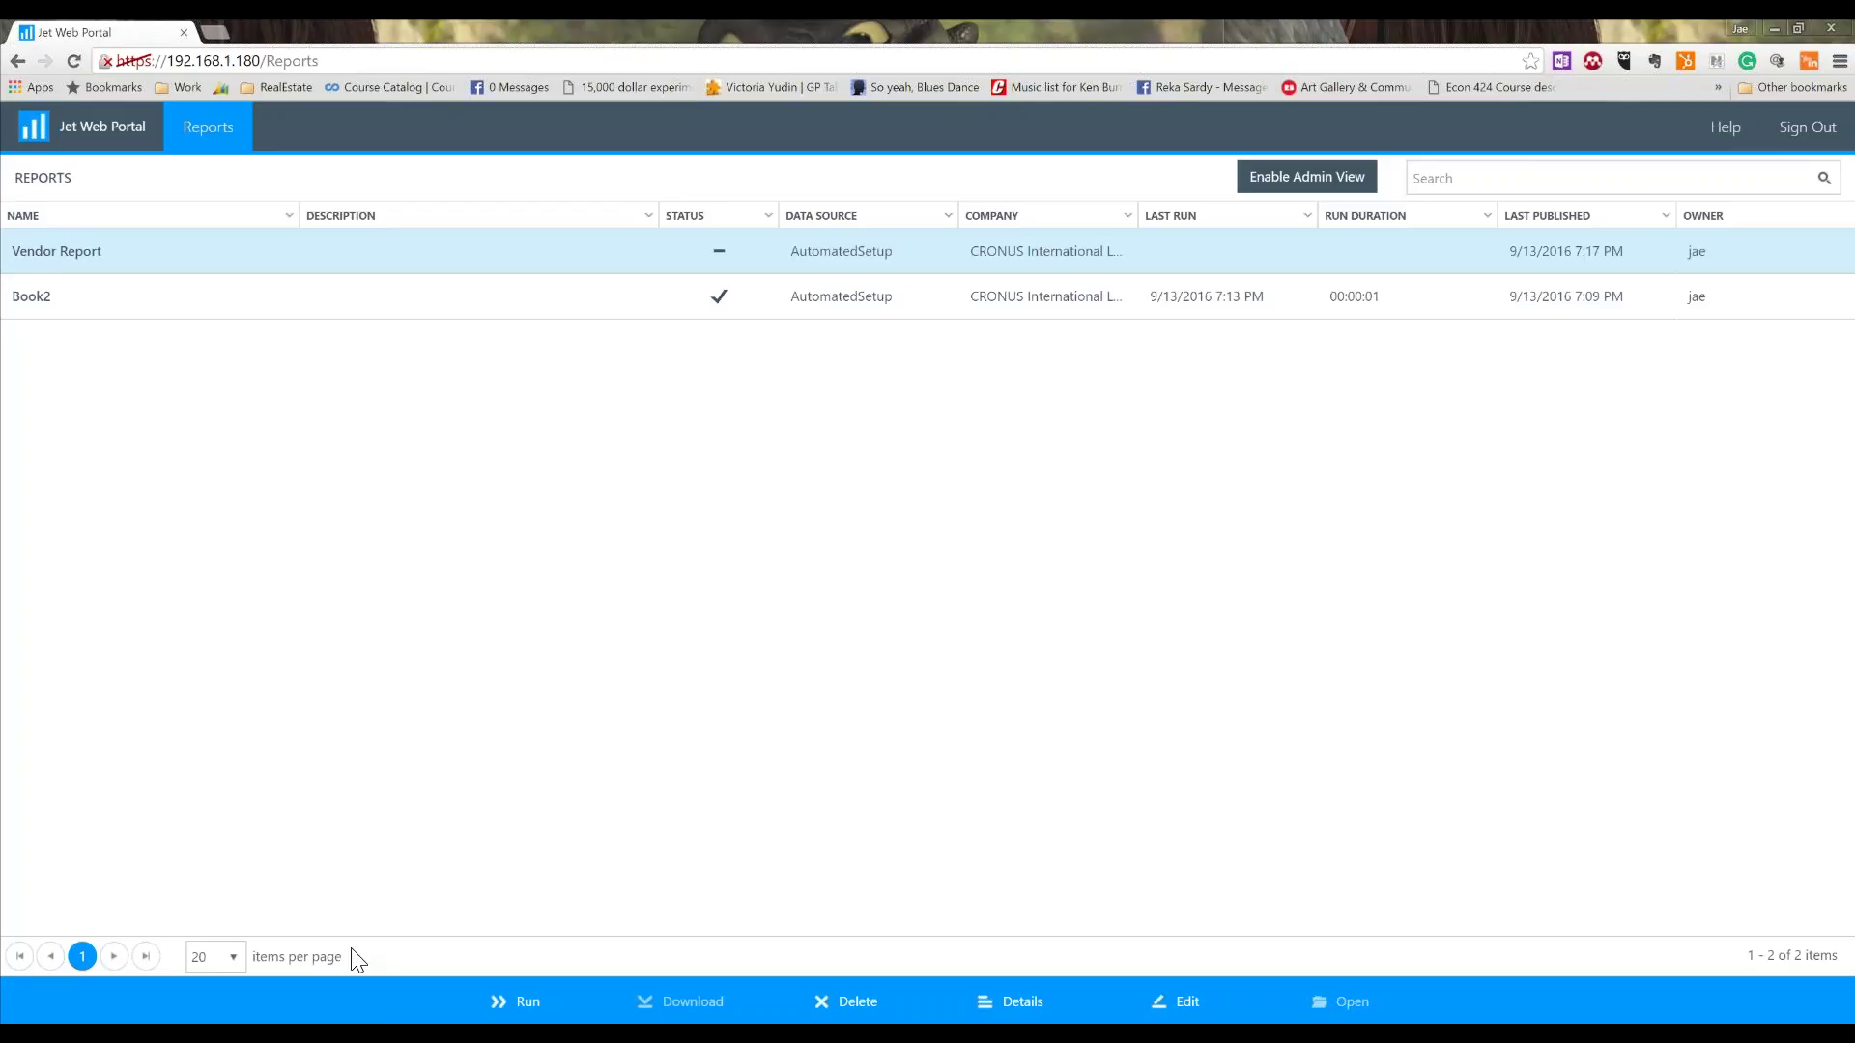
click(542, 1006)
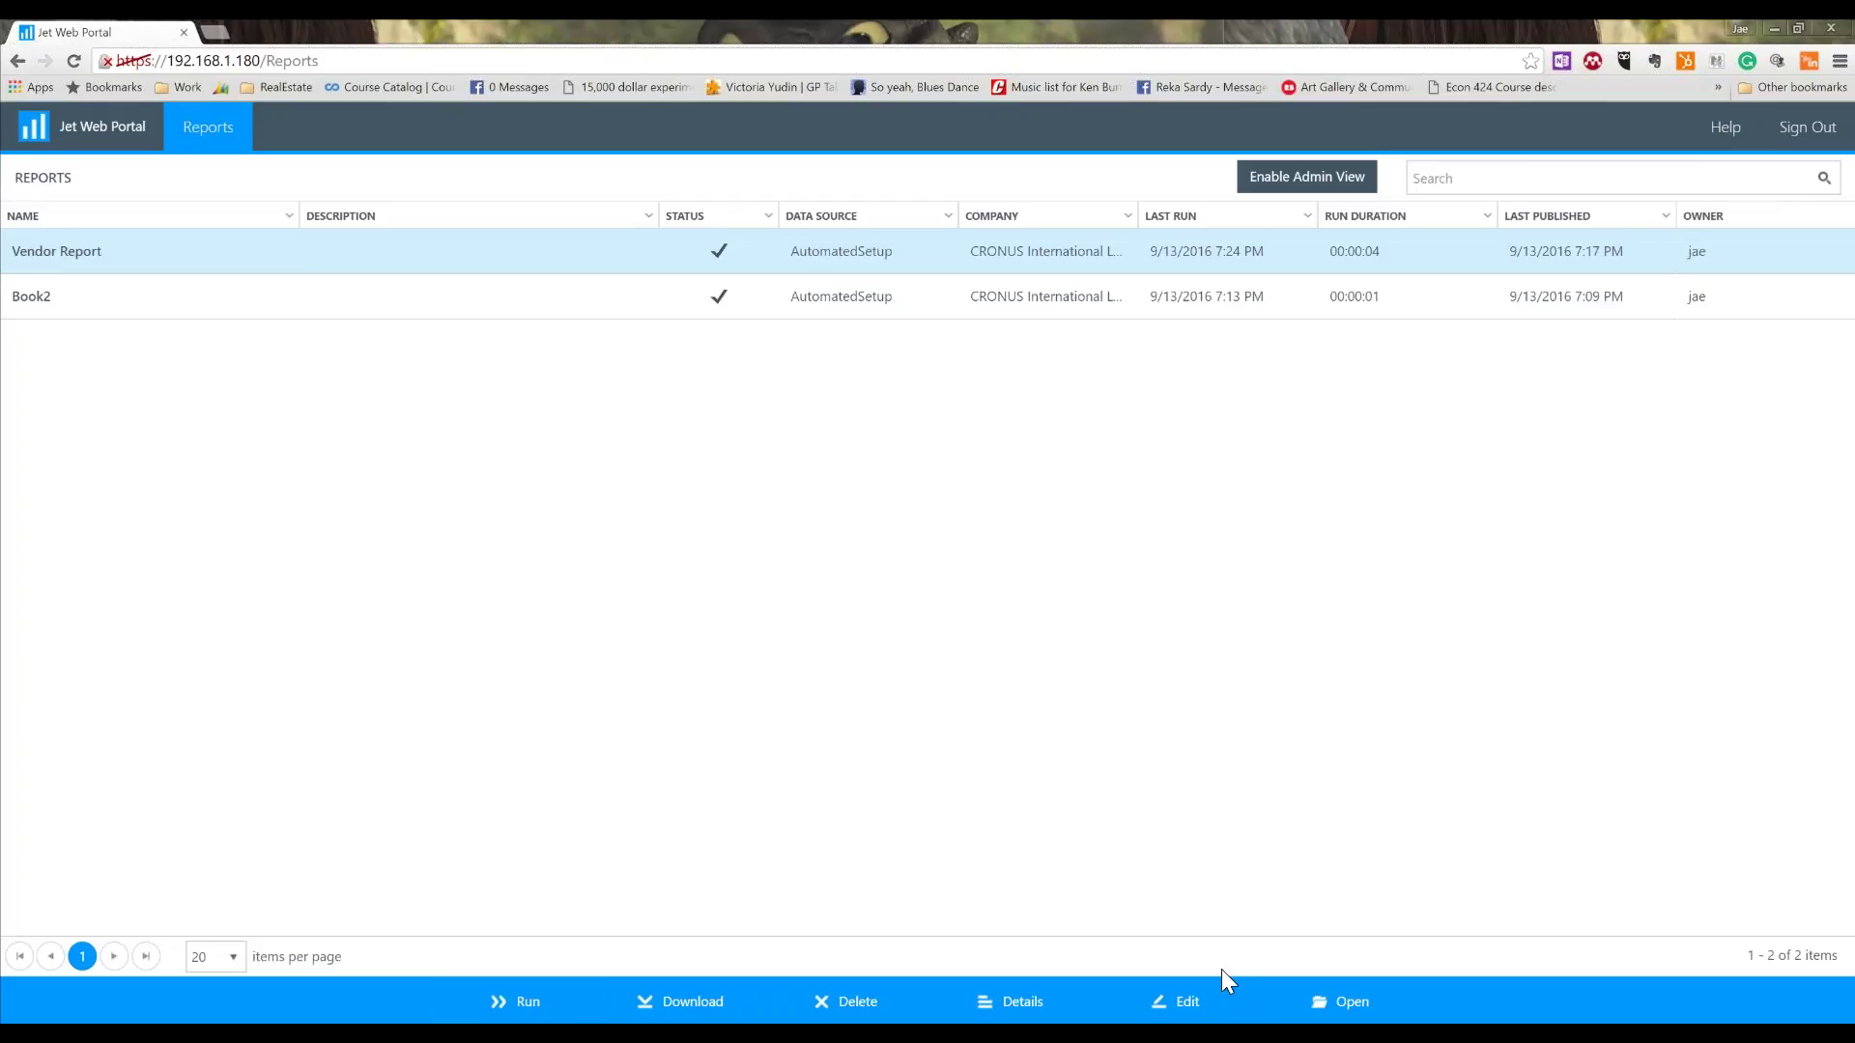
click(1324, 1003)
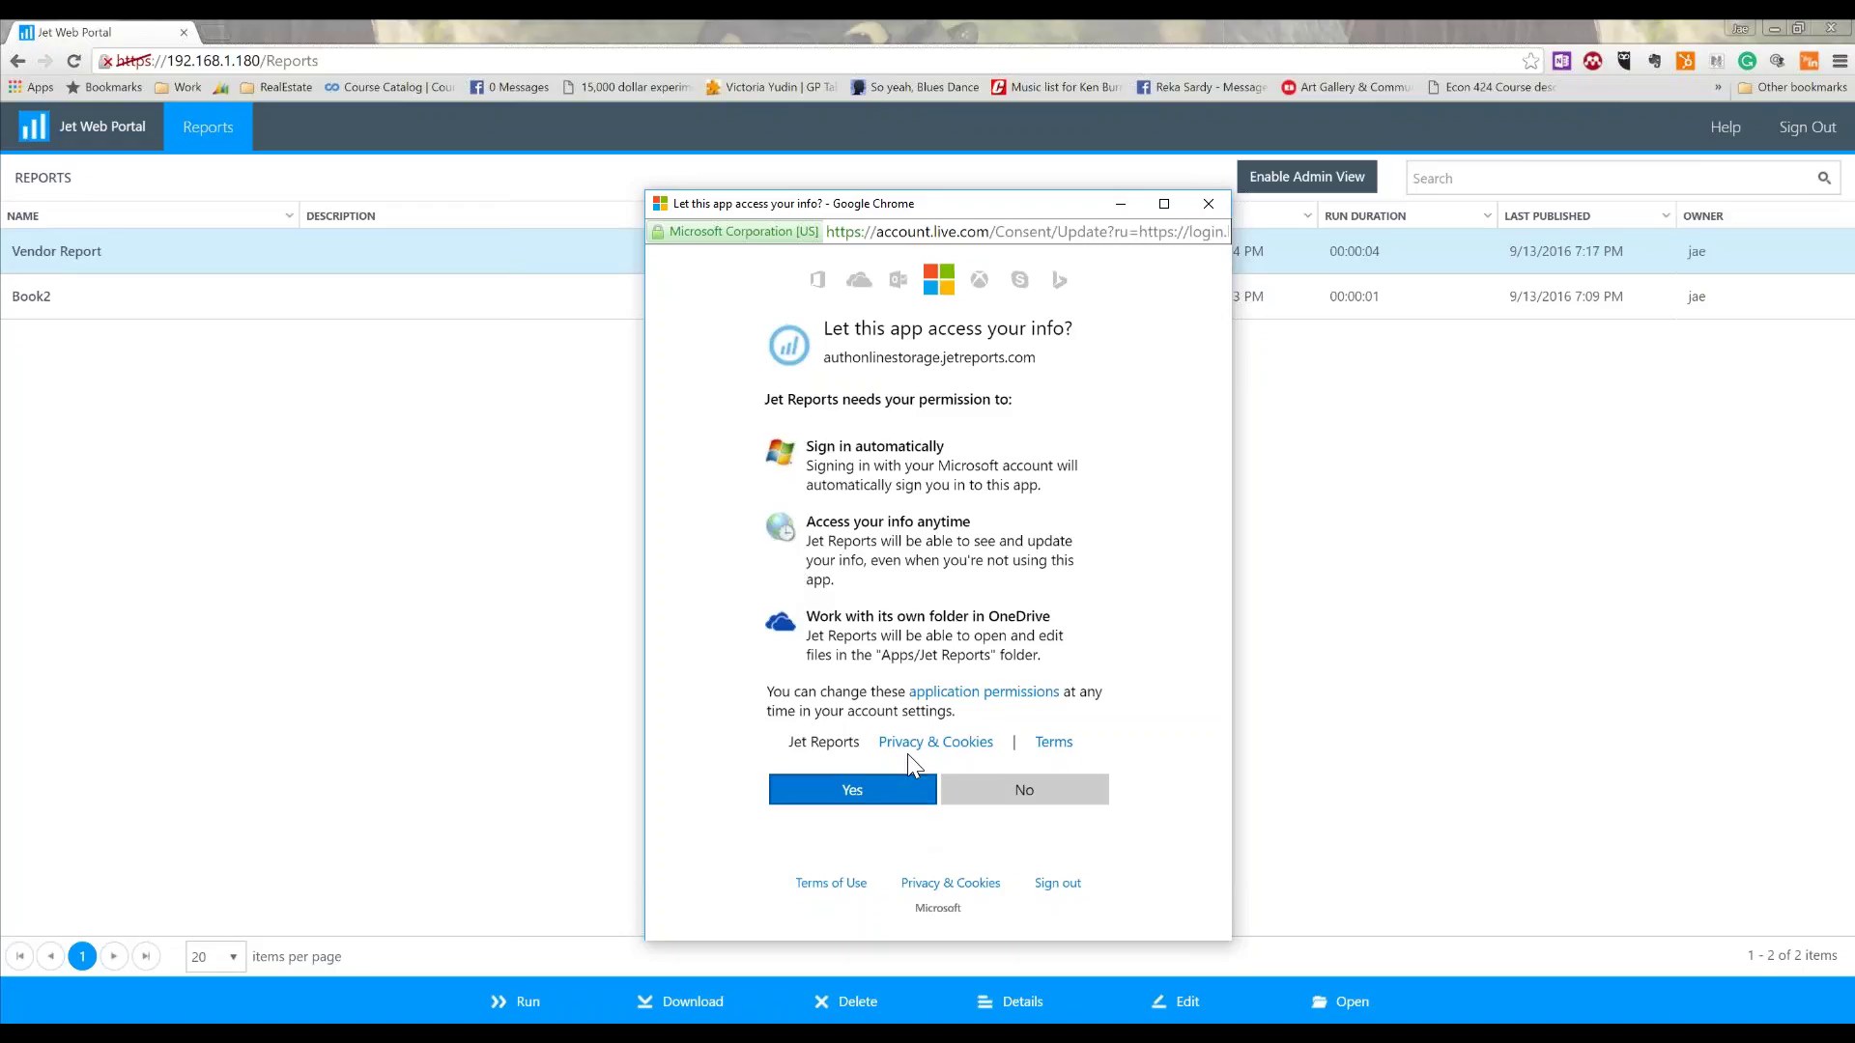
Approve the authonlinestorage.jetreports.com OneDrive consent so Vendor Report opens in Excel Online; launch File Explorer.
double_click(839, 360)
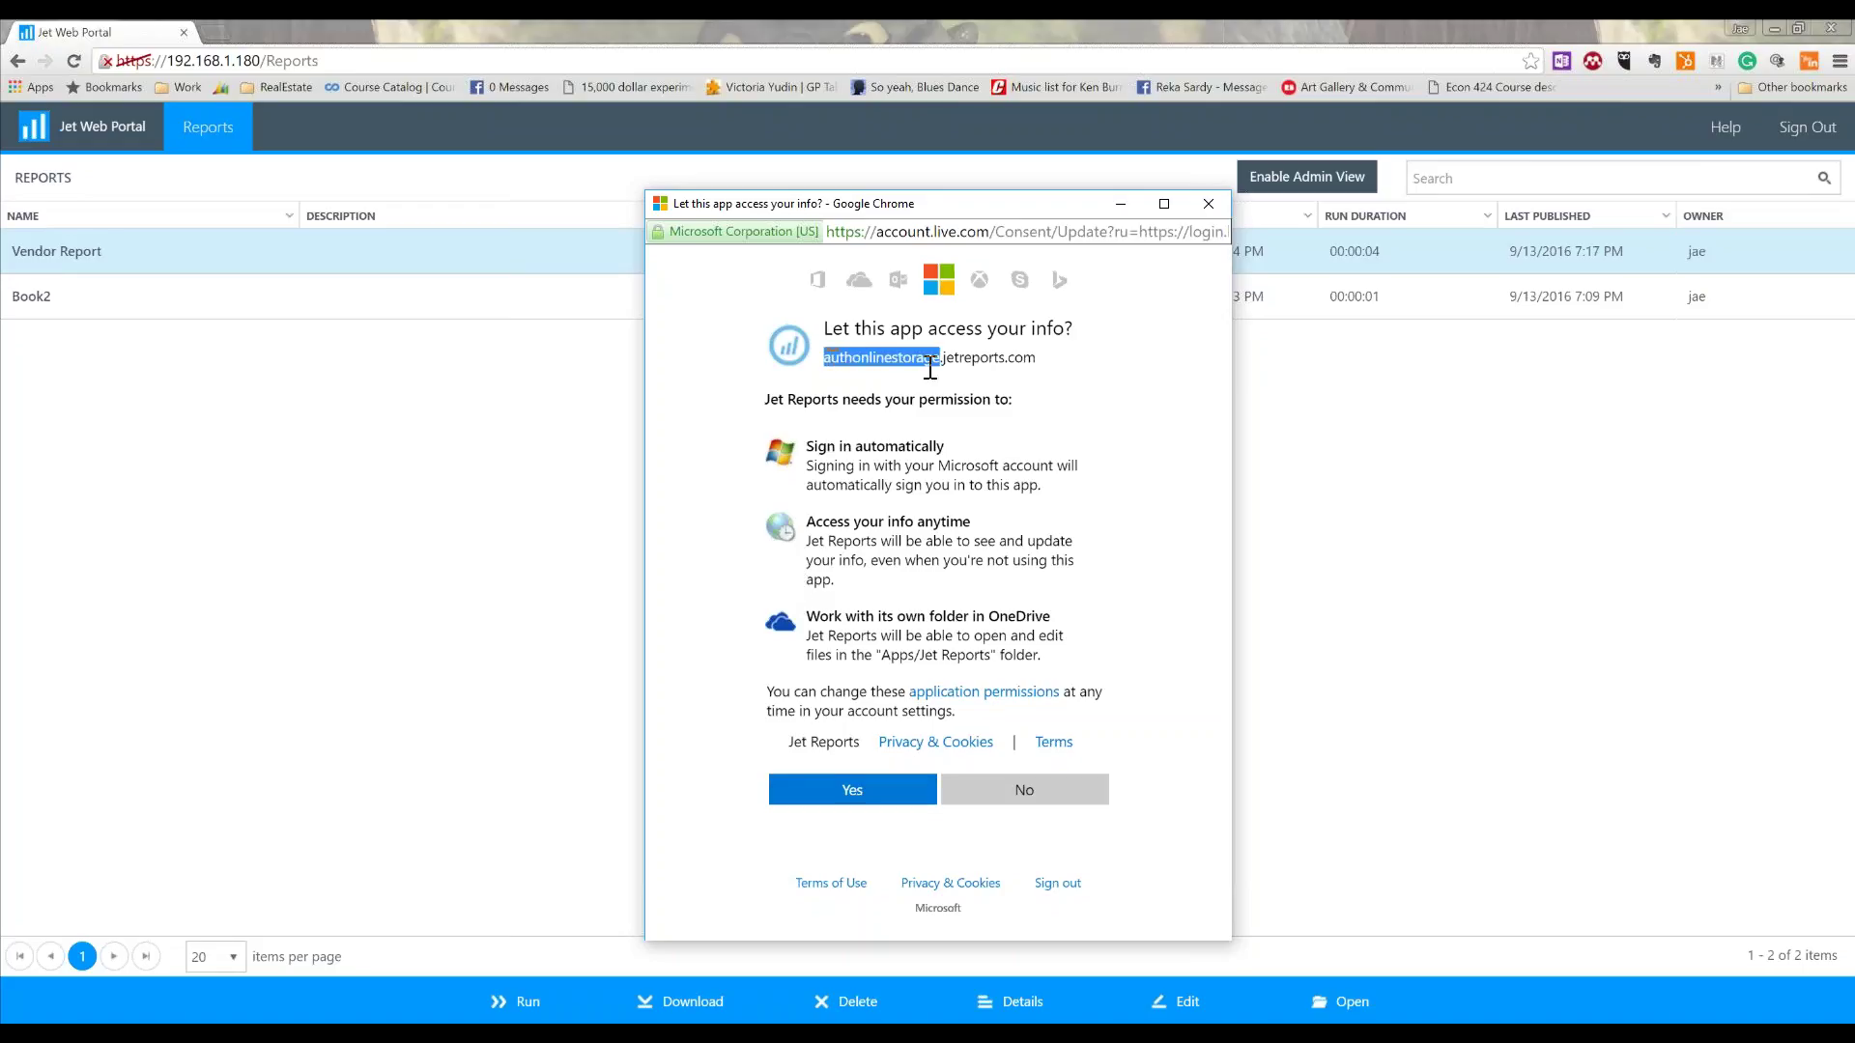
double_click(966, 359)
double_click(1022, 358)
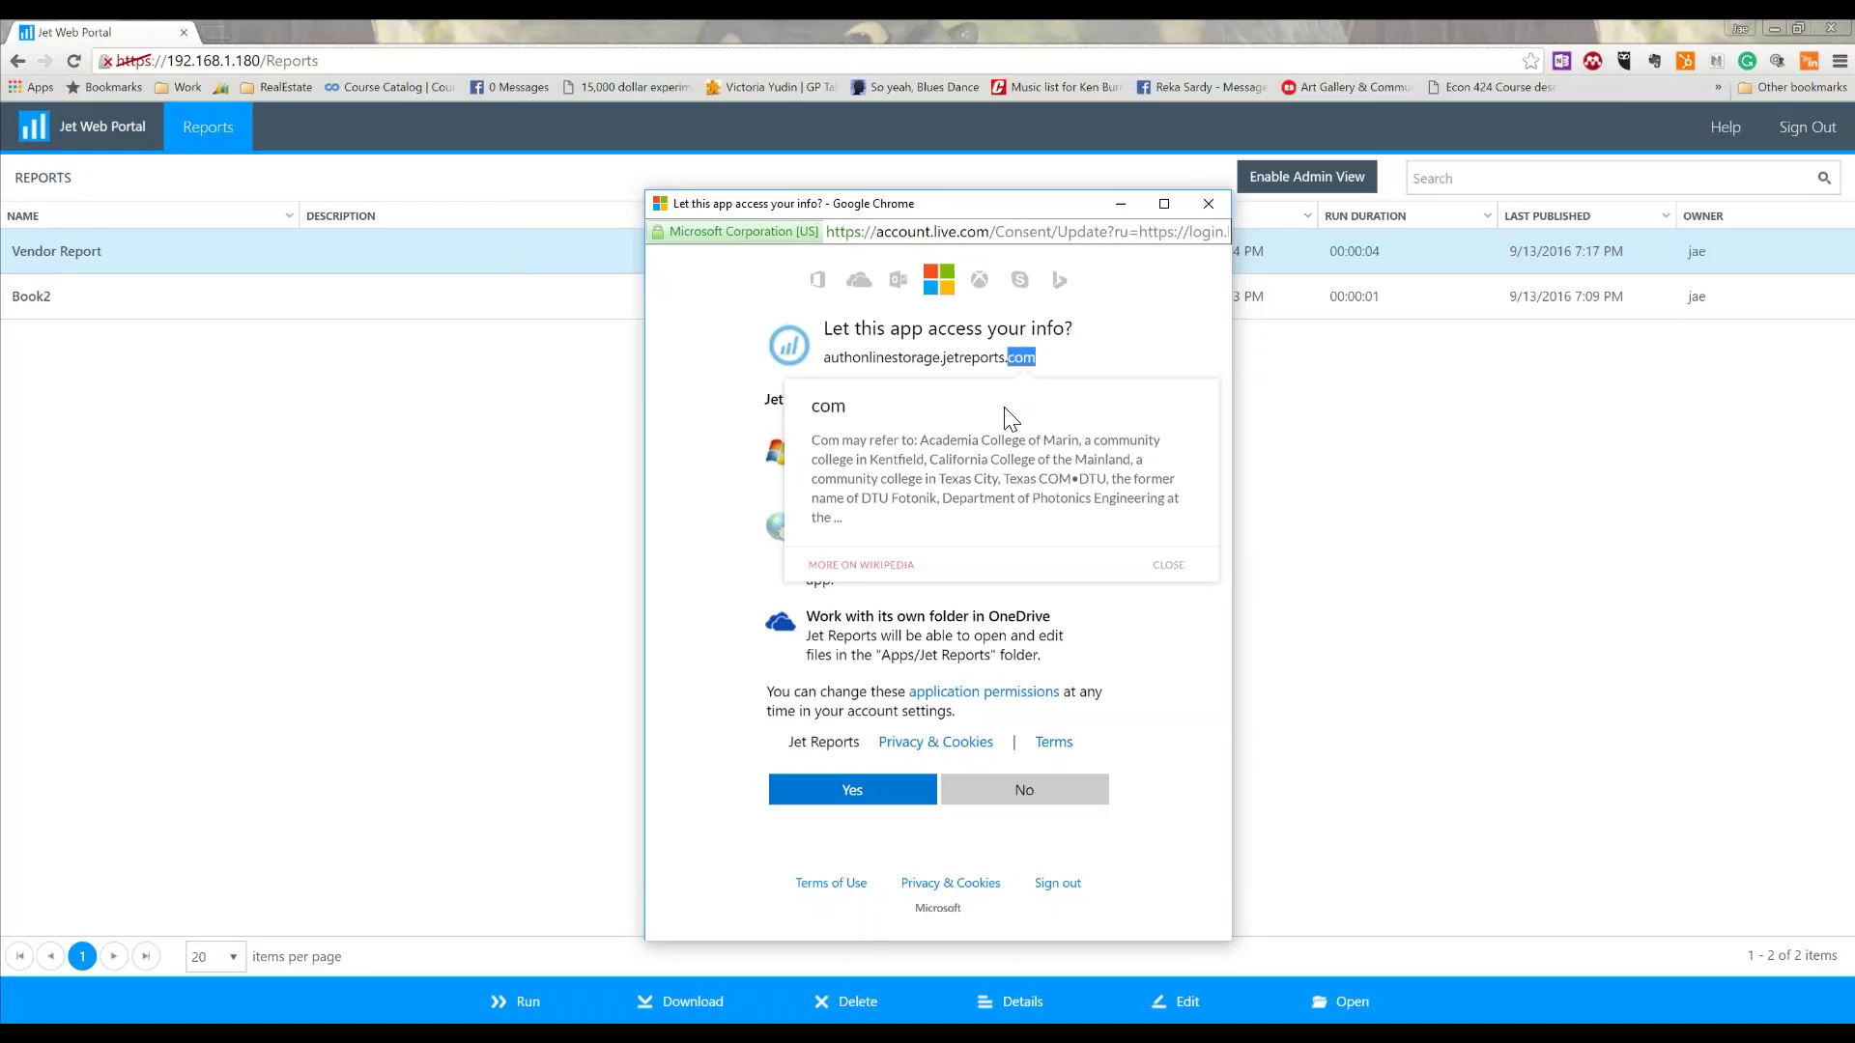
click(852, 789)
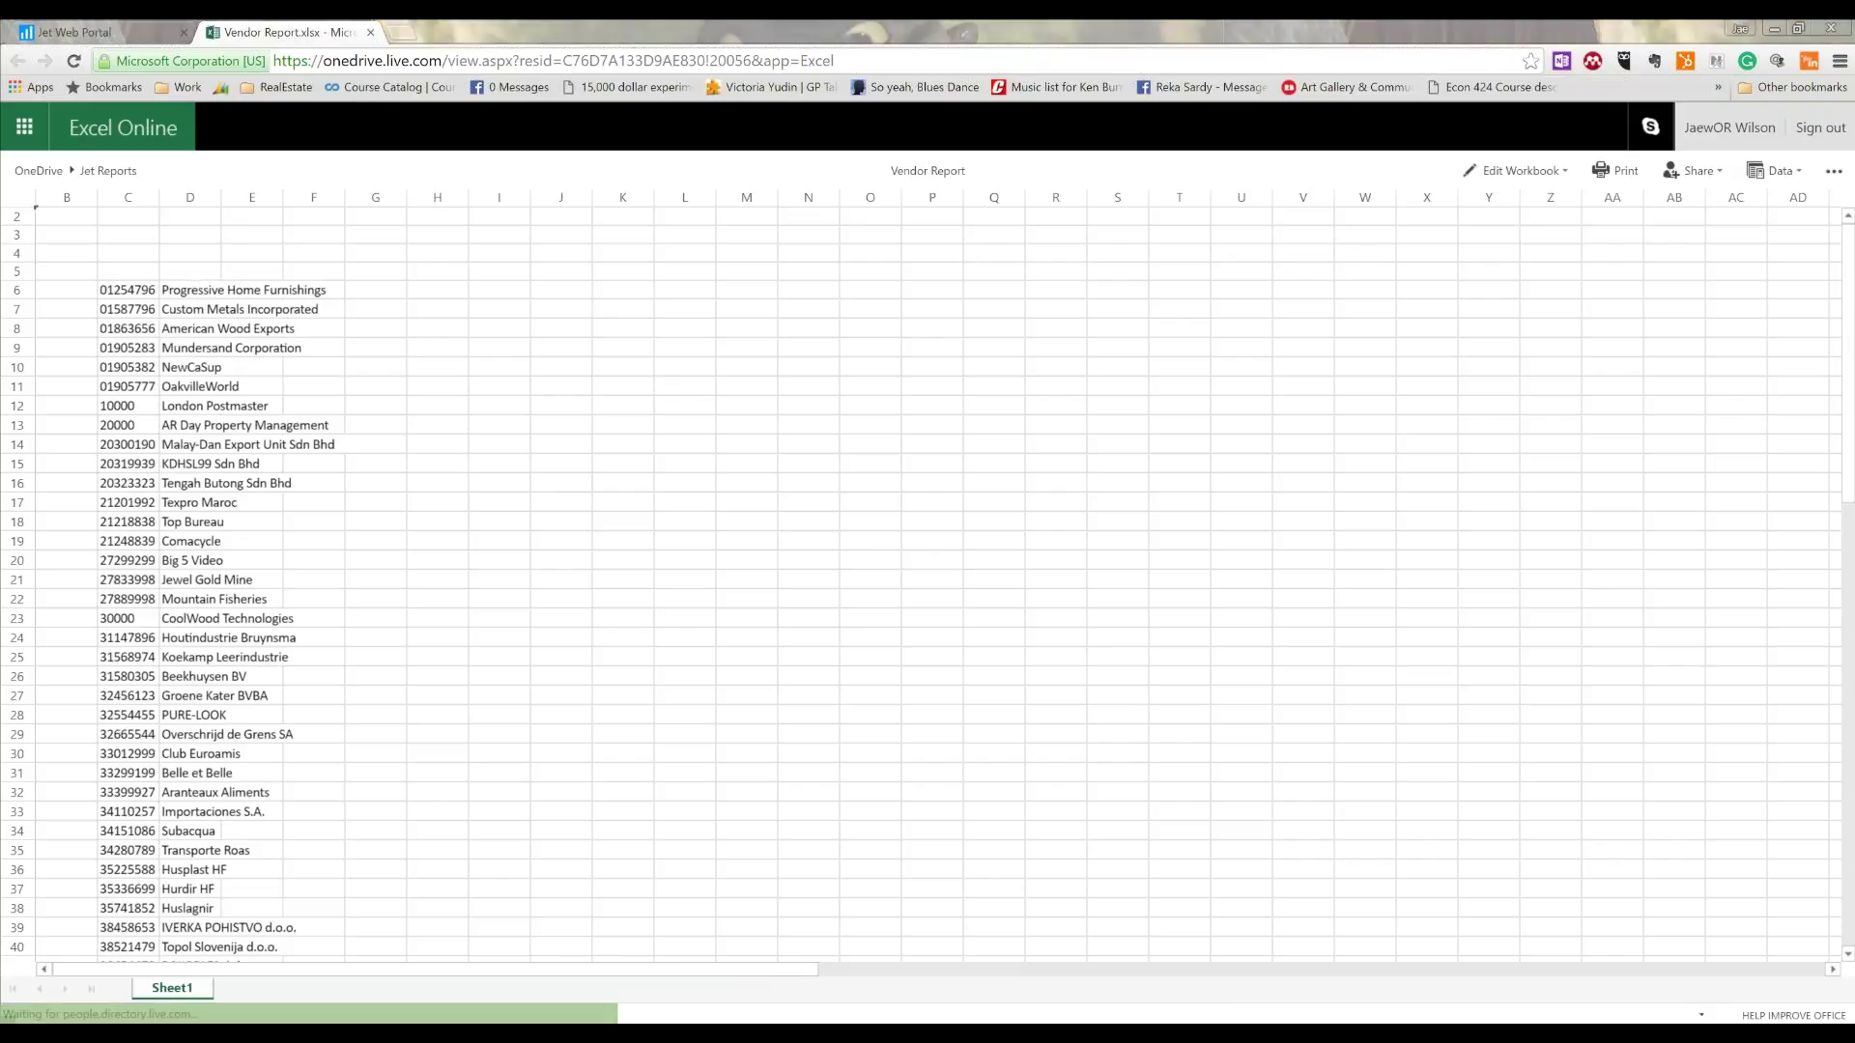
key(super+e)
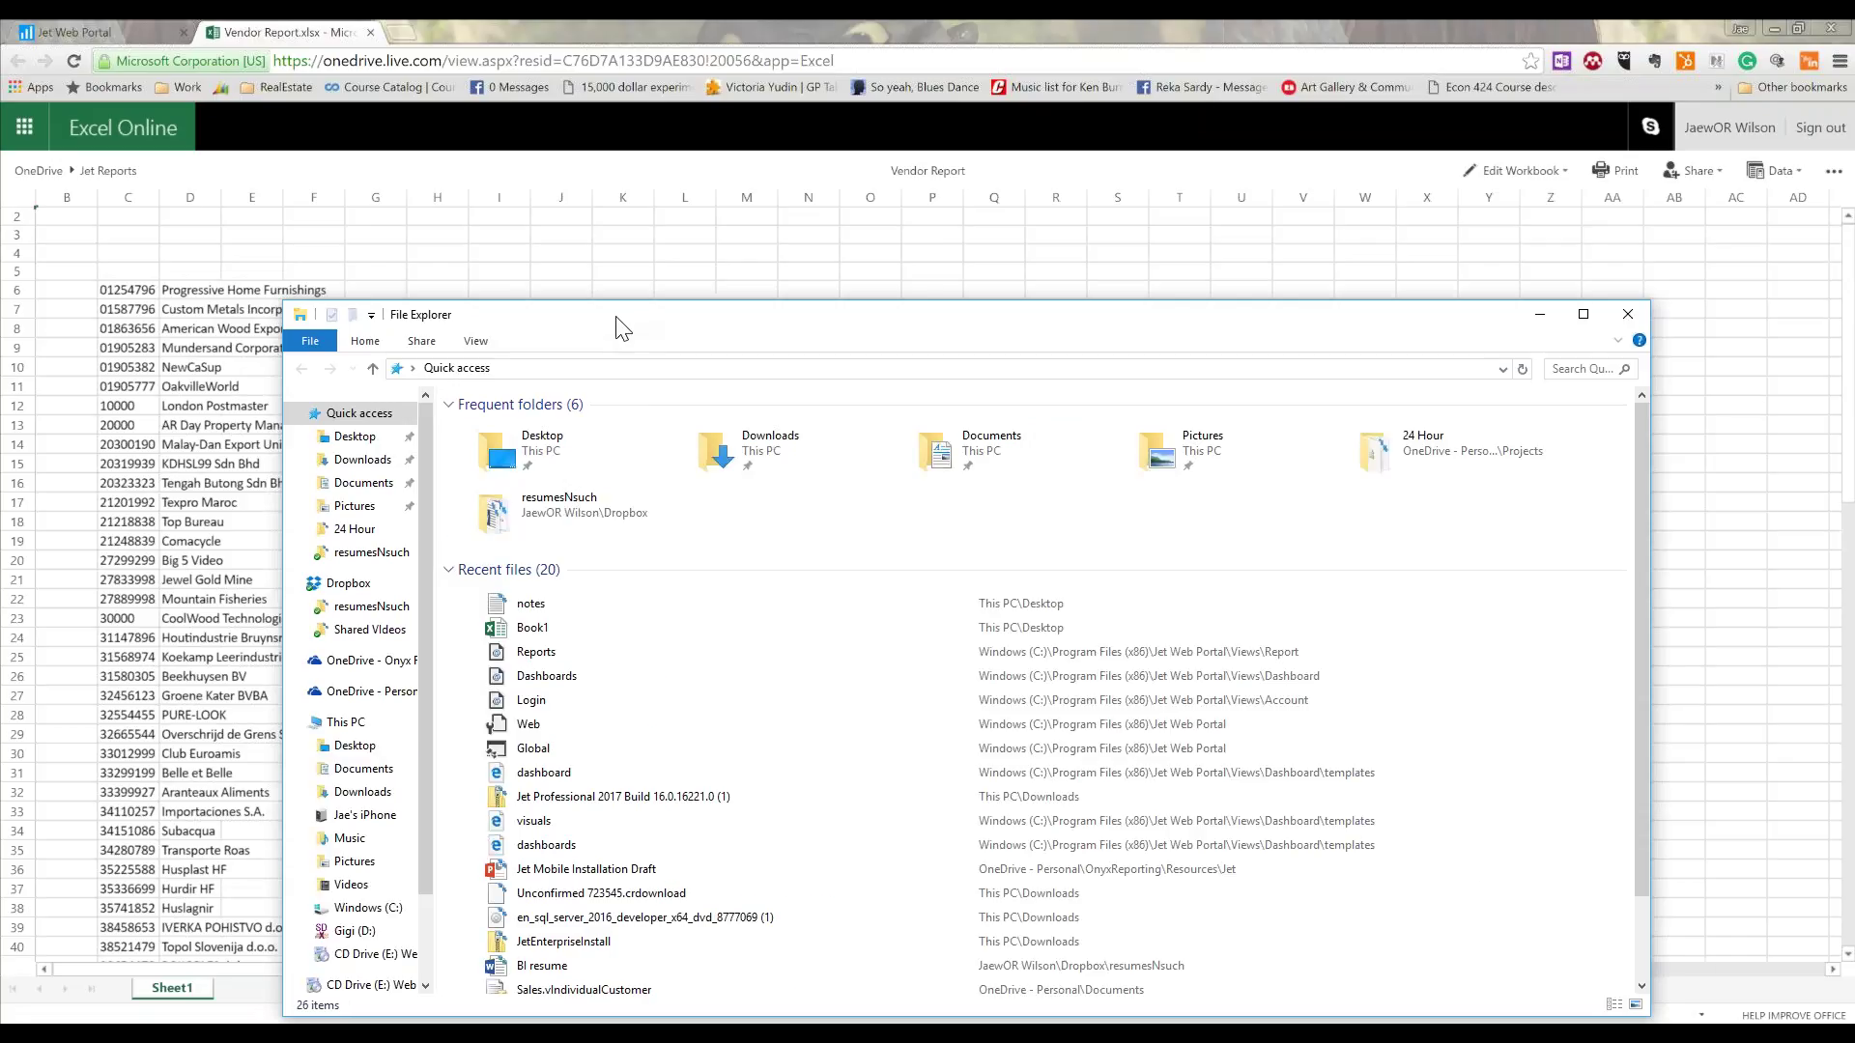
Find Vendor Report in OneDrive's Apps\Jet Reports folder, read its full path, and close Explorer.
drag(621, 327, 151, 454)
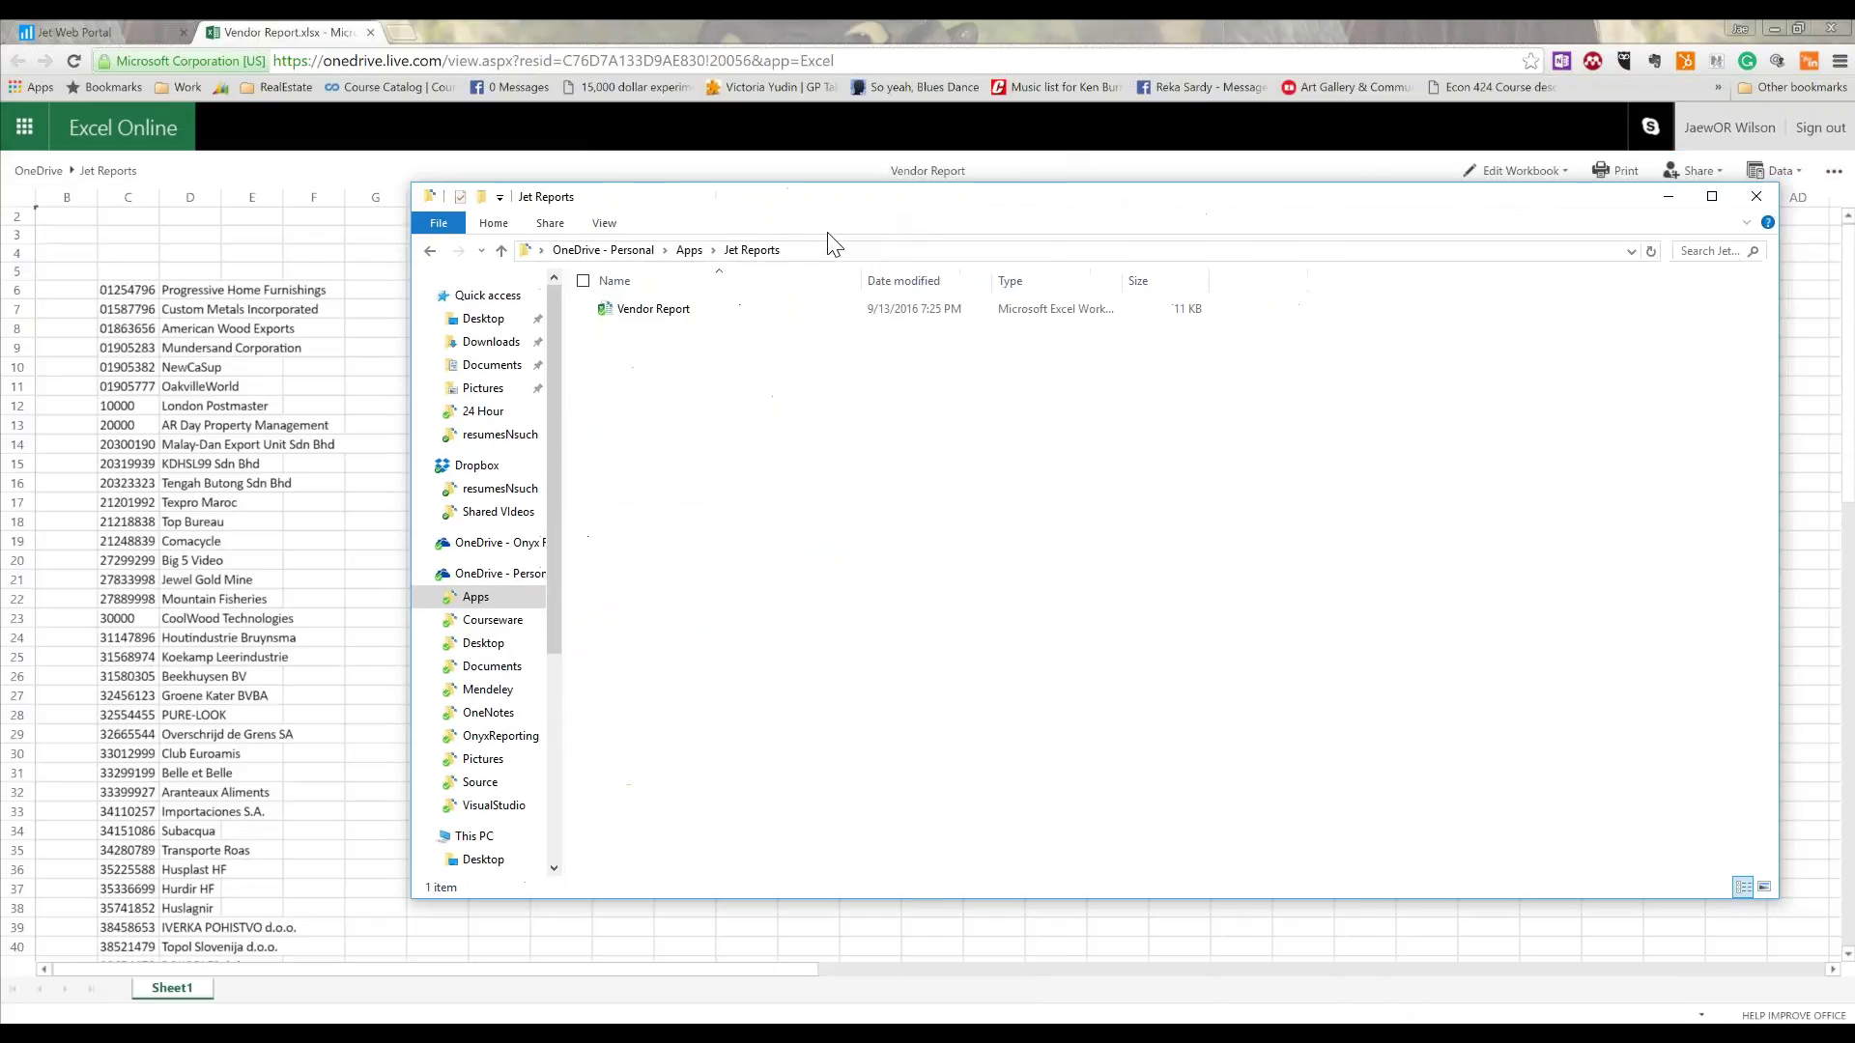
click(834, 248)
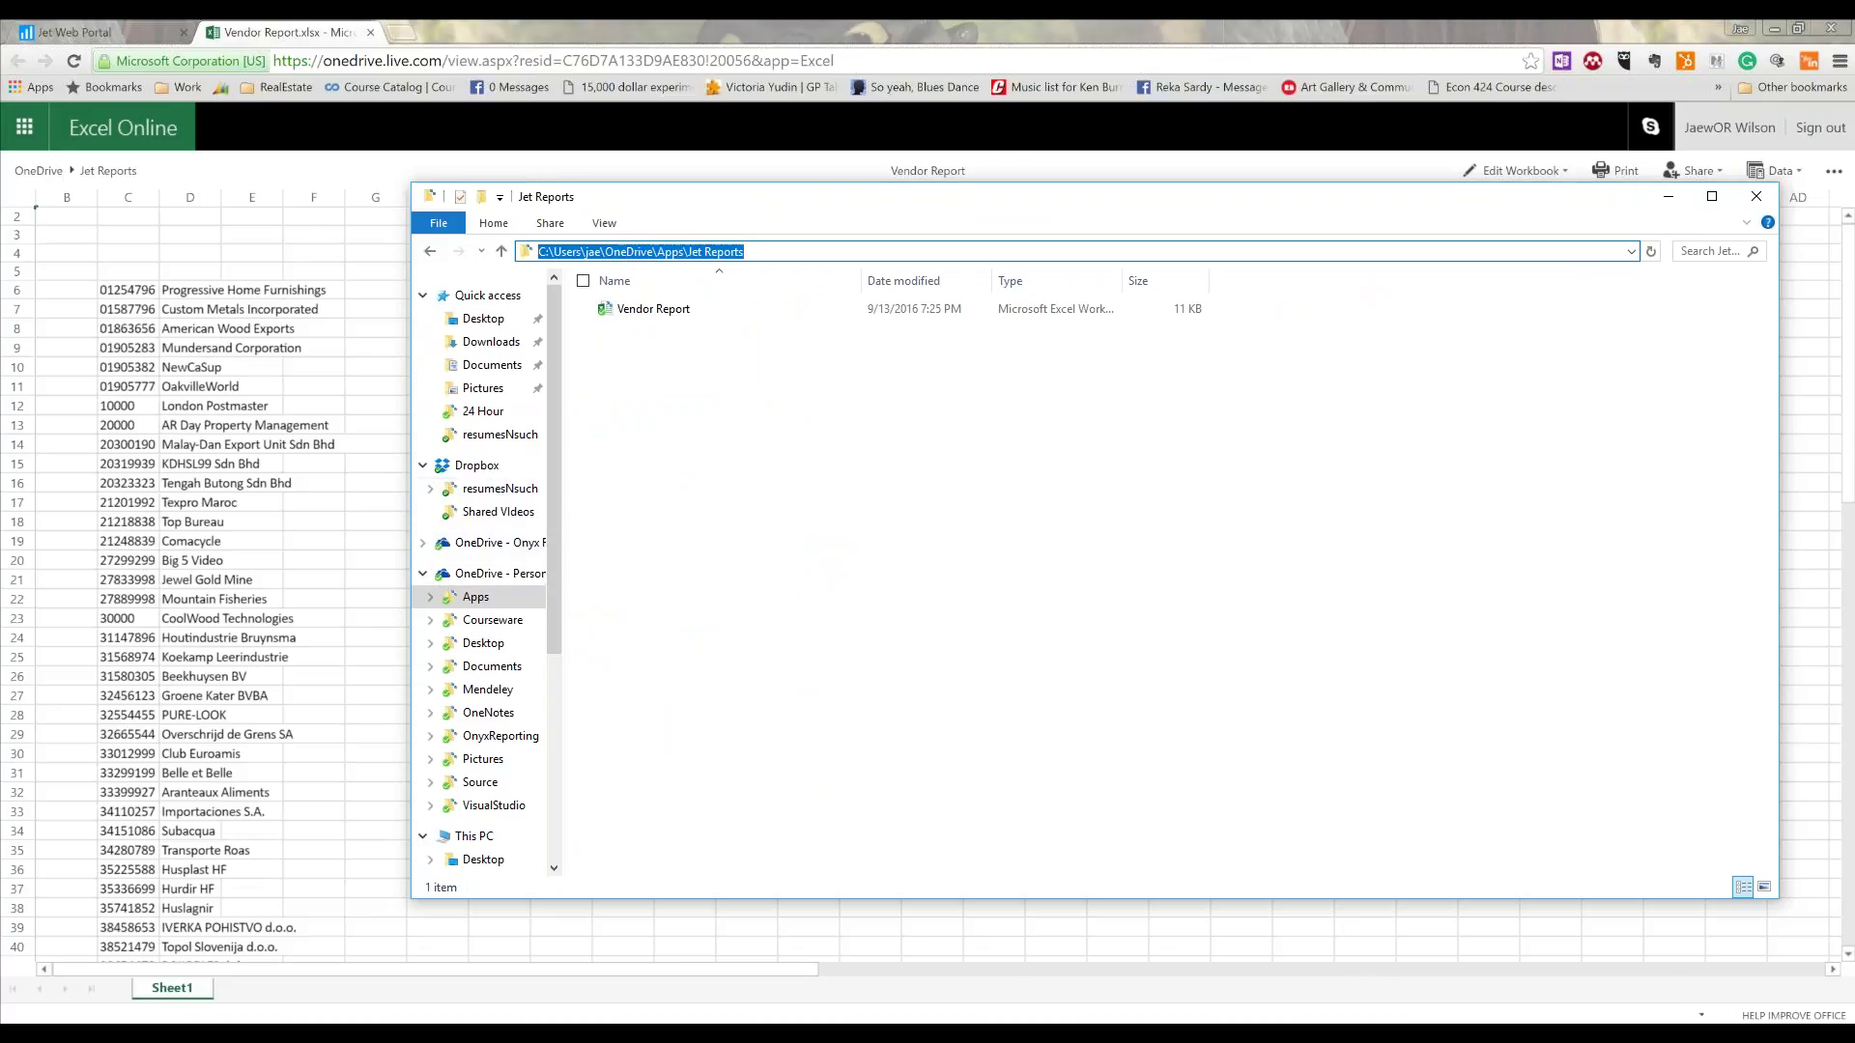
double_click(667, 251)
drag(688, 251, 824, 252)
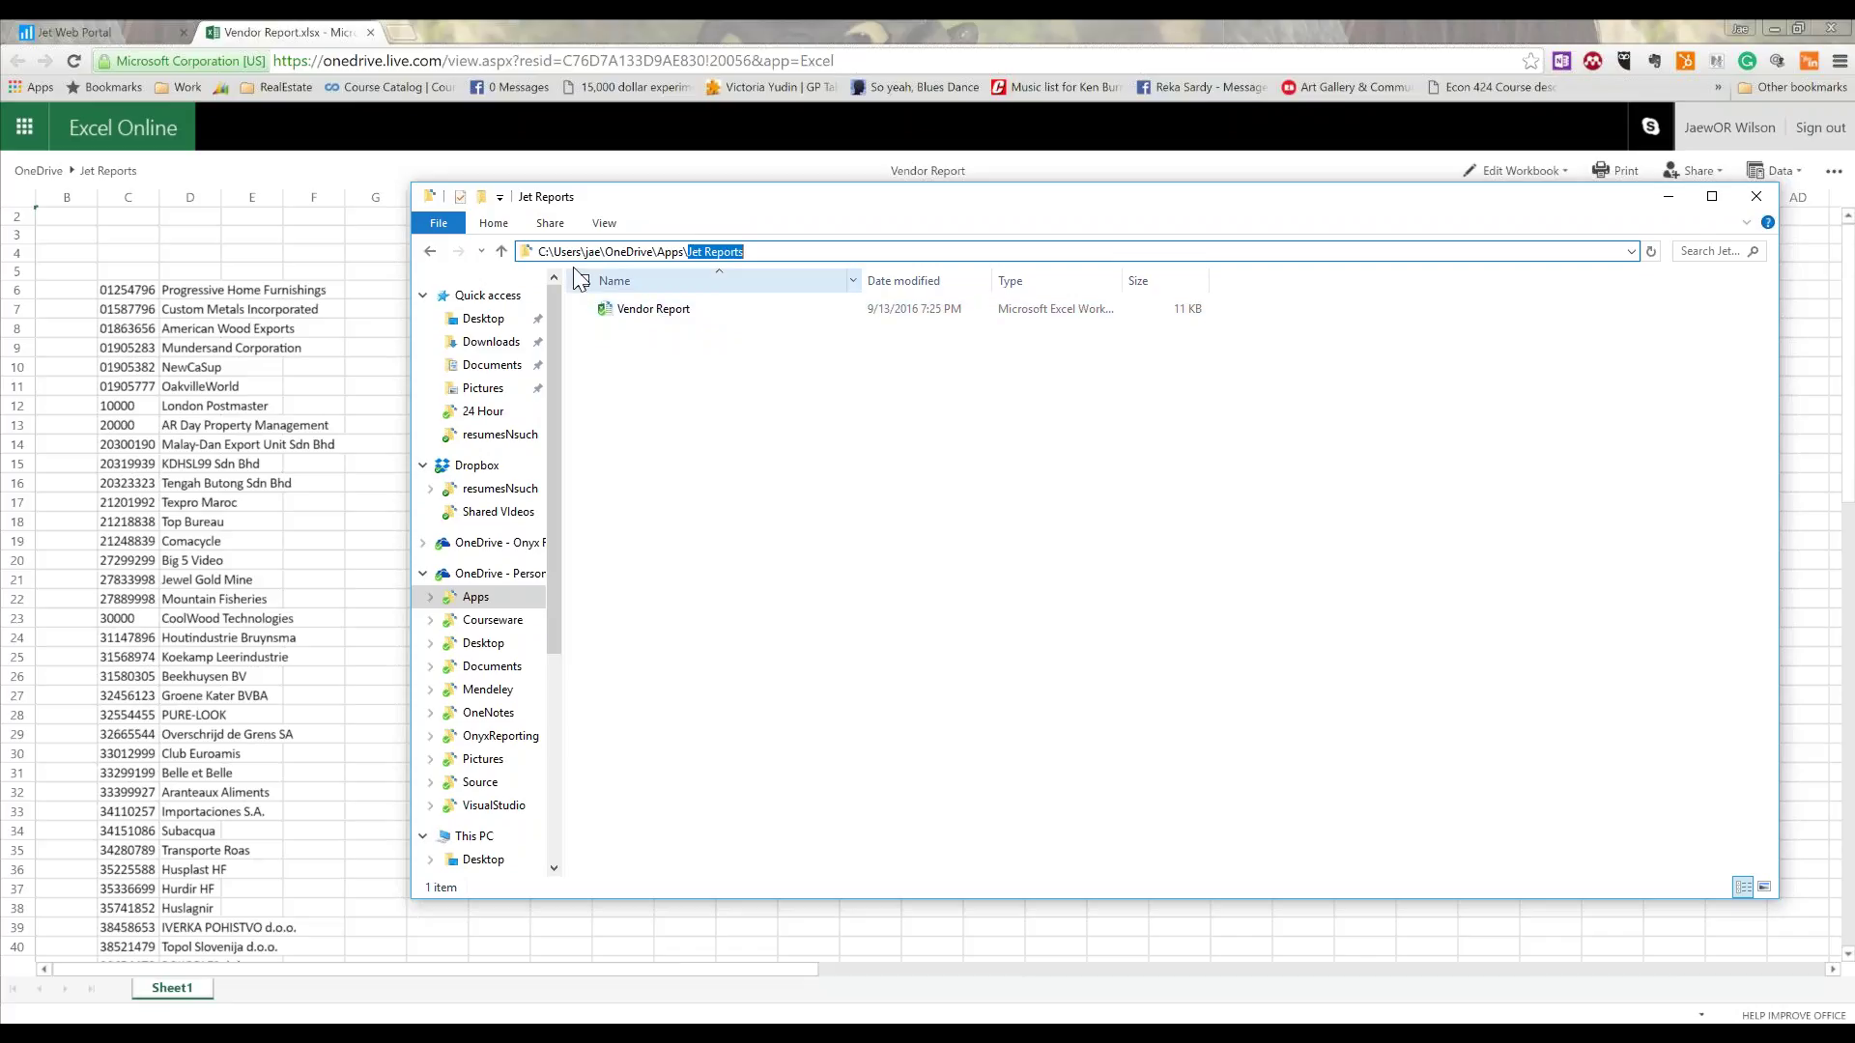
click(270, 388)
Open the Vendor Report via Edit Workbook > Edit in Excel, letting Chrome launch desktop Excel.
click(275, 386)
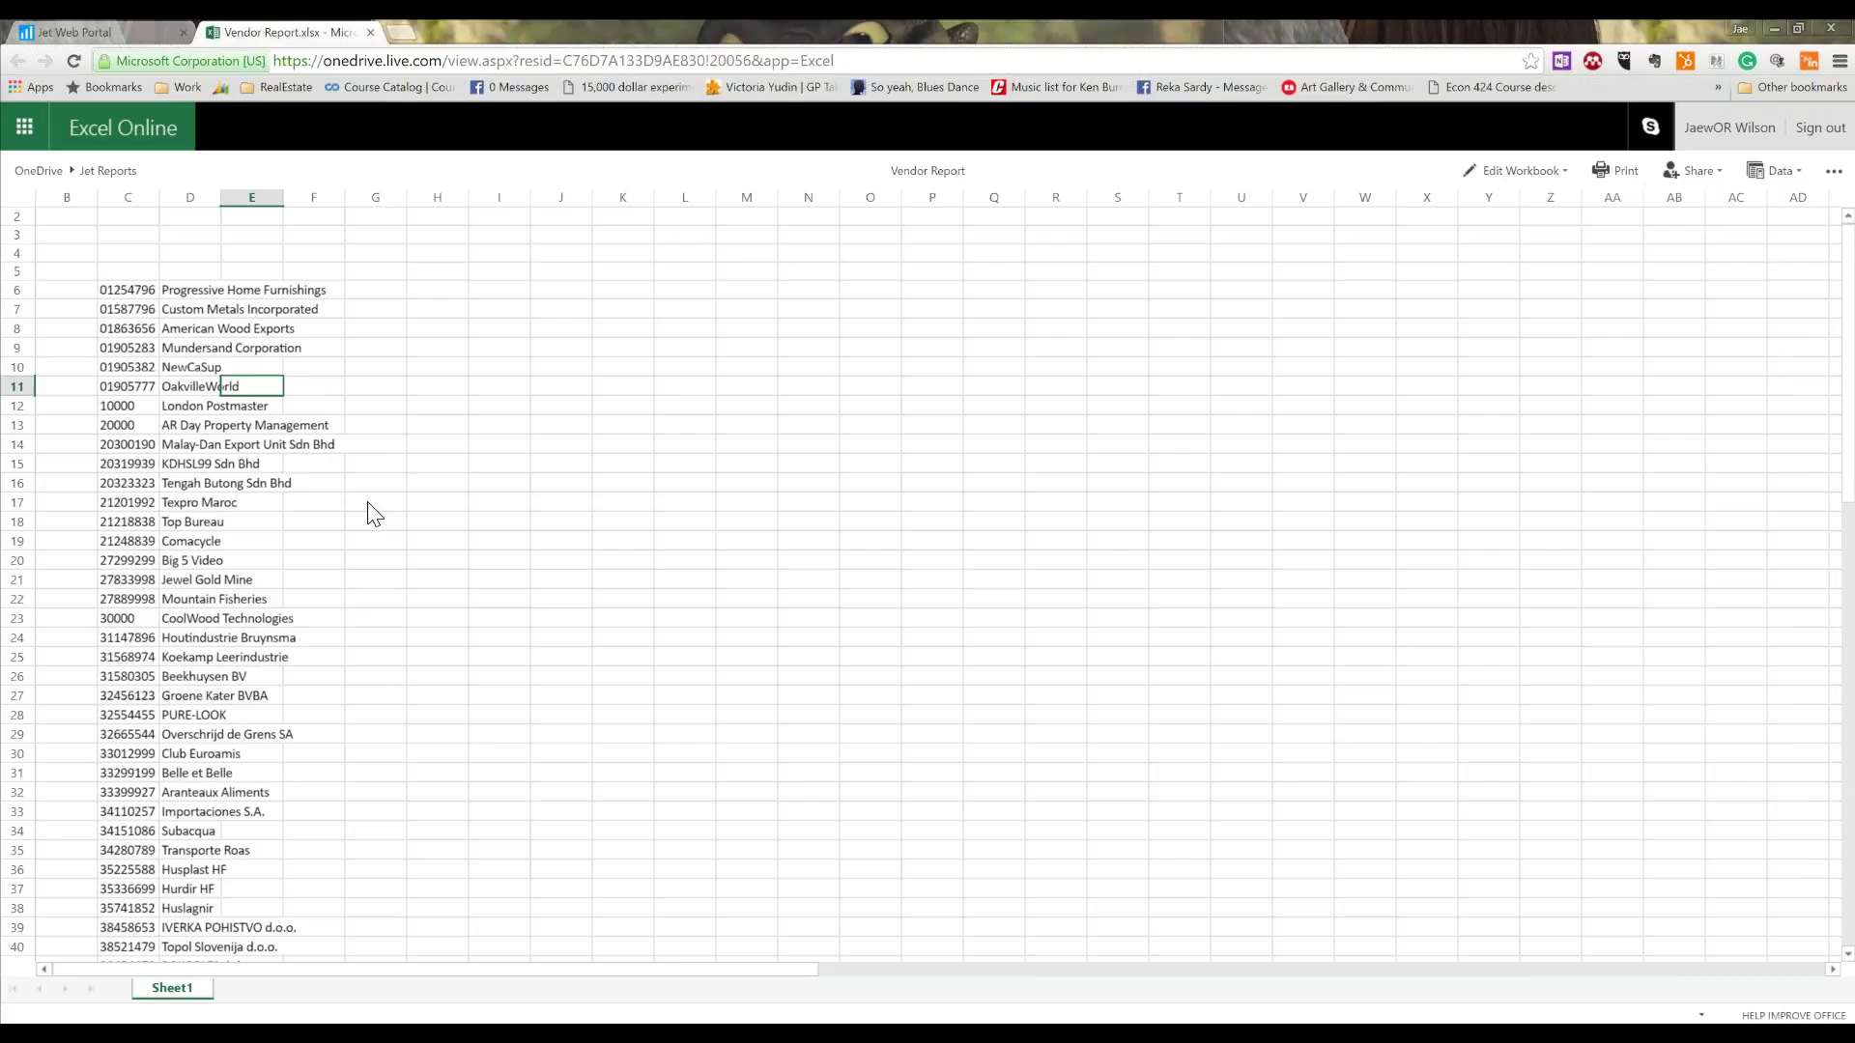
scroll(521, 570, down, 3)
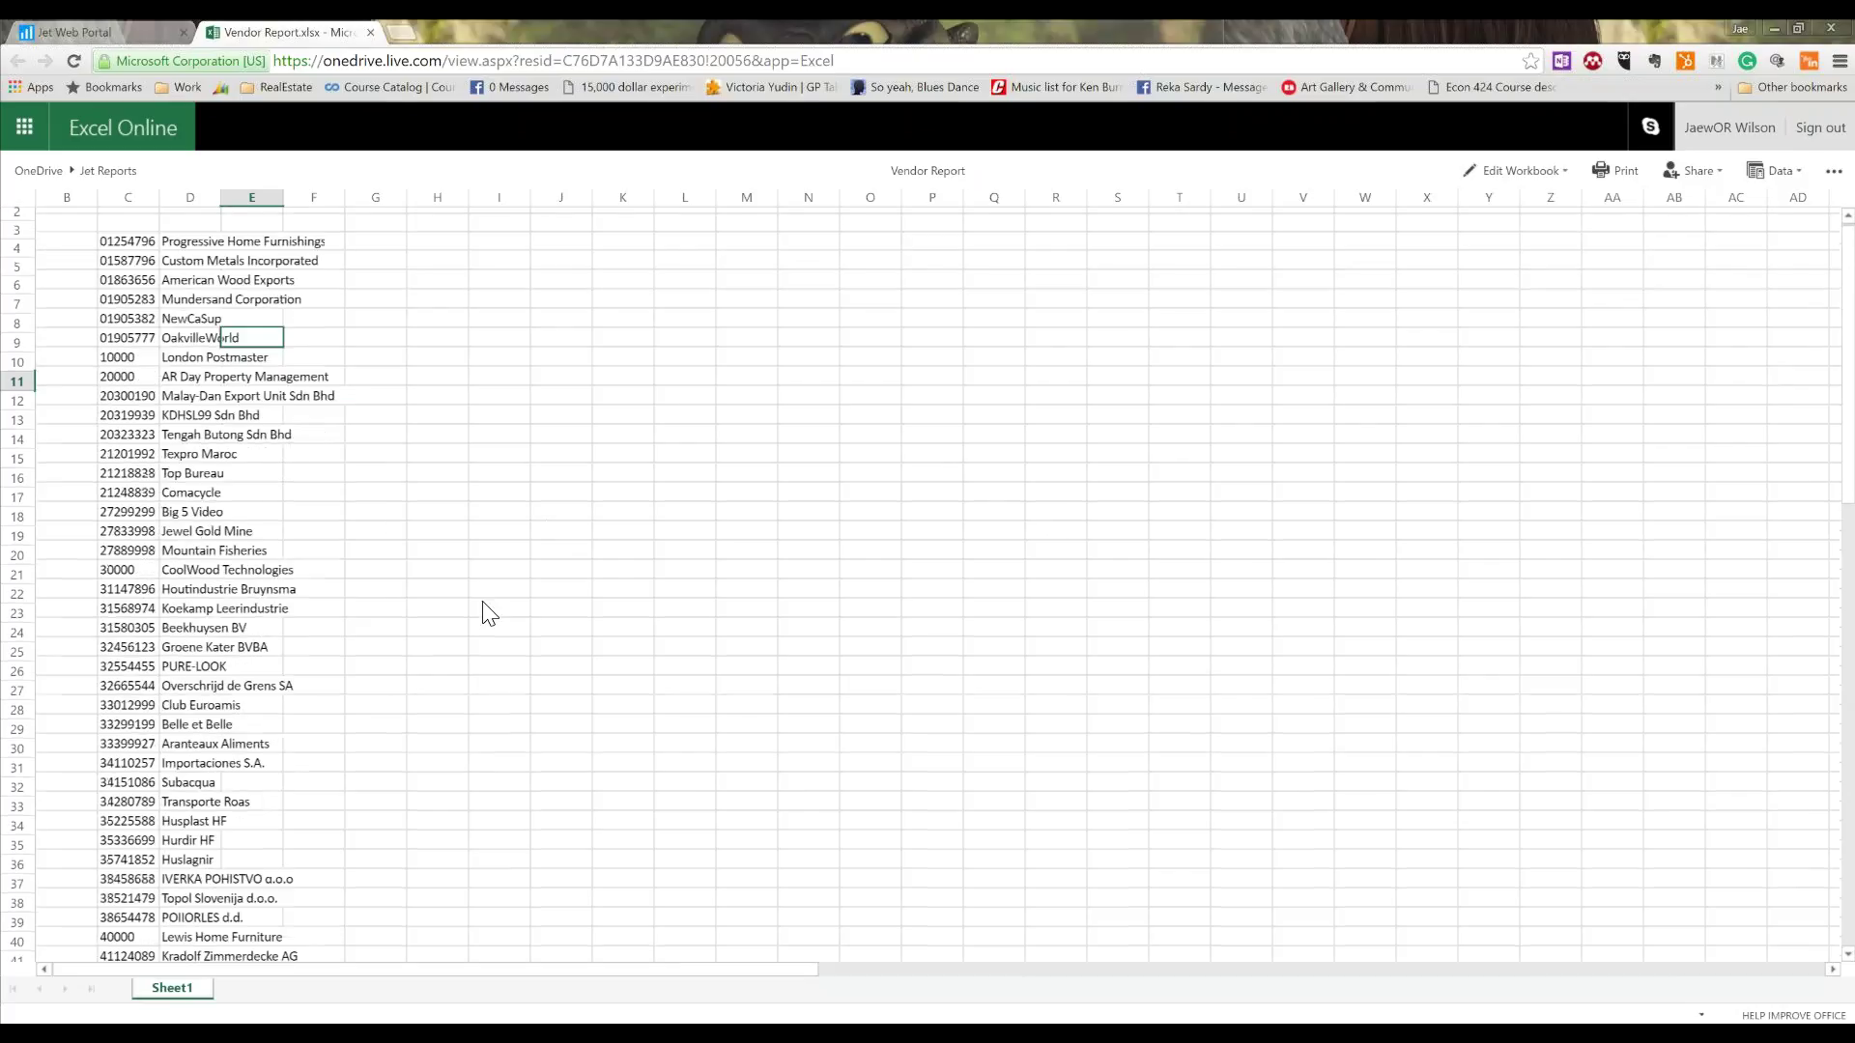
scroll(145, 300, up, 3)
click(136, 290)
click(182, 293)
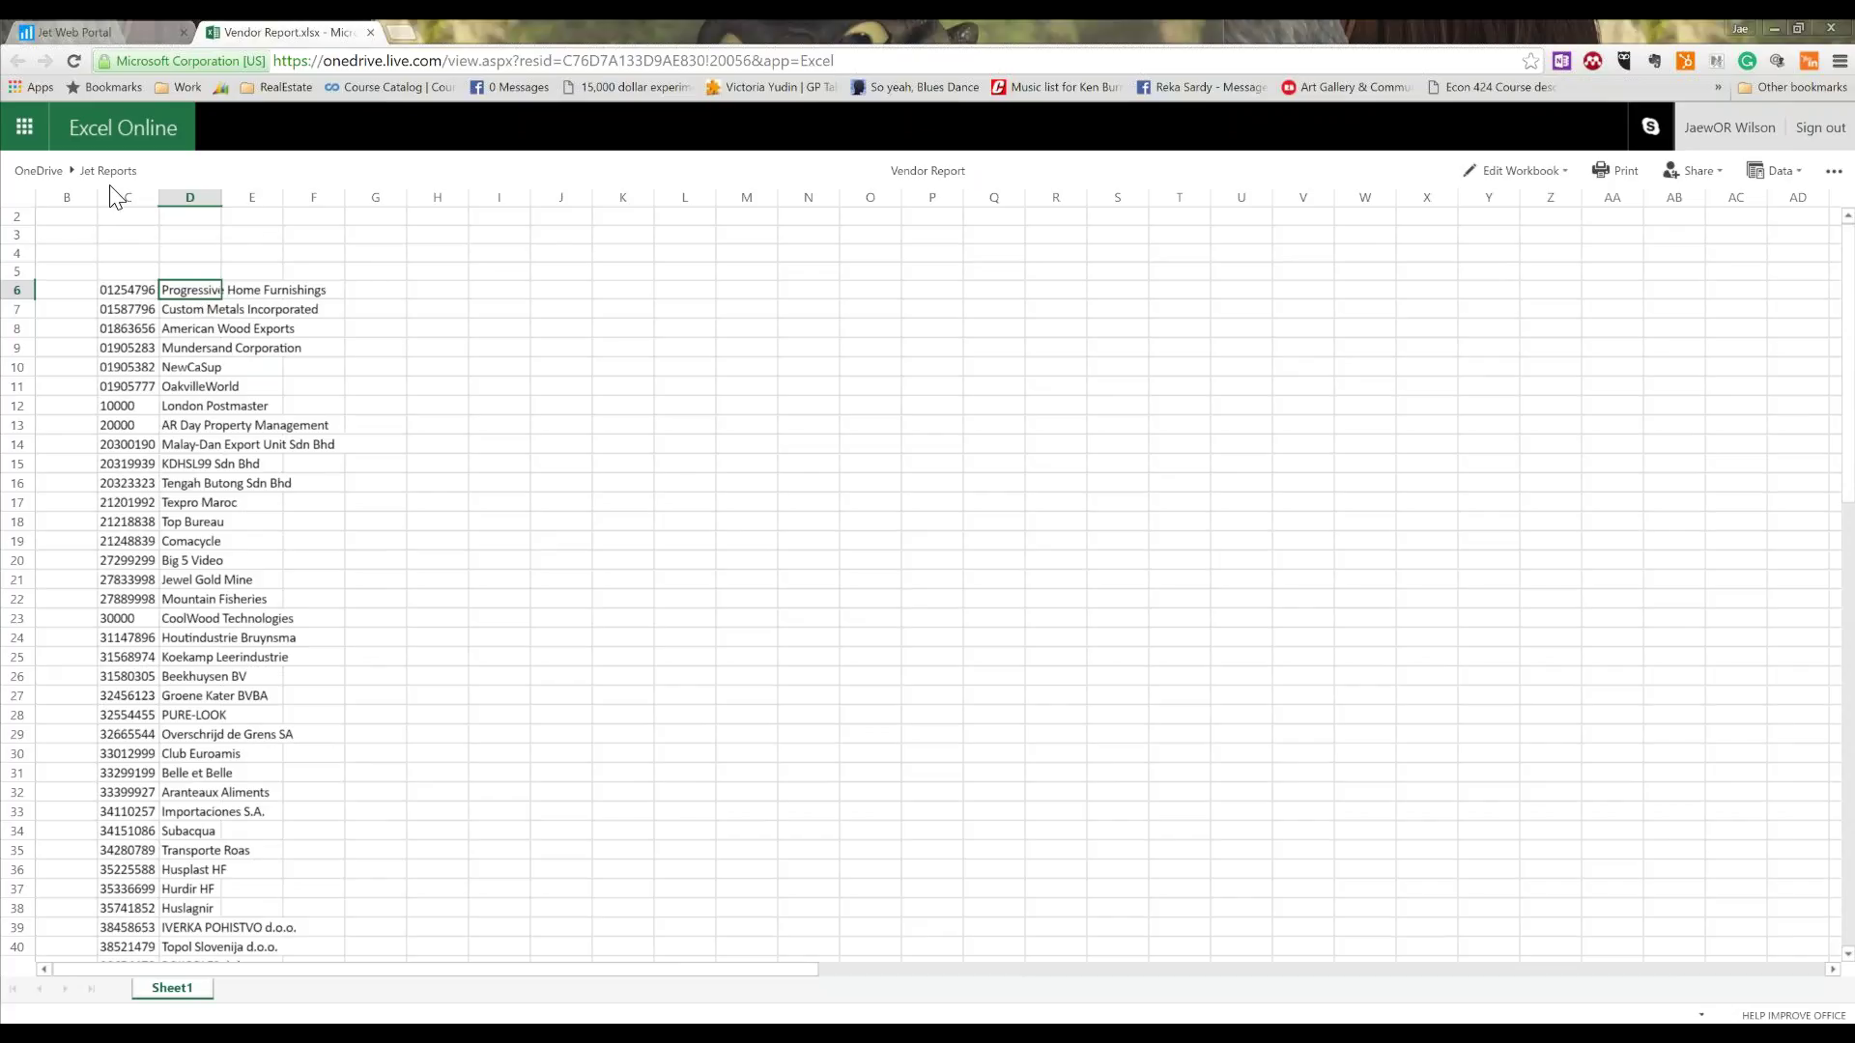
click(1535, 172)
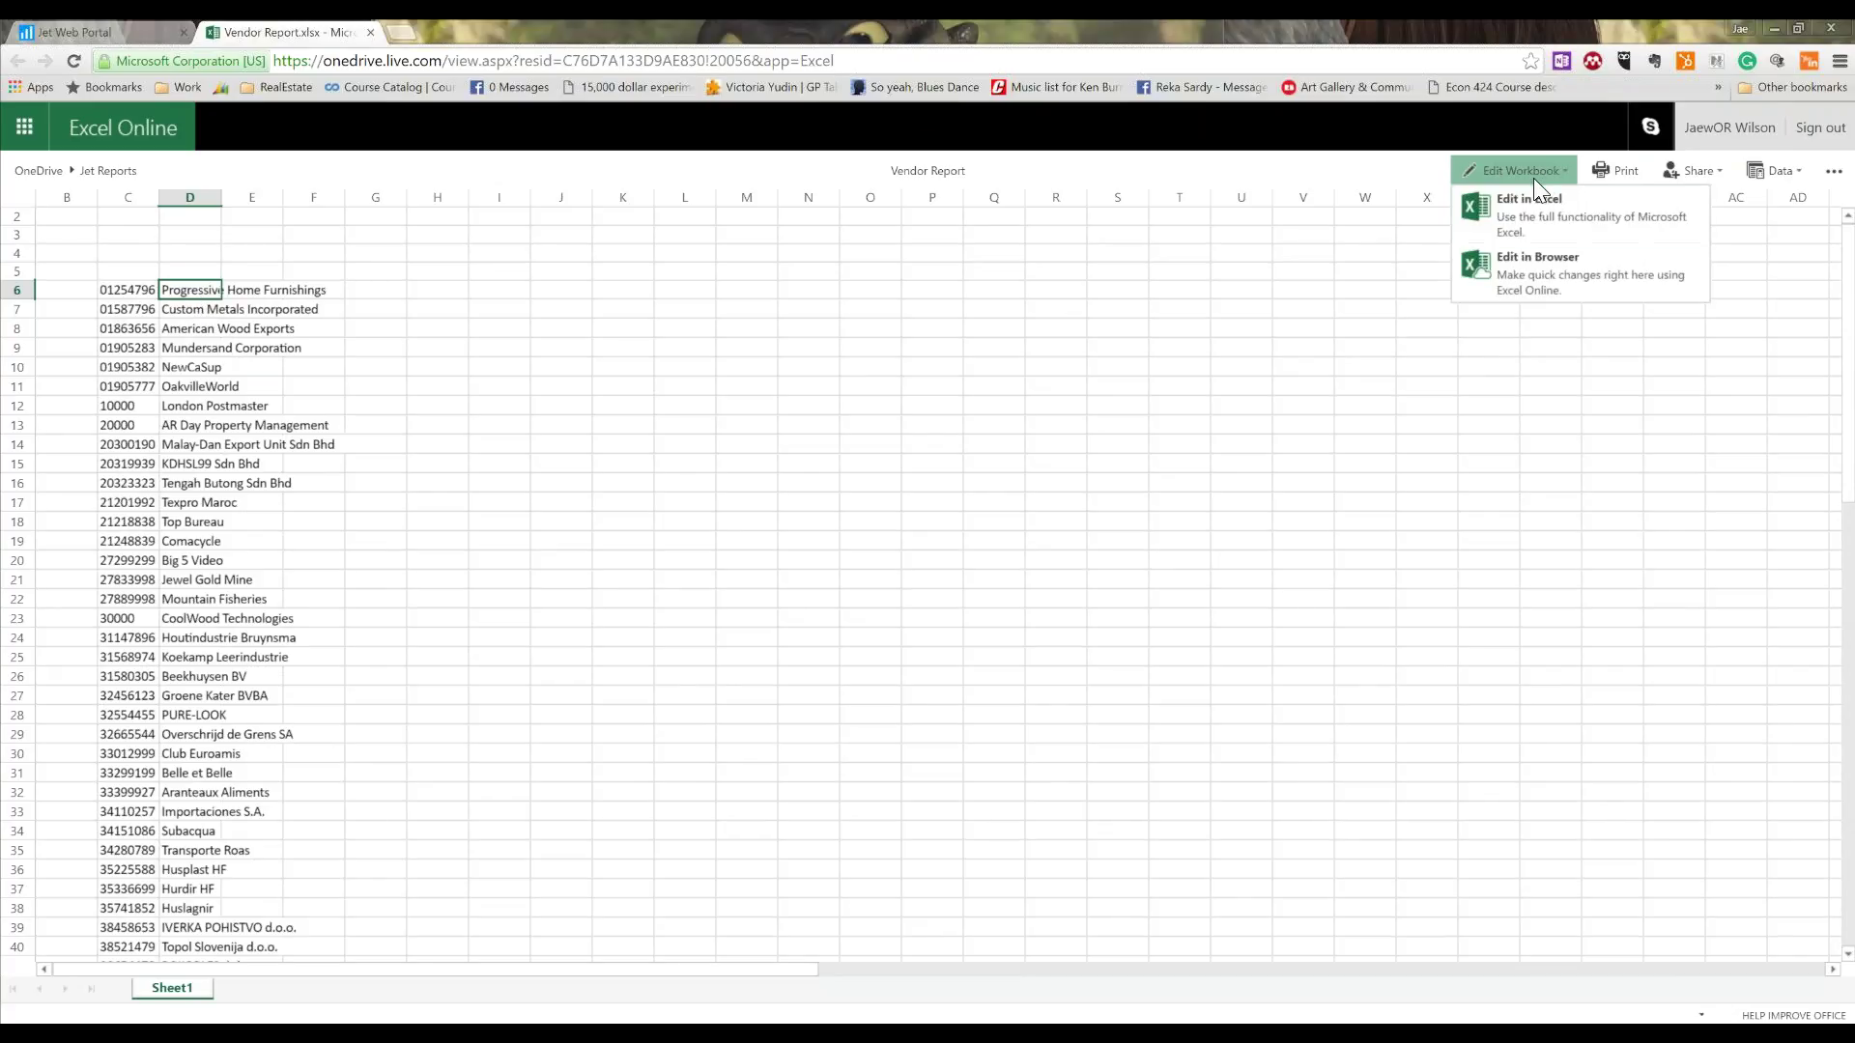
click(1531, 214)
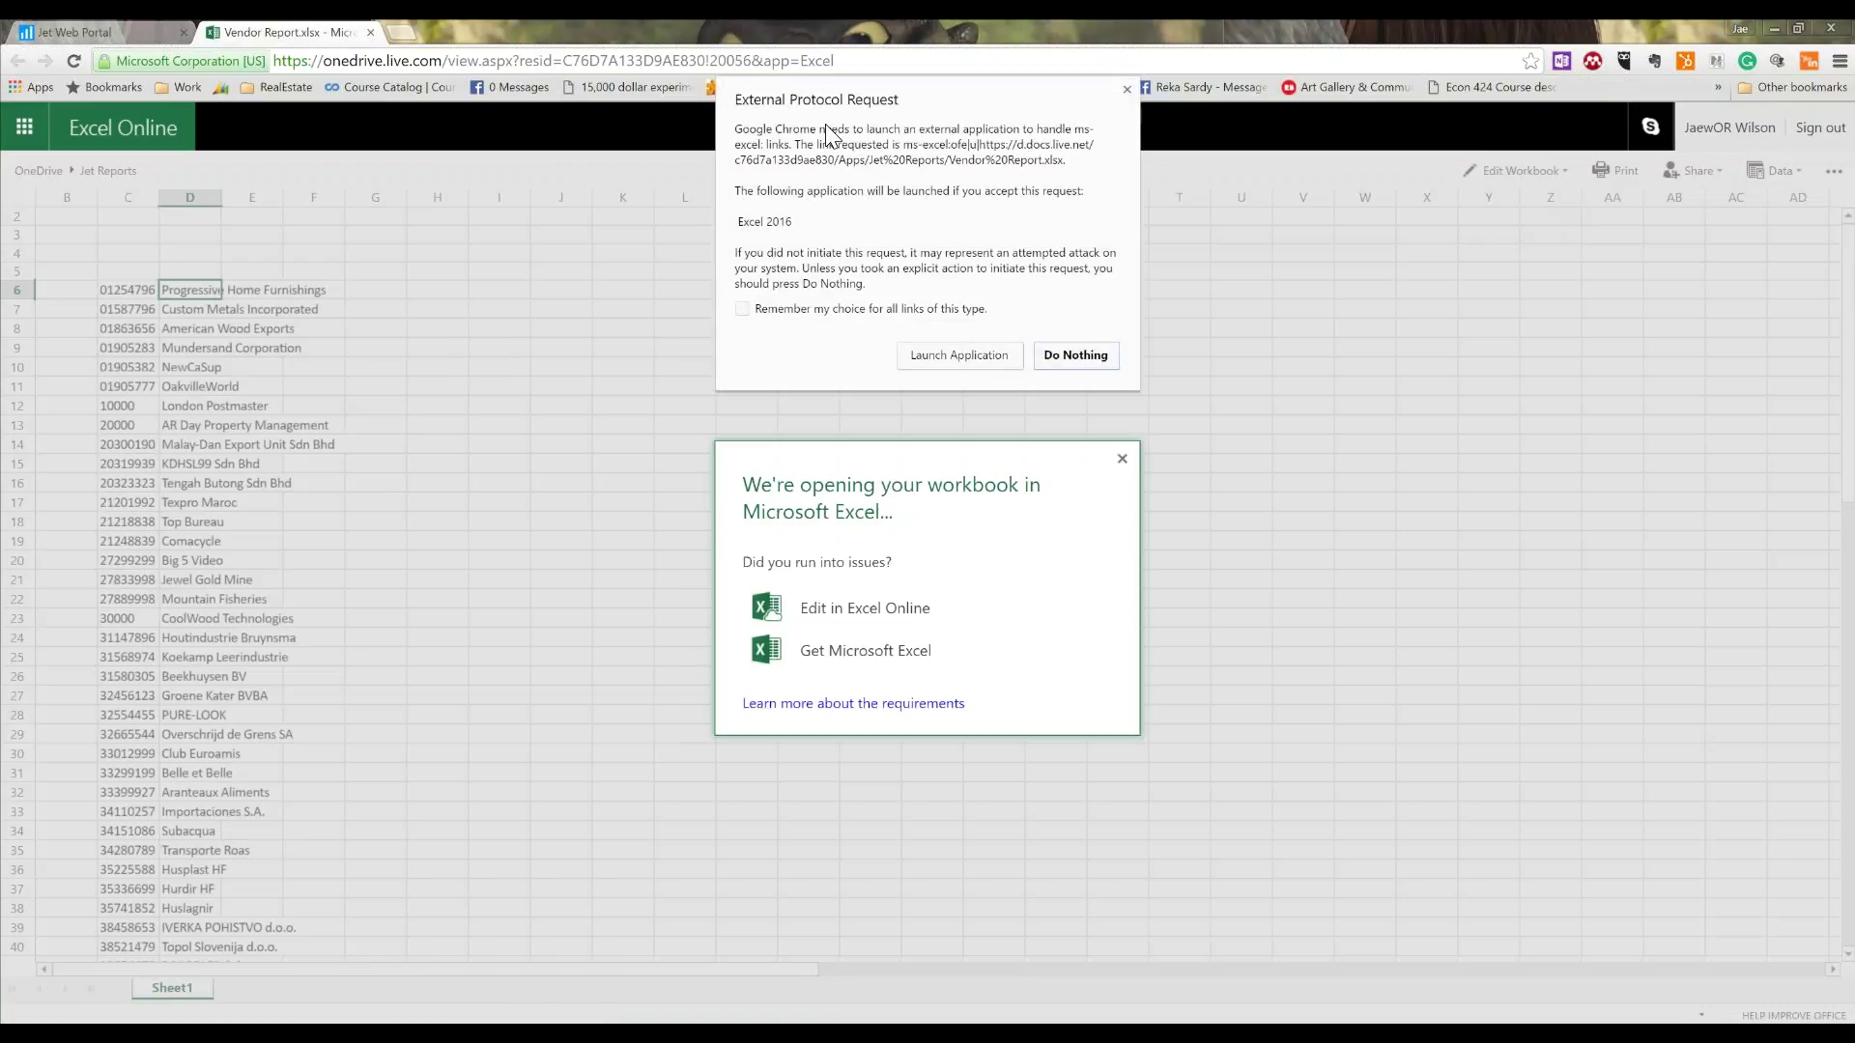
click(954, 351)
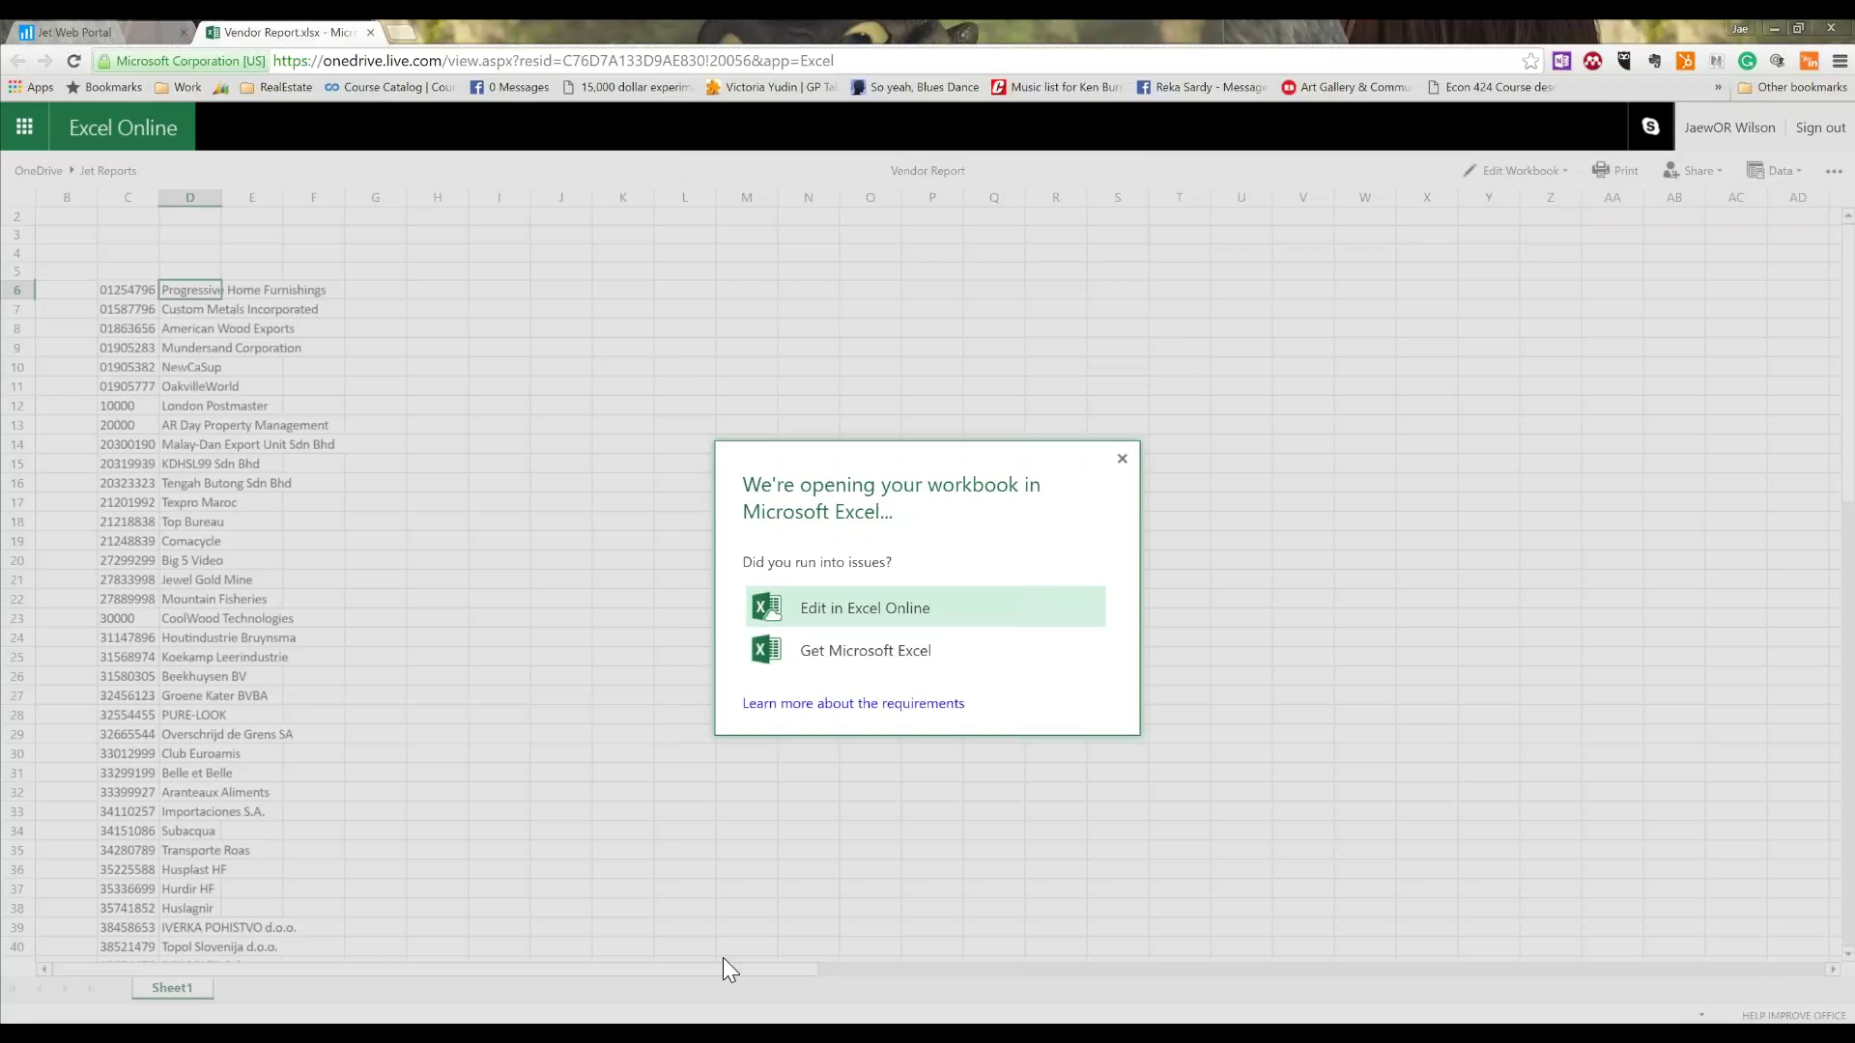
click(495, 1034)
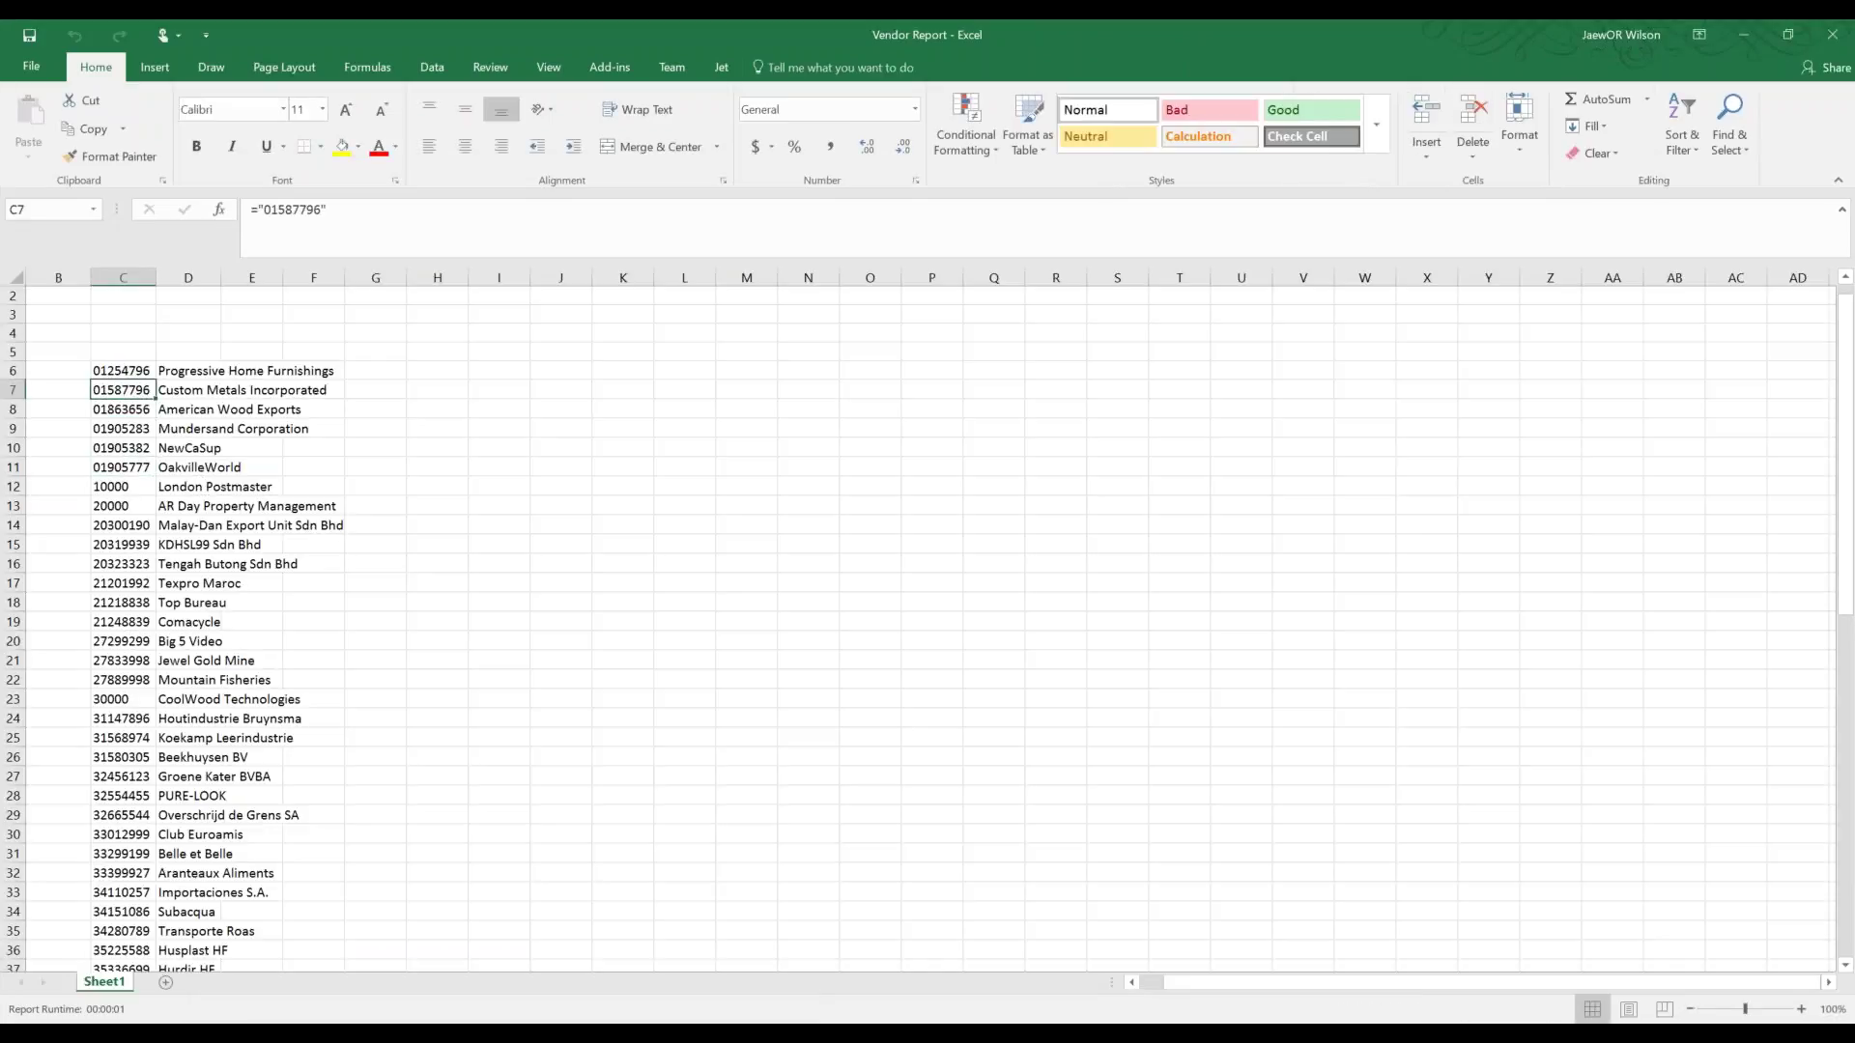
On the Jet ribbon tab, select the vendor block C6:G22 and switch to Jet design mode.
click(721, 67)
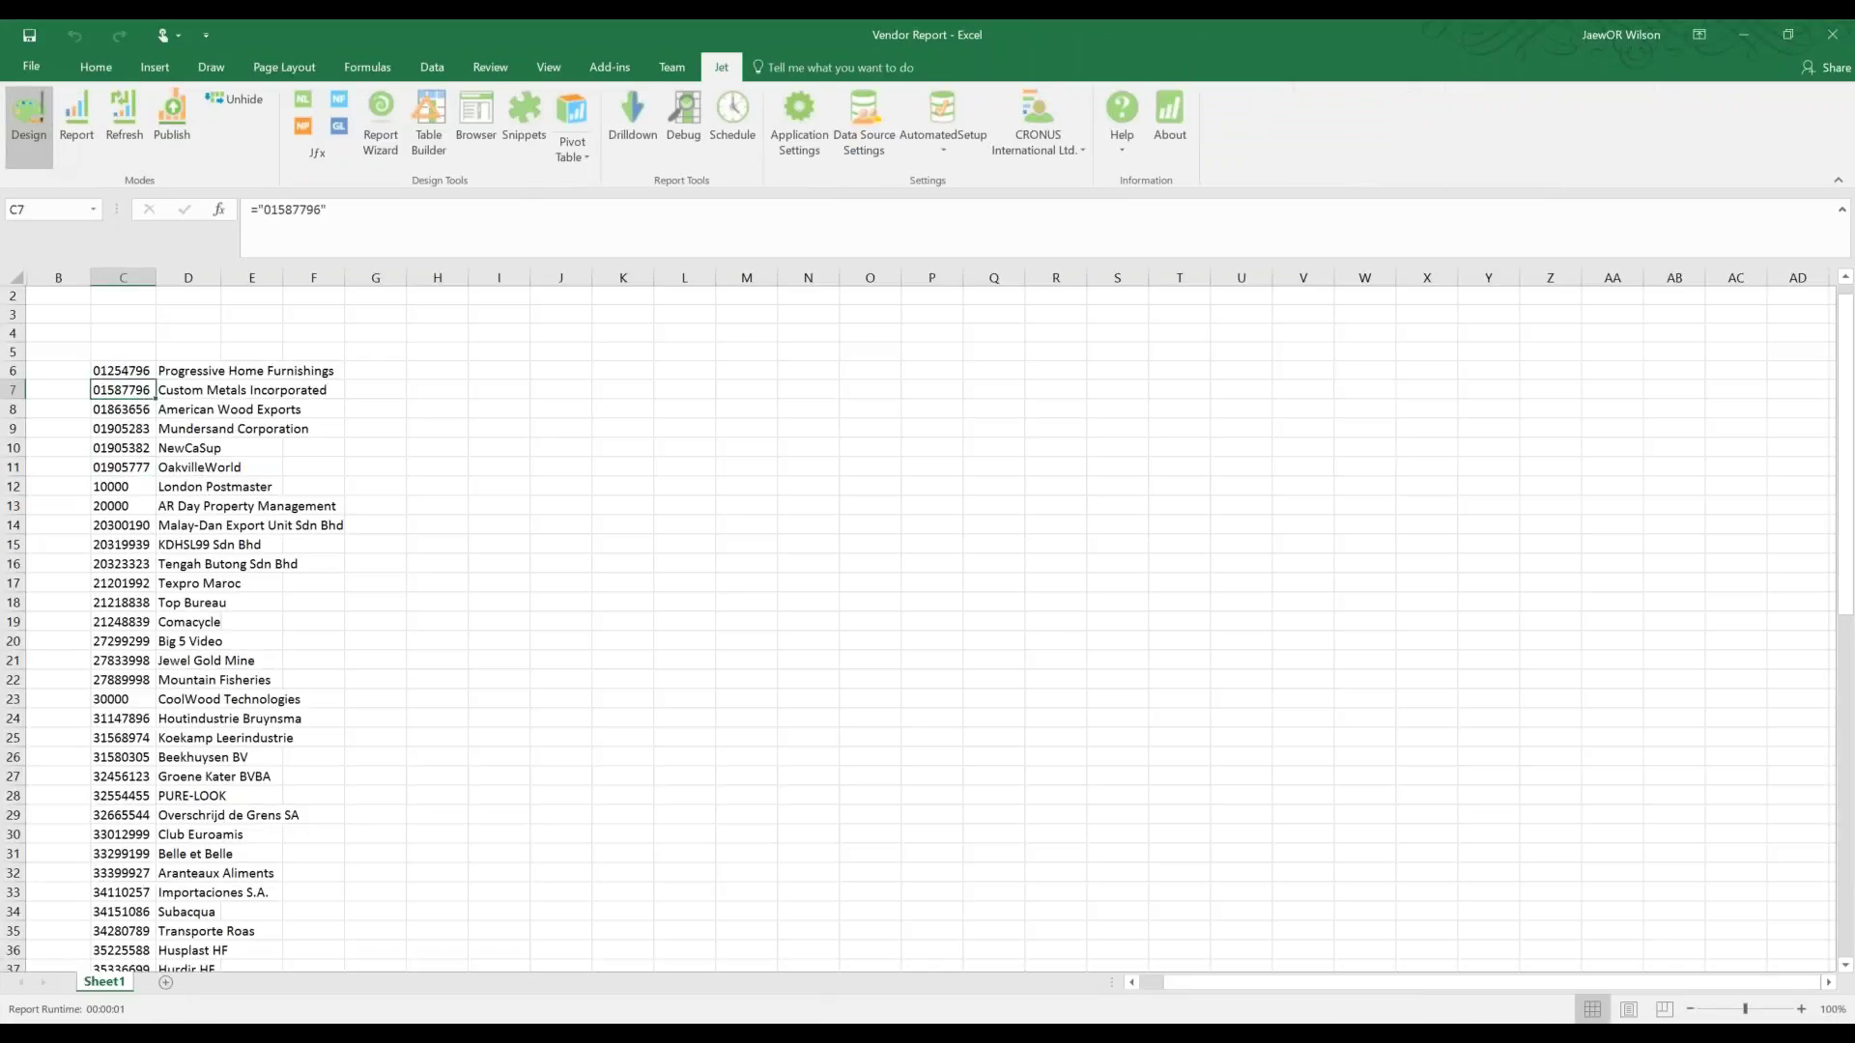
click(122, 377)
mouse_move(121, 378)
mouse_down()
mouse_move(200, 391)
mouse_move(368, 576)
mouse_move(397, 666)
mouse_up()
drag(684, 601, 684, 583)
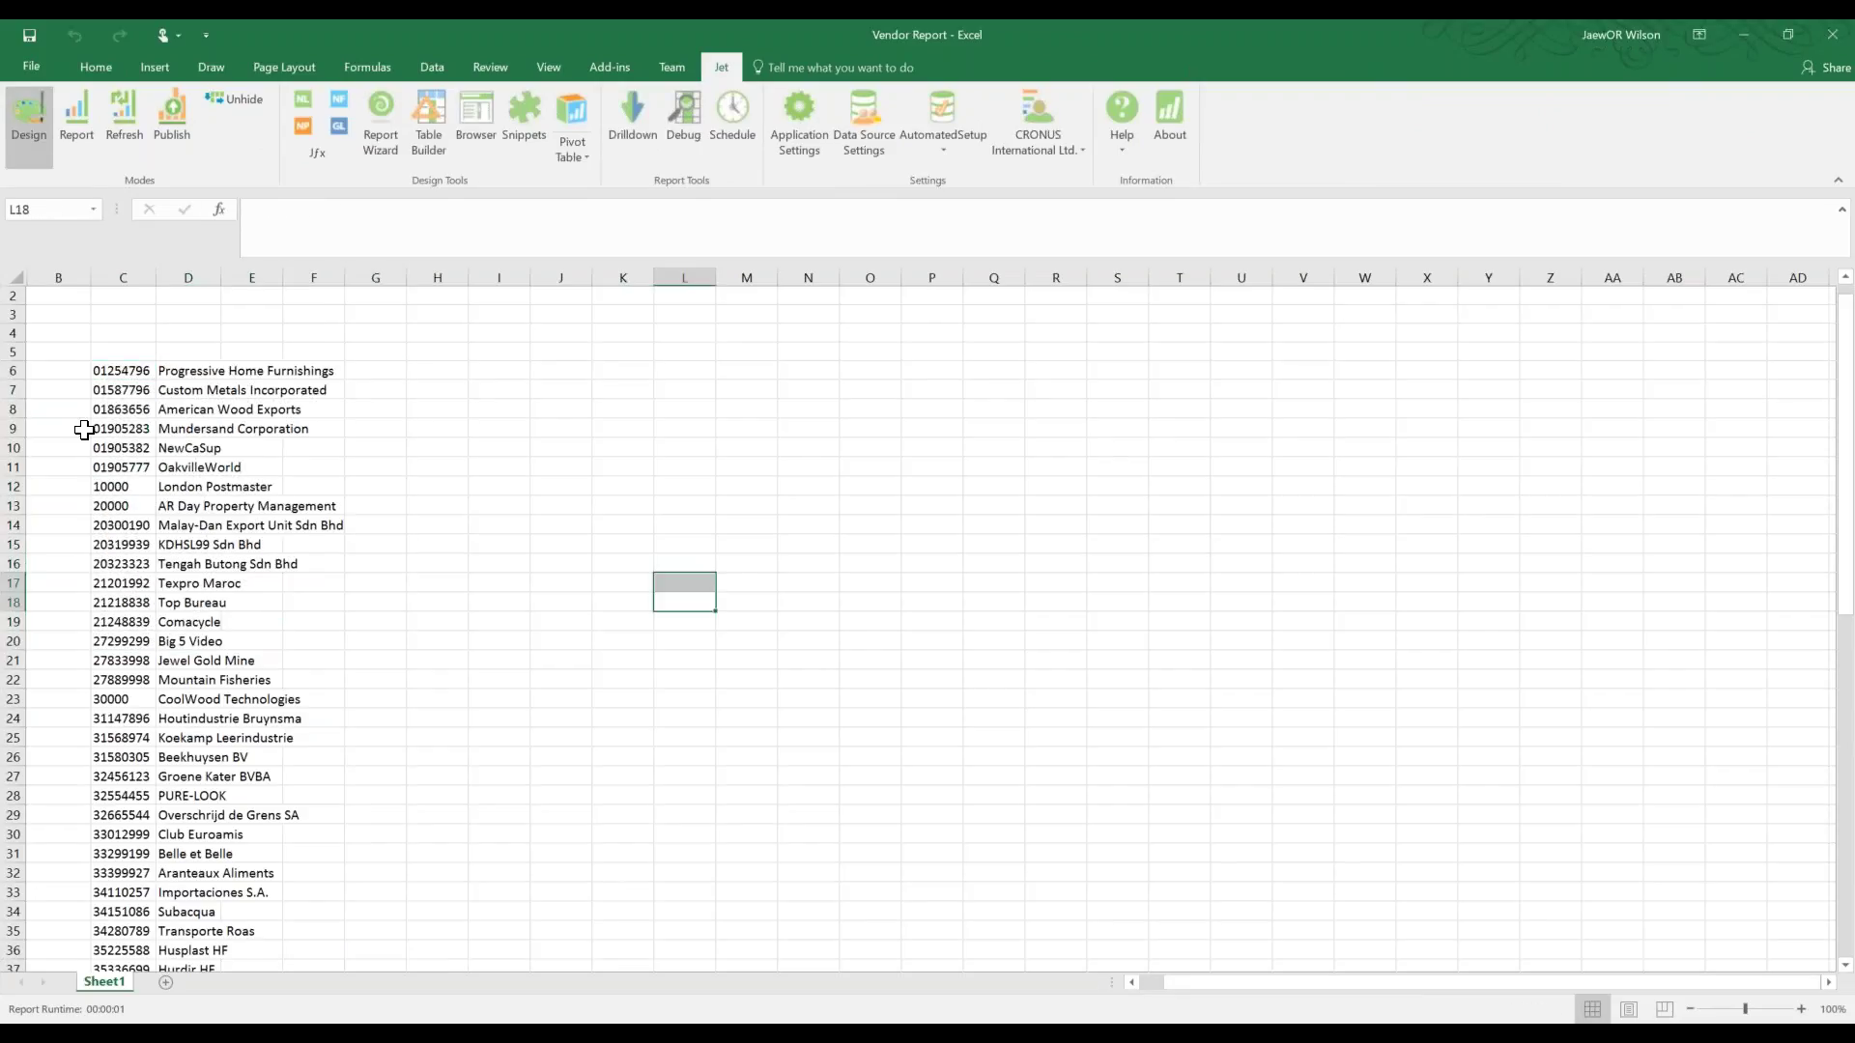
click(28, 135)
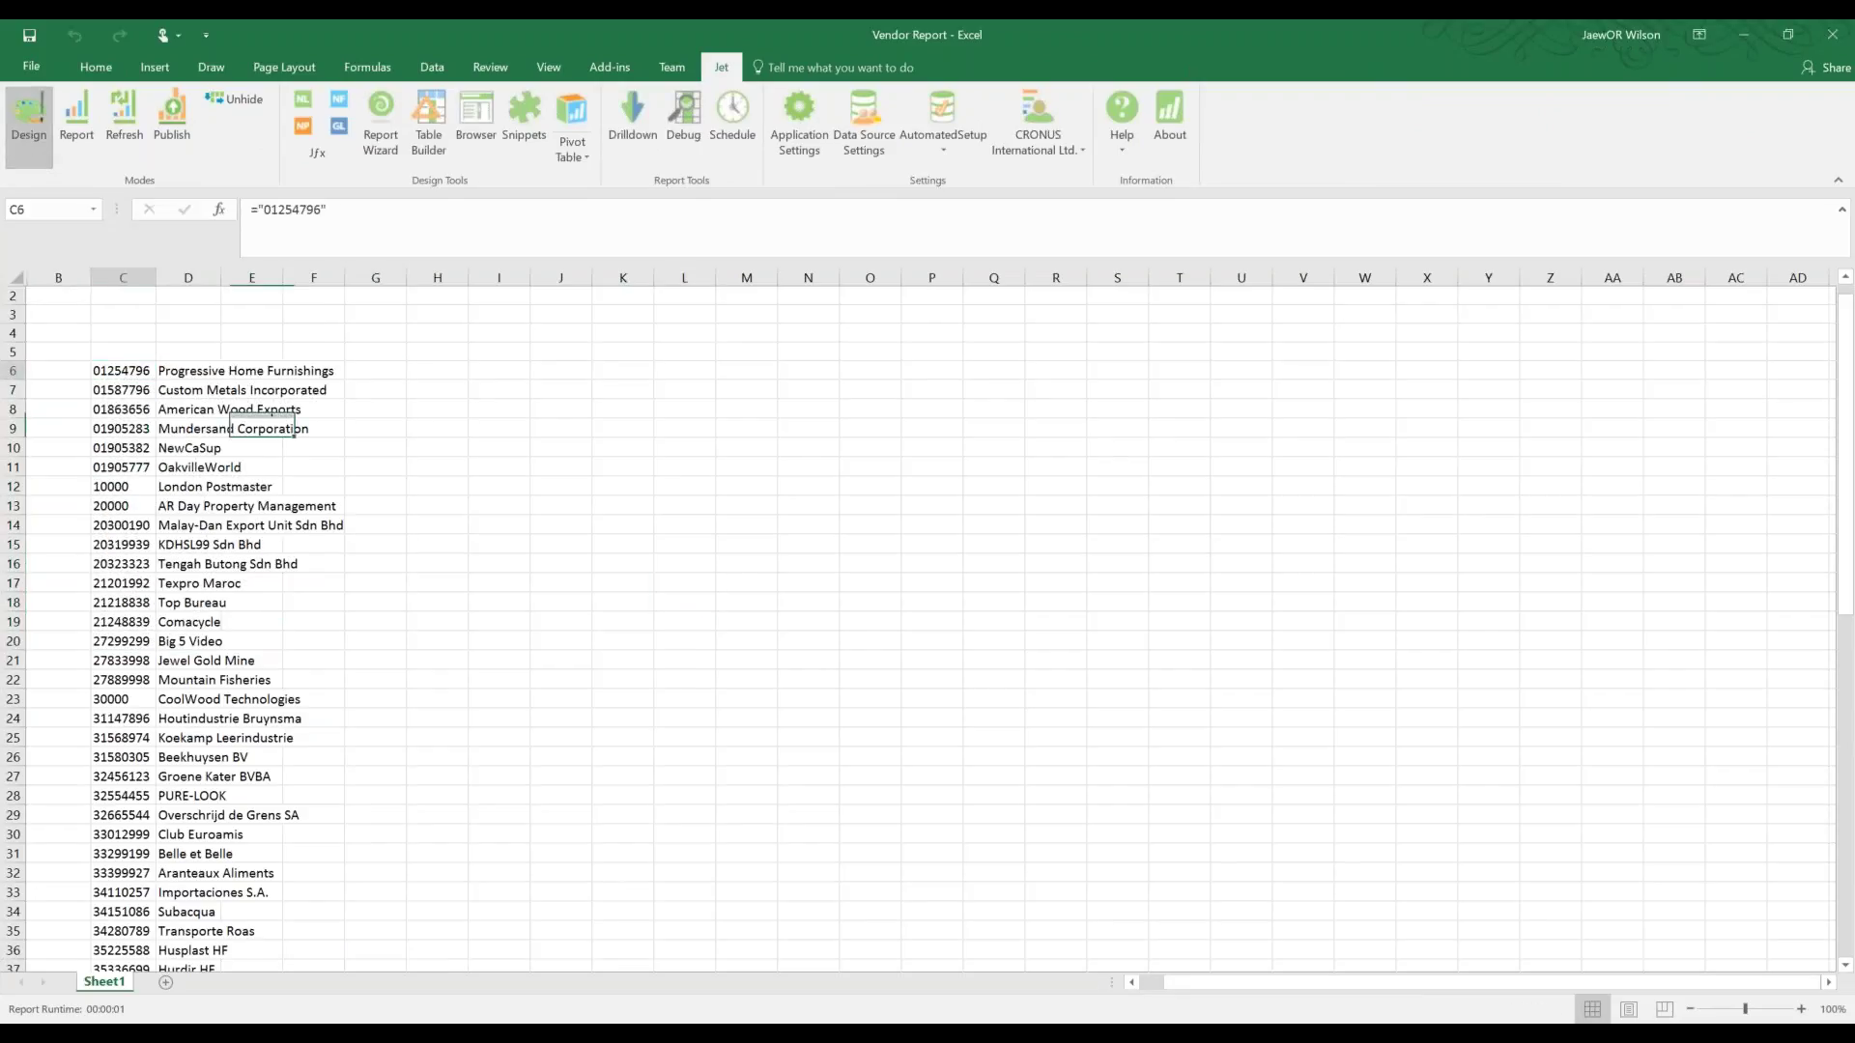
AutoFit column D to its longest vendor name, Custom Metals Incorporated.
click(214, 389)
double_click(221, 277)
click(107, 370)
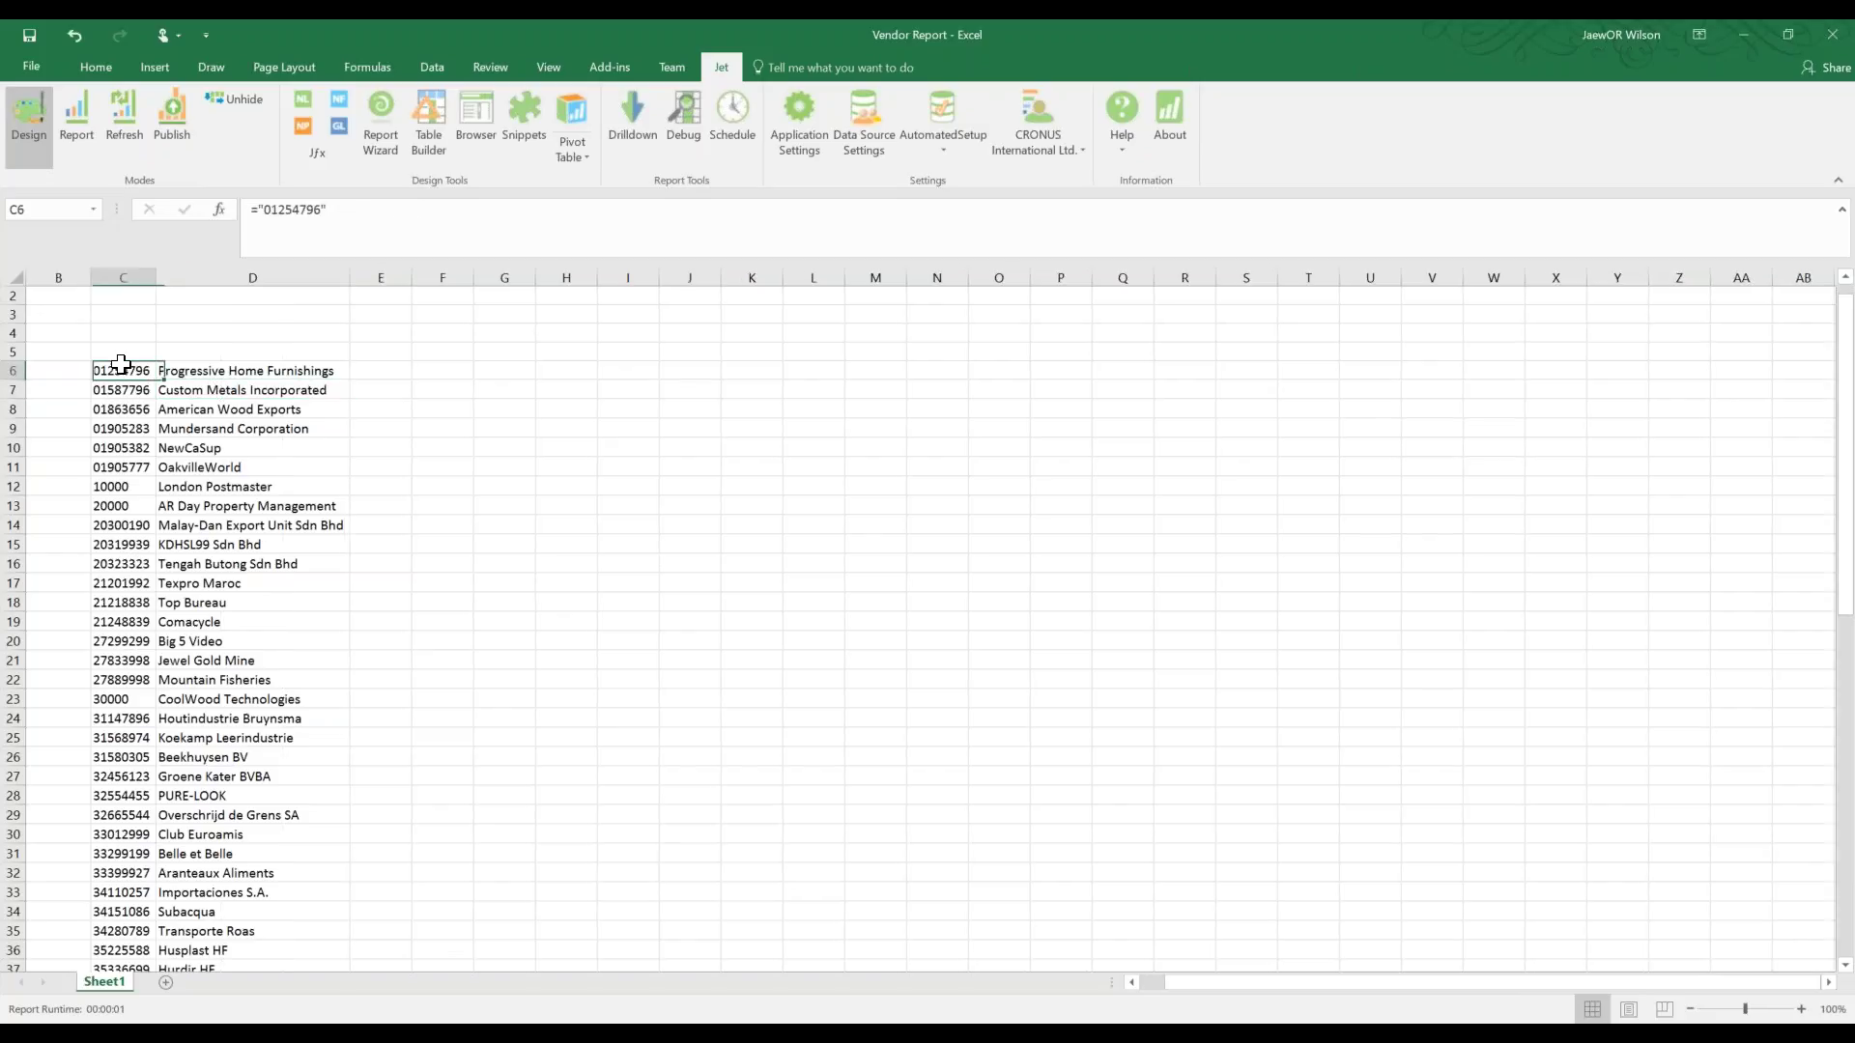
drag(107, 370, 234, 384)
click(155, 450)
click(188, 466)
click(120, 526)
click(111, 371)
Return to the Vendor Report.xlsx window in Chrome.
mouse_move(496, 1033)
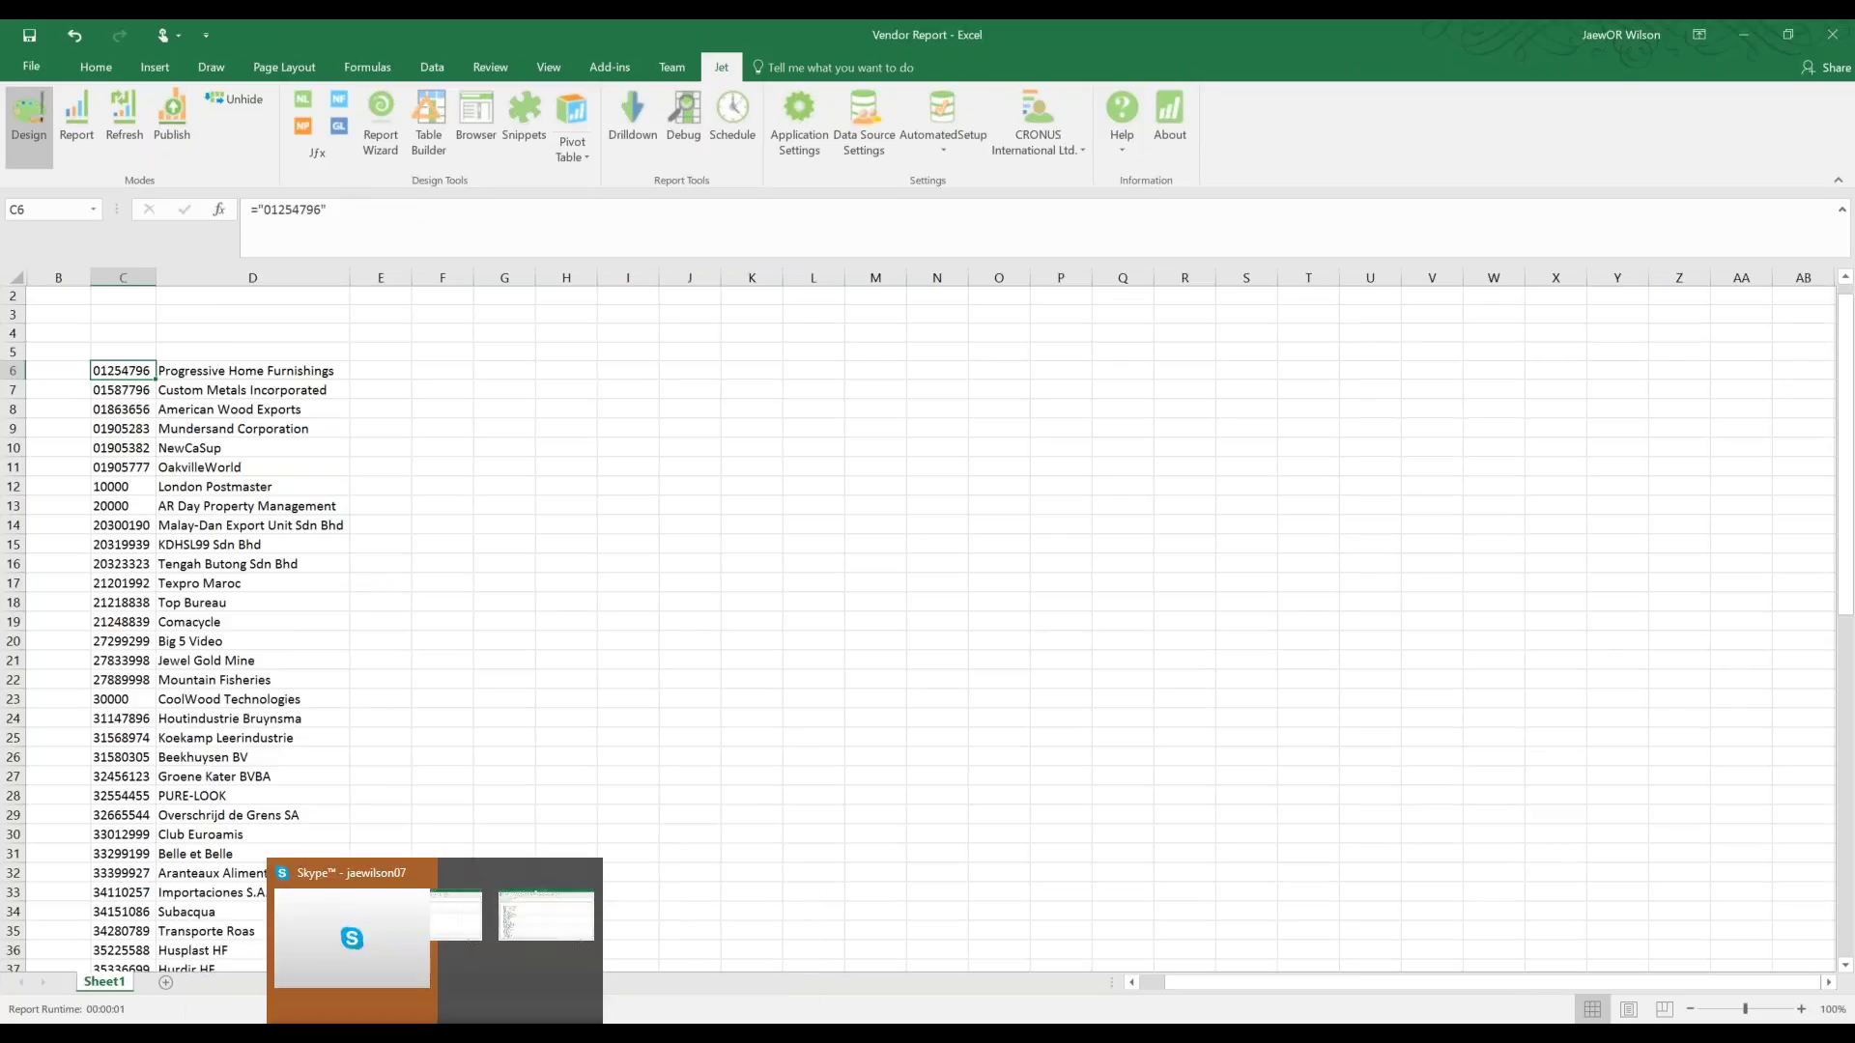
mouse_move(435, 1034)
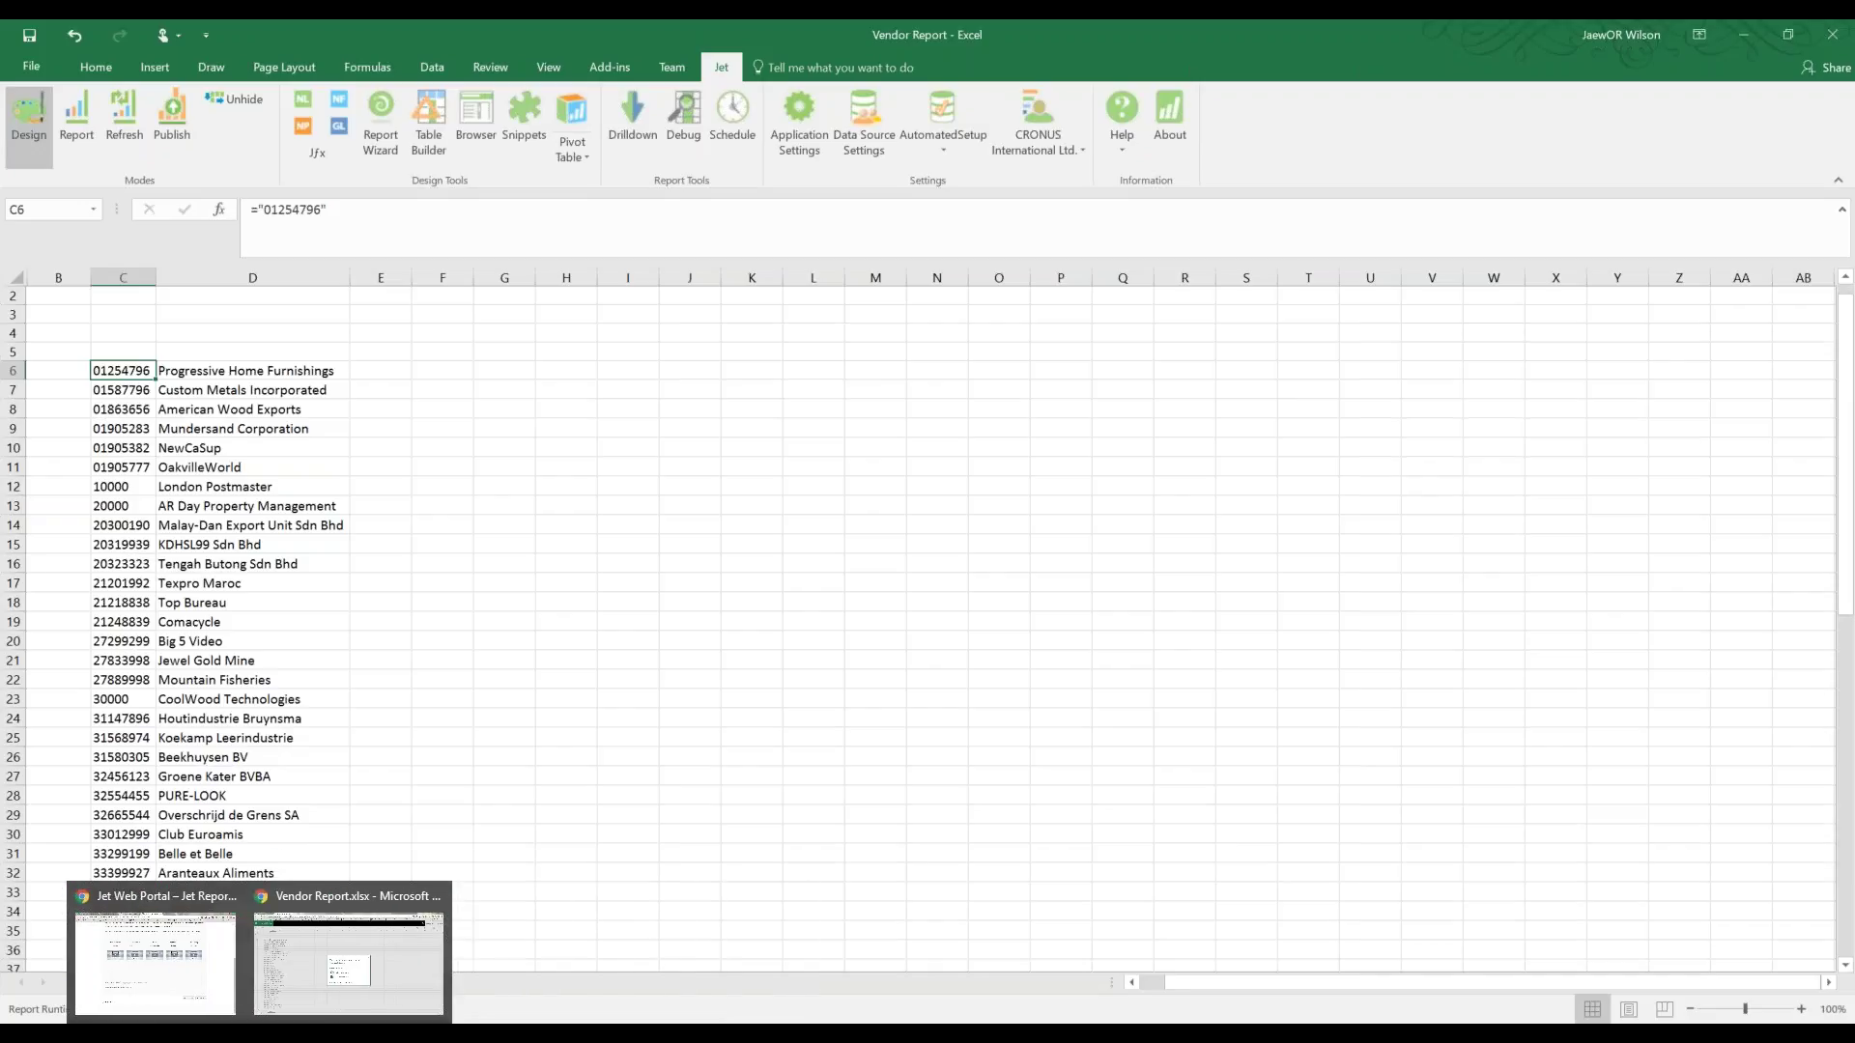
click(292, 972)
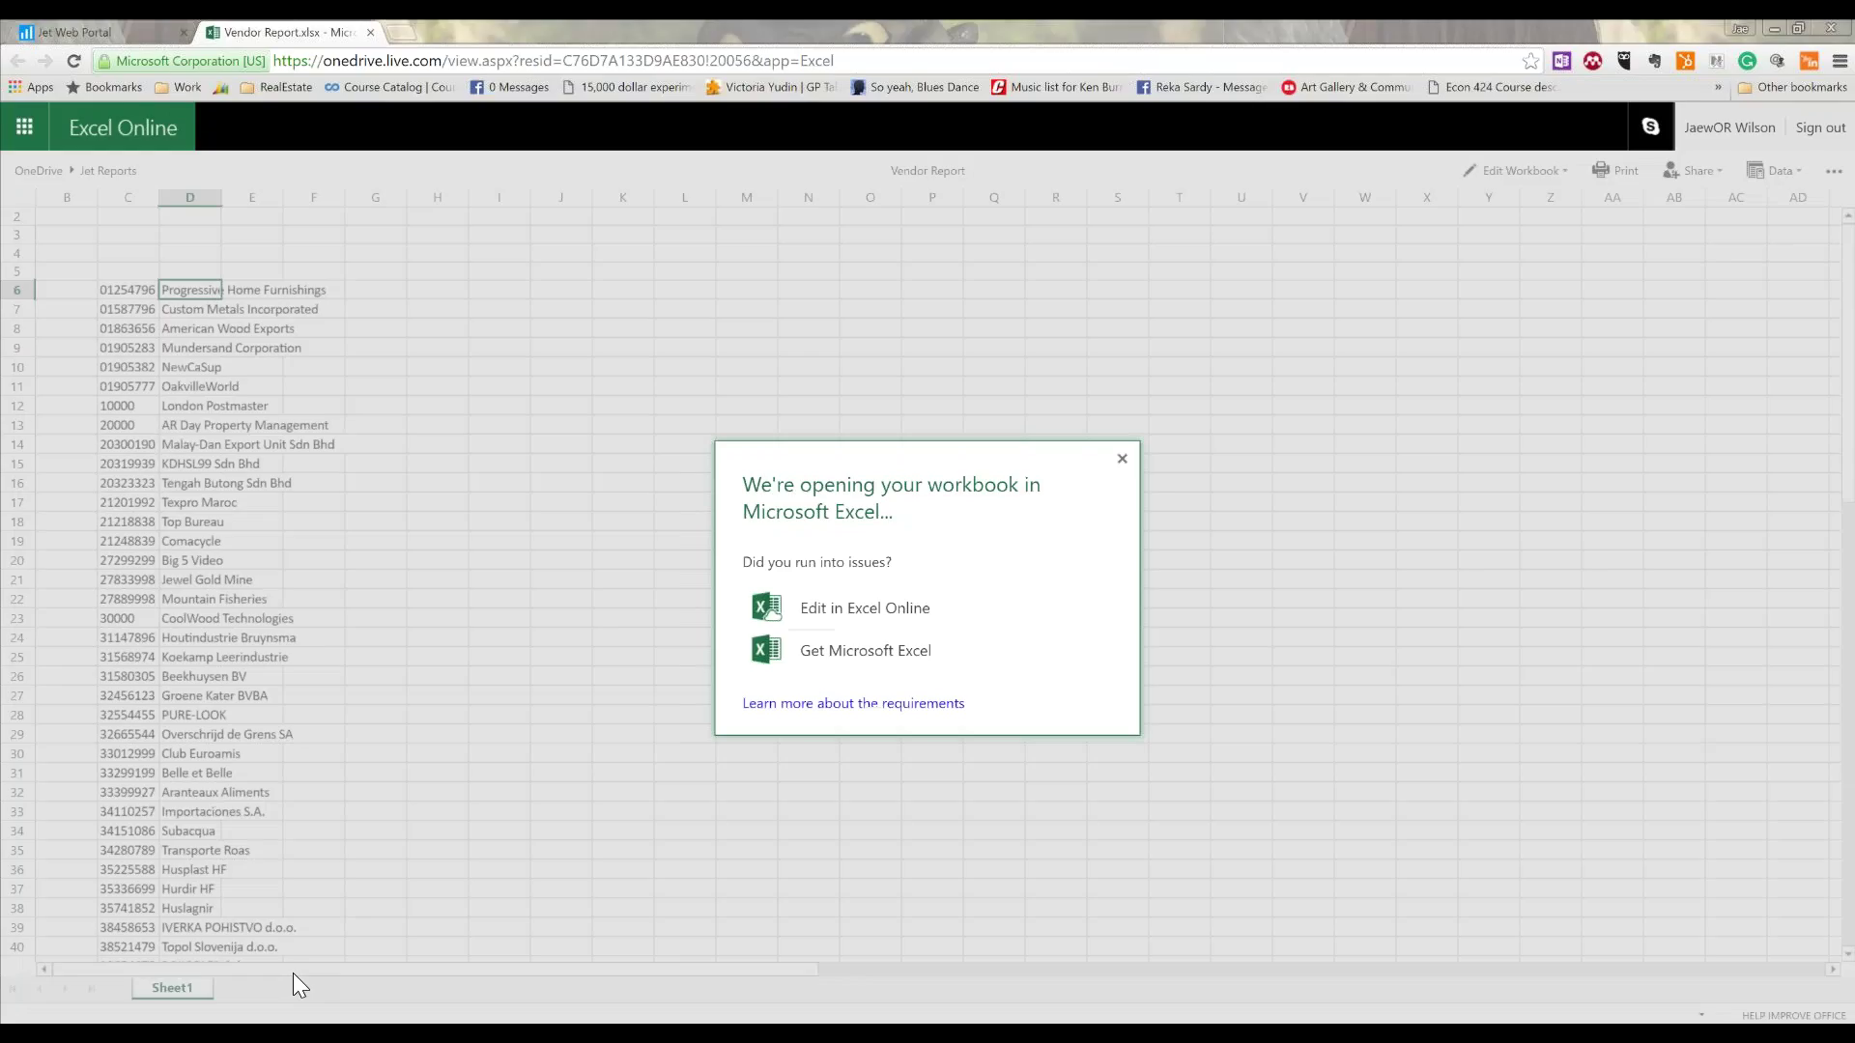
Dismiss the workbook-opening notice, show the Jet Web Portal tab, and switch to Notepad.
click(1122, 458)
key(ctrl+Tab)
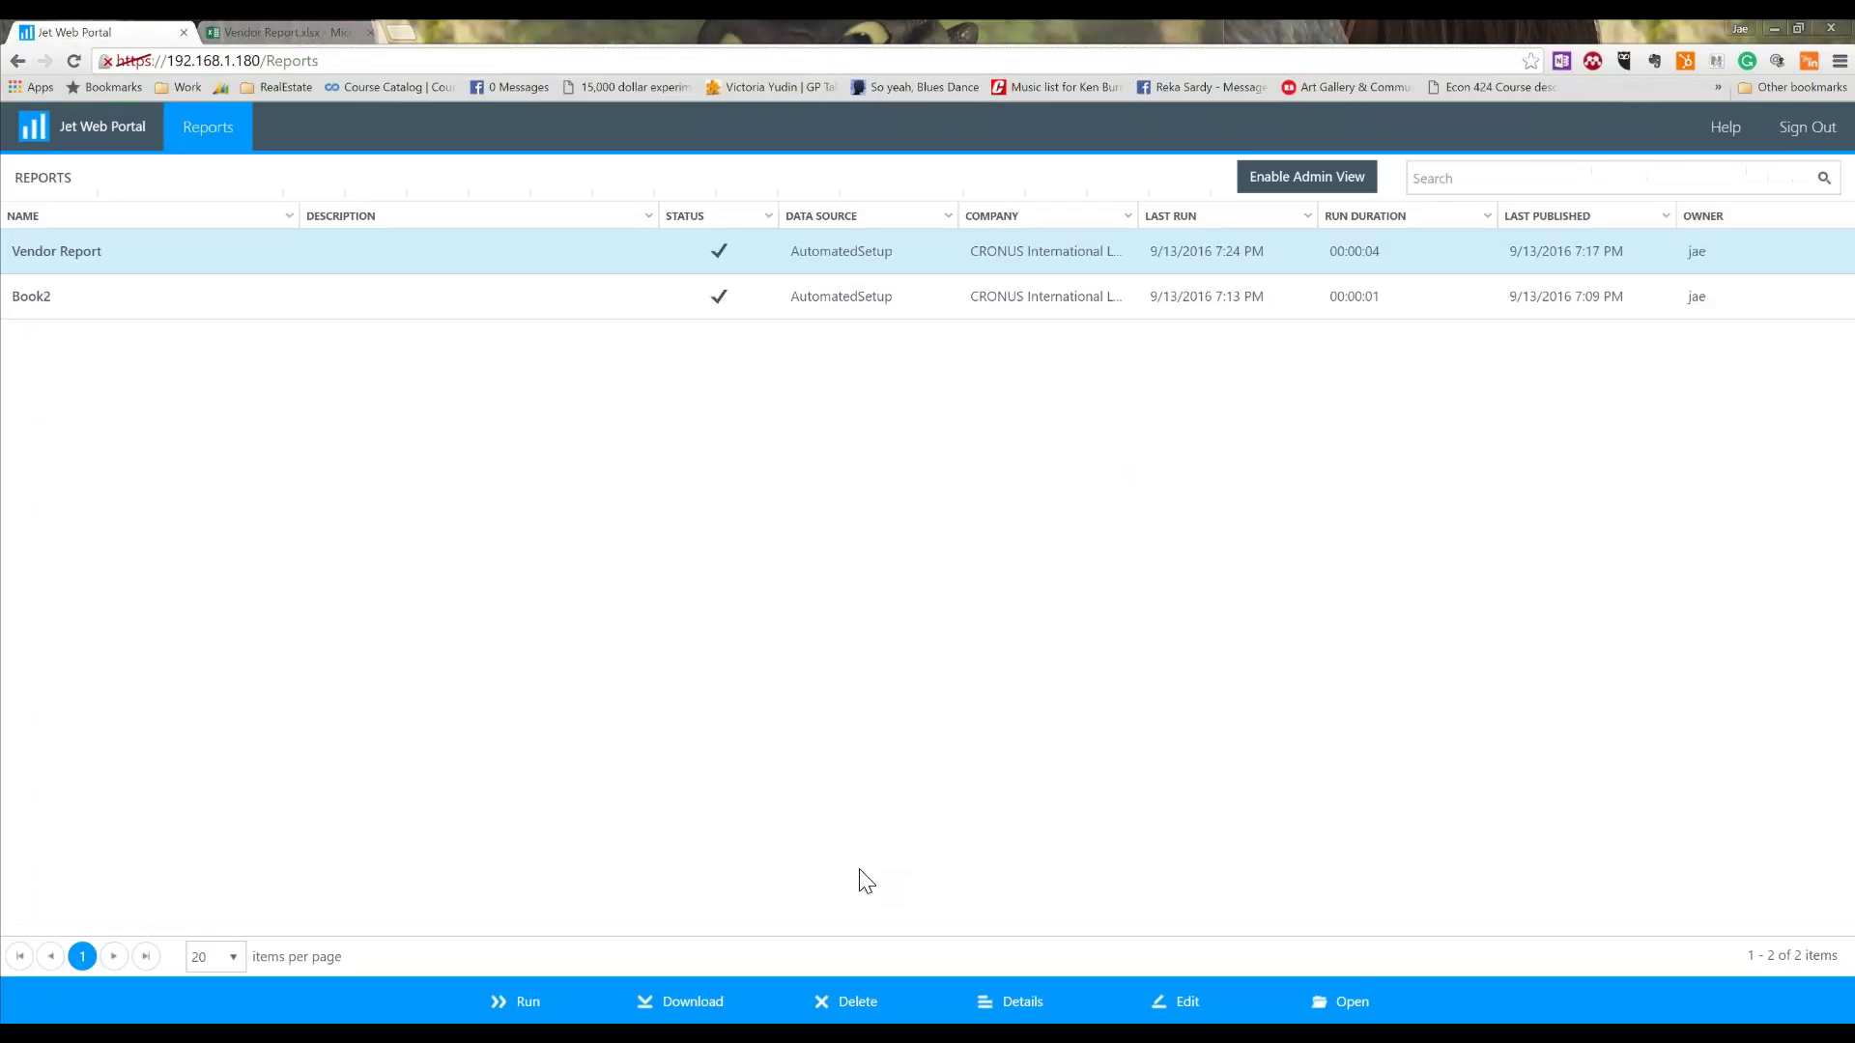
click(1357, 1012)
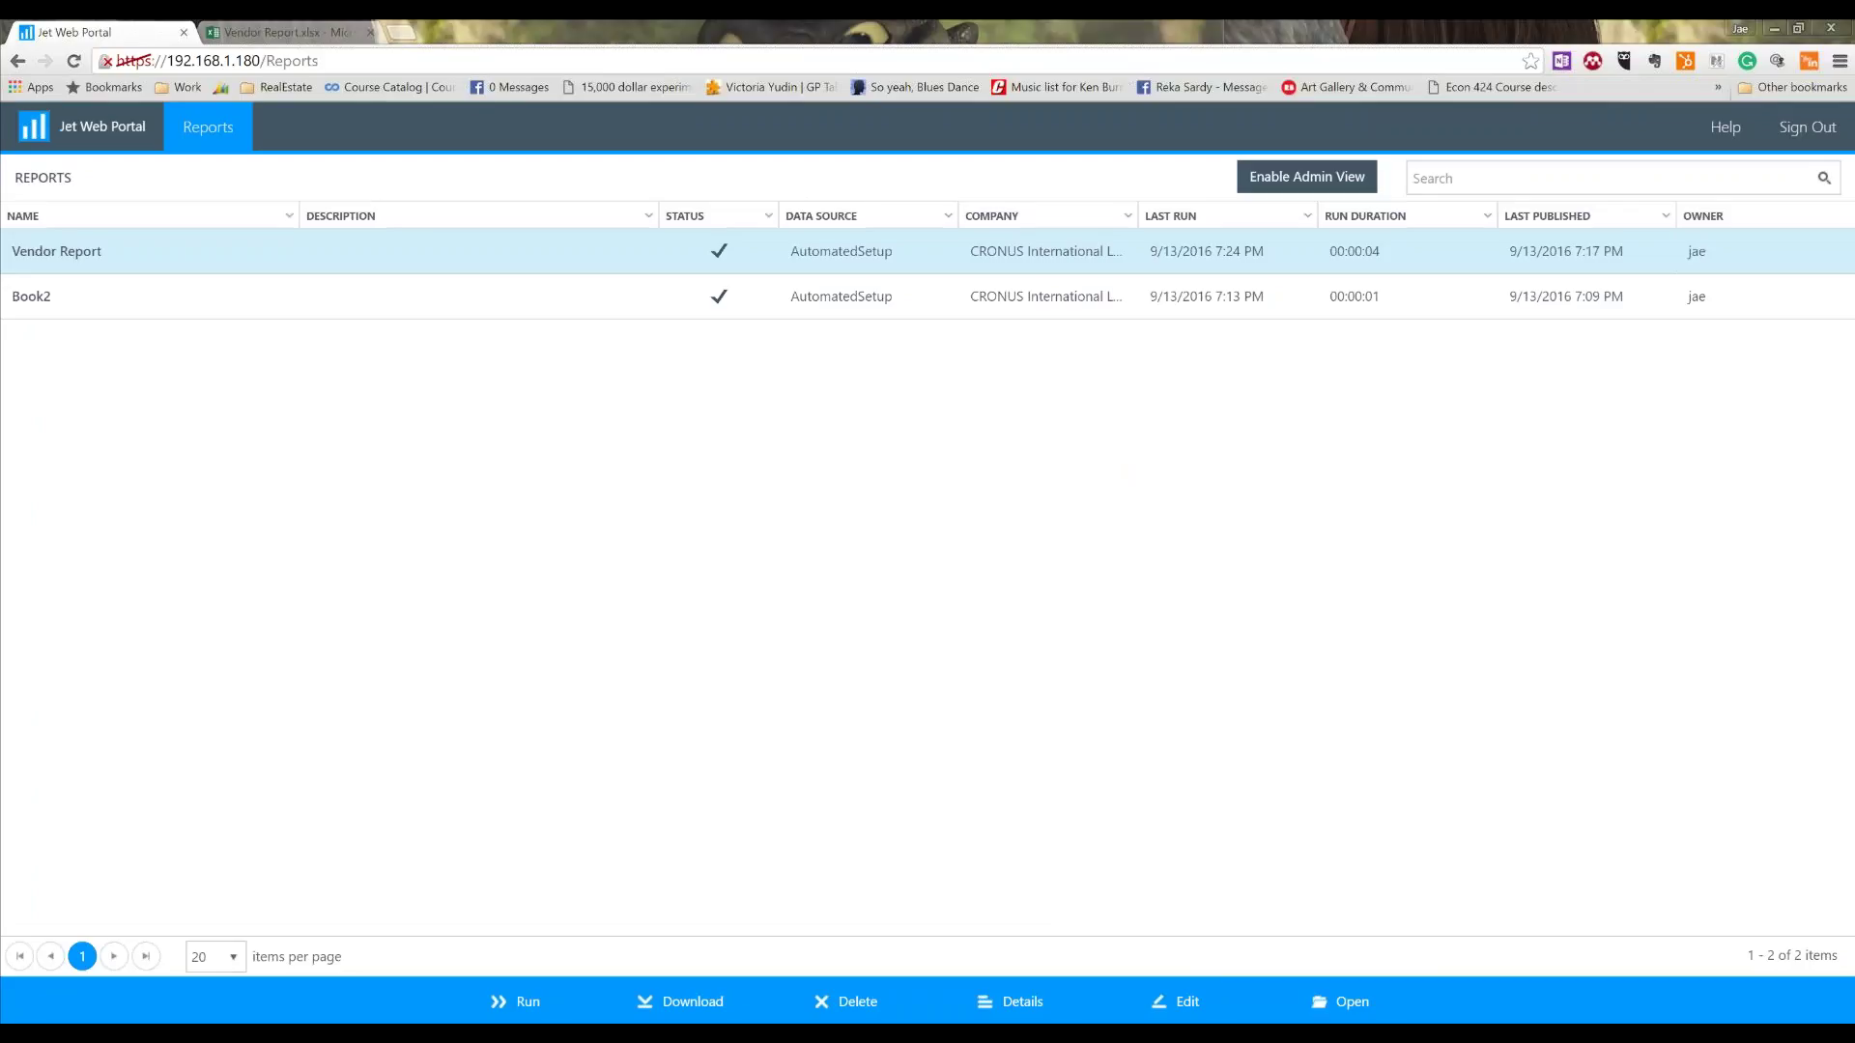
key(alt+Tab)
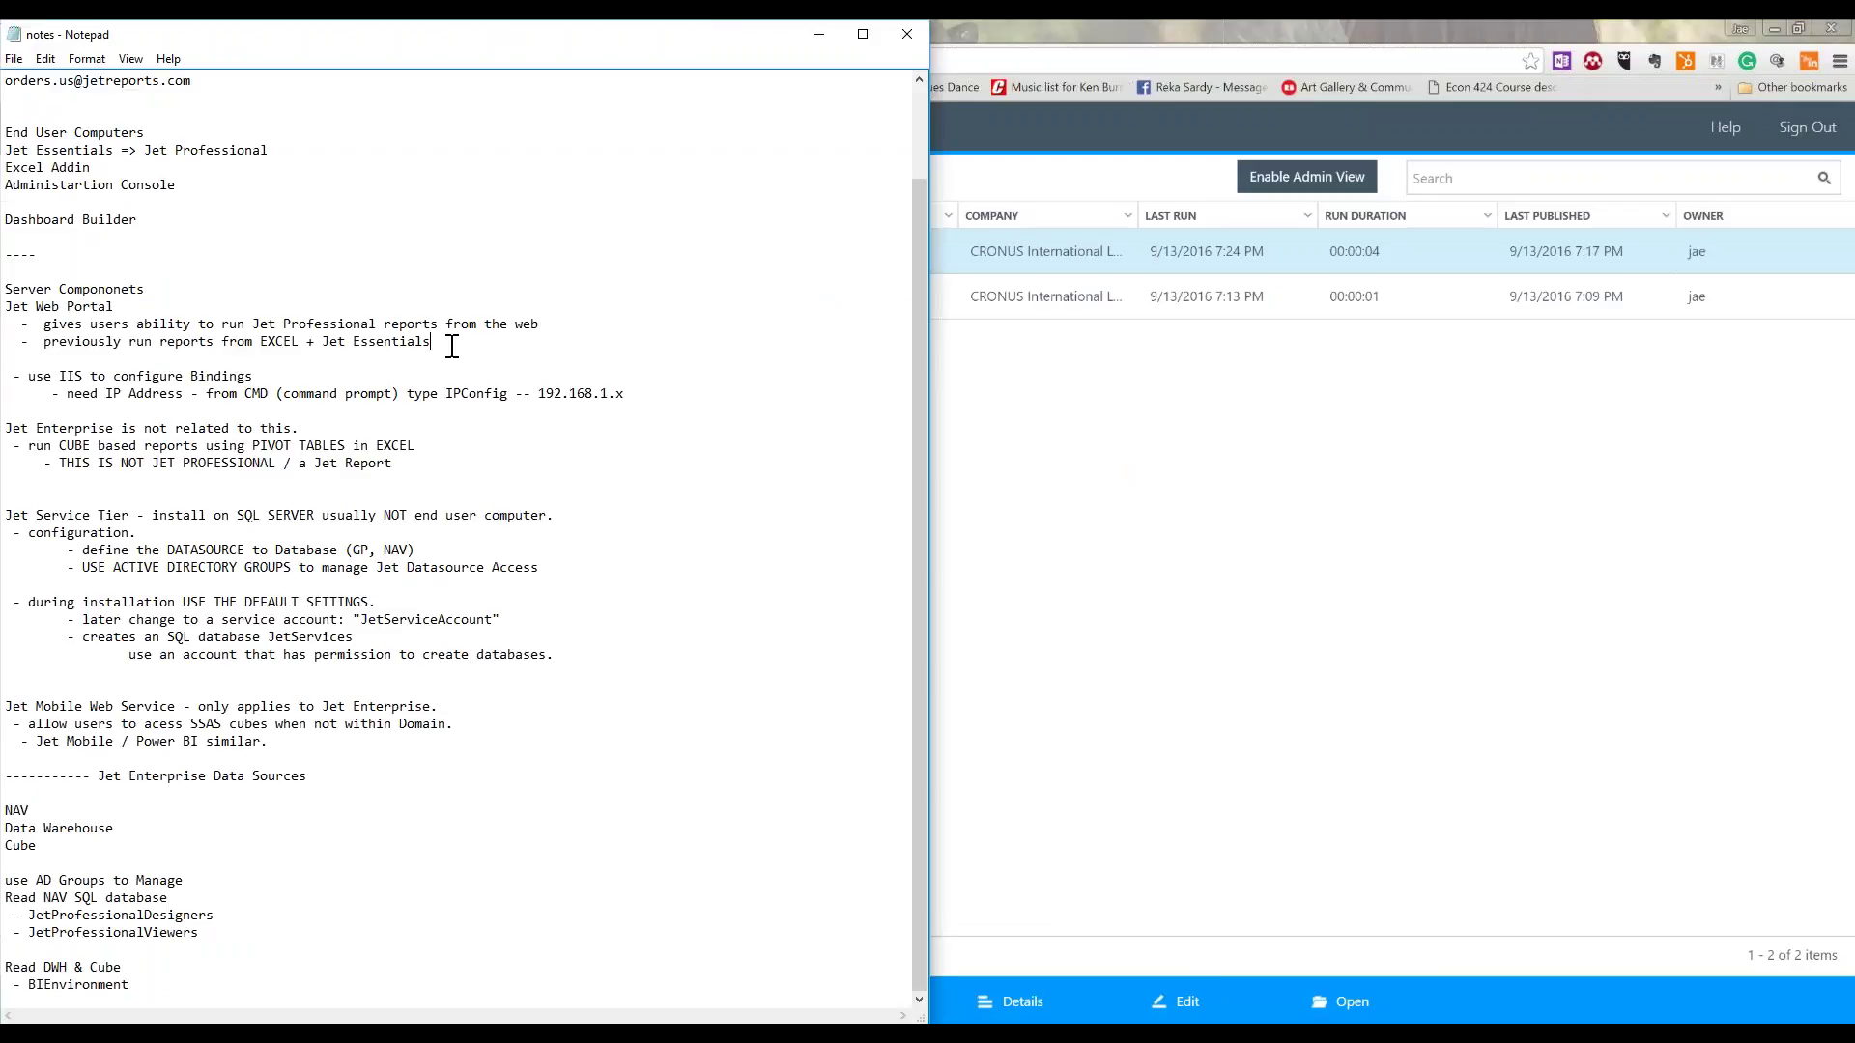
Add the note 'From Web Portal if you OPEN a workbook -> transfers the spreadsheet to OneDrive personal'.
key(Return)
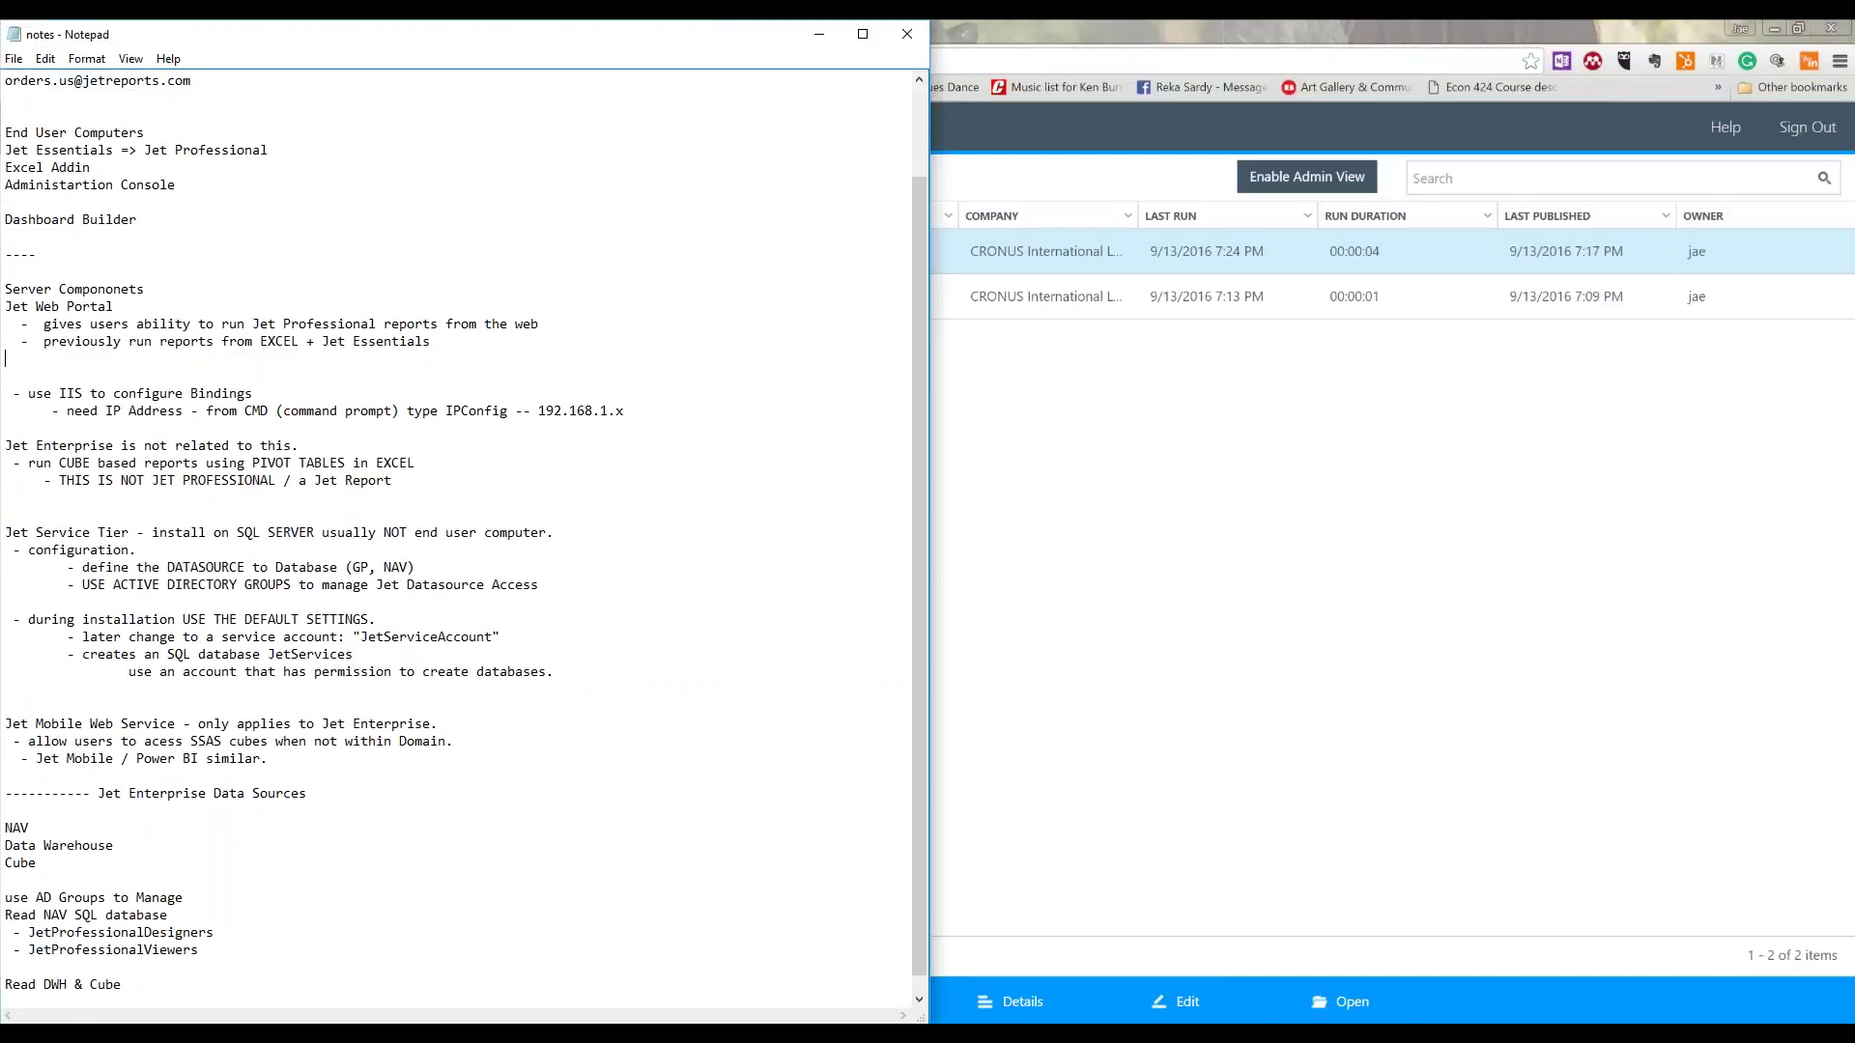
key(Return)
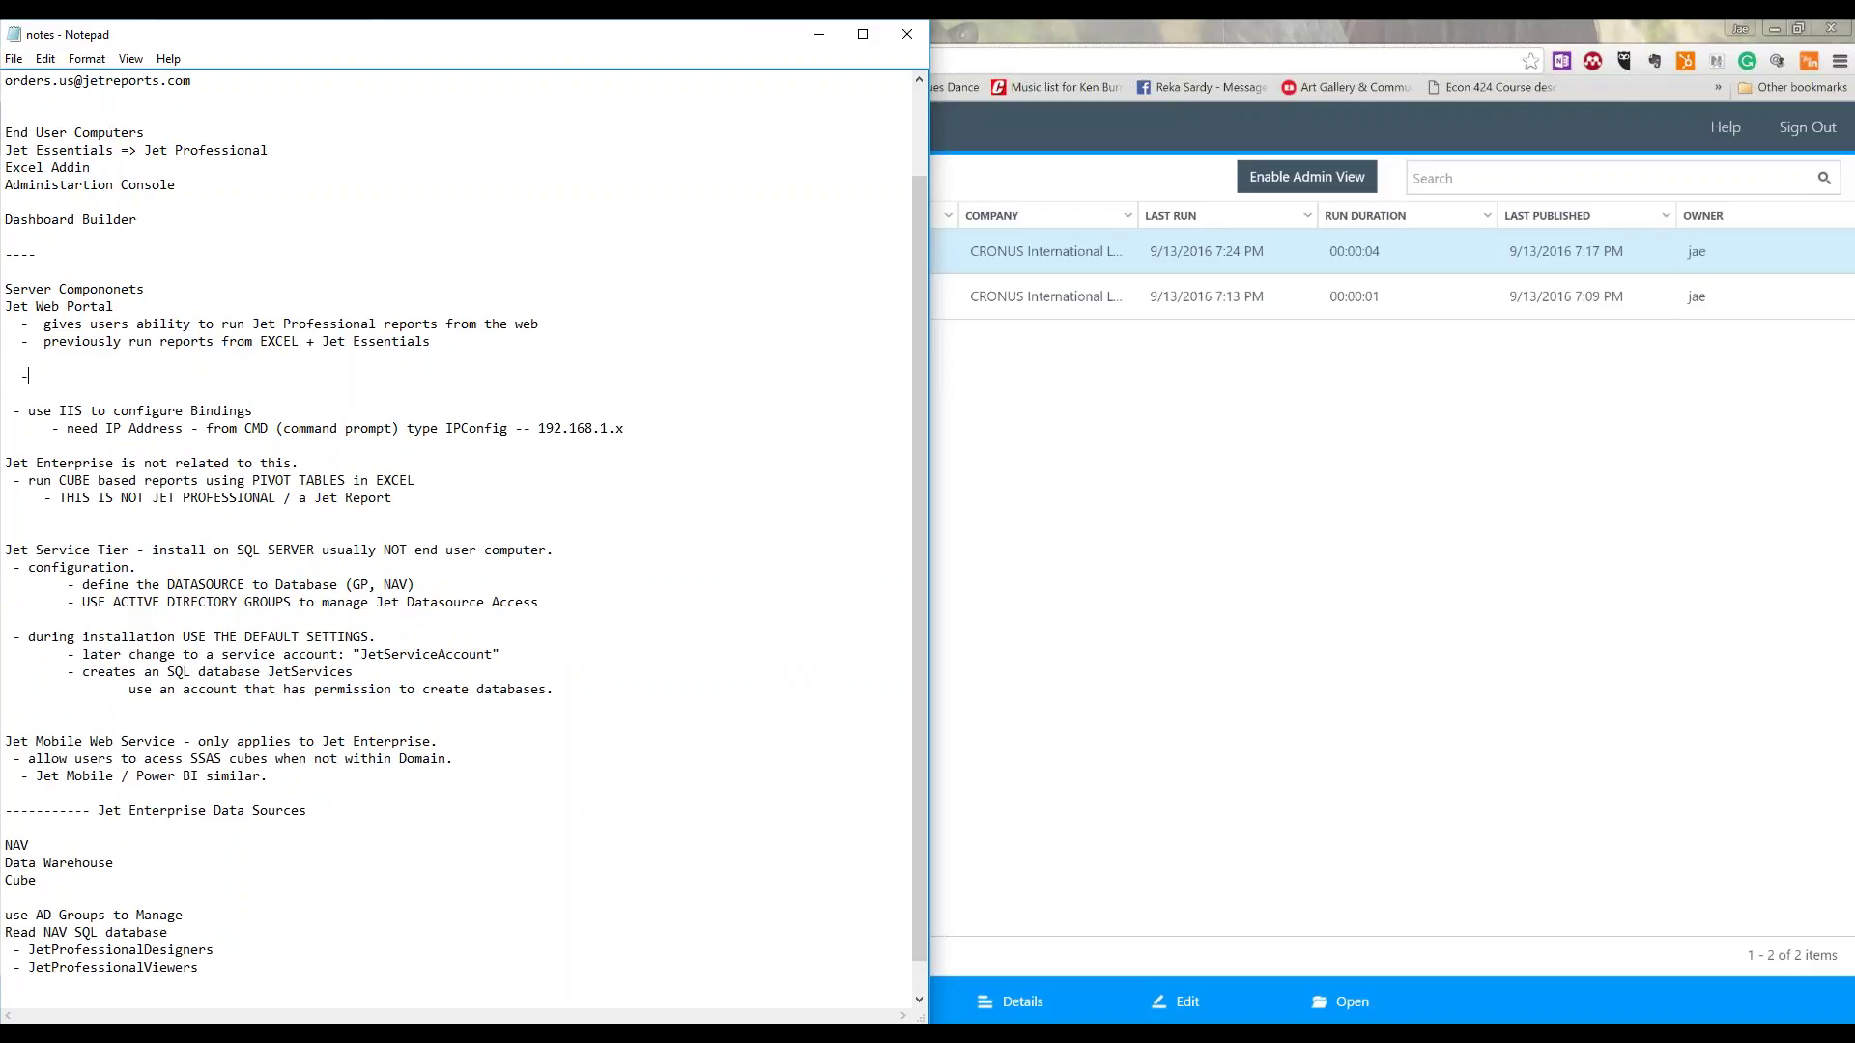
text(- From WEb)
key(BackSpace)
key(BackSpace)
text(eb Portal if you OPEN a workbook)
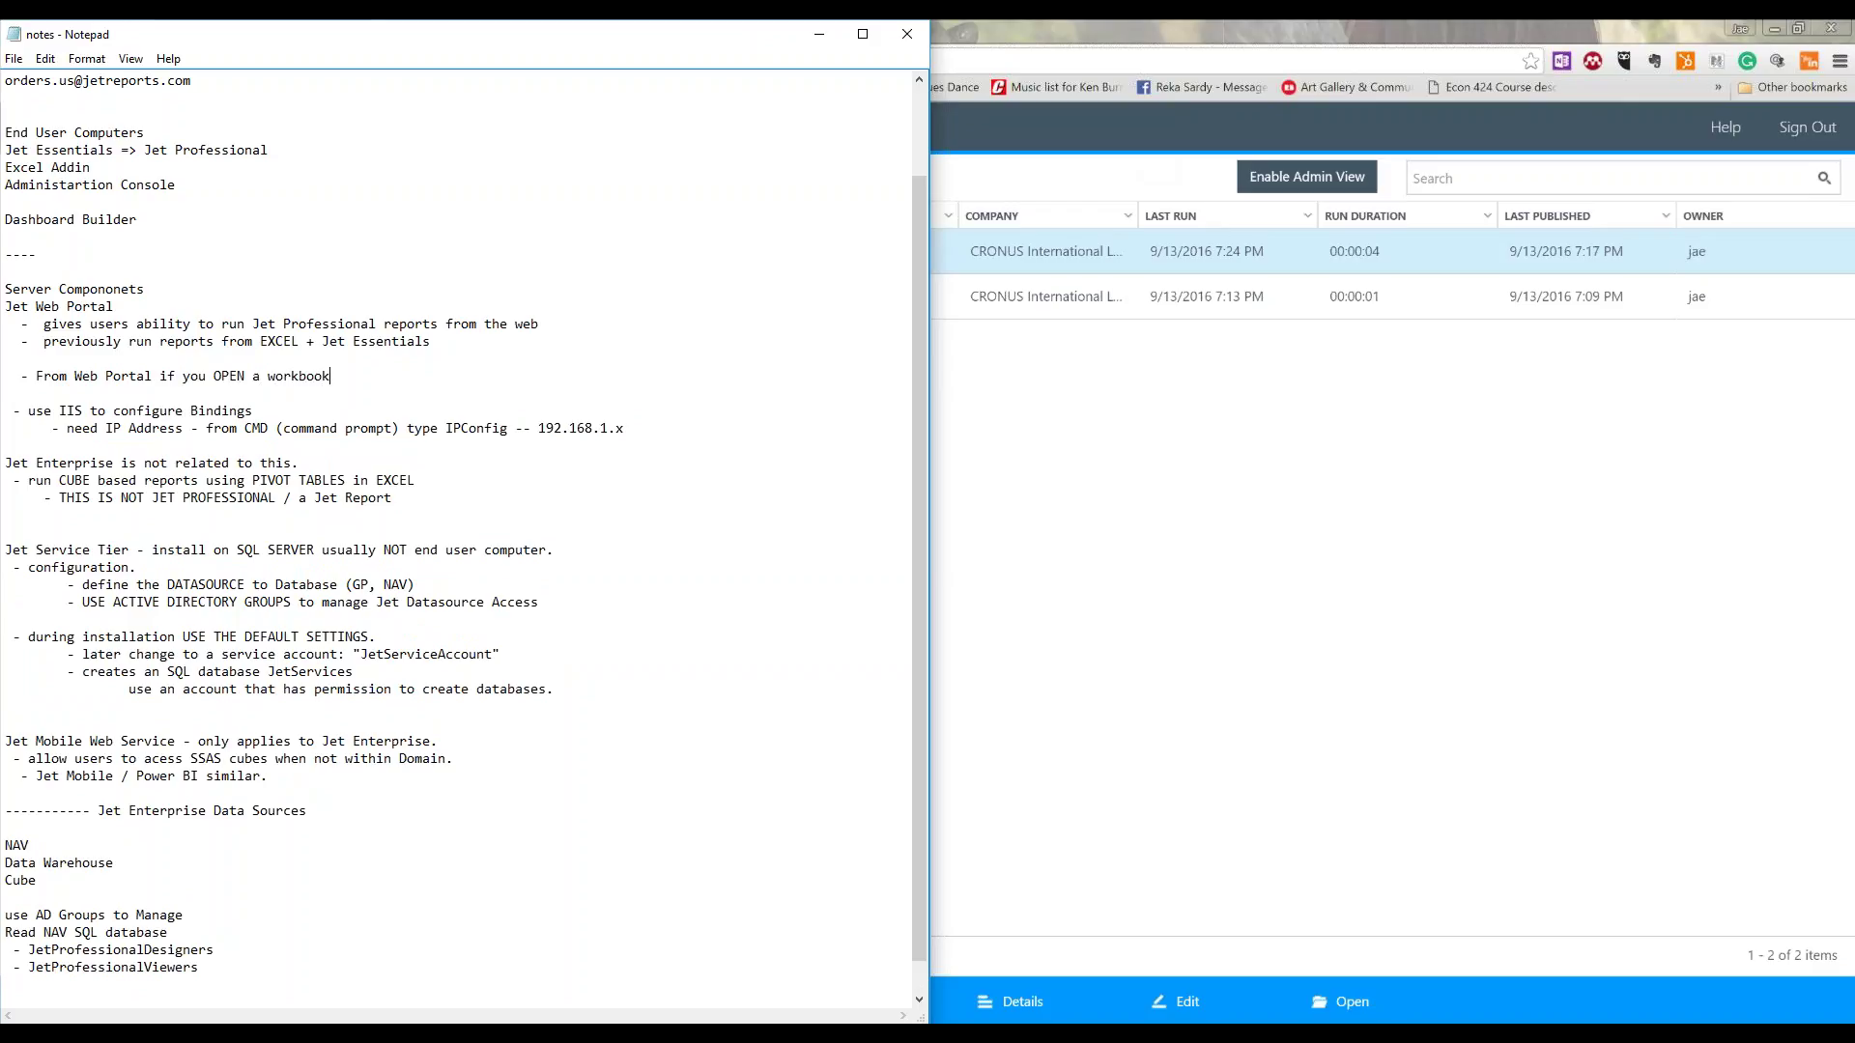
text( -=)
key(BackSpace)
key(BackSpace)
text(> transfers to )
text(OneDriver)
key(BackSpace)
key(BackSpace)
text(personal)
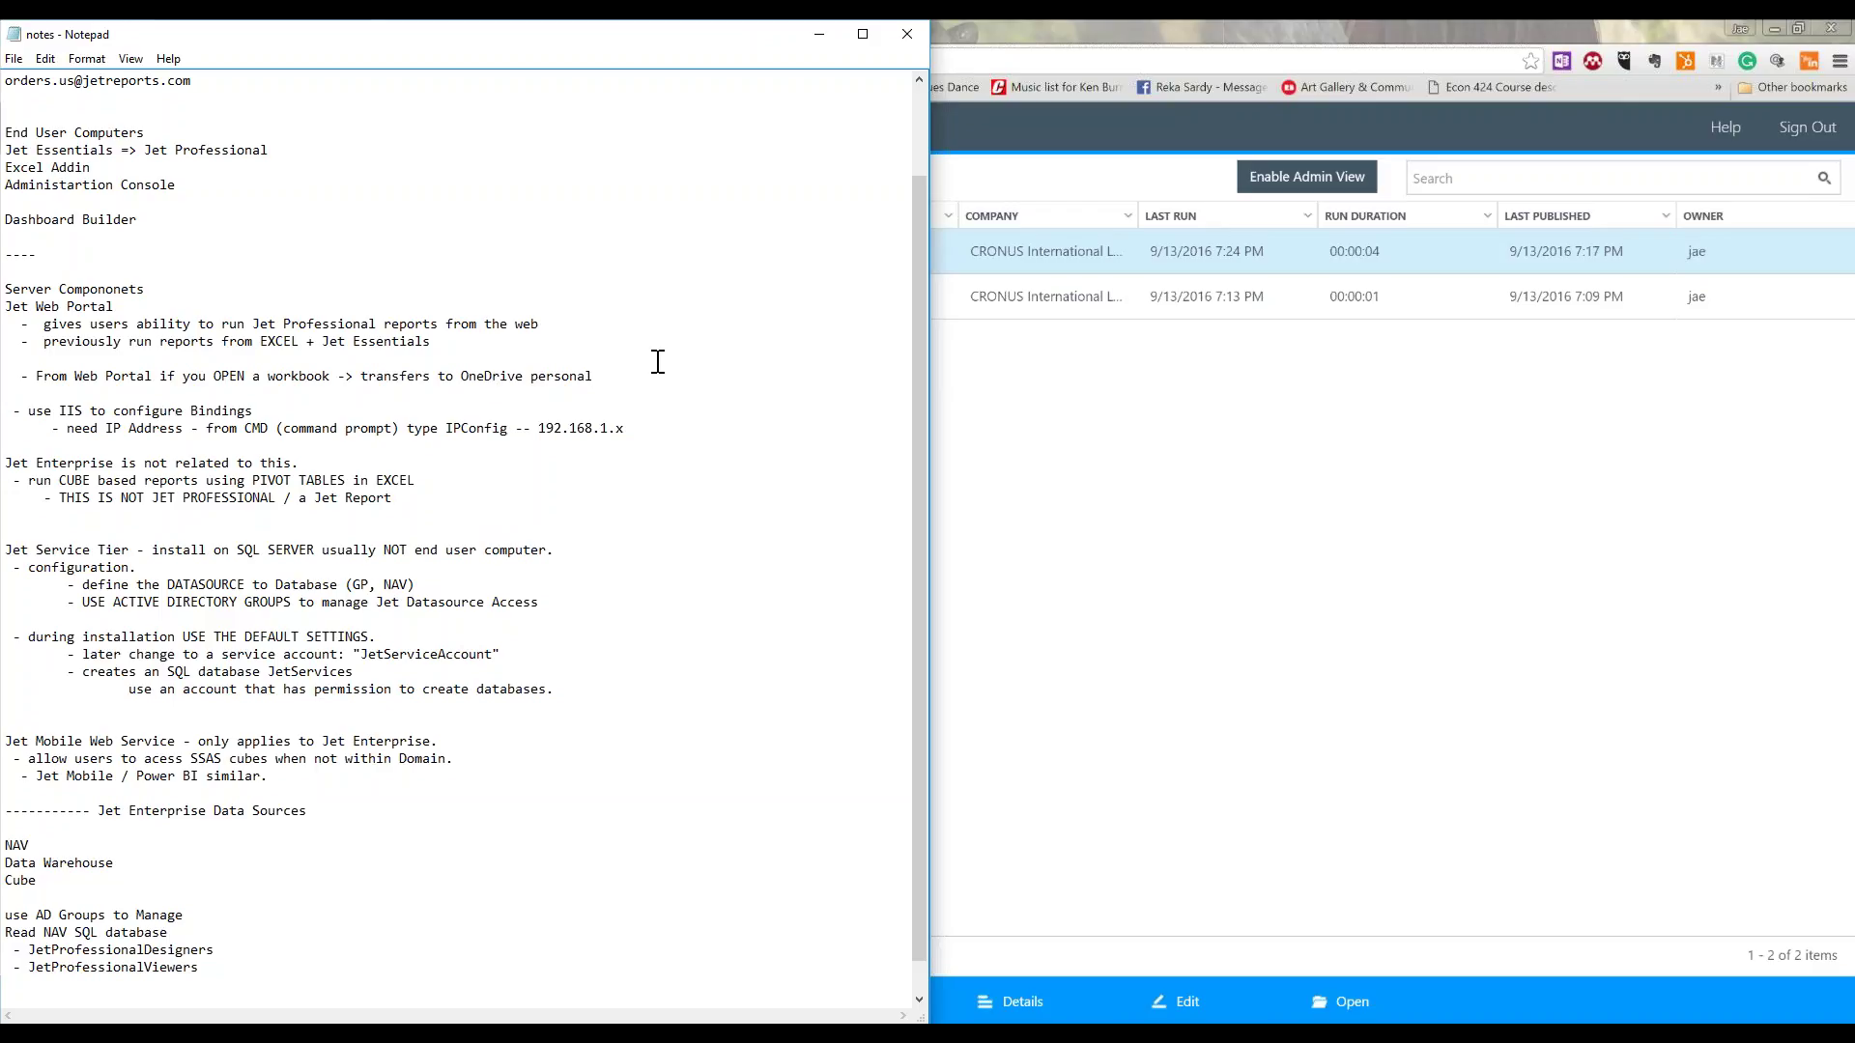
click(431, 375)
text(the spreadsheet)
Add the line 'when you open in excel it is a VALUES ONLY WORKBOOK (as if run through the scheduerer)'.
key(Up)
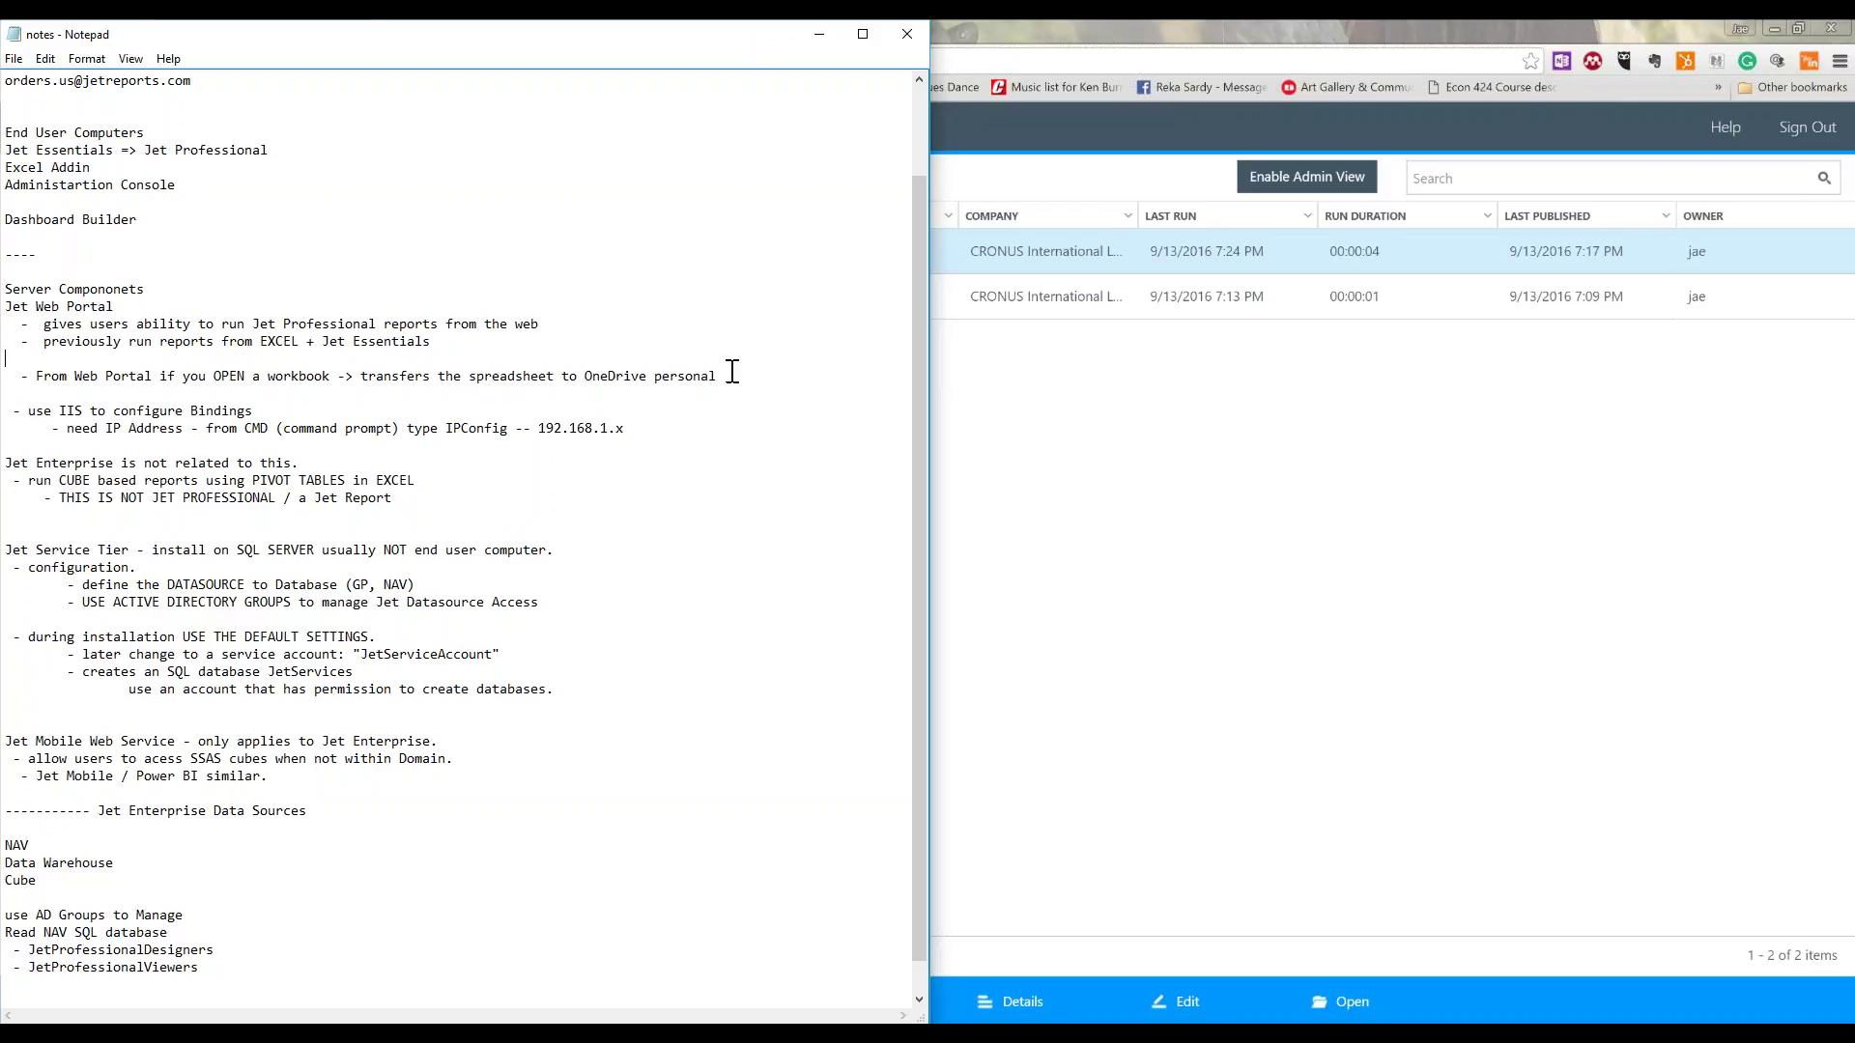
key(Return)
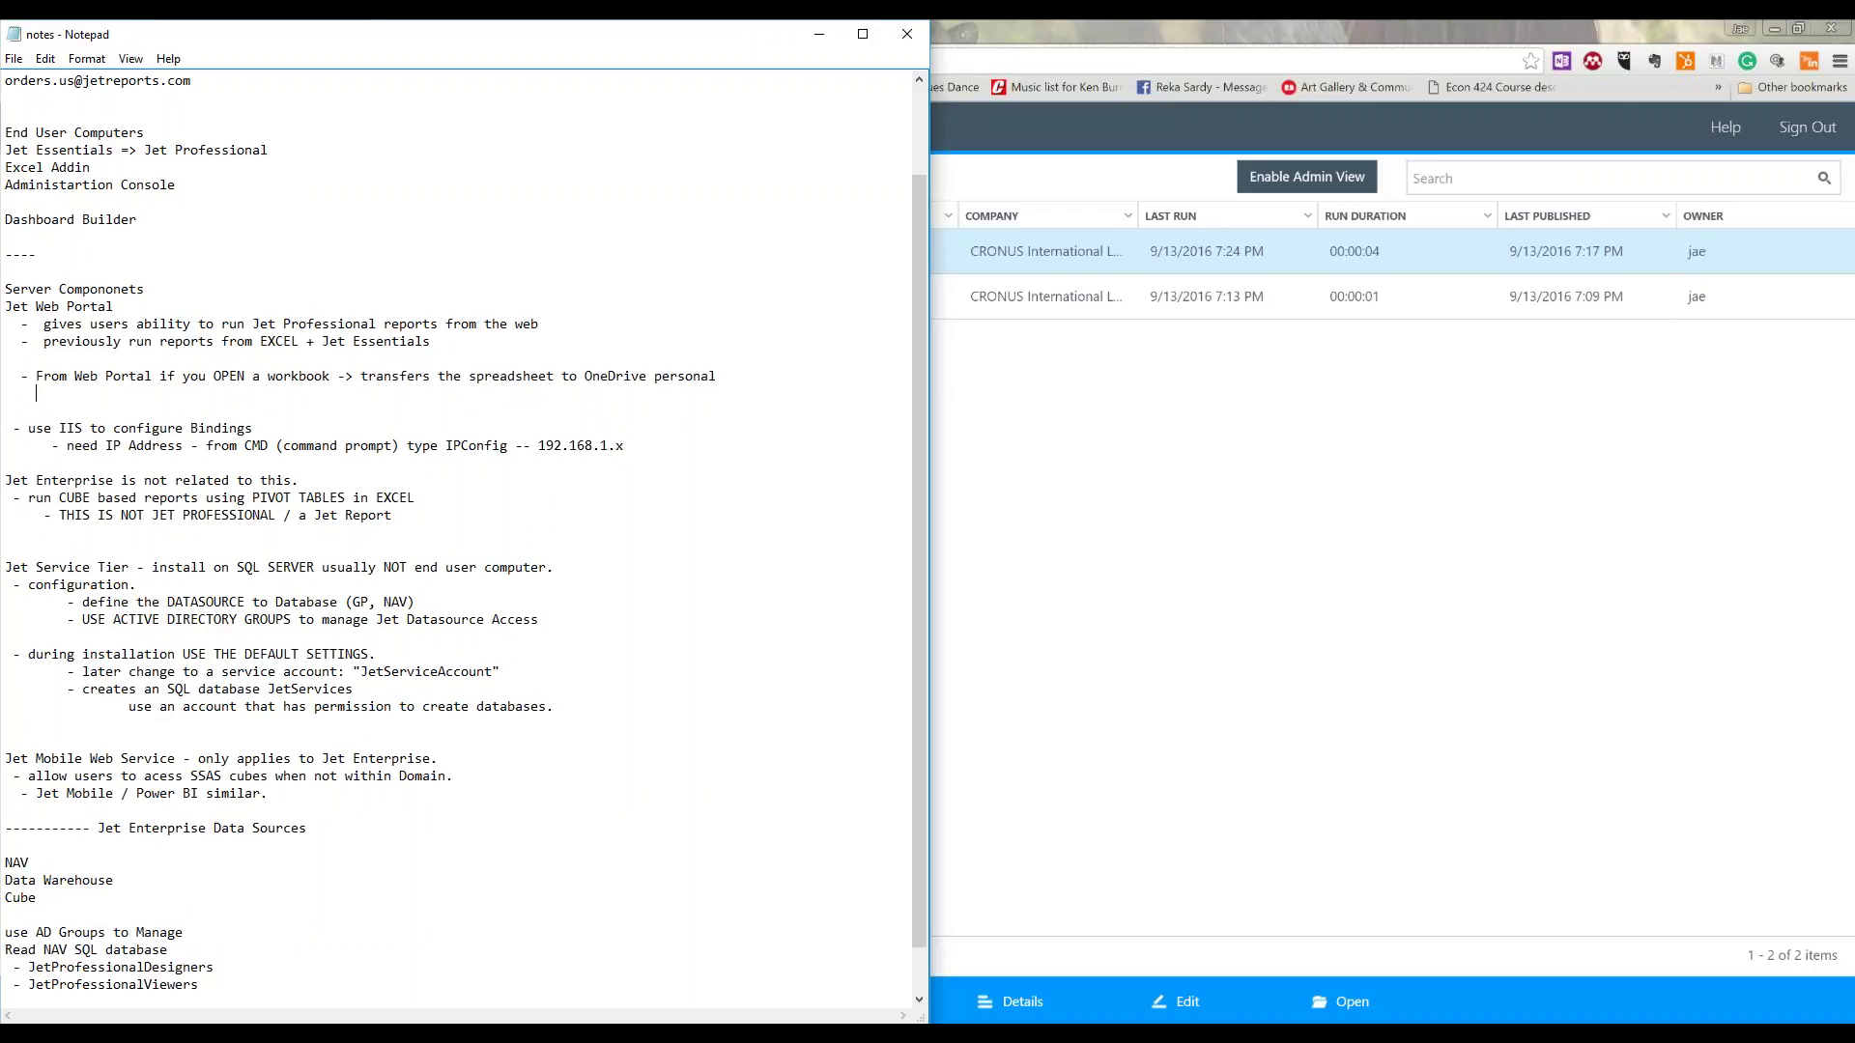
text(when you open in excel it is a VALUES ONLY WRK)
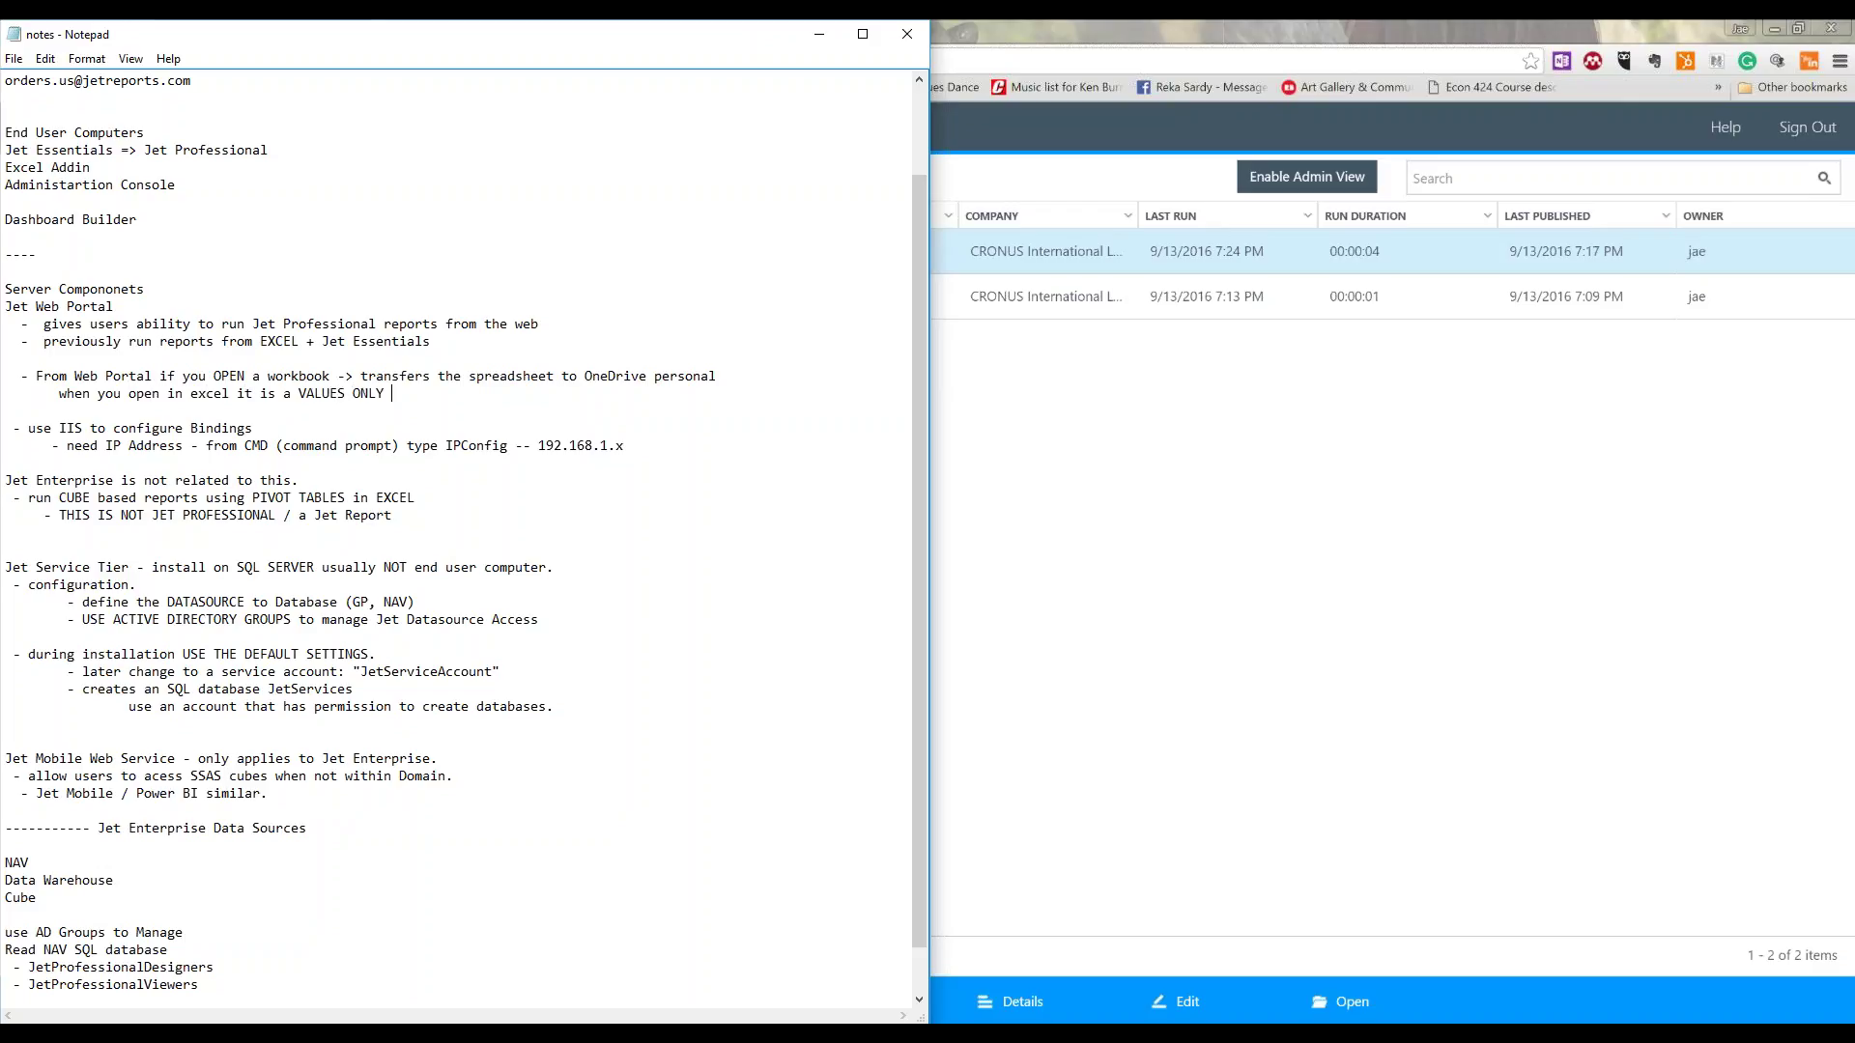
key(BackSpace)
key(BackSpace)
text(ORKBOOK (as if run through the schedu)
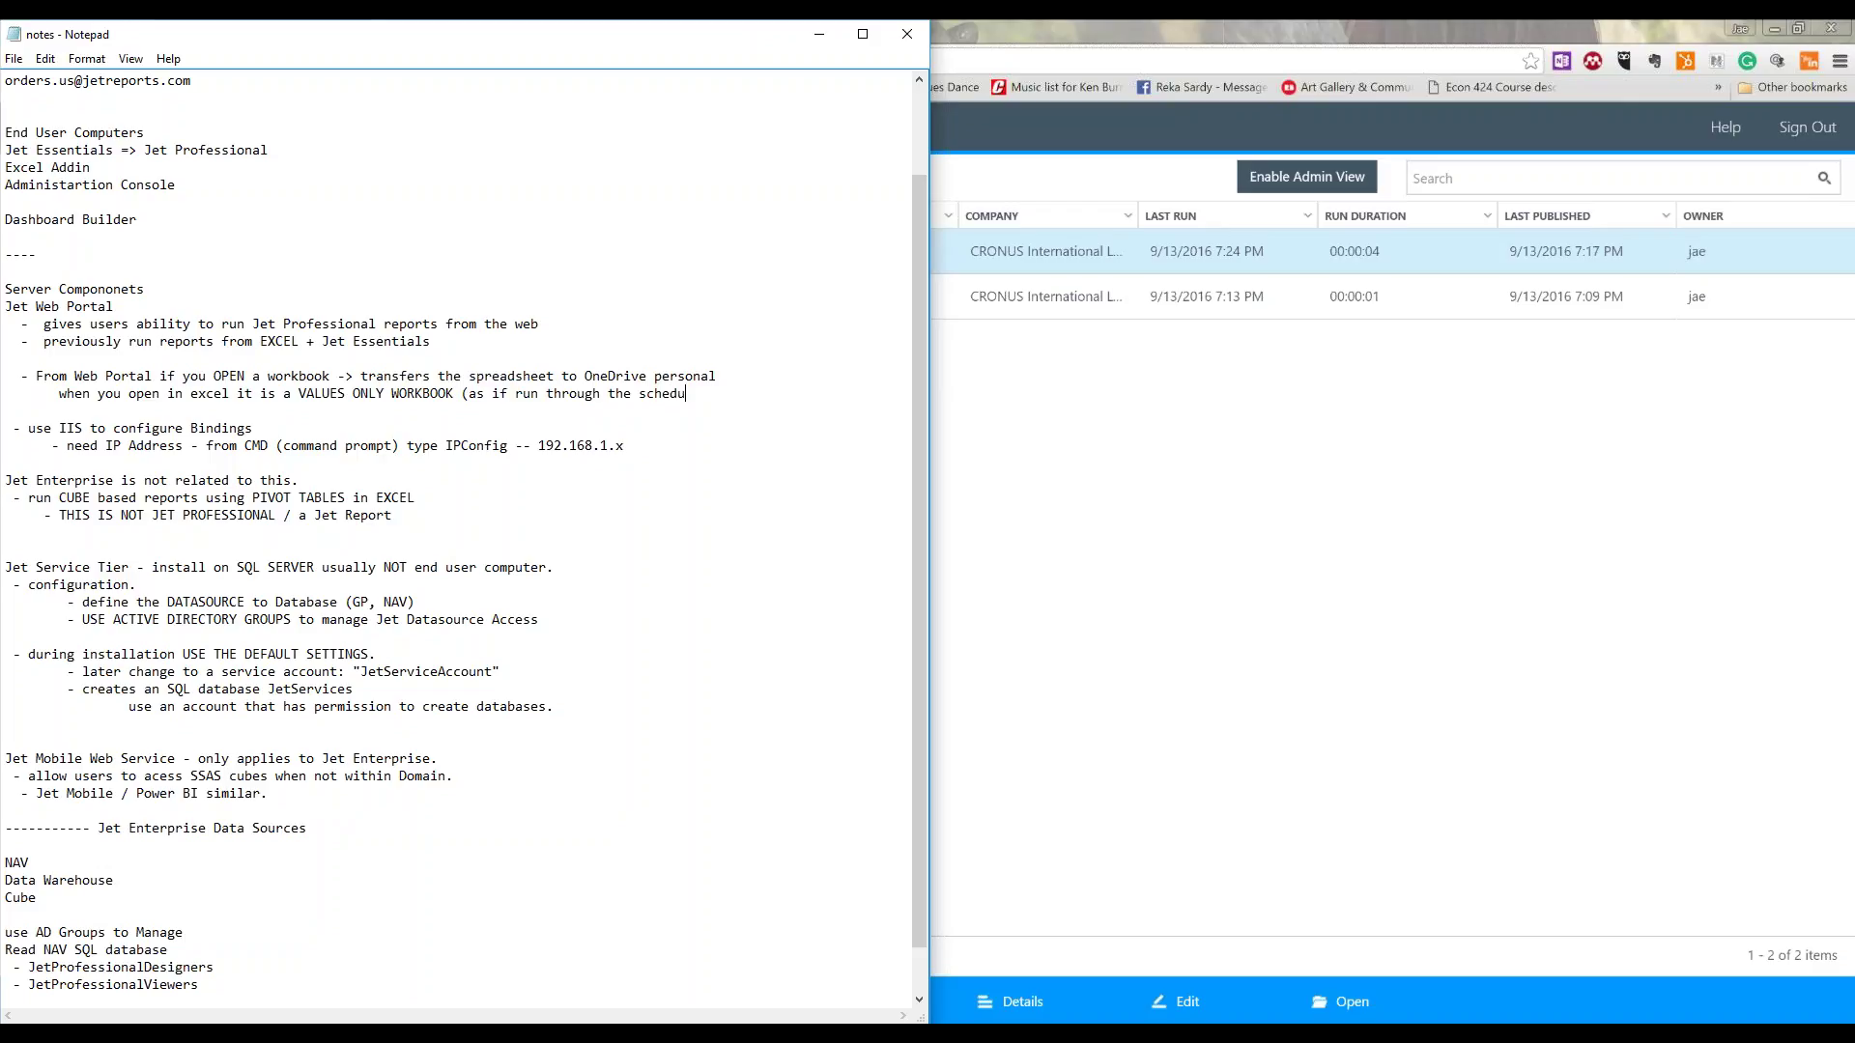
text(erer))
Select the Vendor Report in the portal, then switch to the open Excel workbooks.
click(1234, 423)
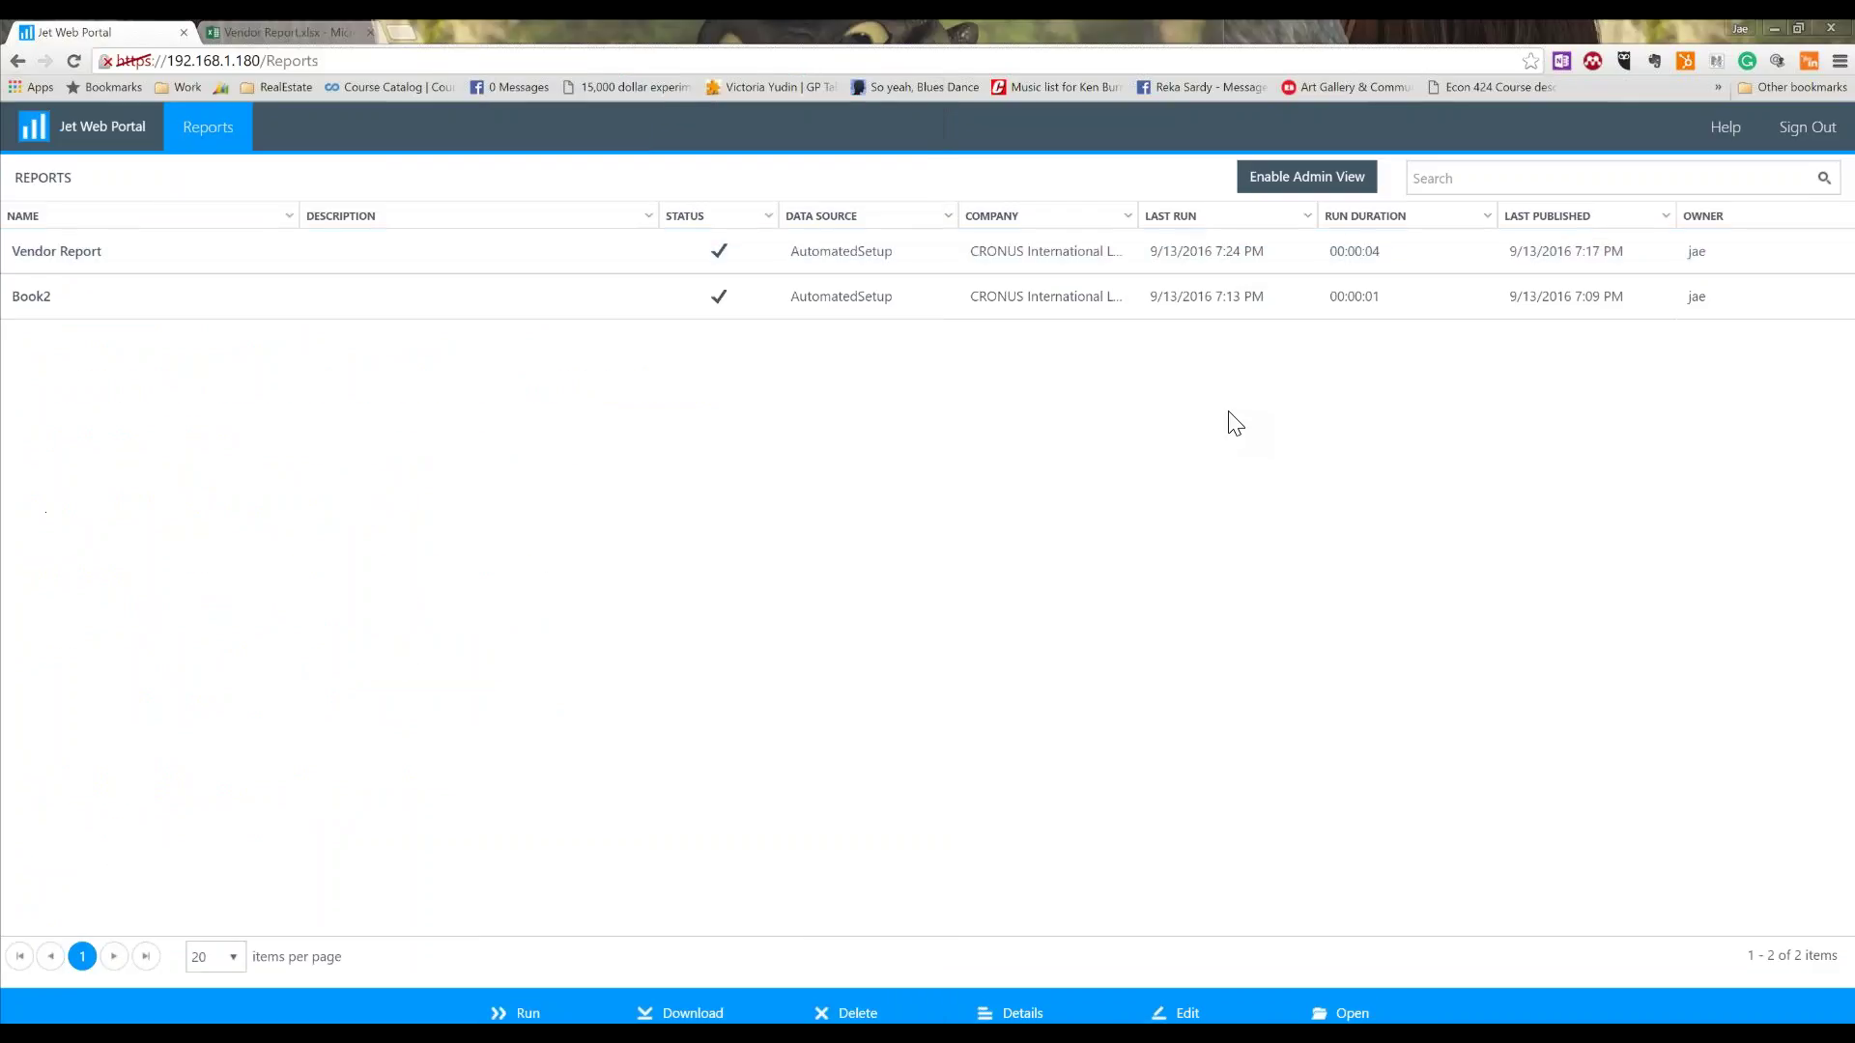
click(635, 264)
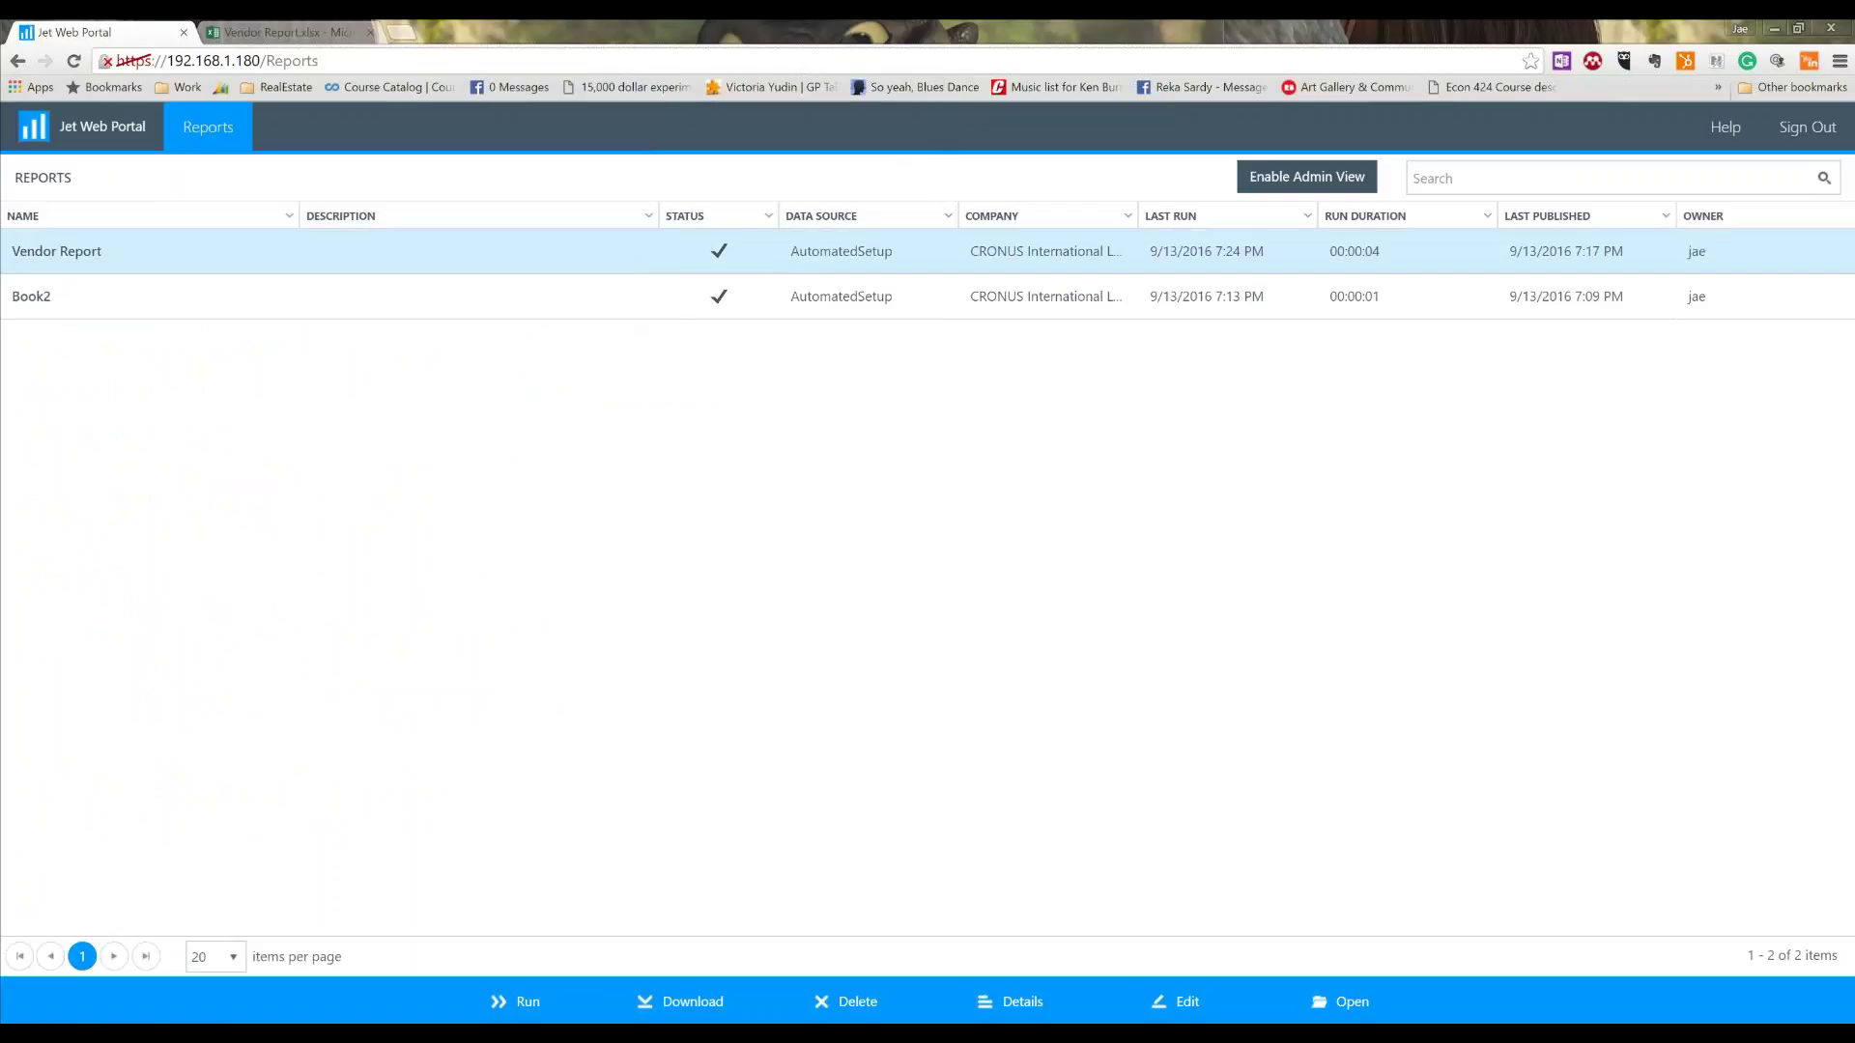
right_click(498, 1022)
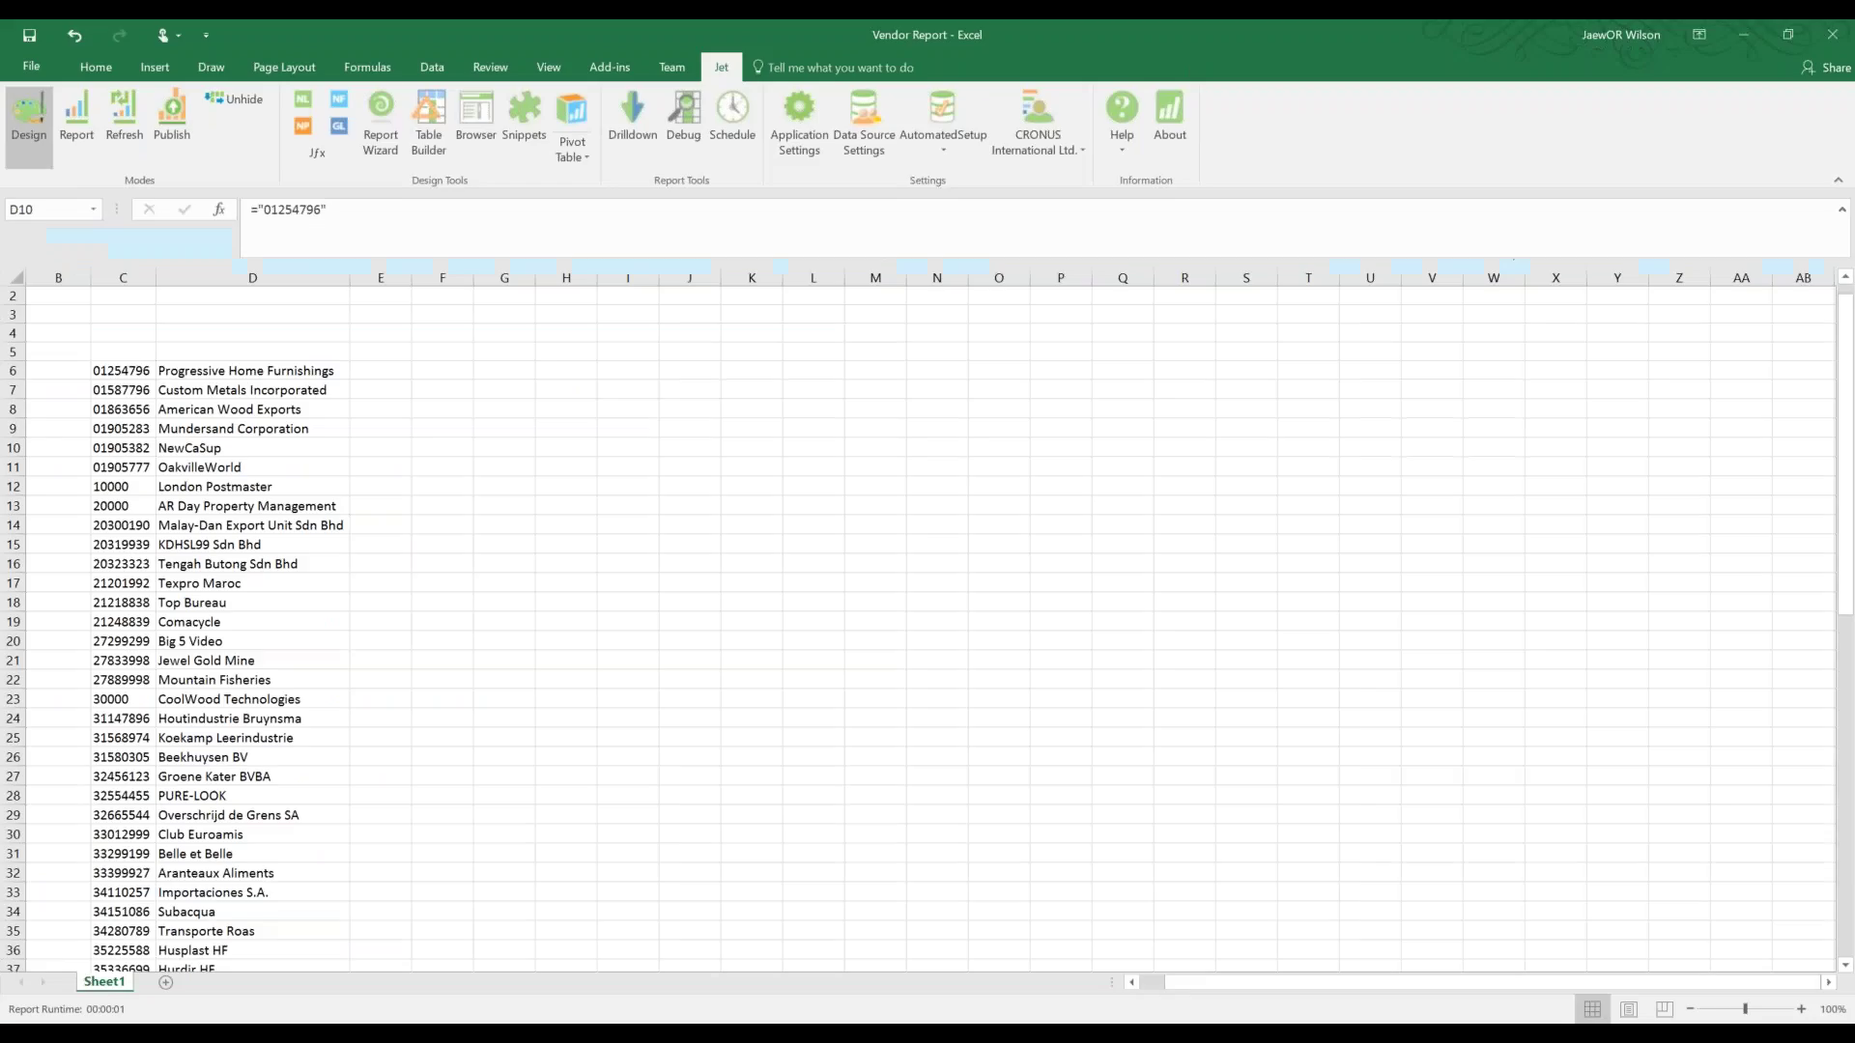
click(490, 947)
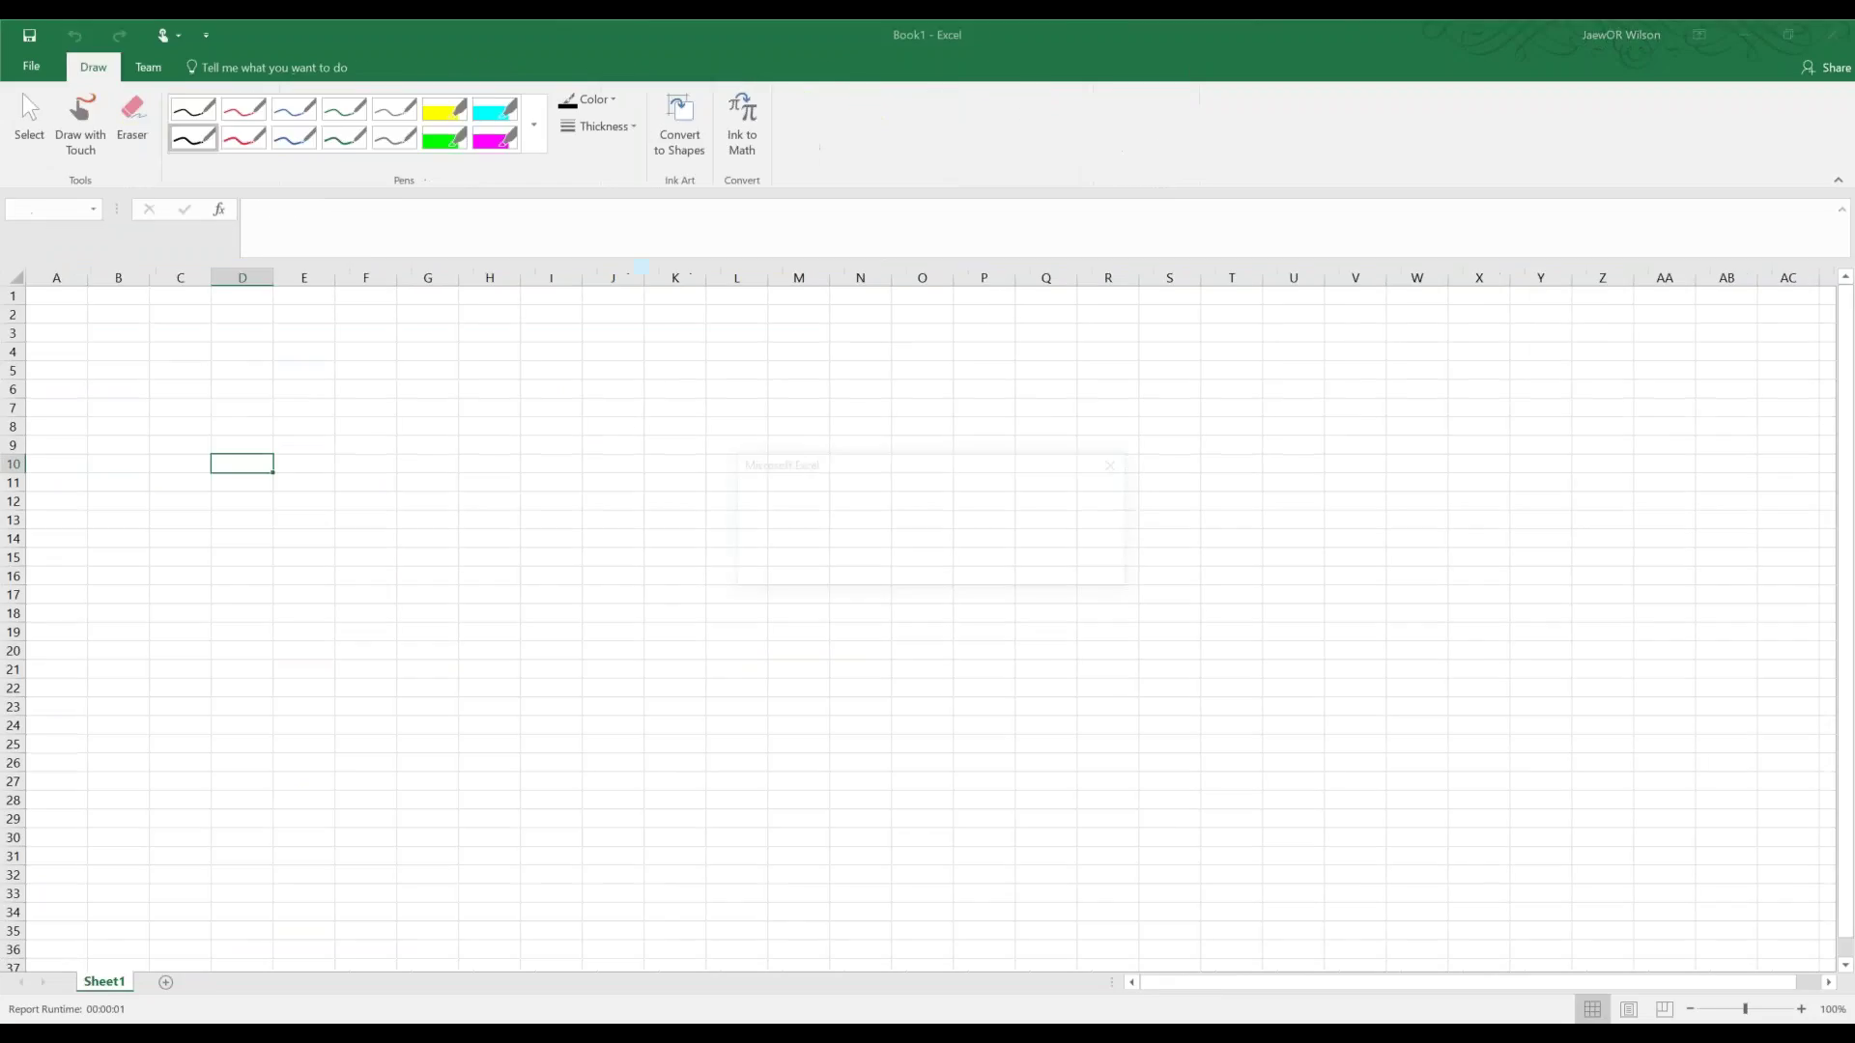
Close Book1, Book2 and Vendor Report without saving, and return to the portal.
click(917, 572)
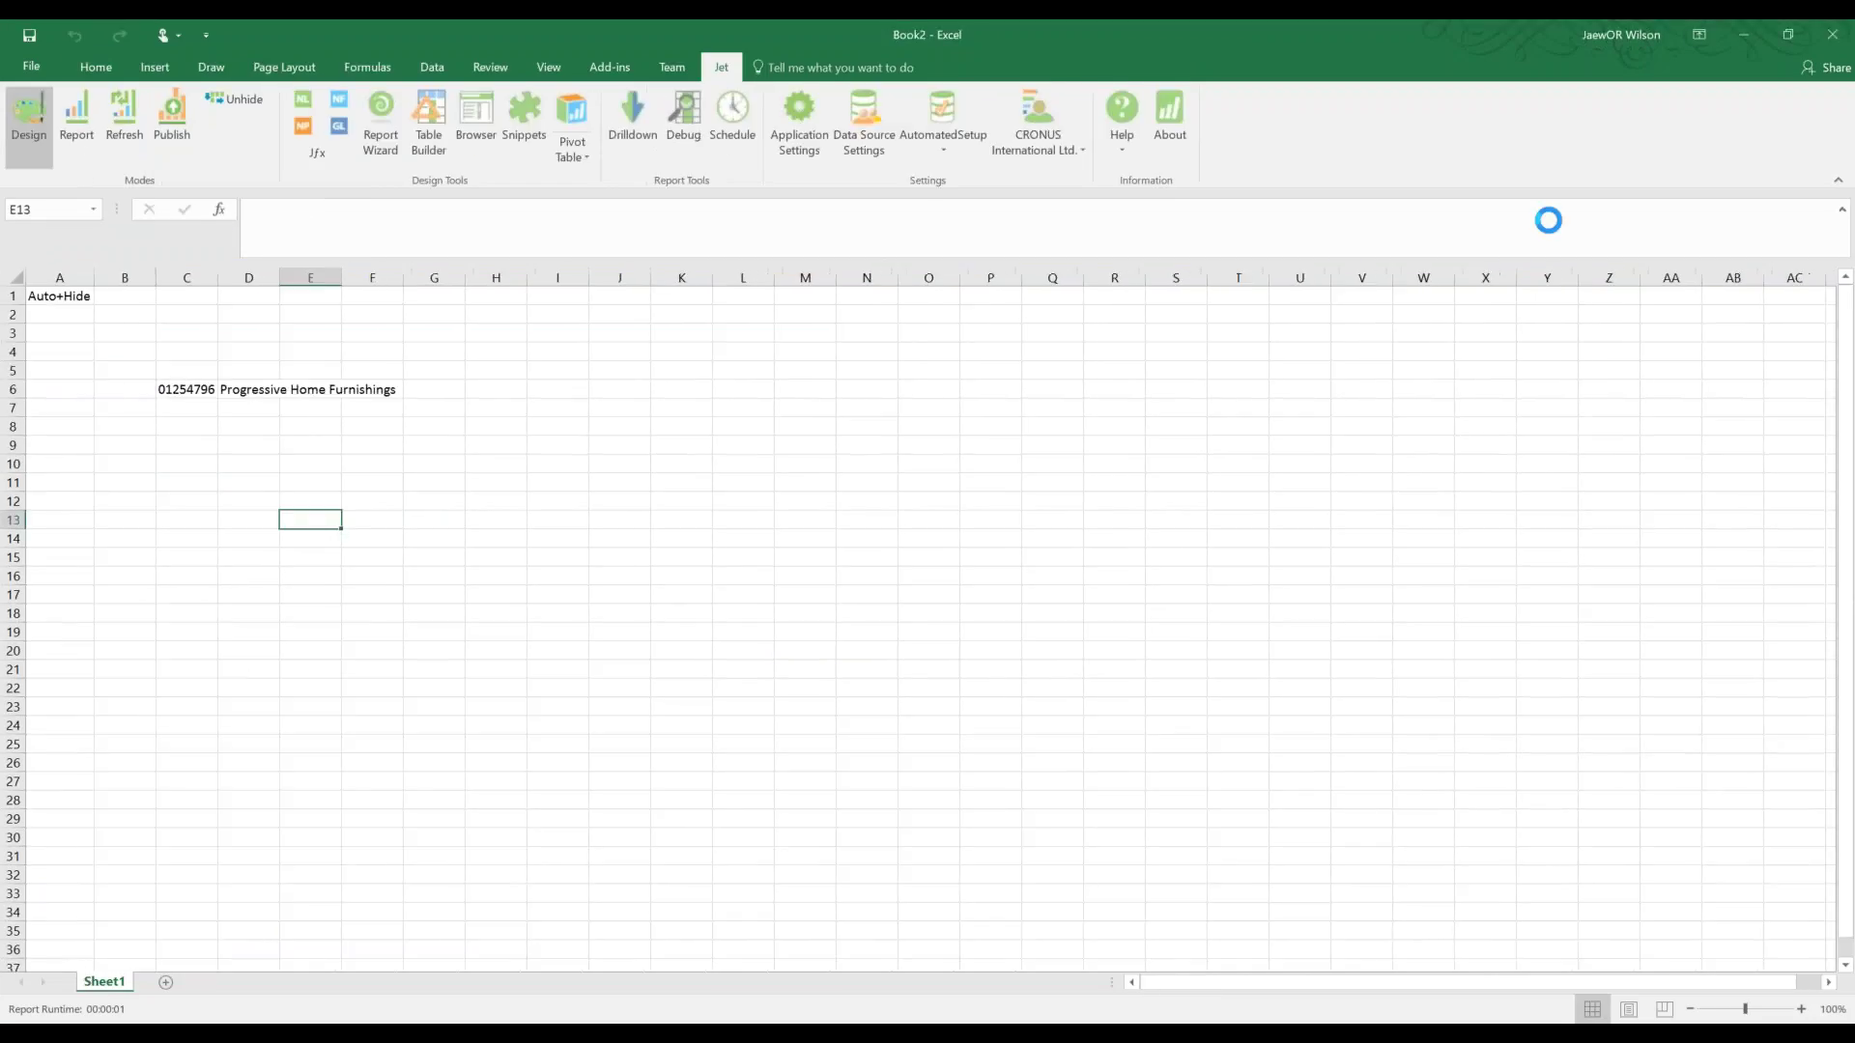
click(943, 577)
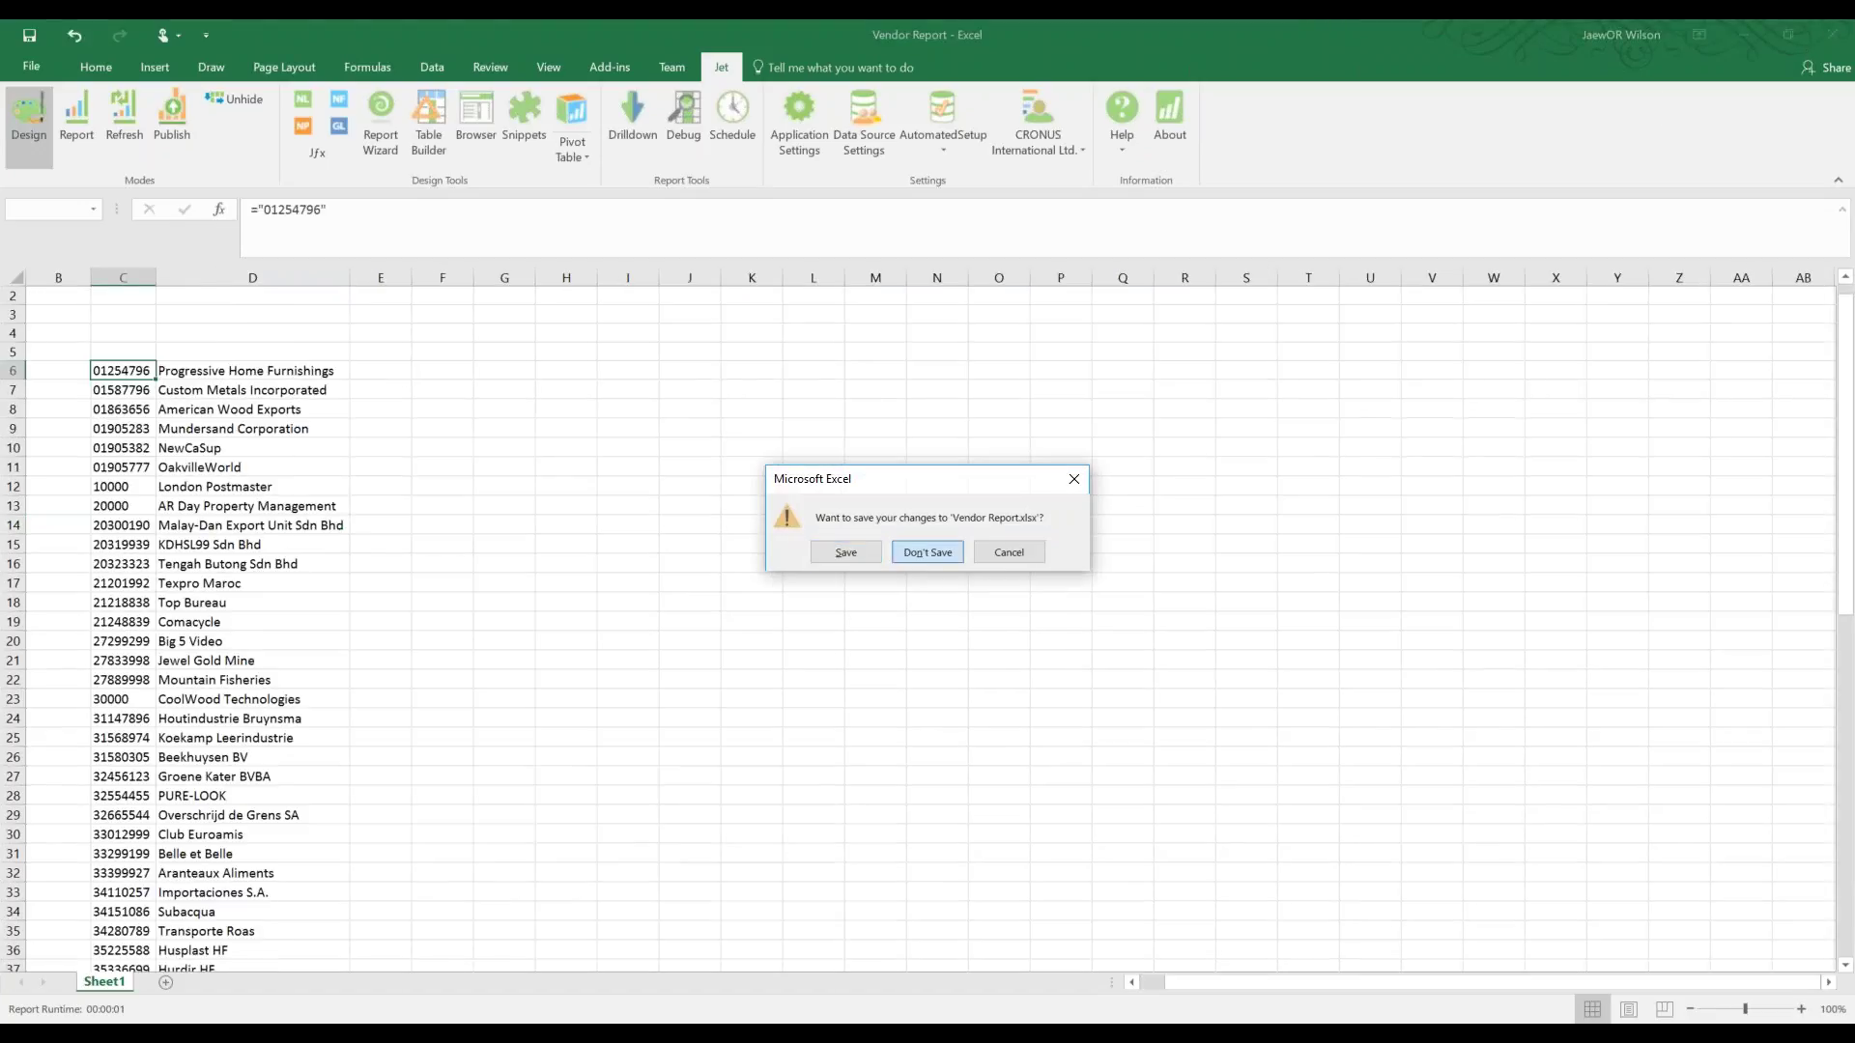
key(Return)
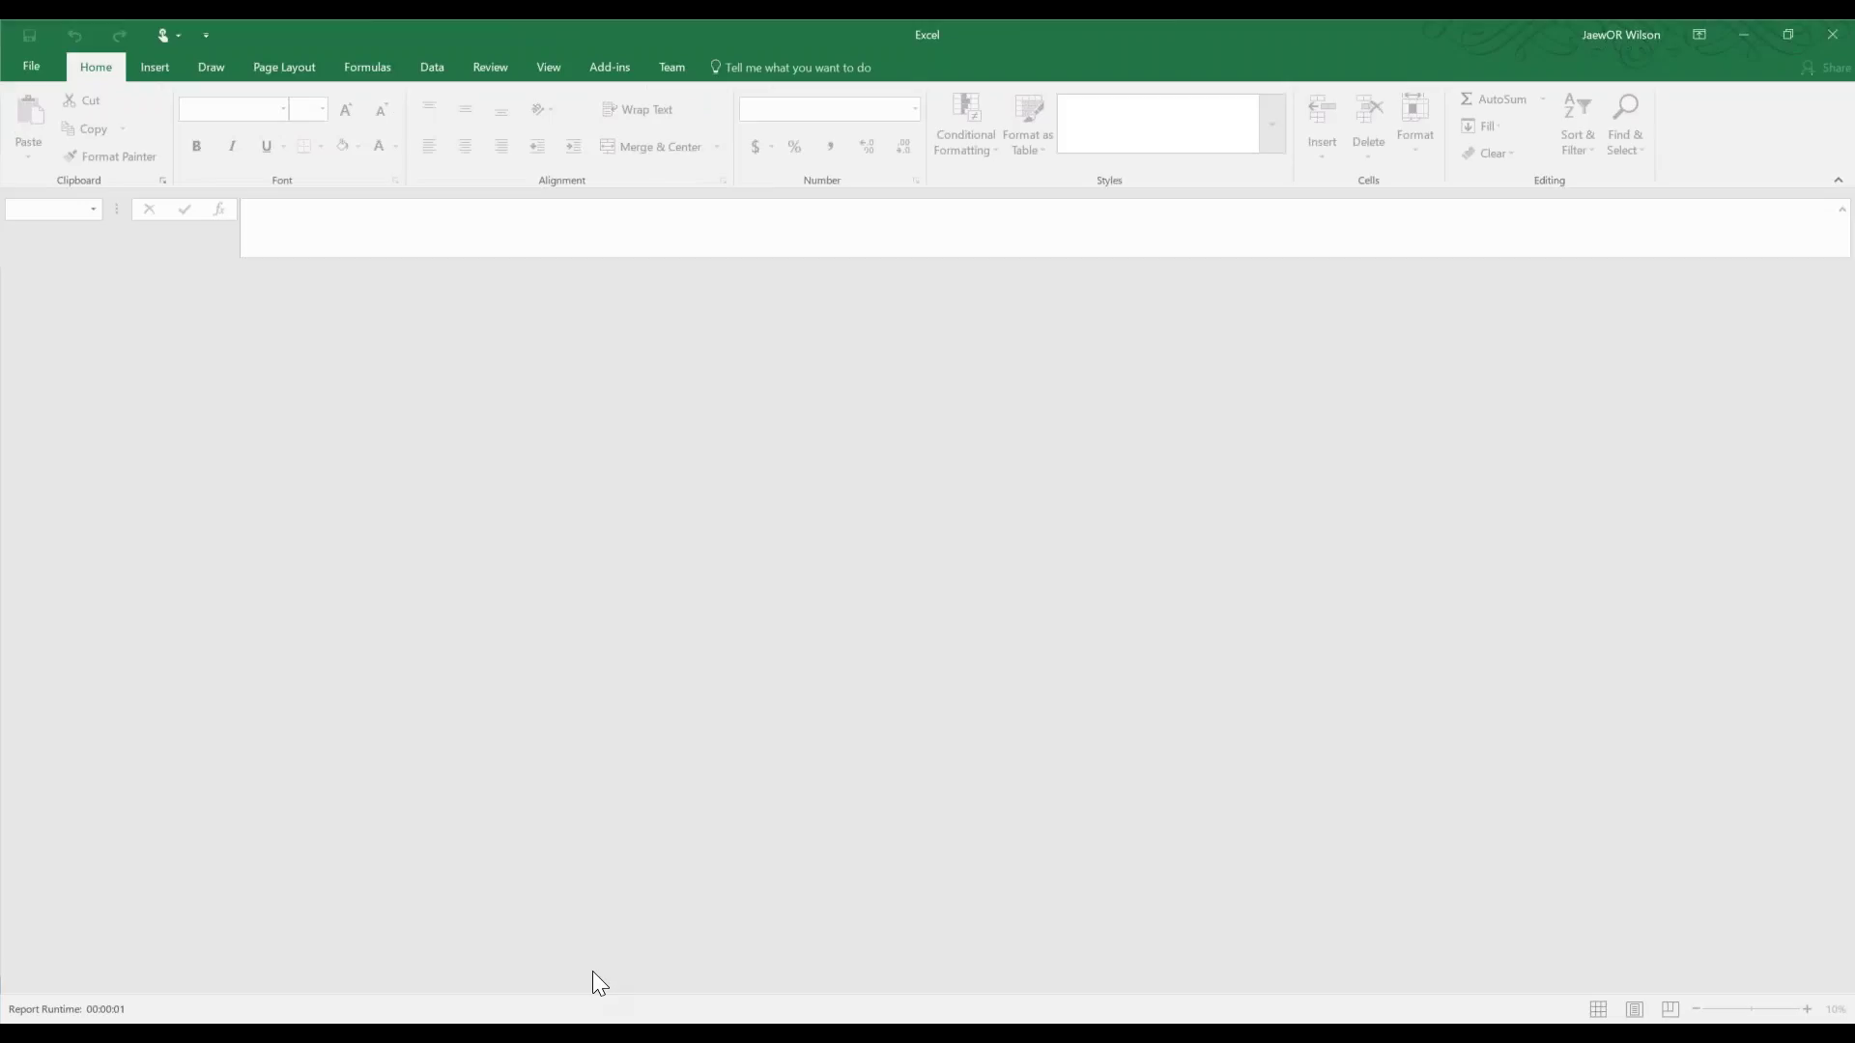
mouse_move(259, 1034)
click(280, 1000)
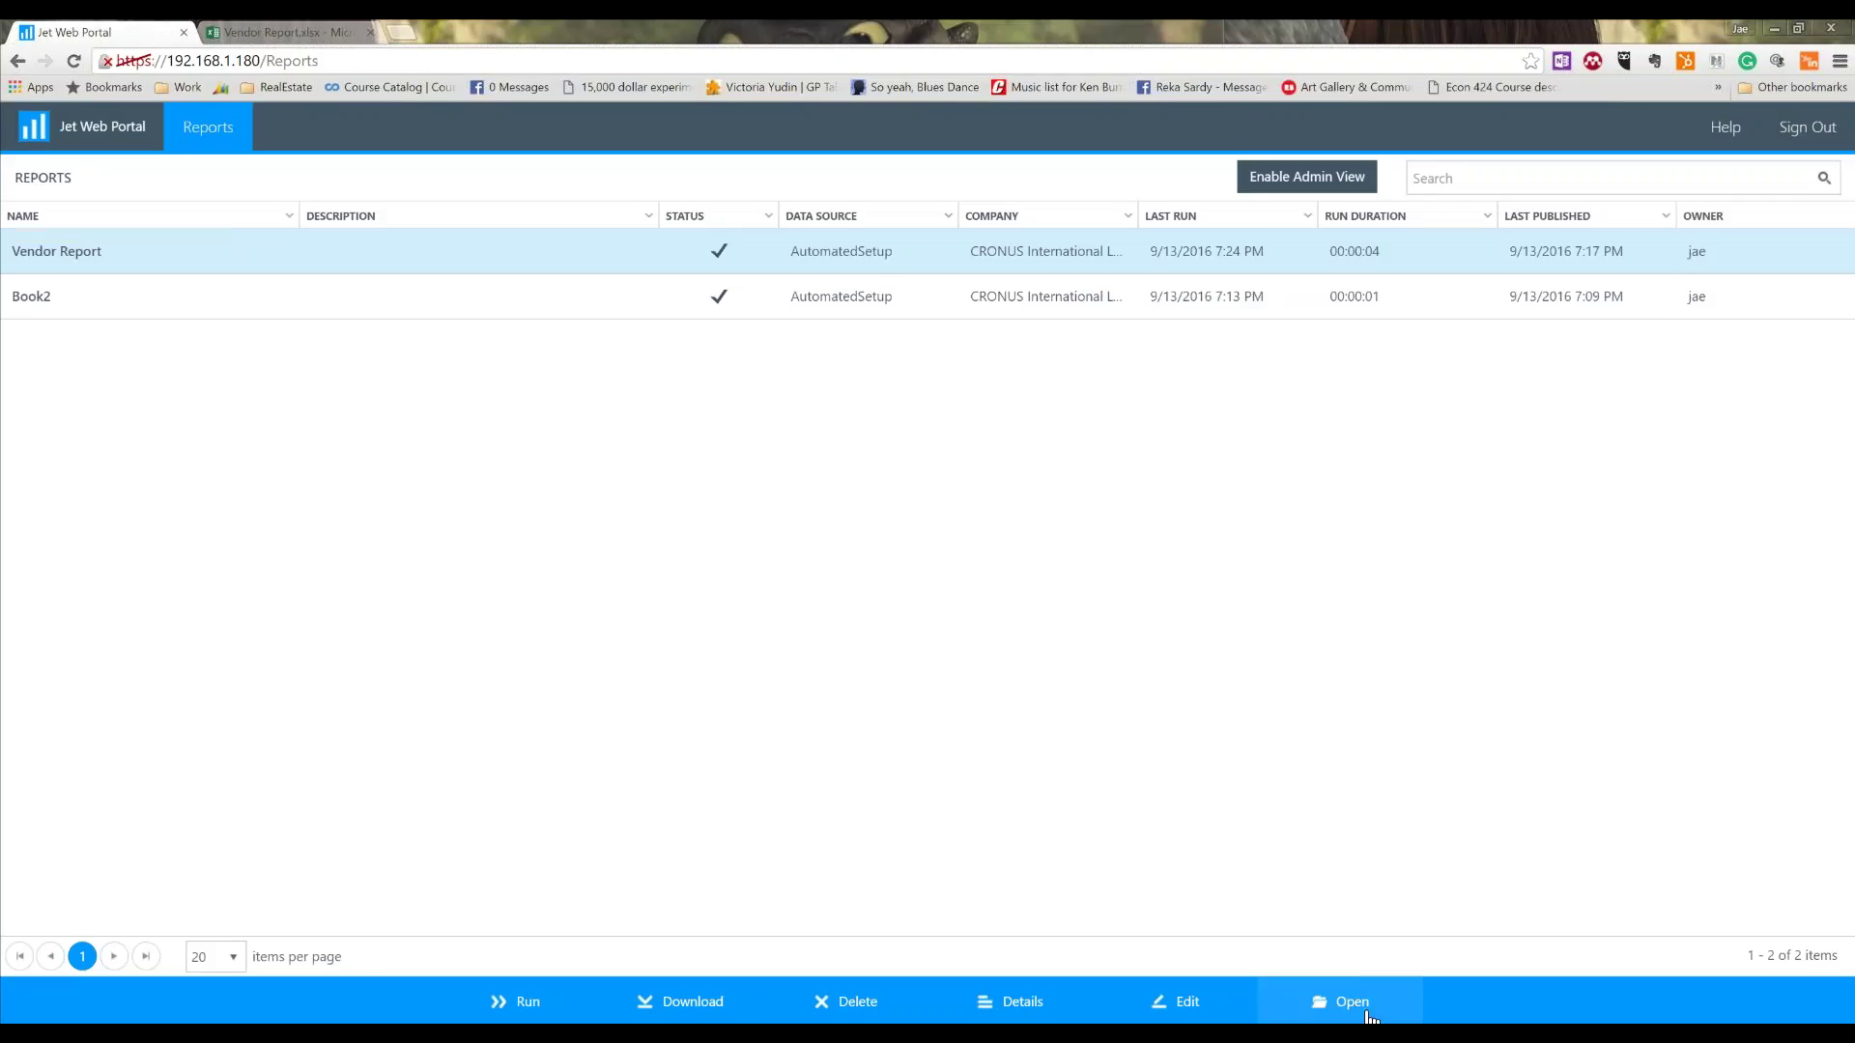
Download the Vendor Report workbook, enable editing, and review C6's Jet formula without changing it.
click(687, 1012)
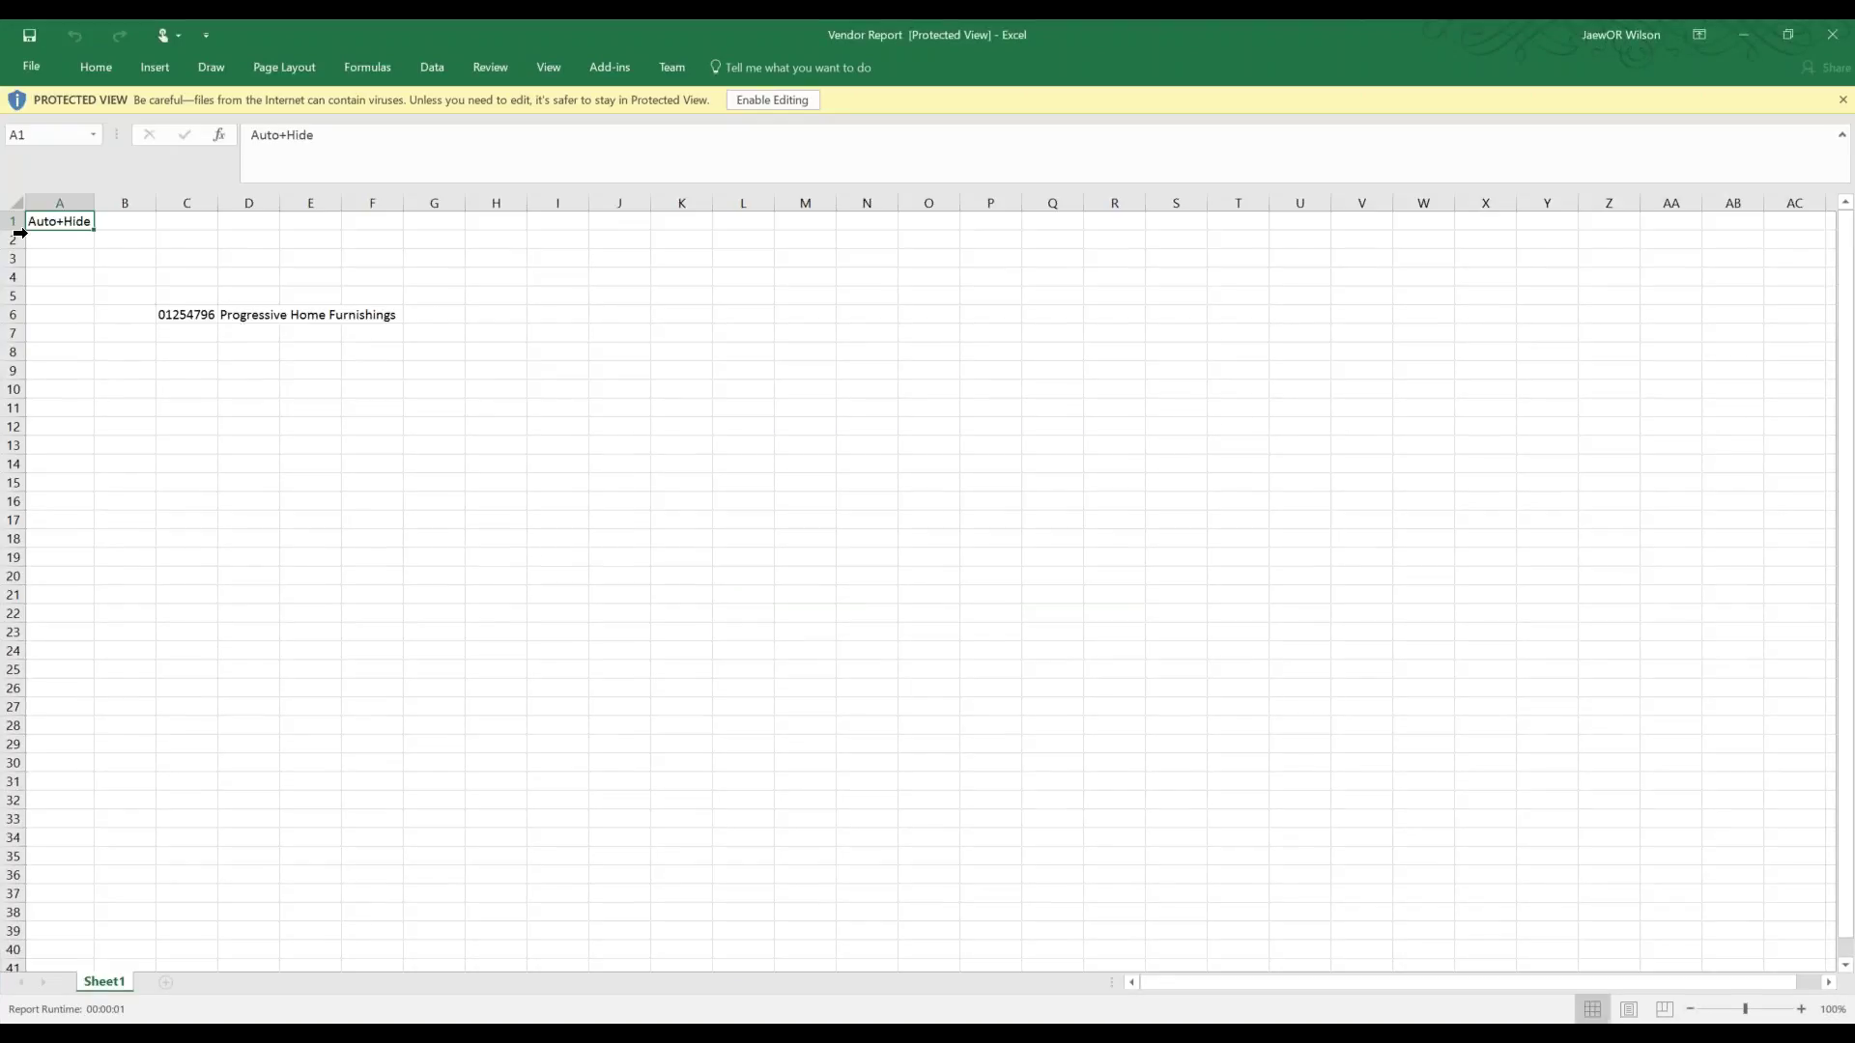
click(739, 100)
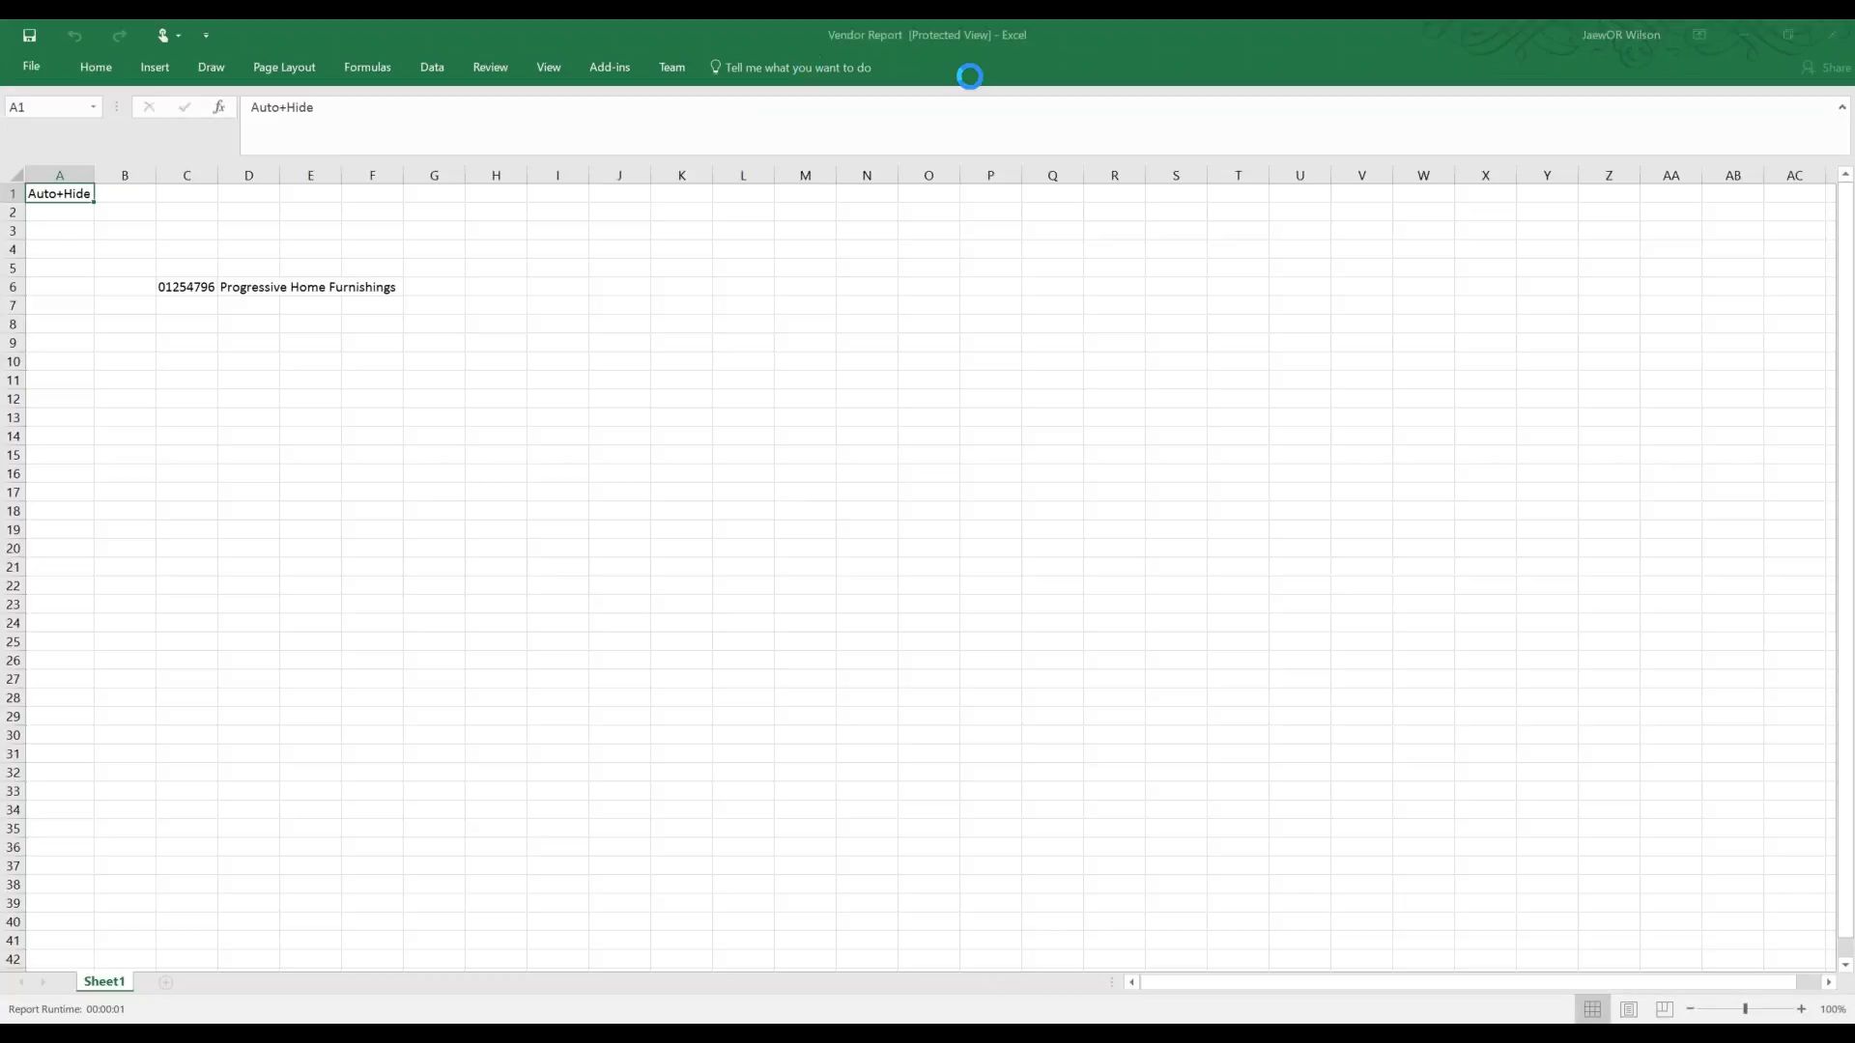
click(183, 390)
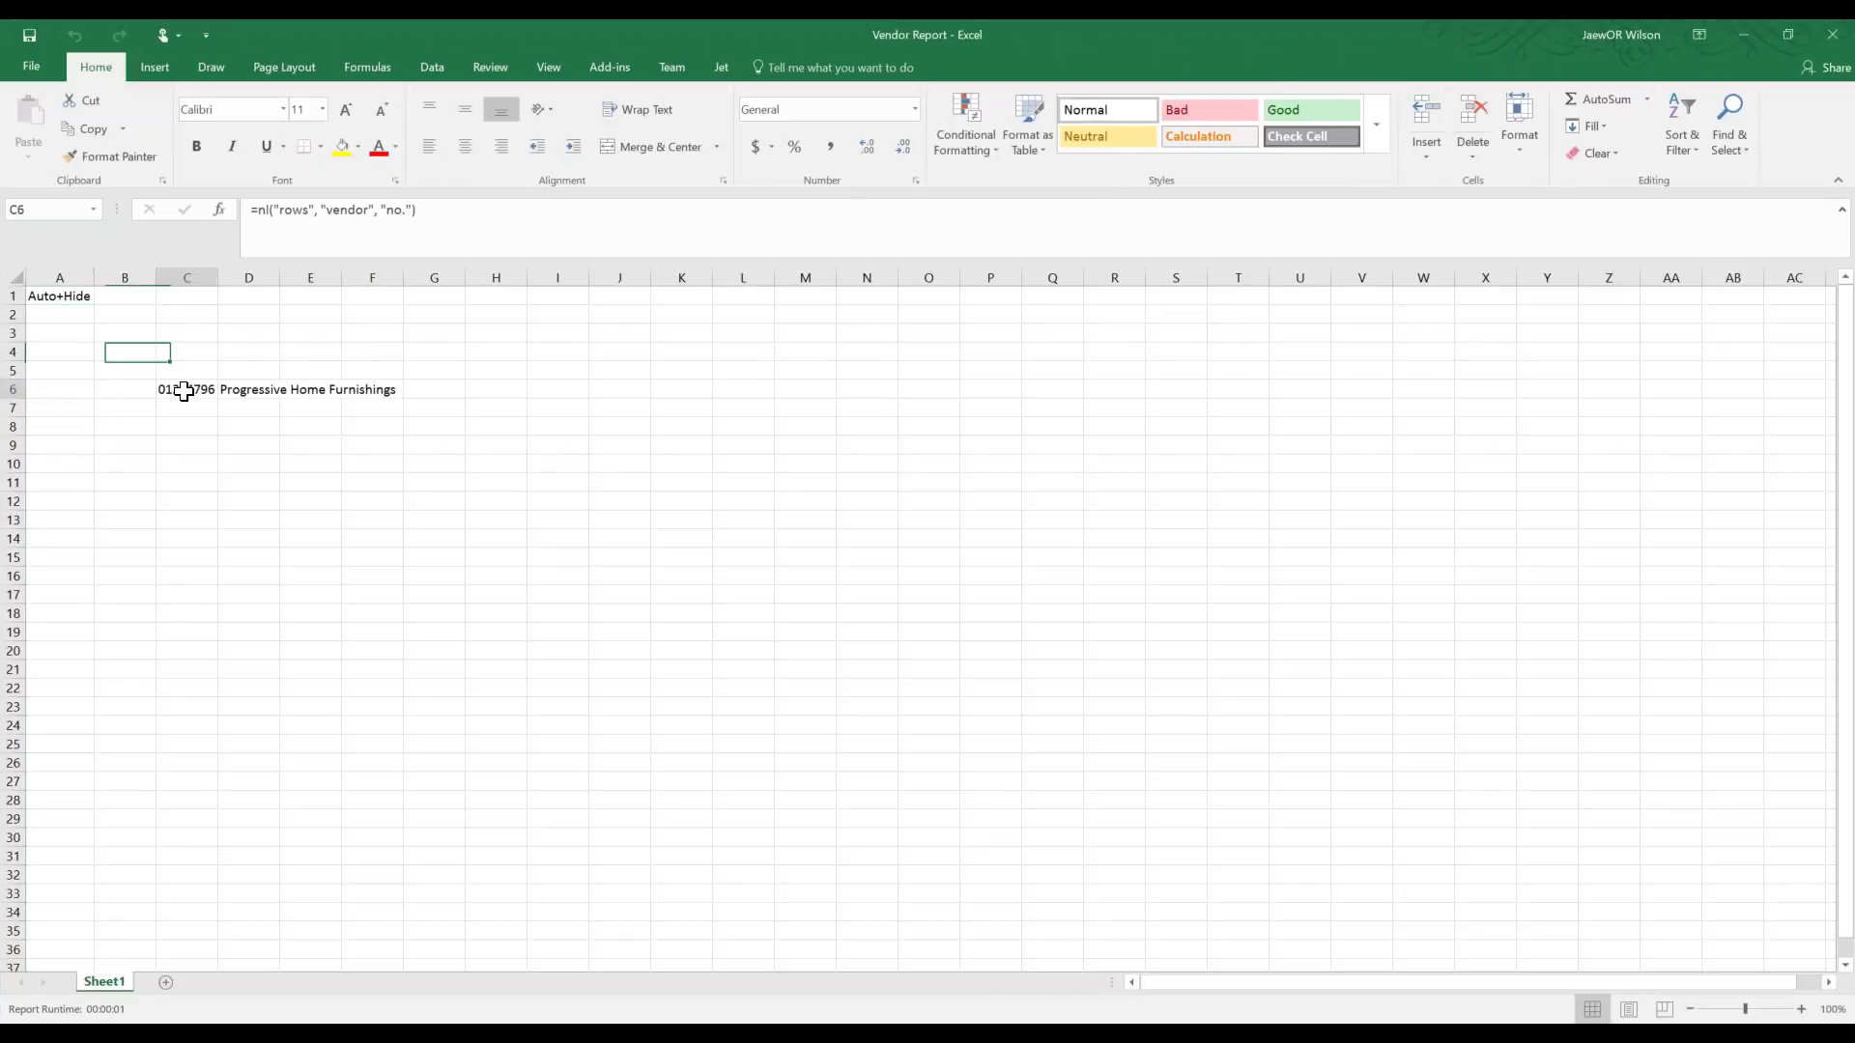
click(545, 220)
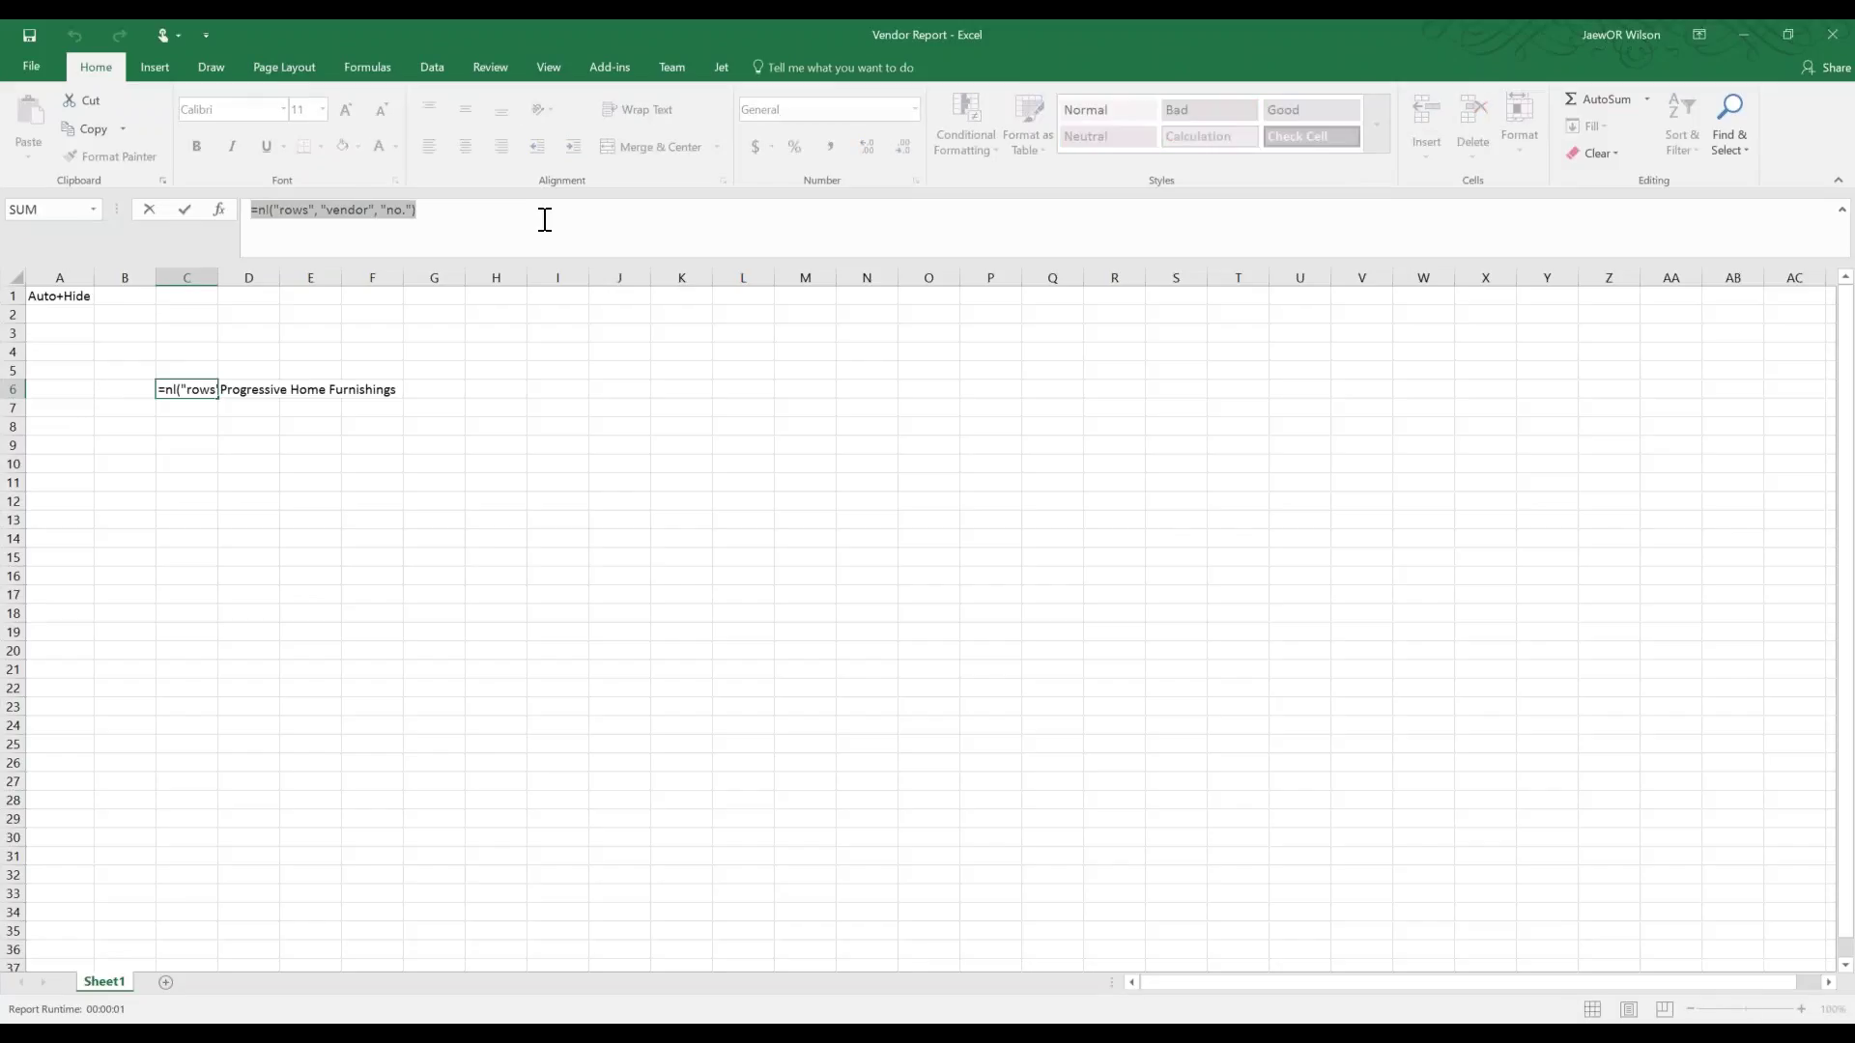
key(Escape)
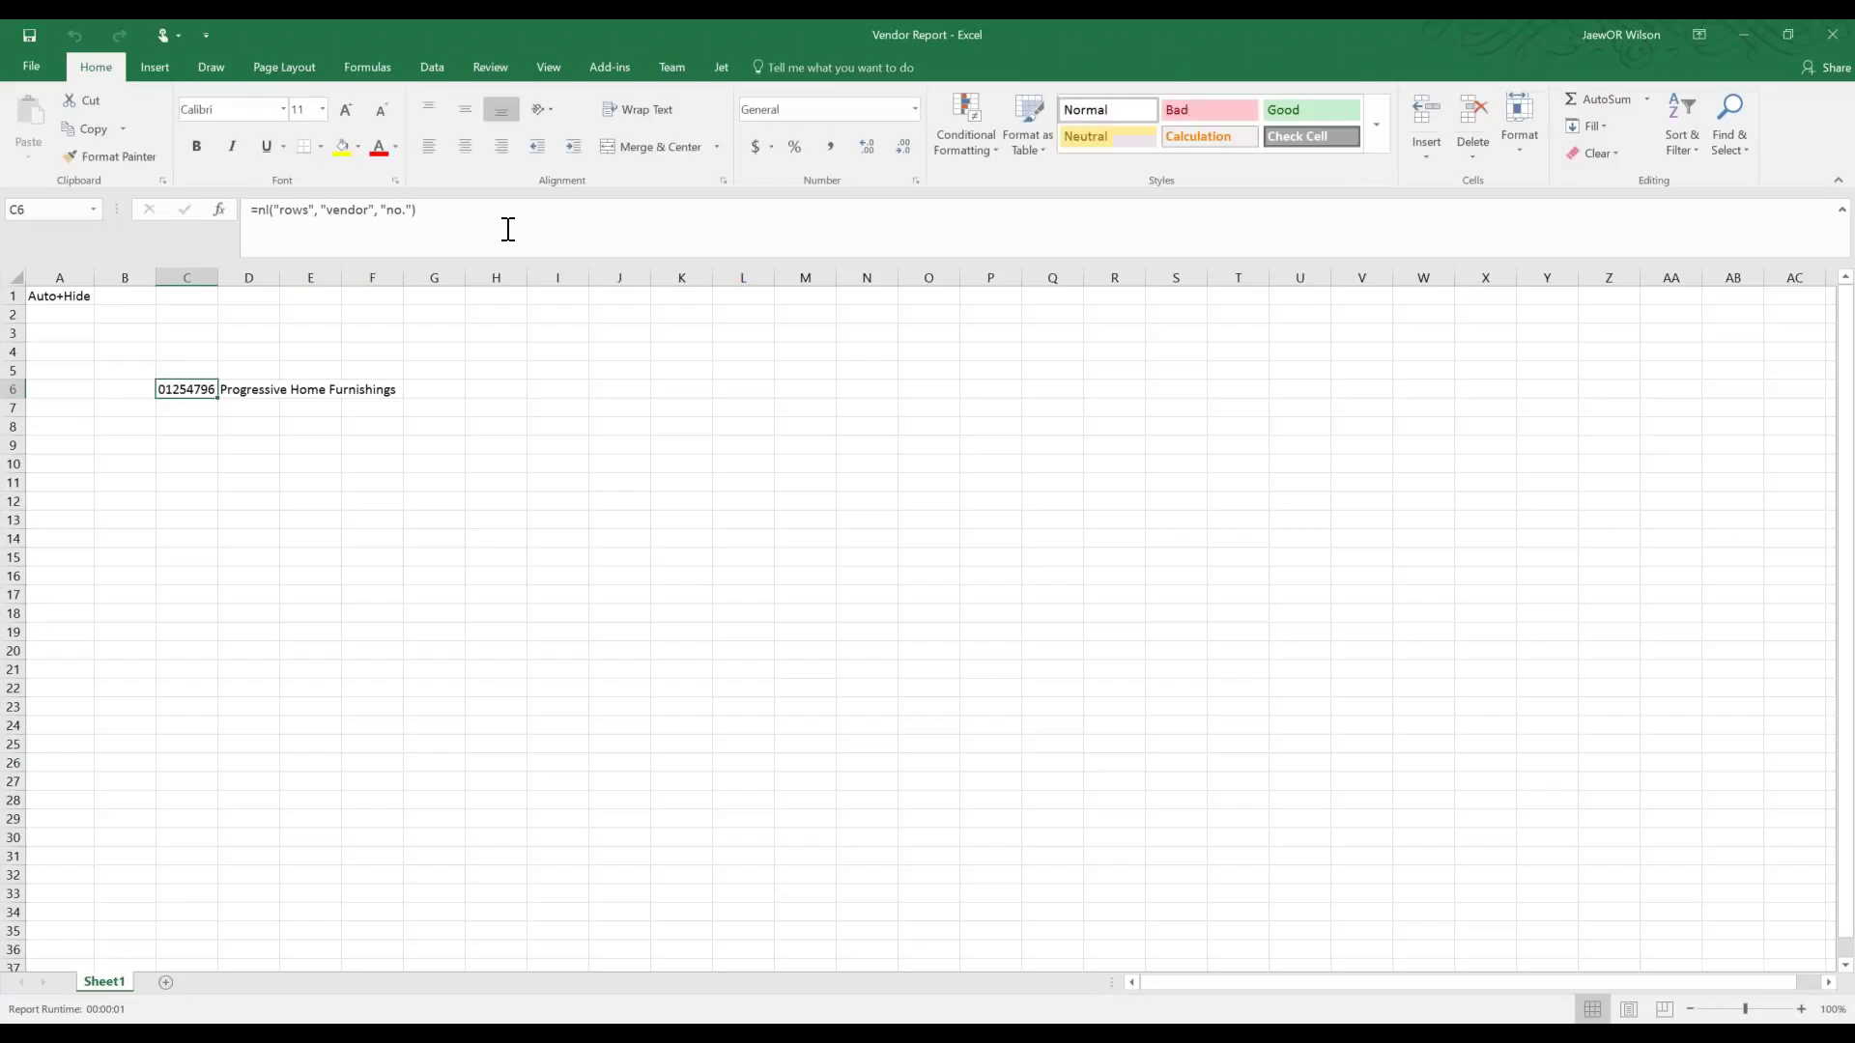
View the Save As location in Downloads sorted by name, then return to the worksheet without saving.
click(30, 64)
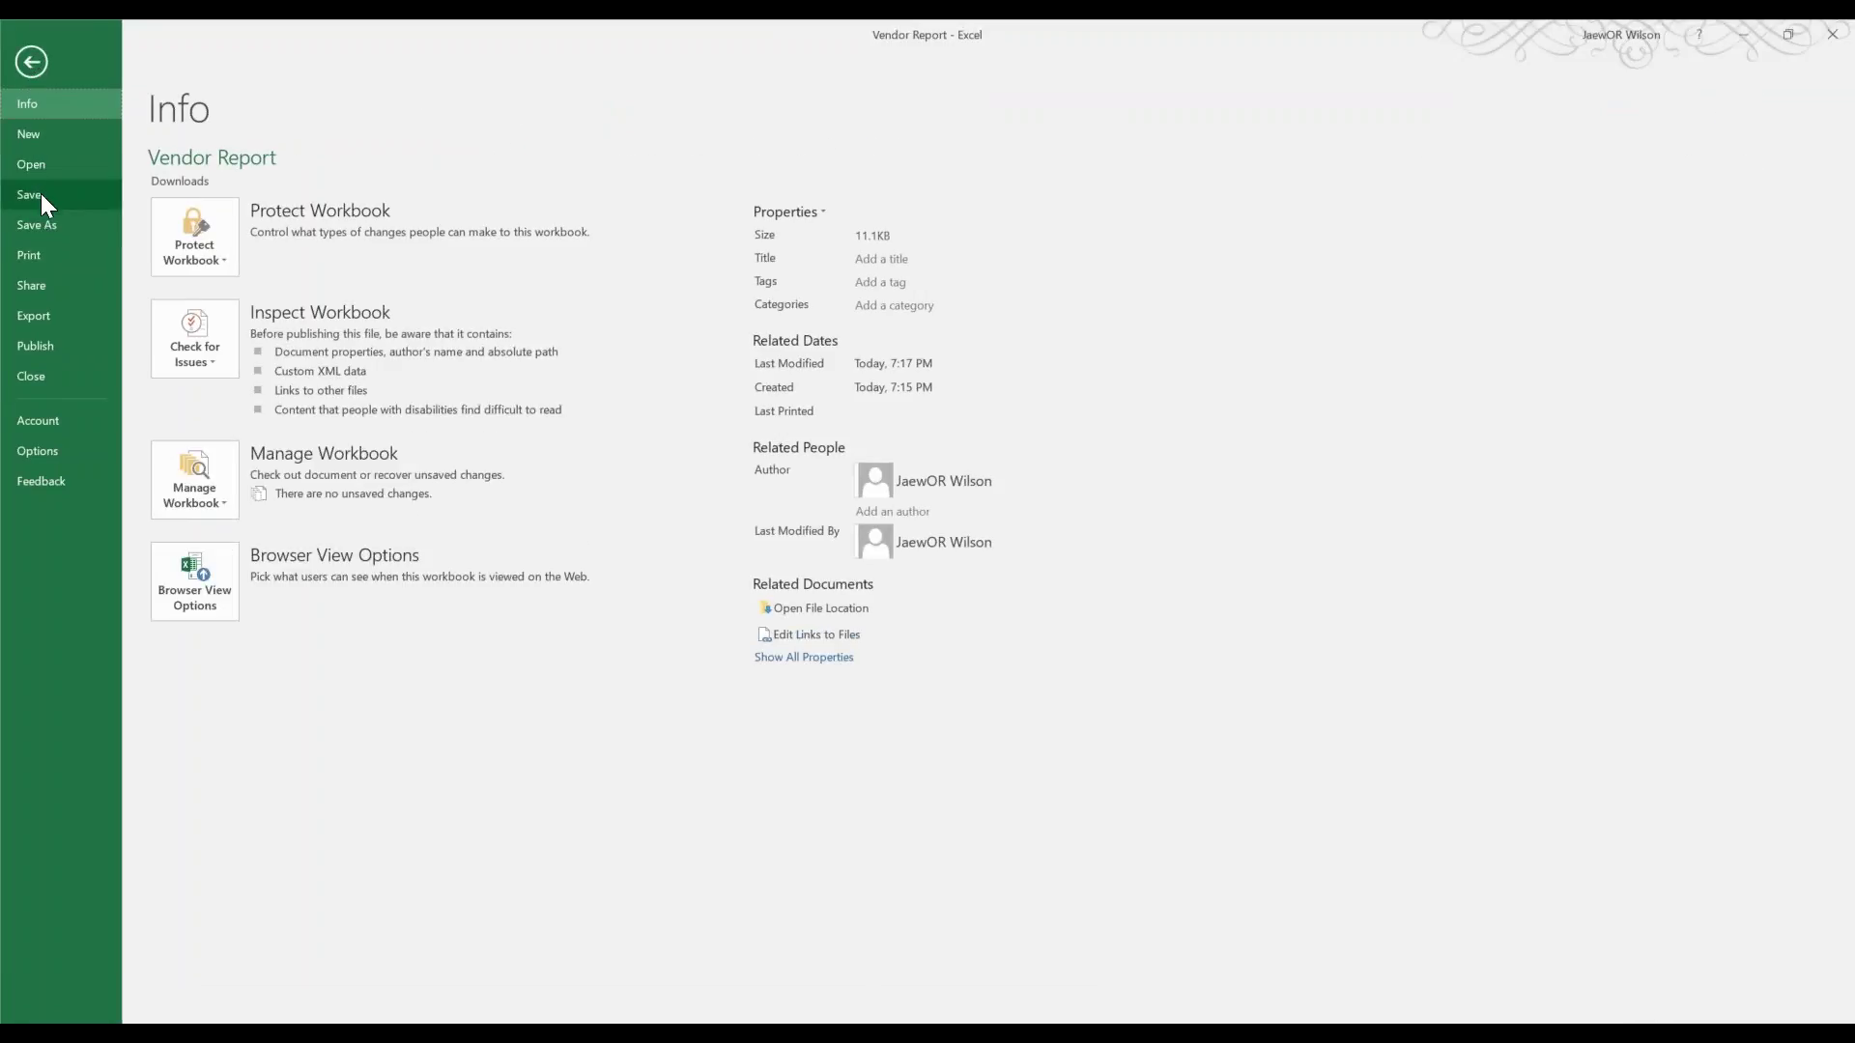
click(38, 223)
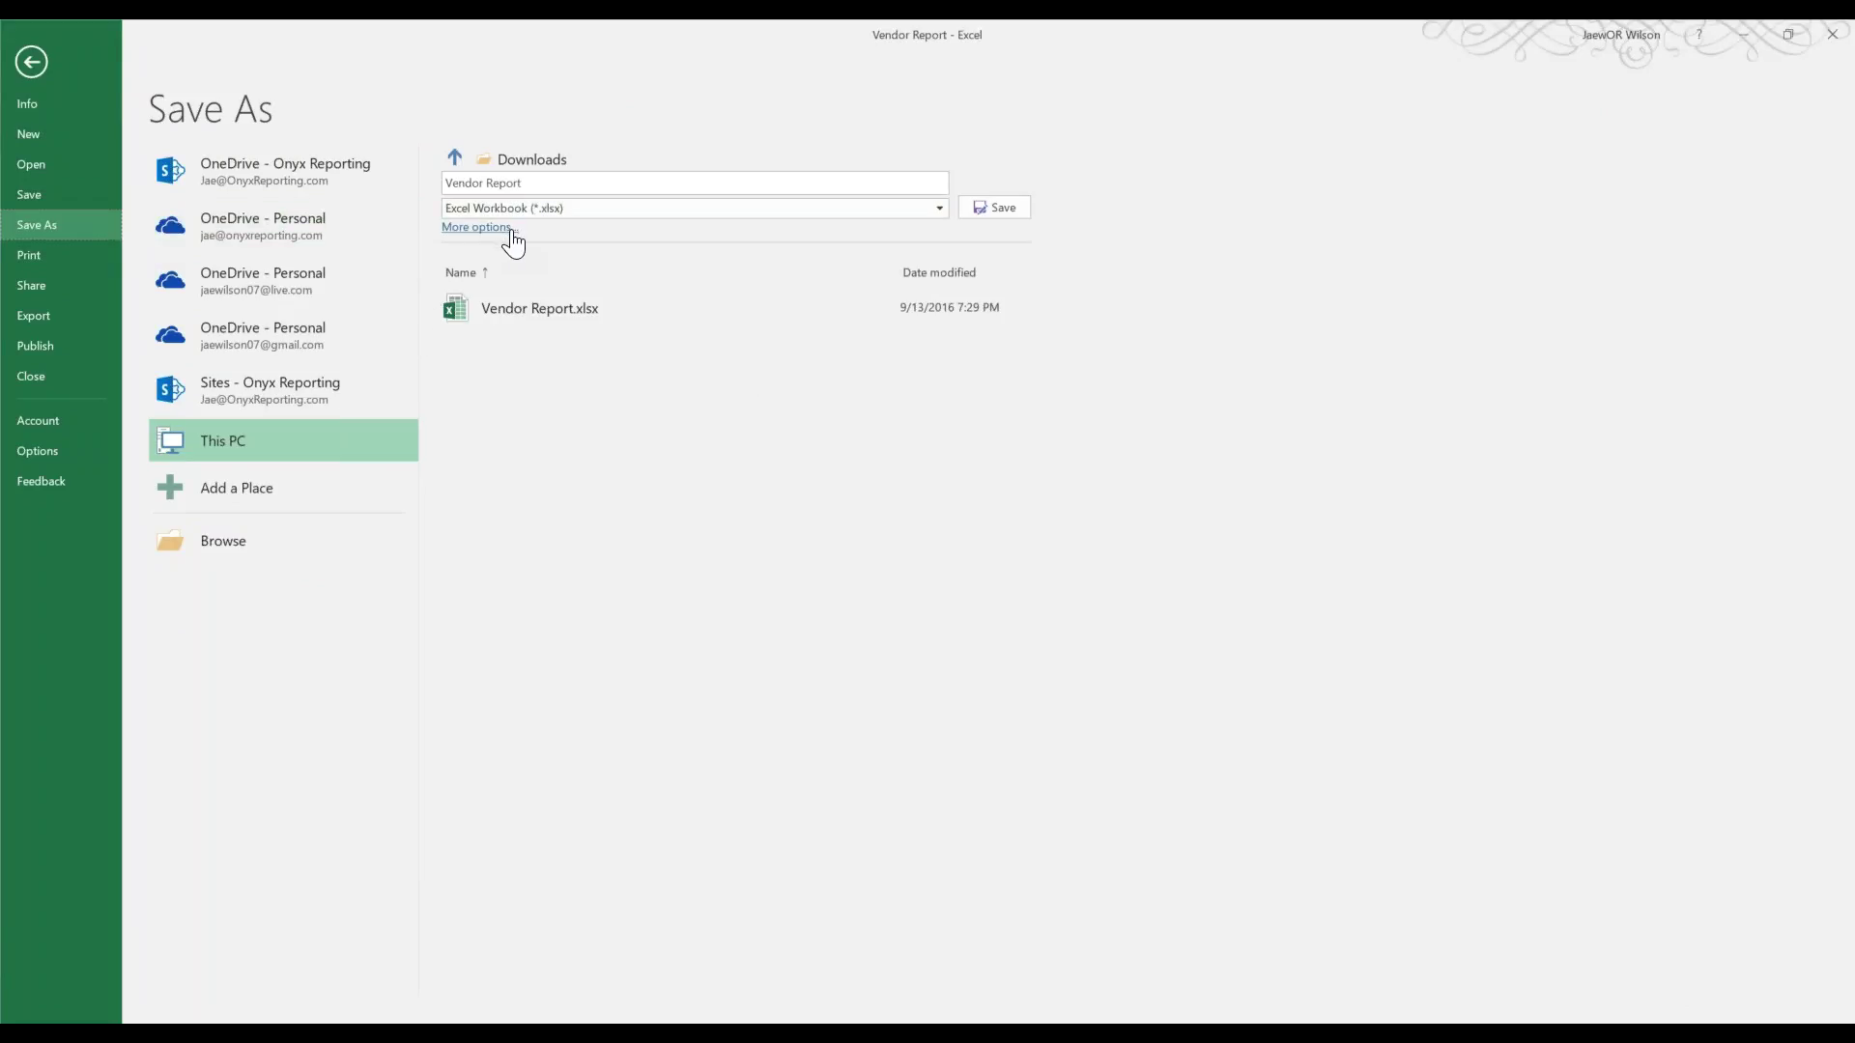
click(475, 277)
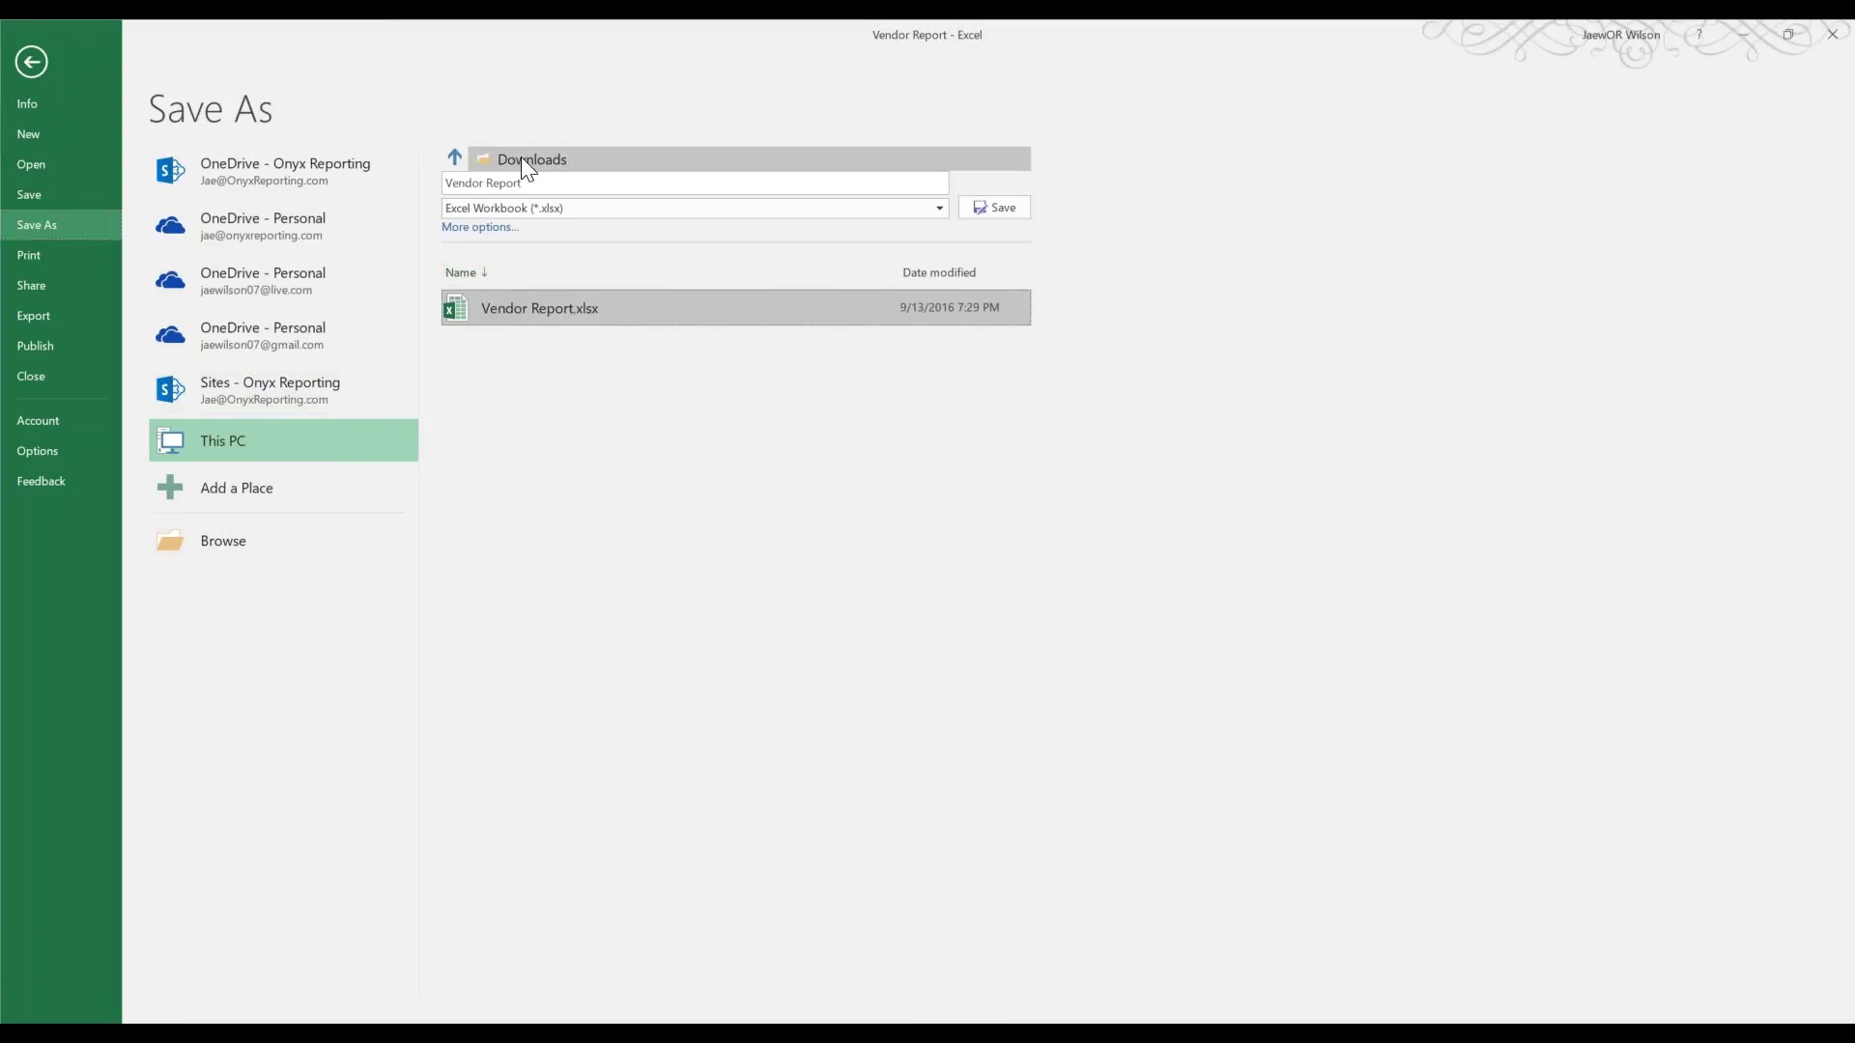
key(Escape)
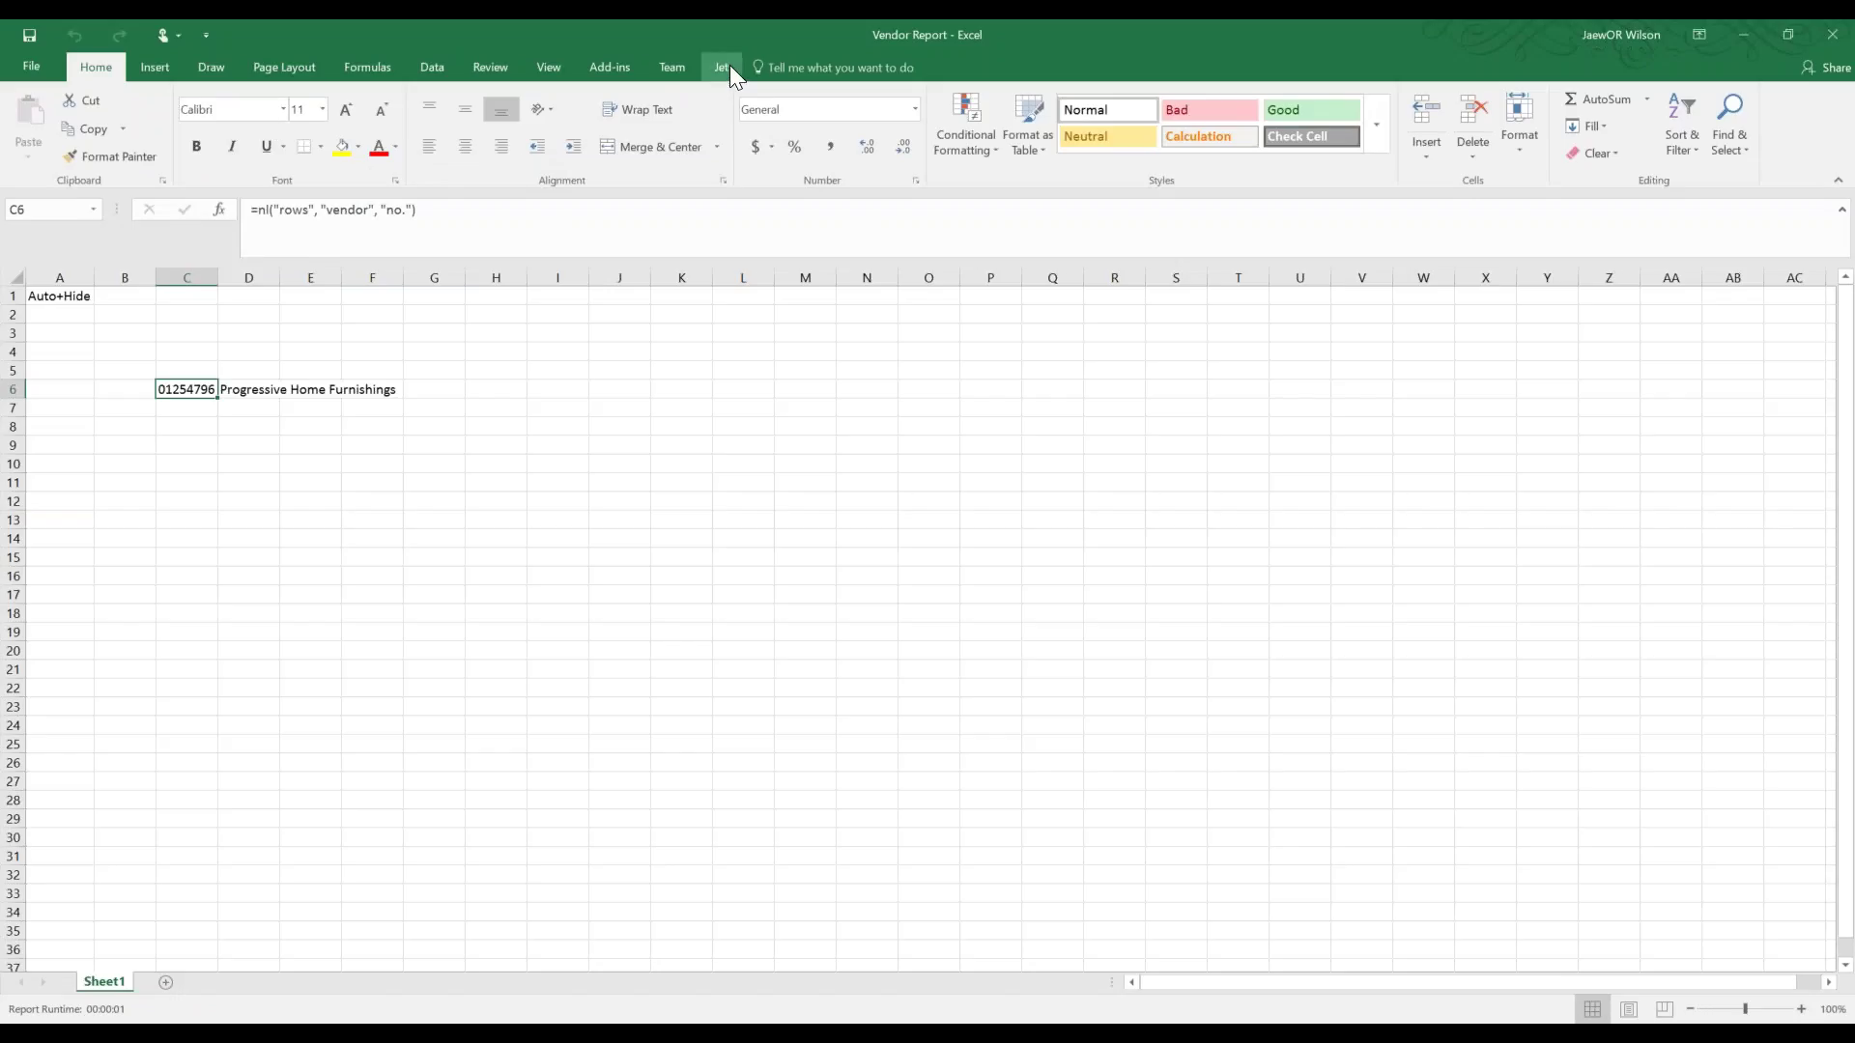
Enter =NL("sum","vendor","purchases ($)","no.",C6) in E6 and run the report to test it.
click(729, 65)
click(319, 390)
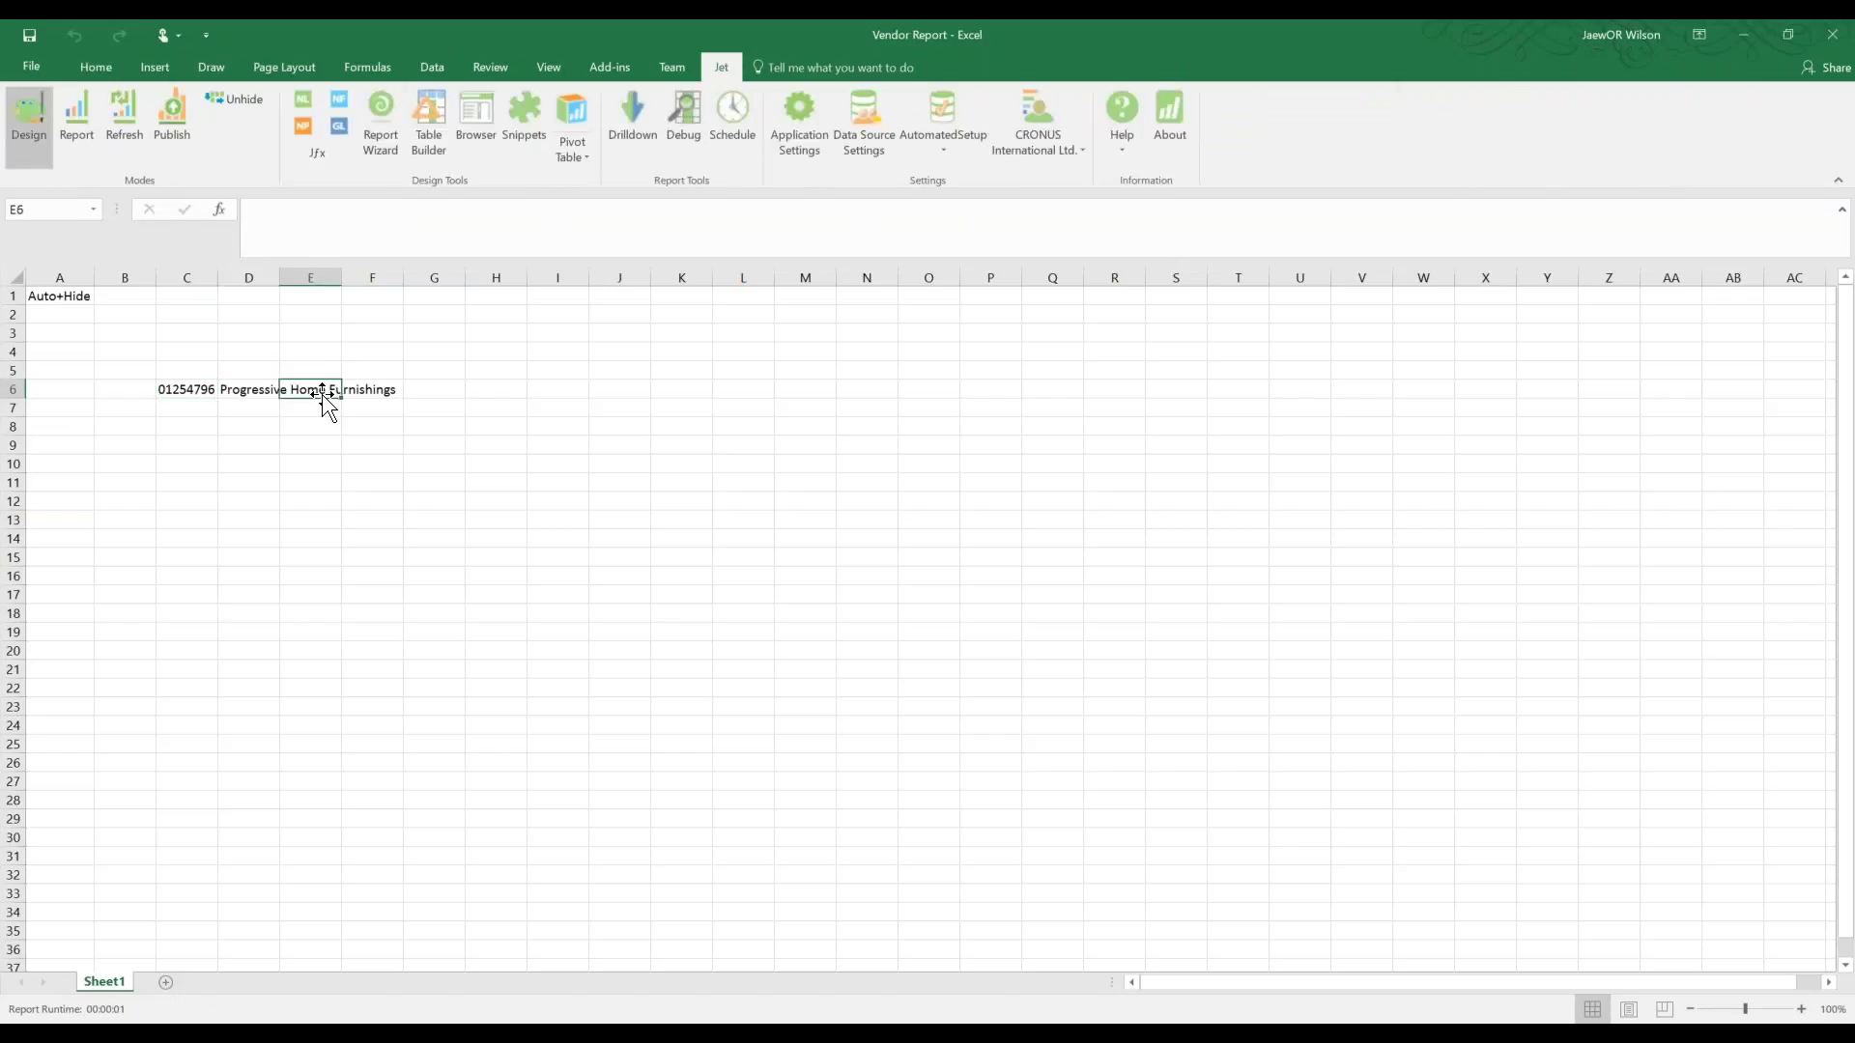
text(=nl*)
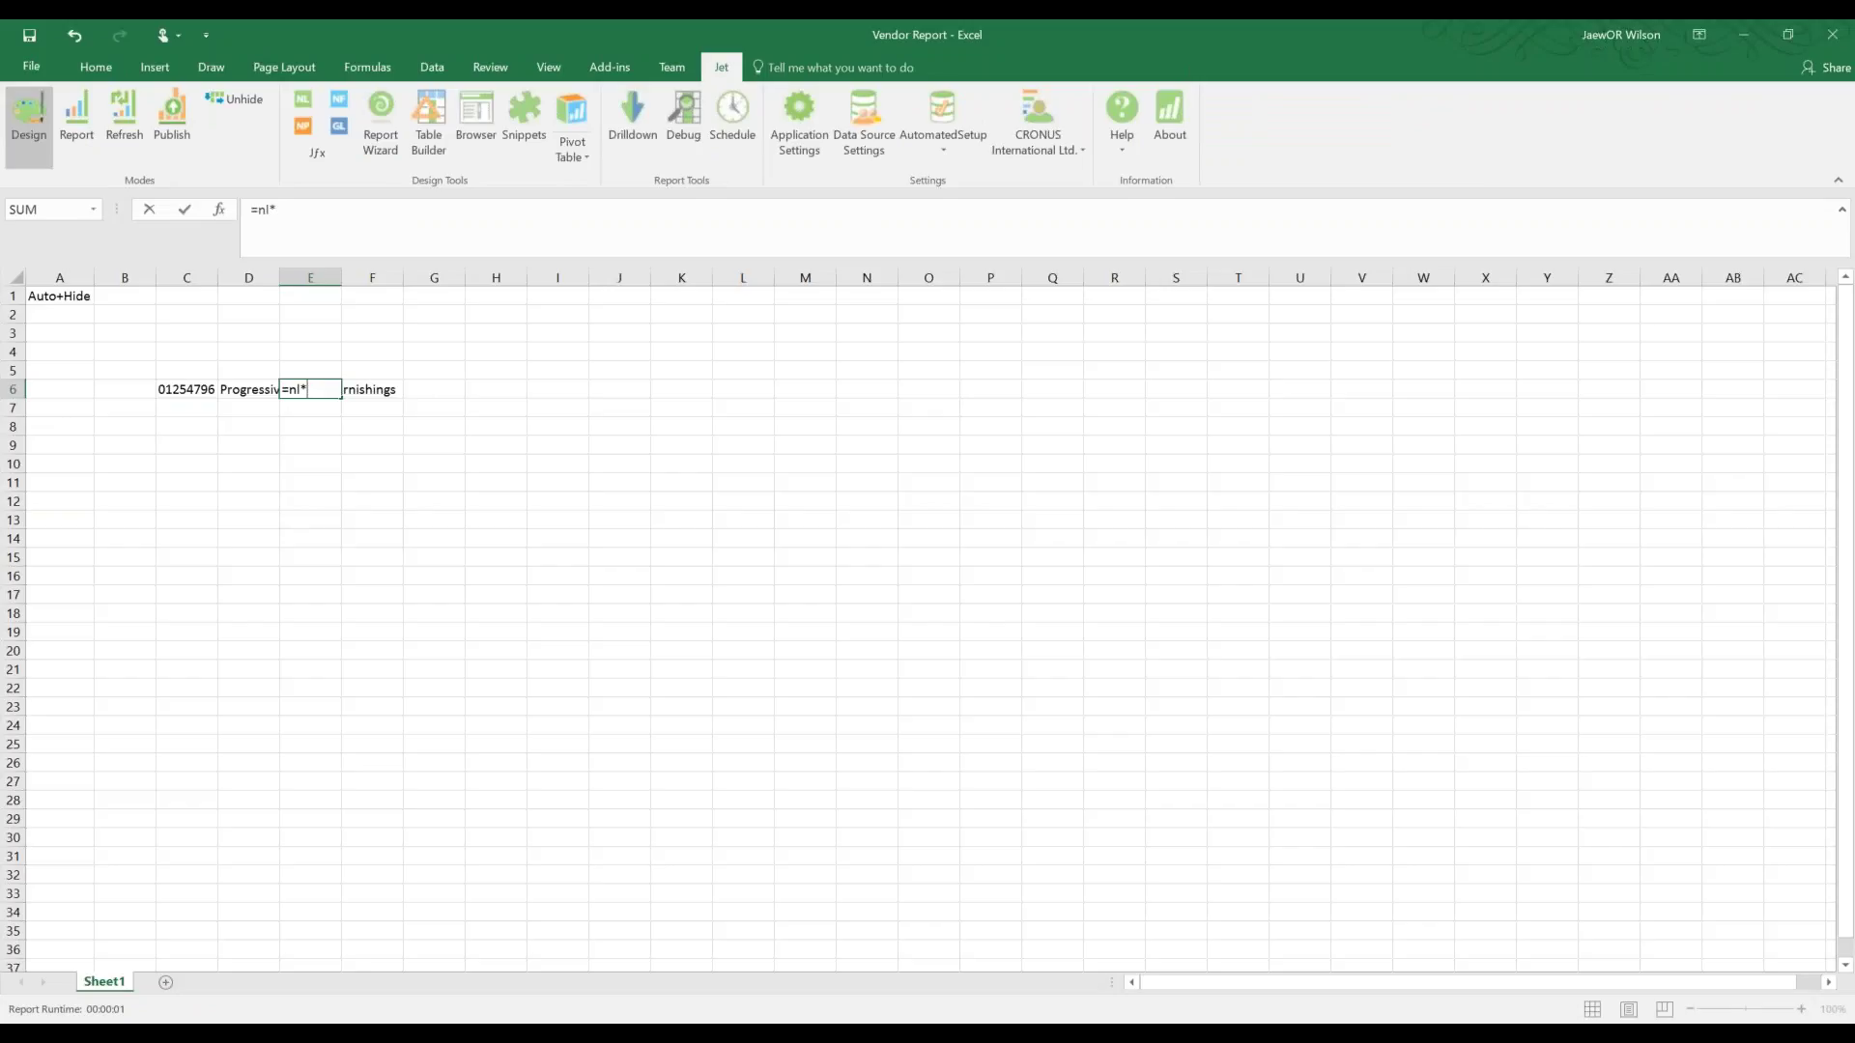
key(BackSpace)
text(("sum", "vendor", "purchases)
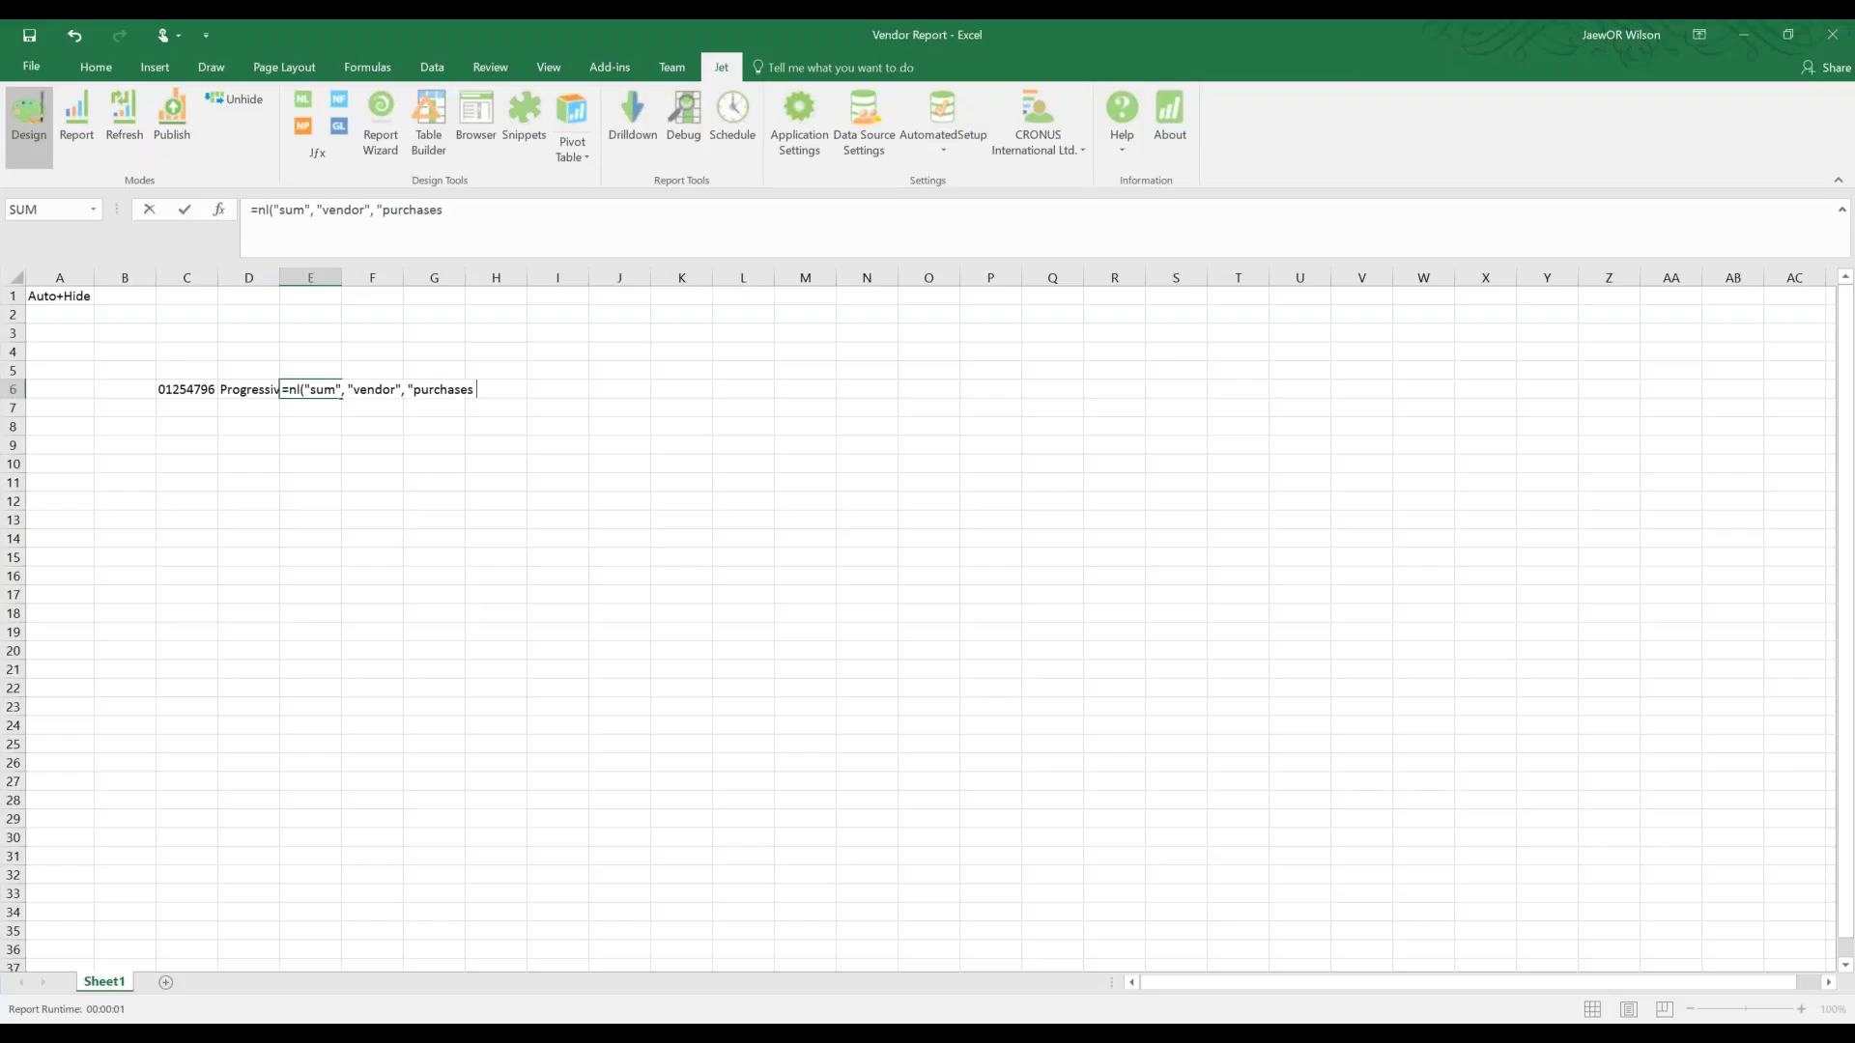
text( ($)", "no.",)
key(Left)
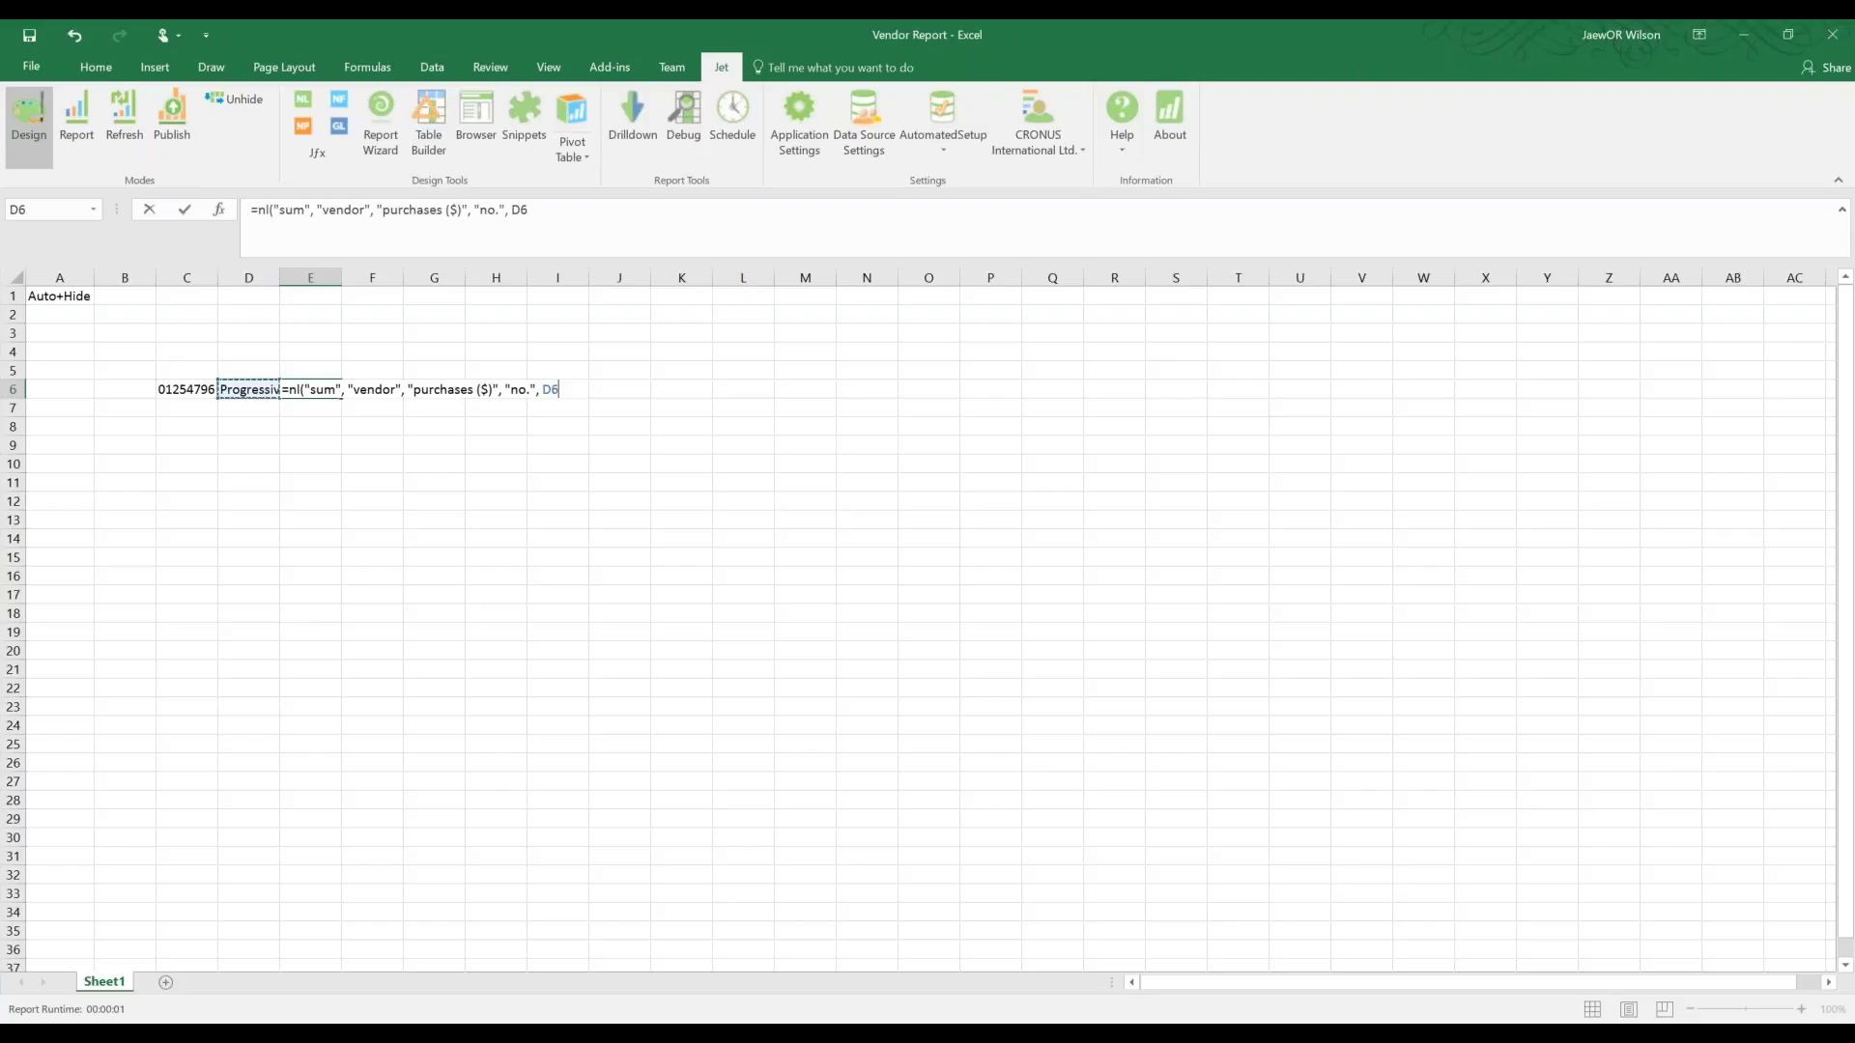
key(Return)
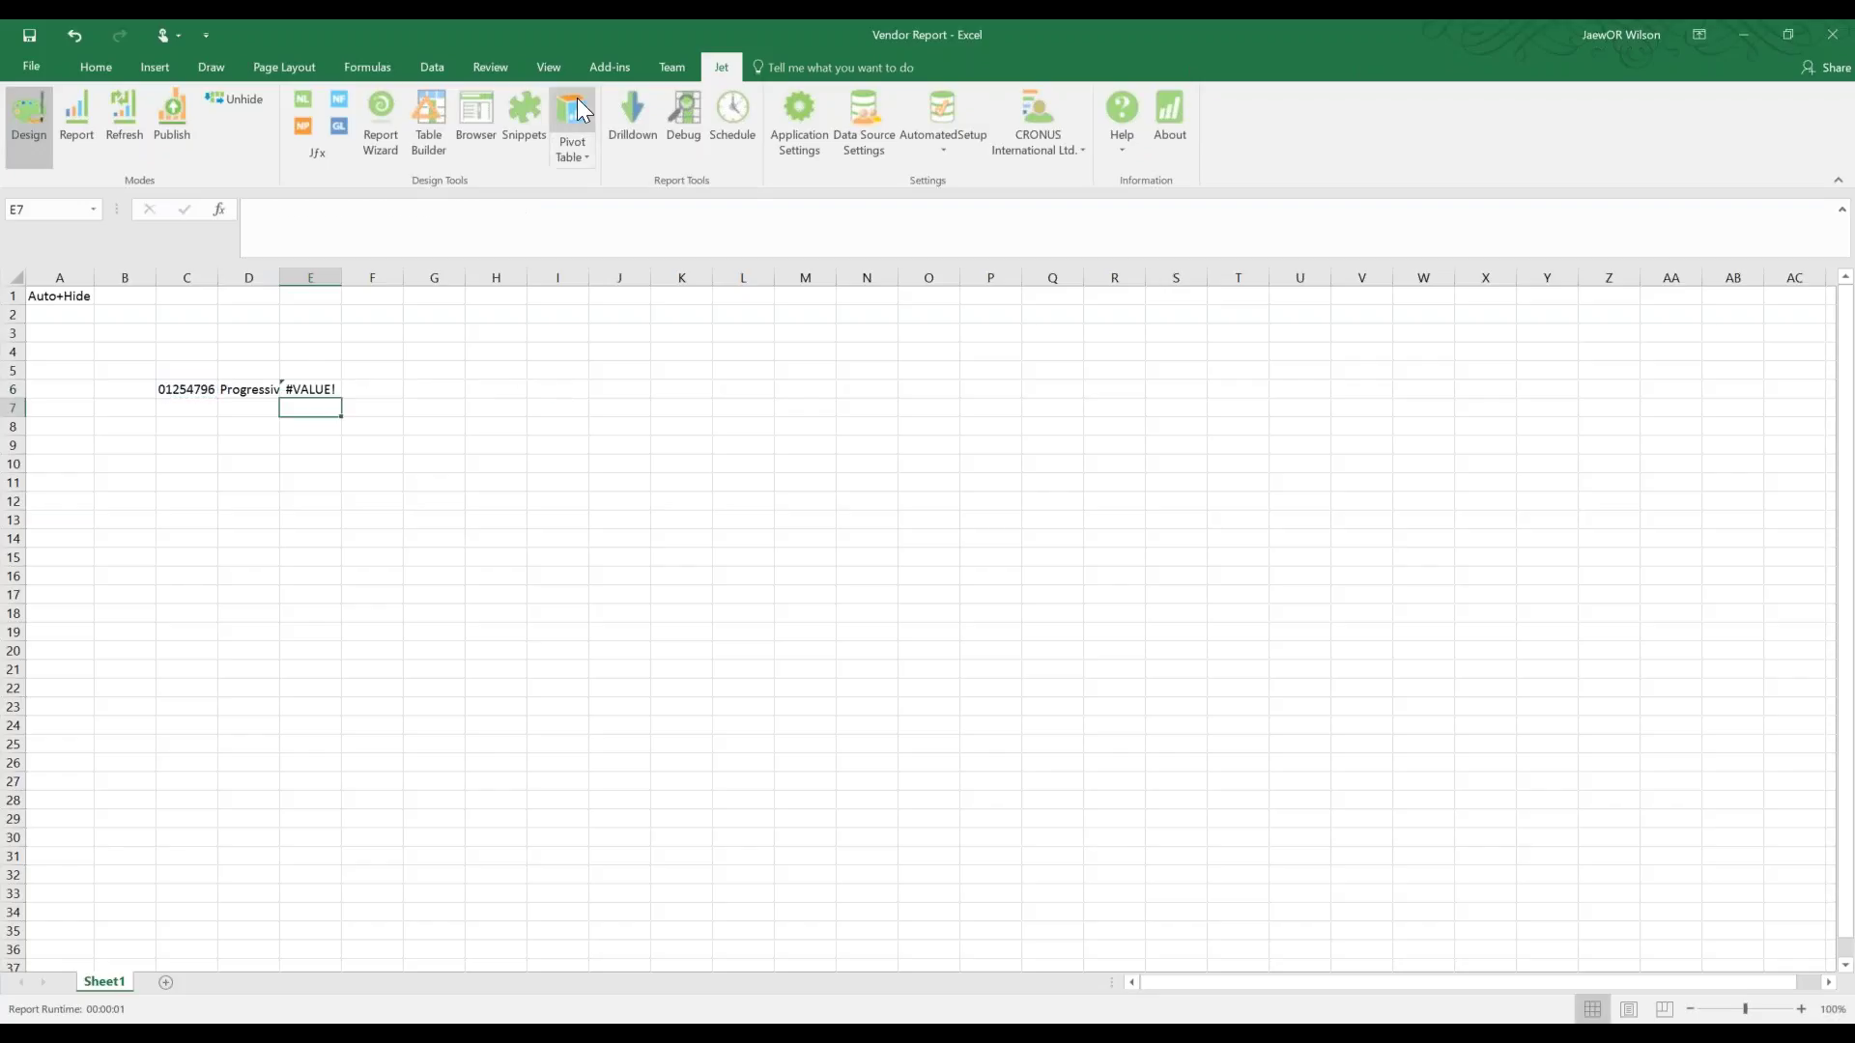
click(311, 390)
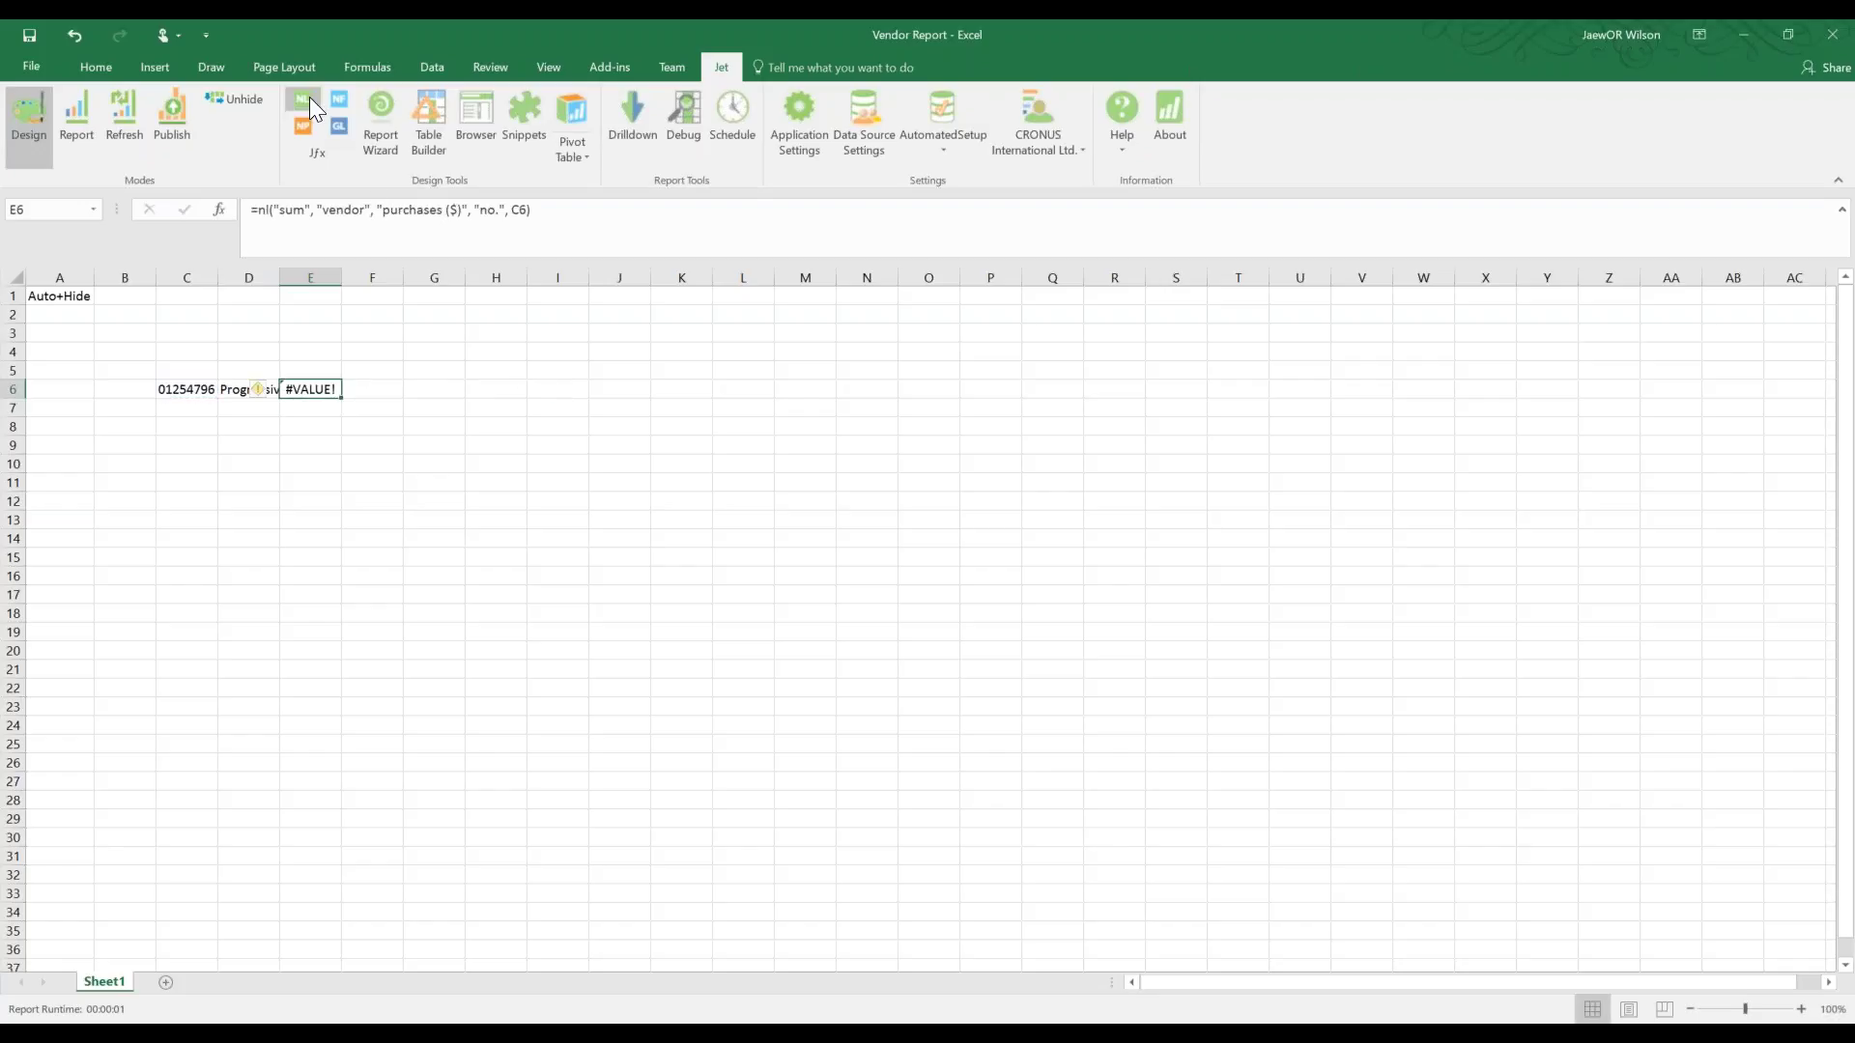
key(ctrl+alt+r)
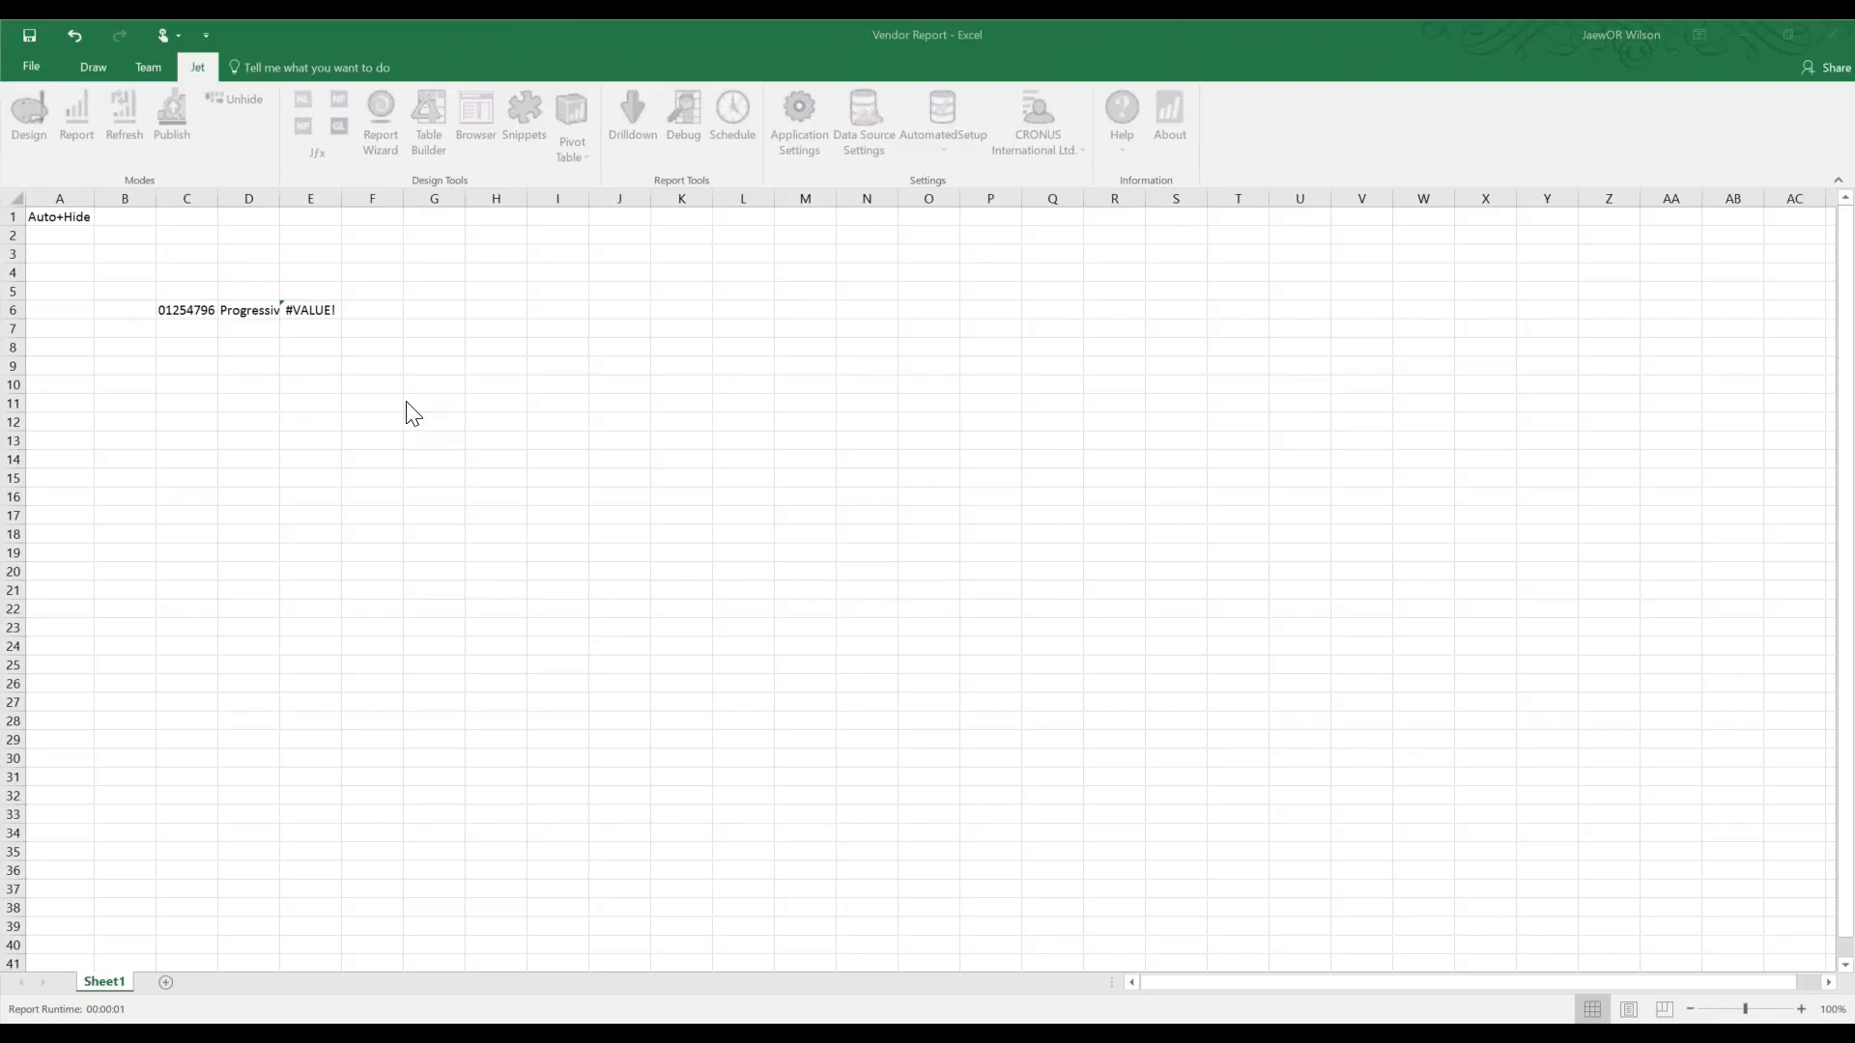
Correct the field name to "purchases (LCY)" so E6 returns 0 instead of #VALUE!
click(314, 311)
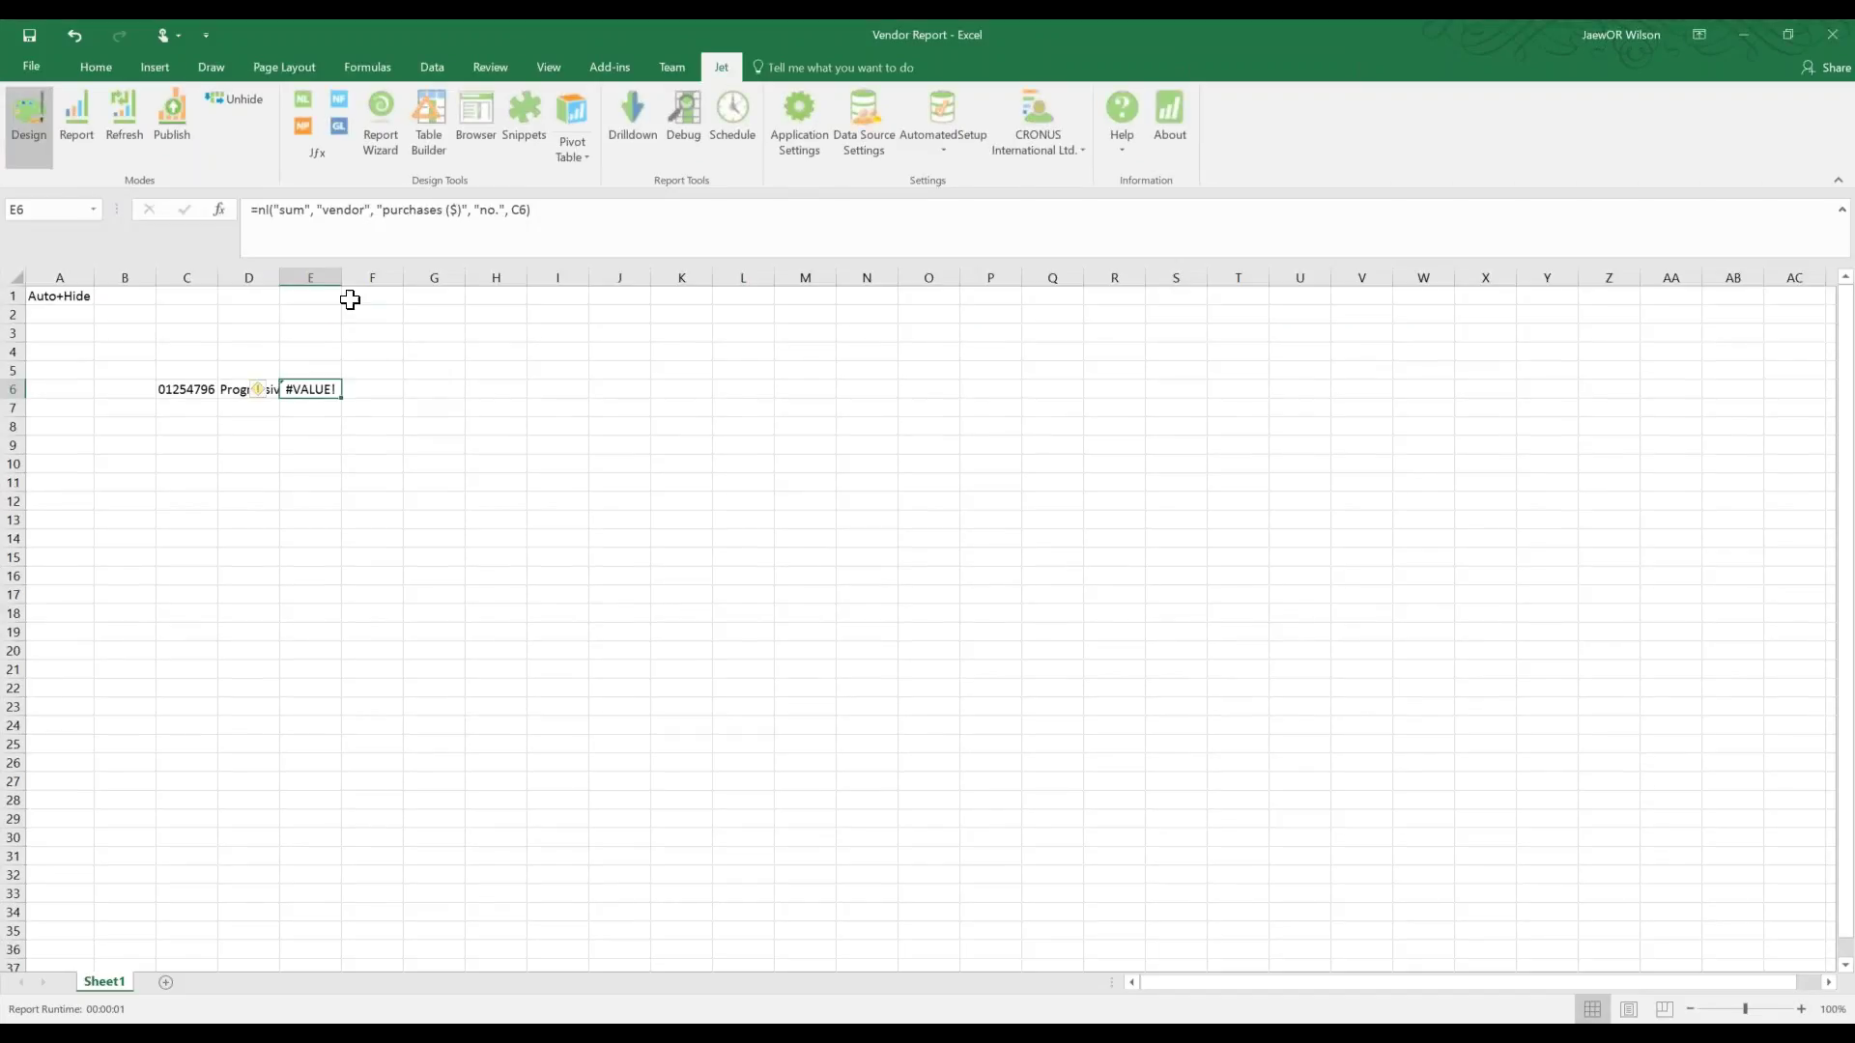
click(438, 210)
key(BackSpace)
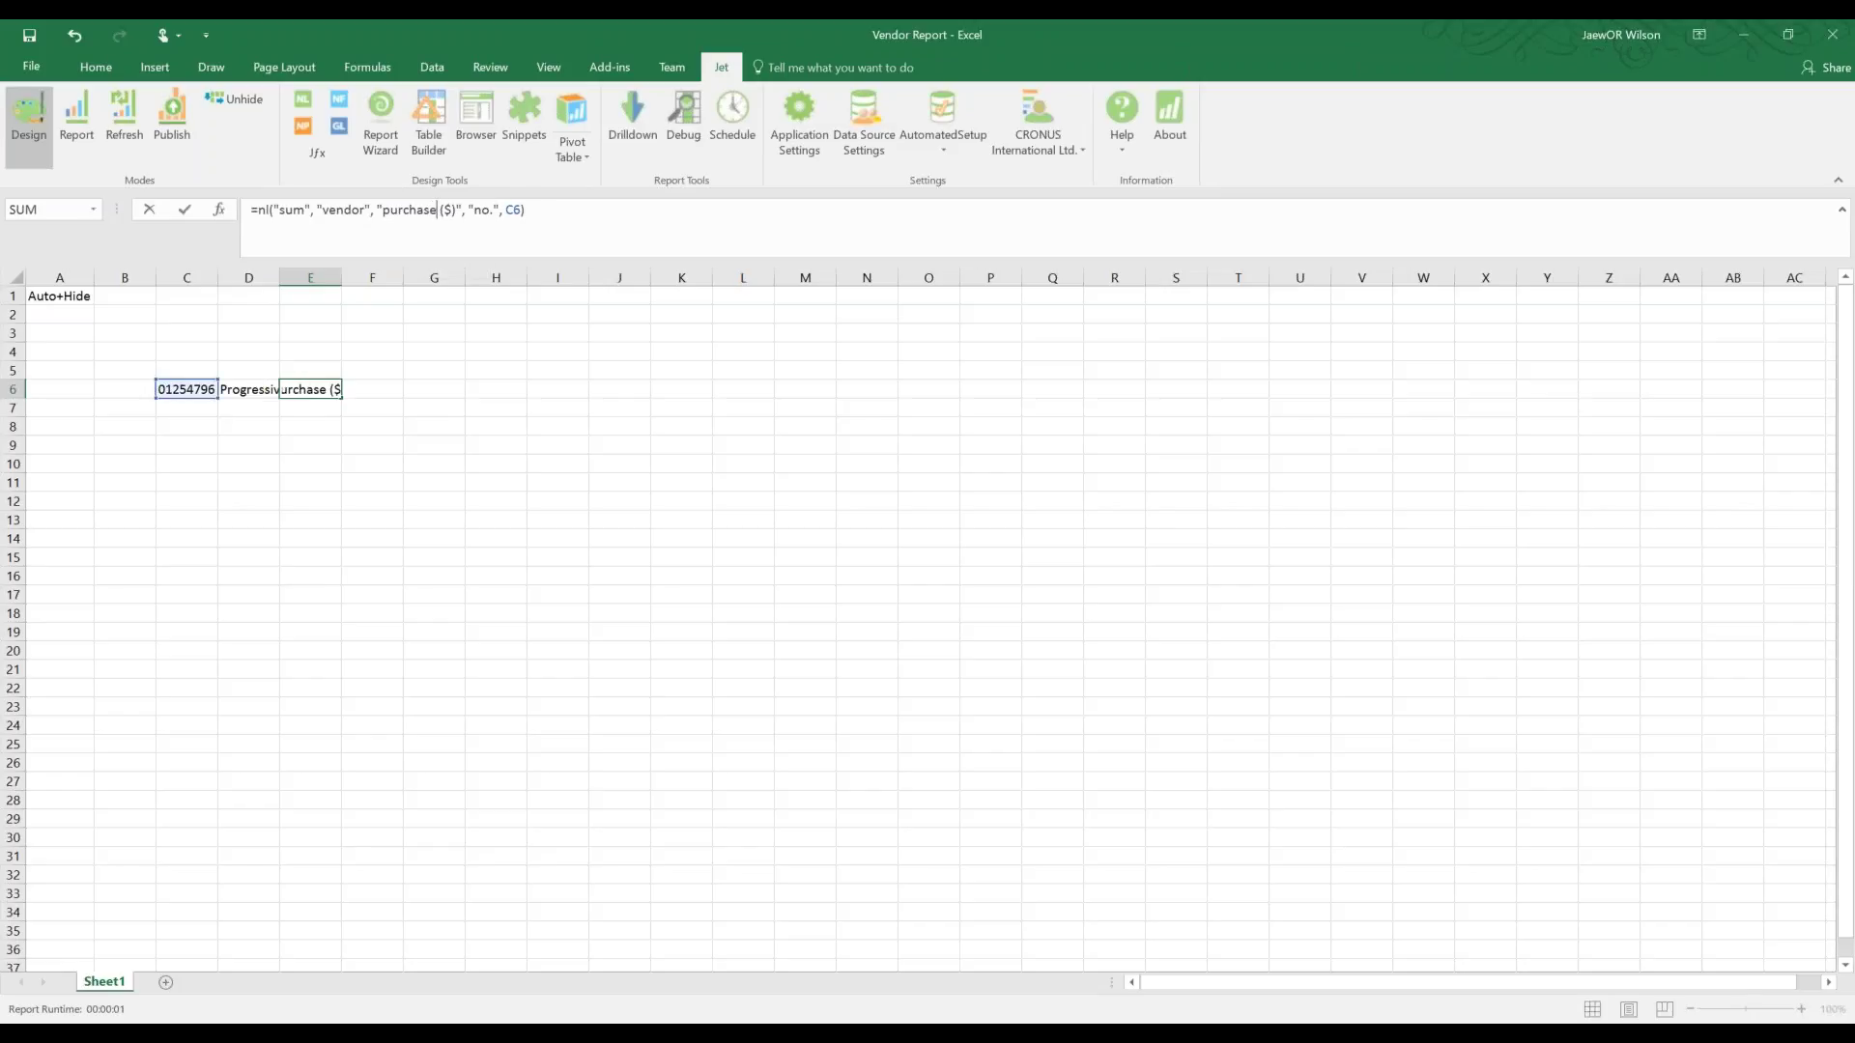
text(s)
drag(450, 210, 462, 210)
text(LCY)
key(Return)
key(Up)
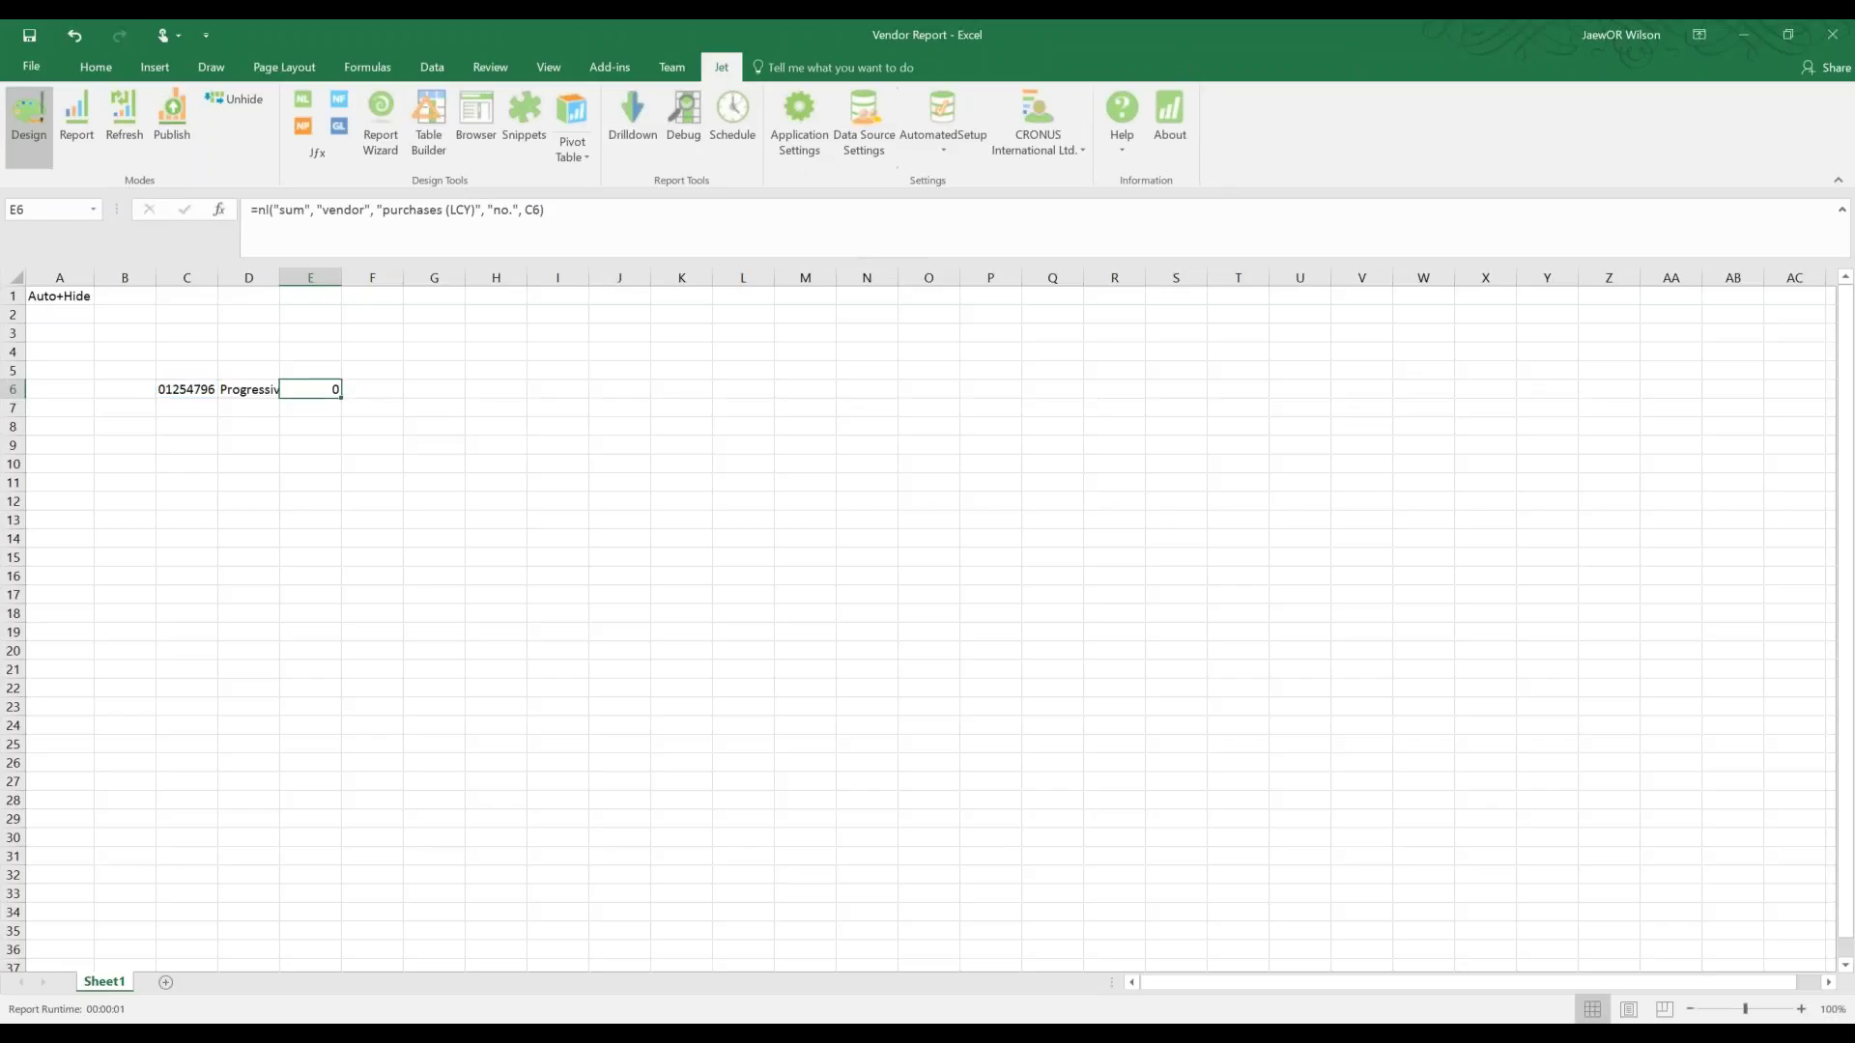
Run the report, then publish it over the existing Vendor Report and save the workbook changes.
click(77, 120)
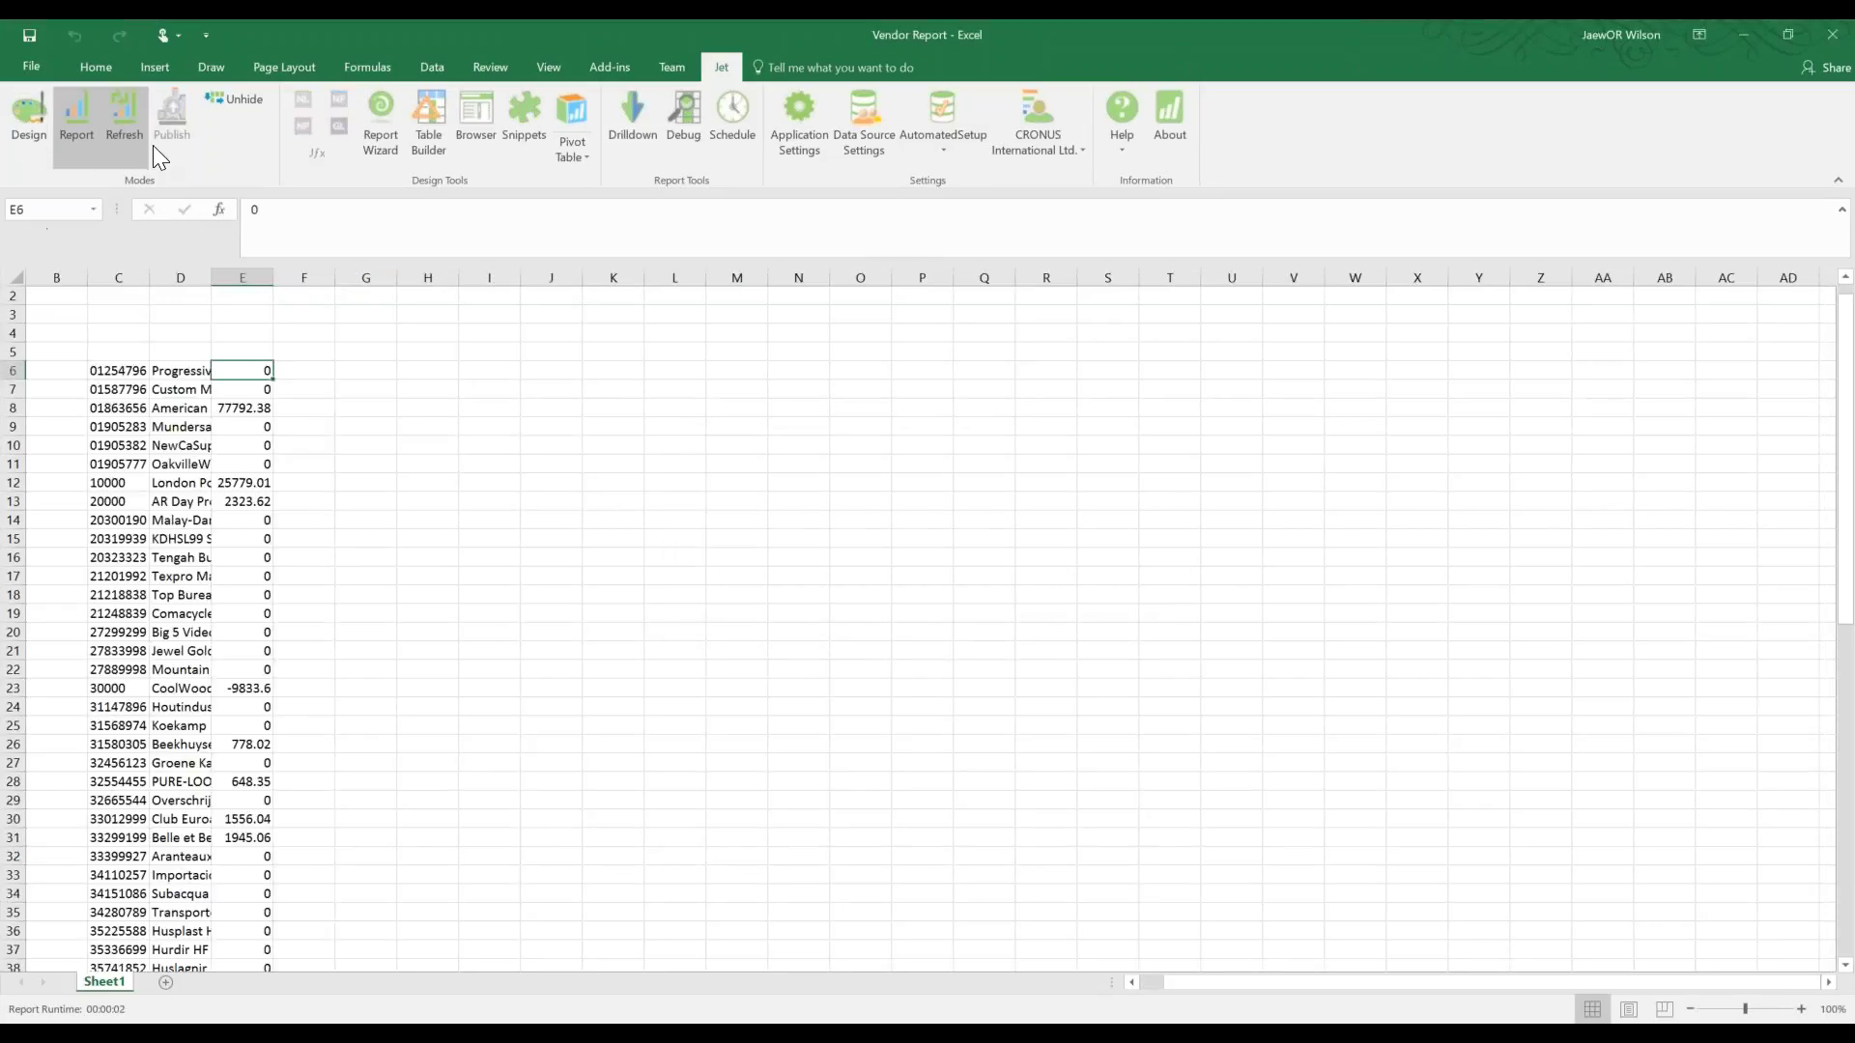
click(29, 120)
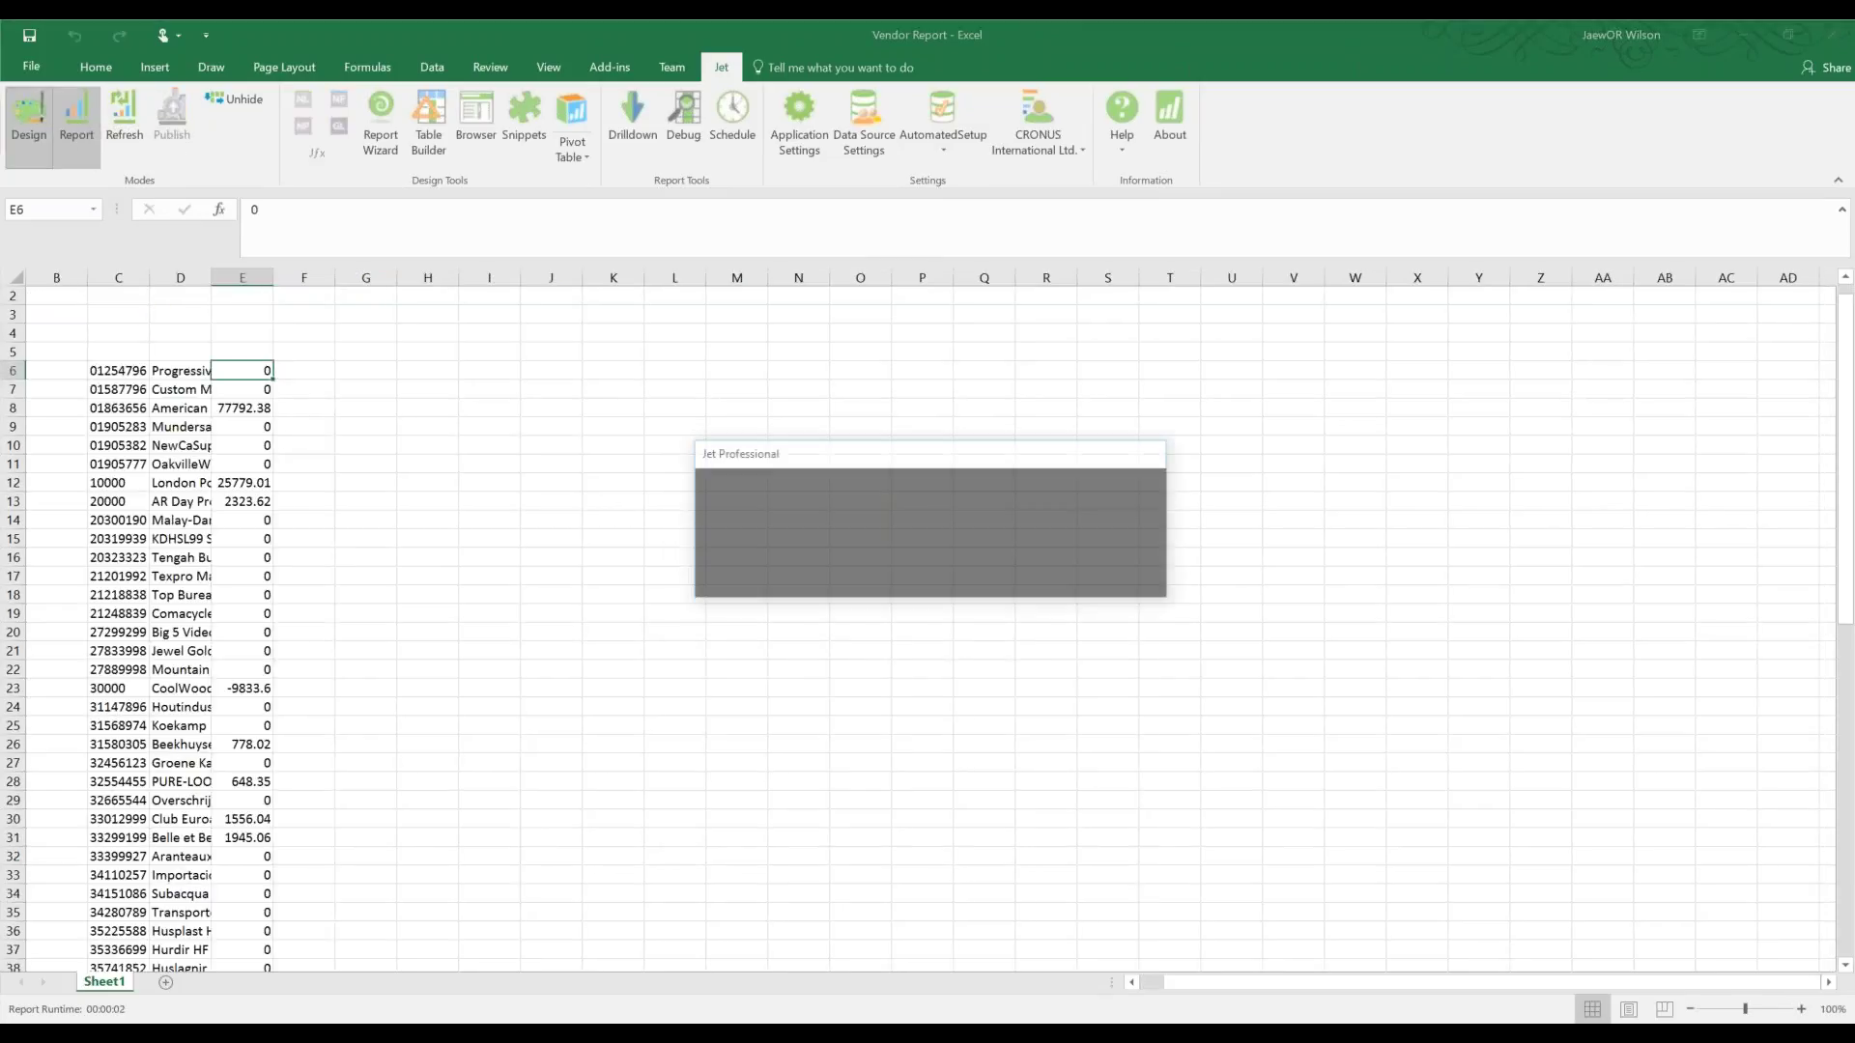
click(172, 122)
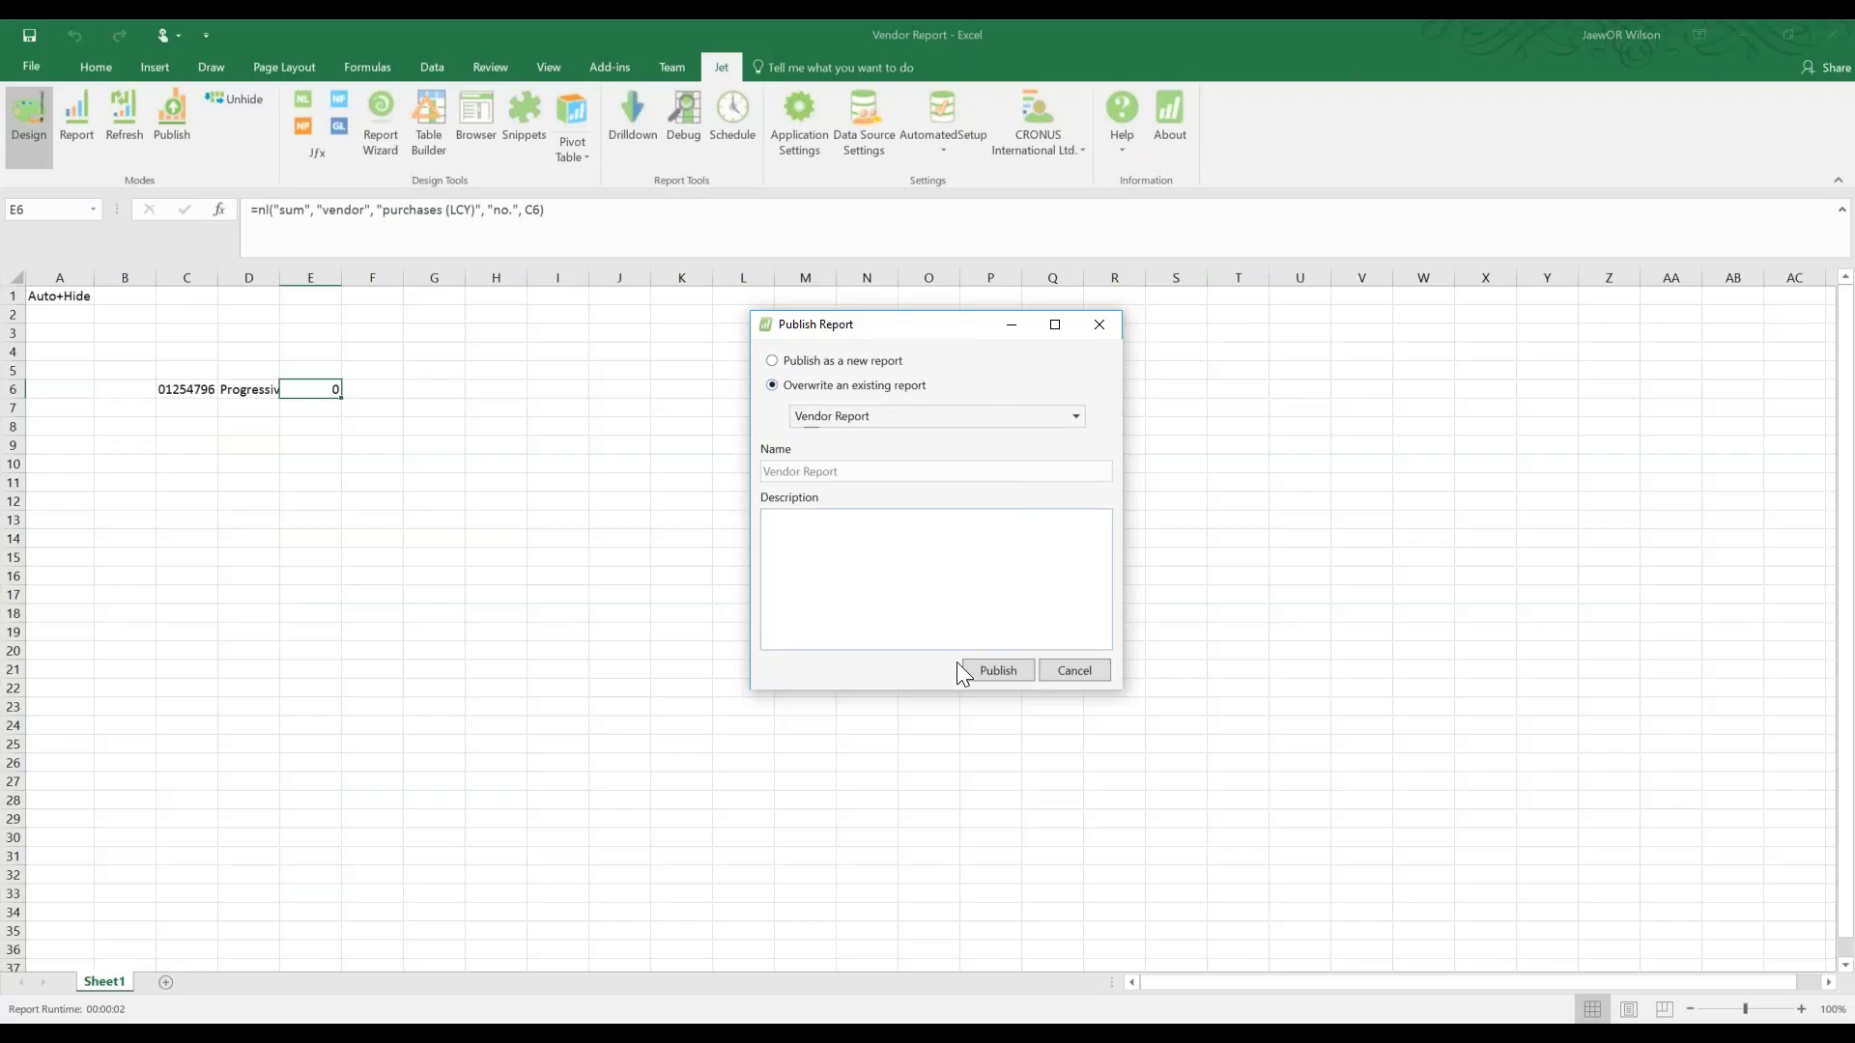
click(988, 666)
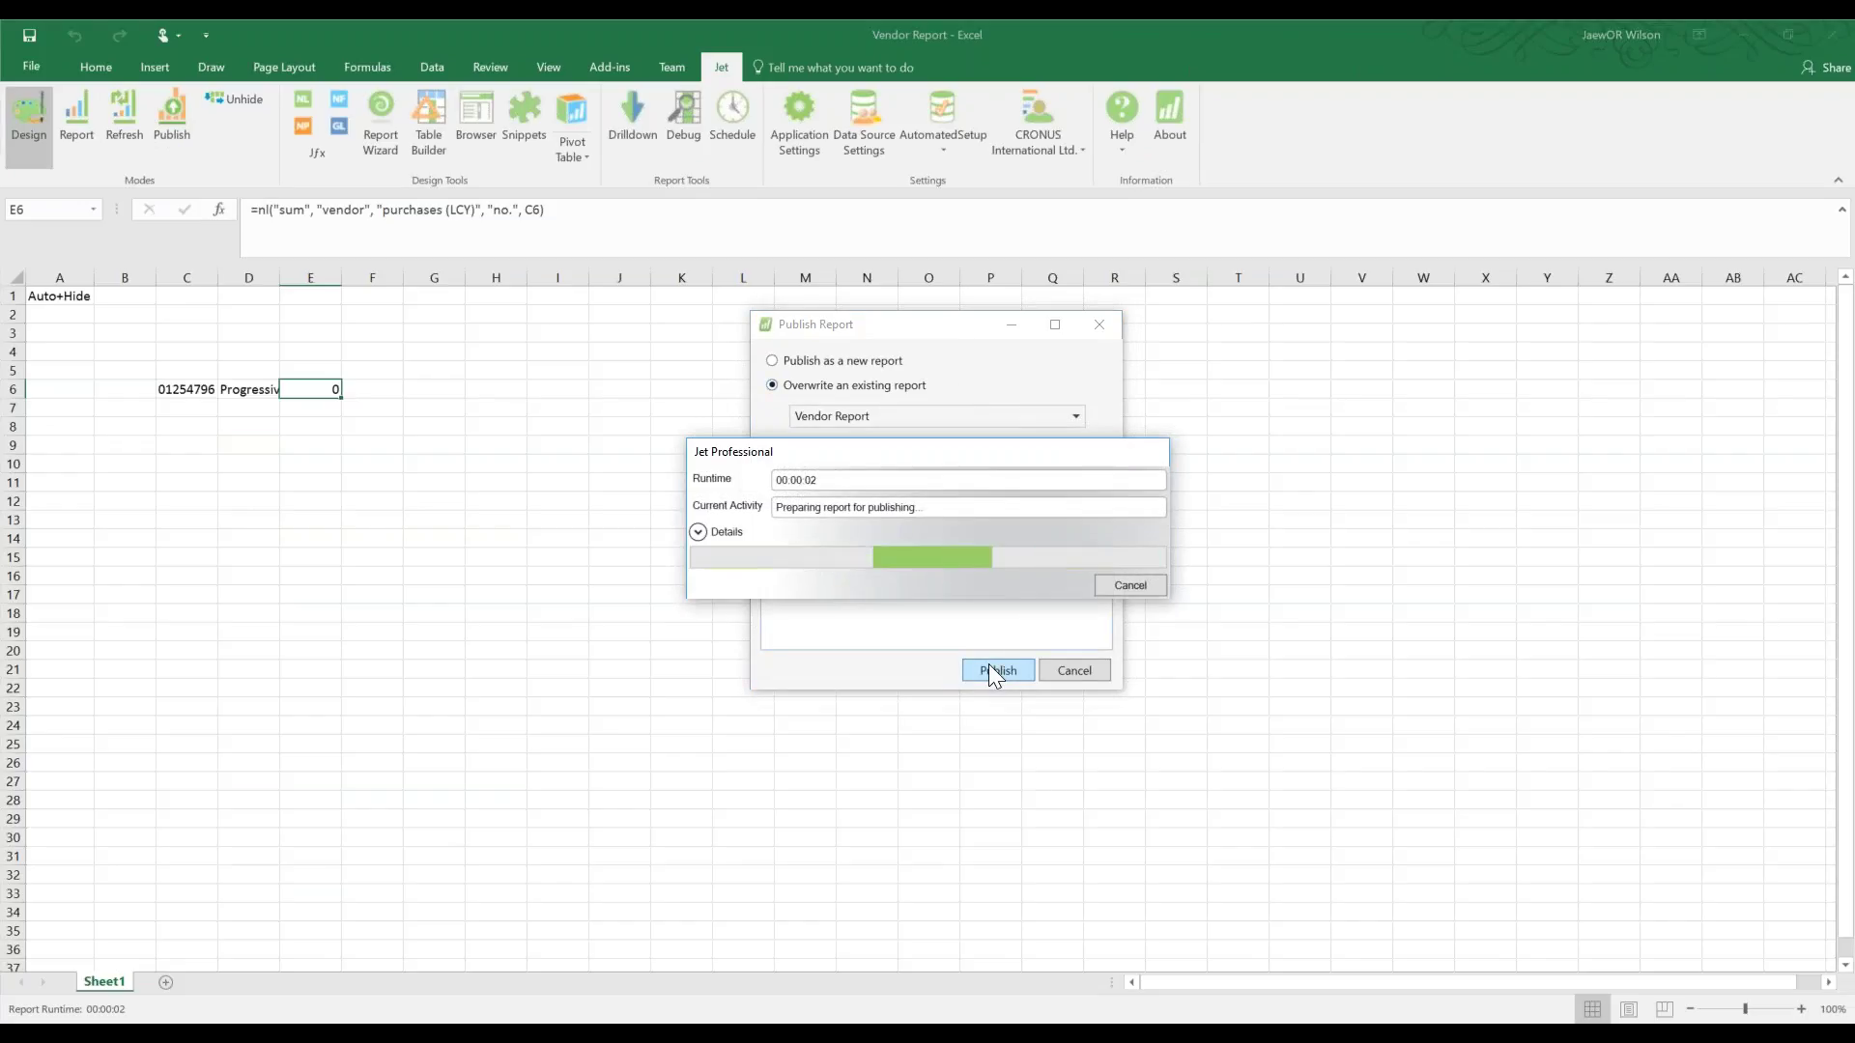
click(187, 135)
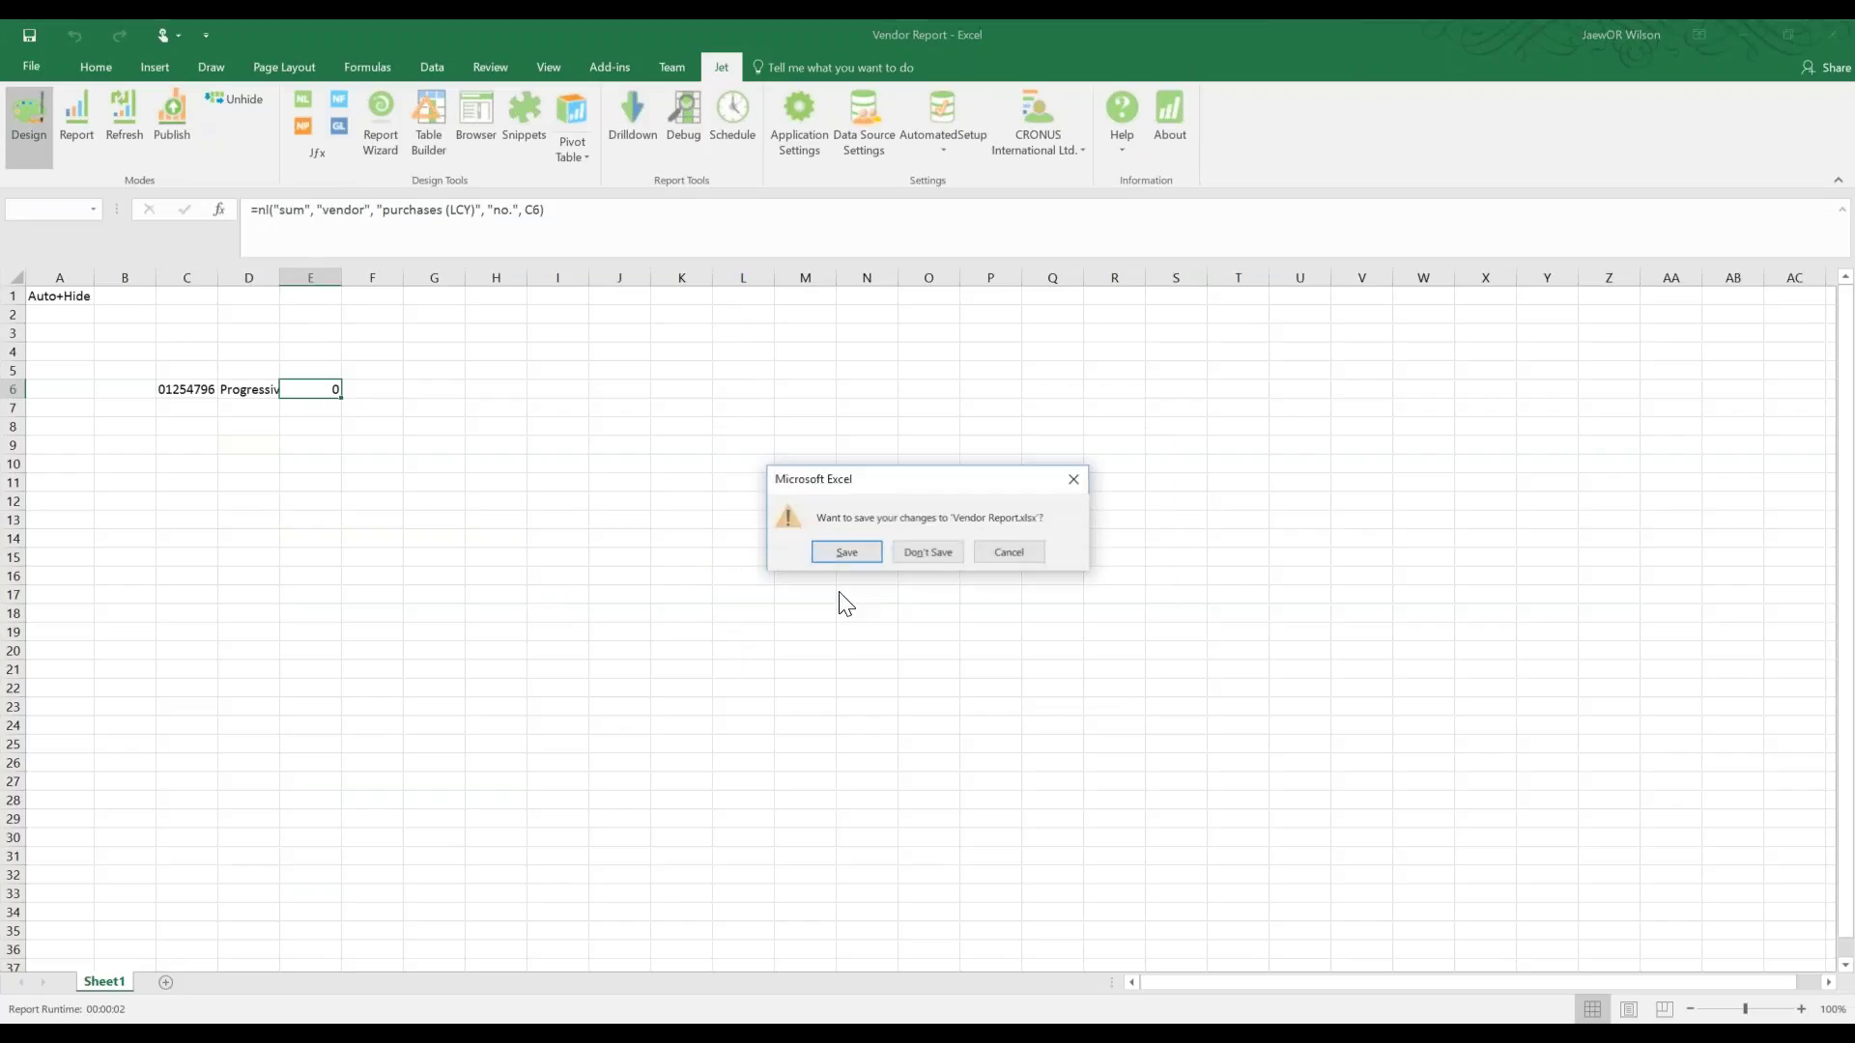
click(848, 553)
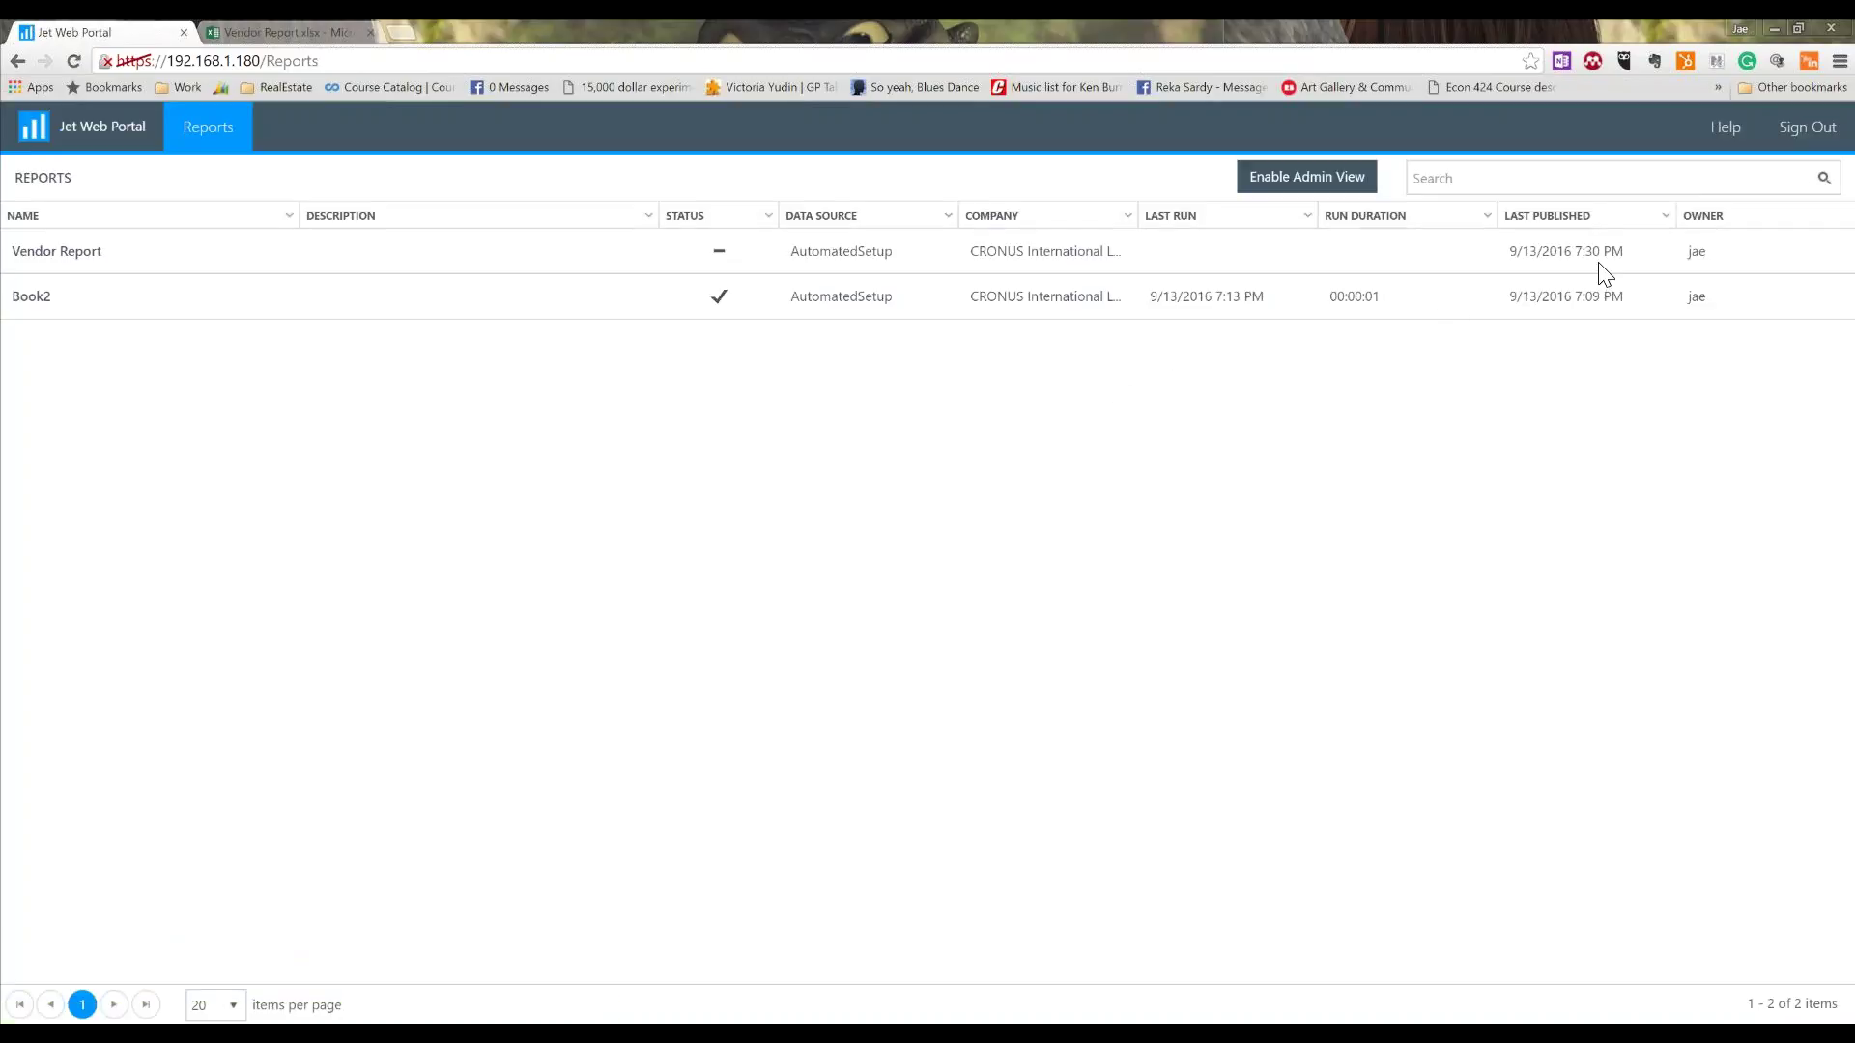
Run only the Vendor Report from the portal's Reports list.
drag(1015, 292, 1014, 253)
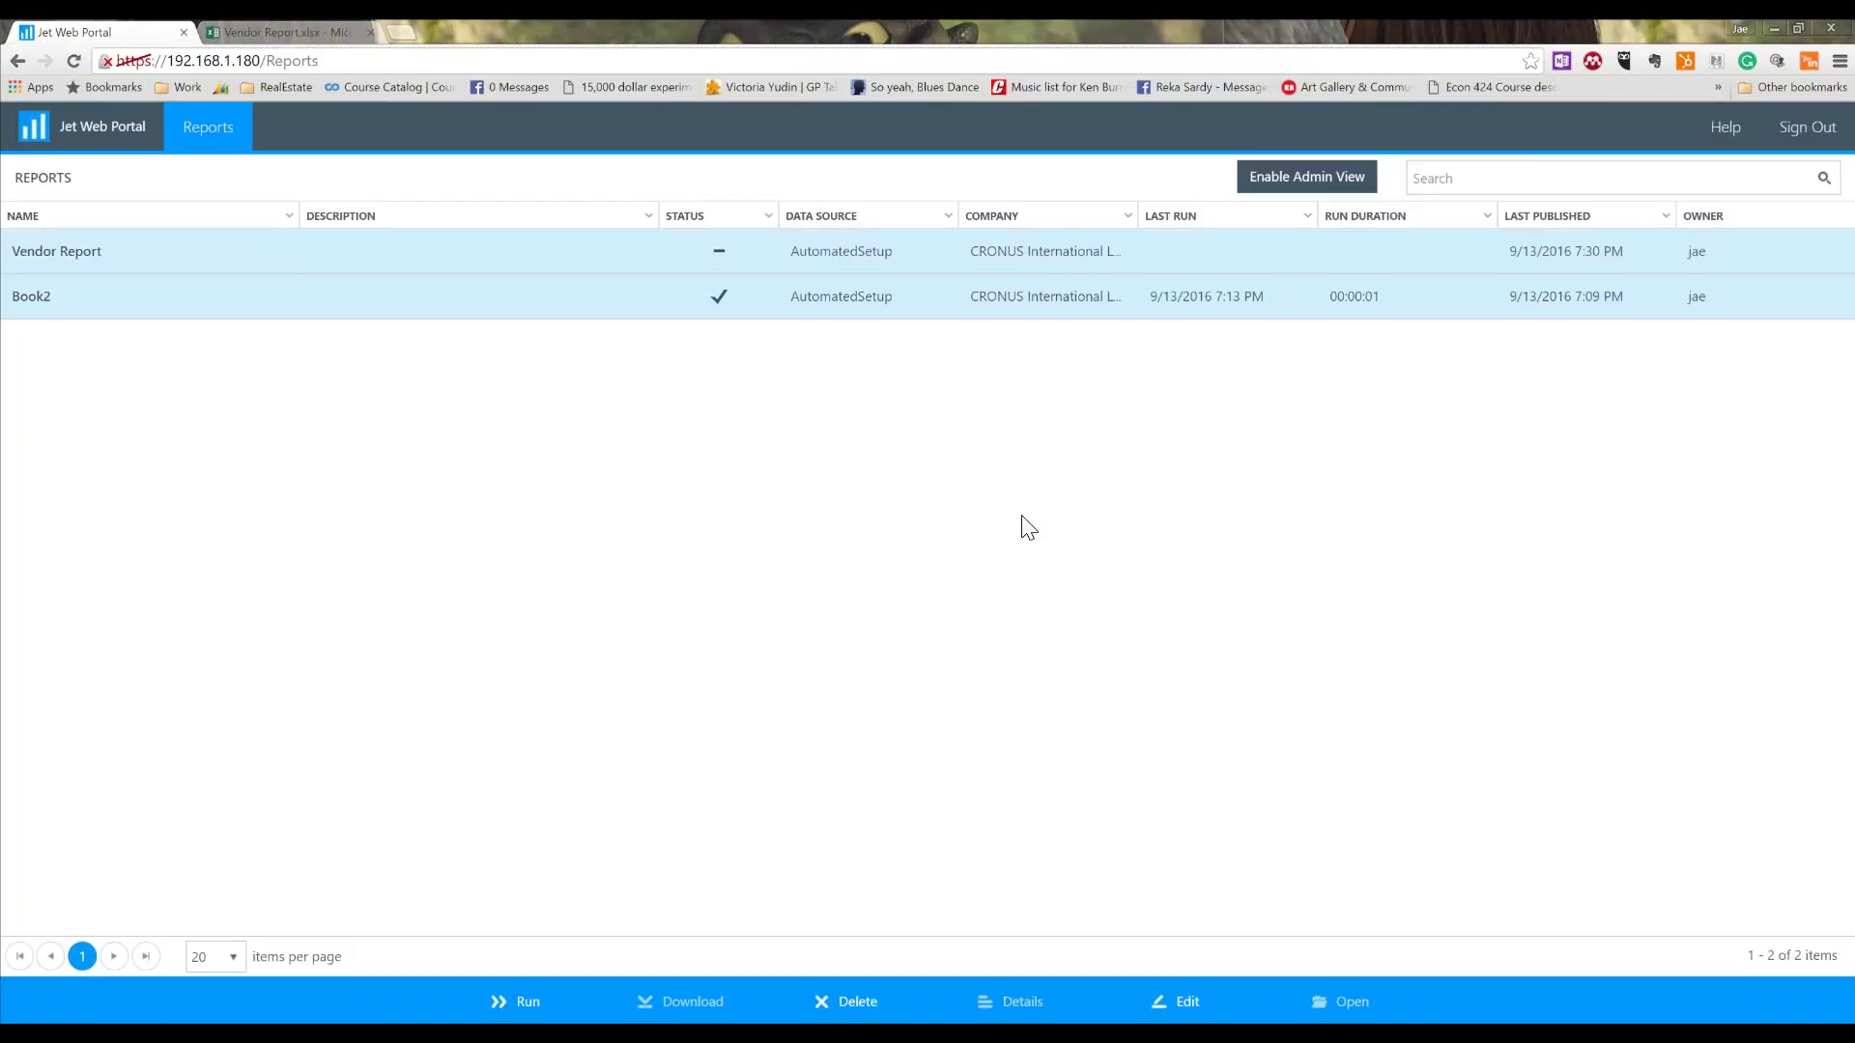
click(165, 292)
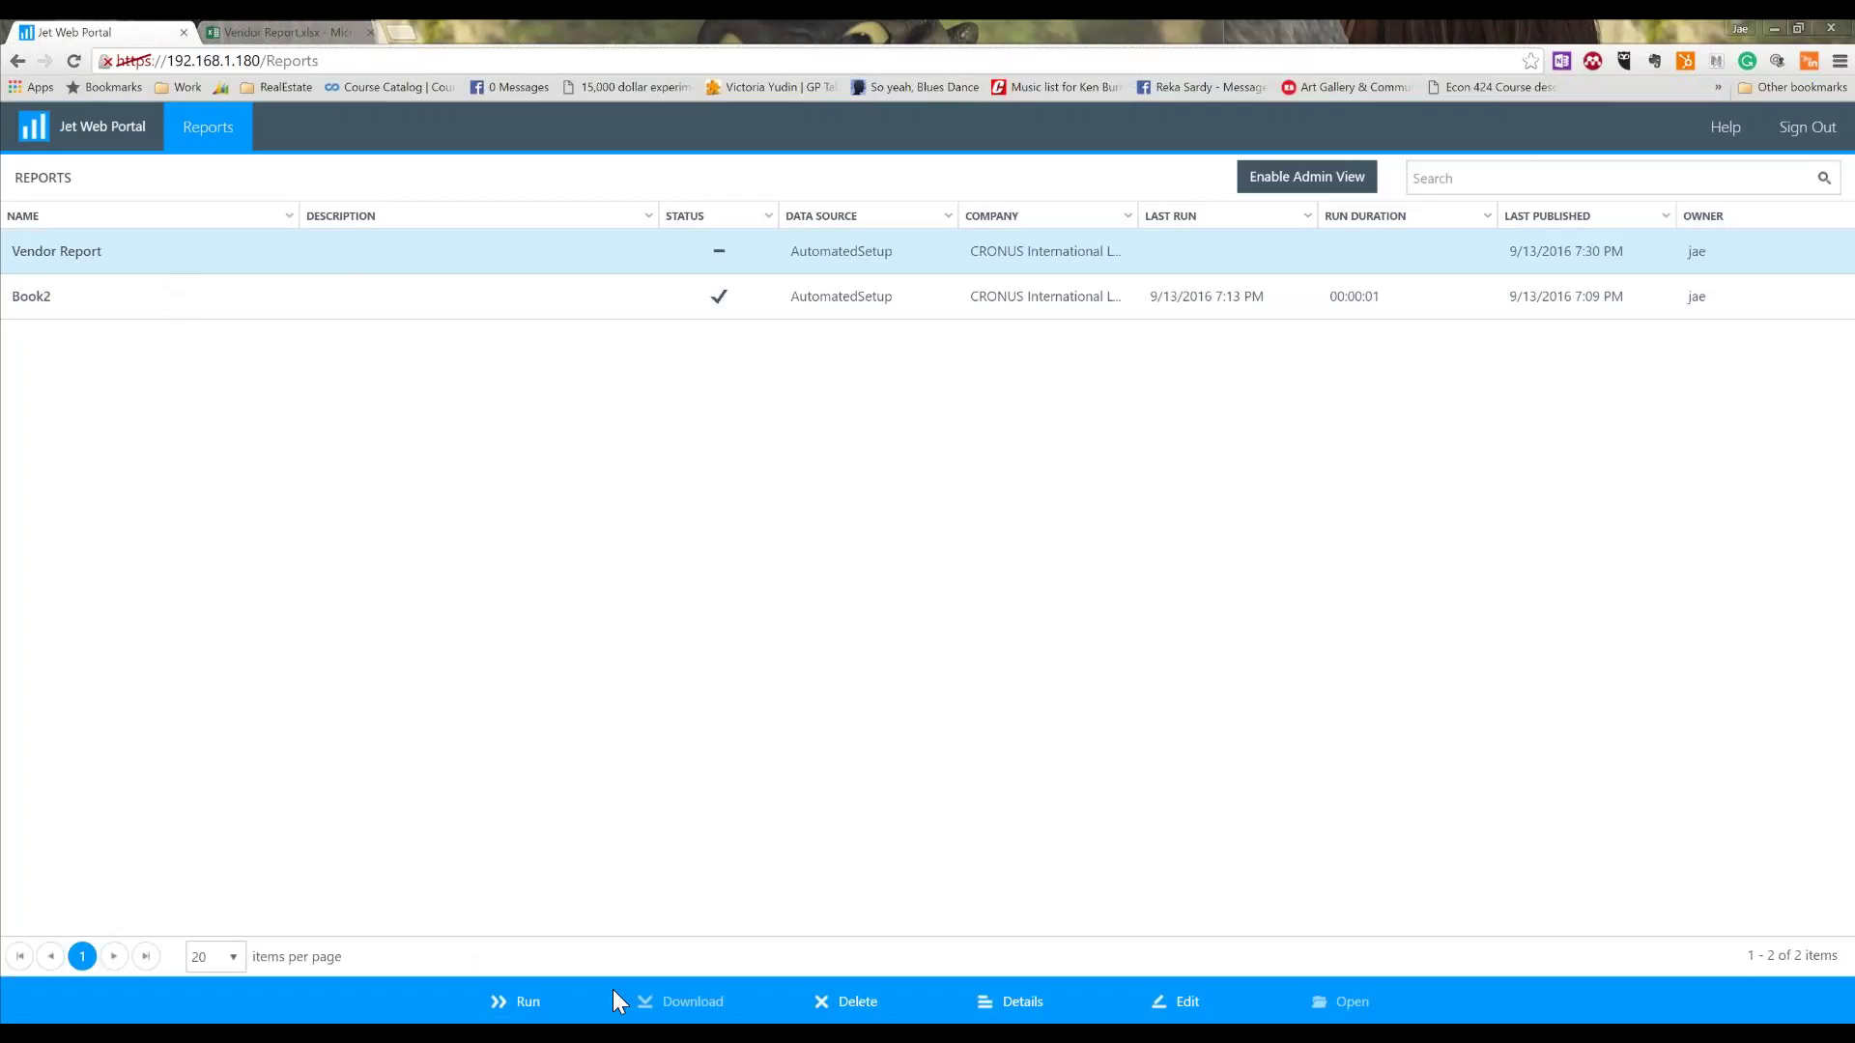
click(526, 1002)
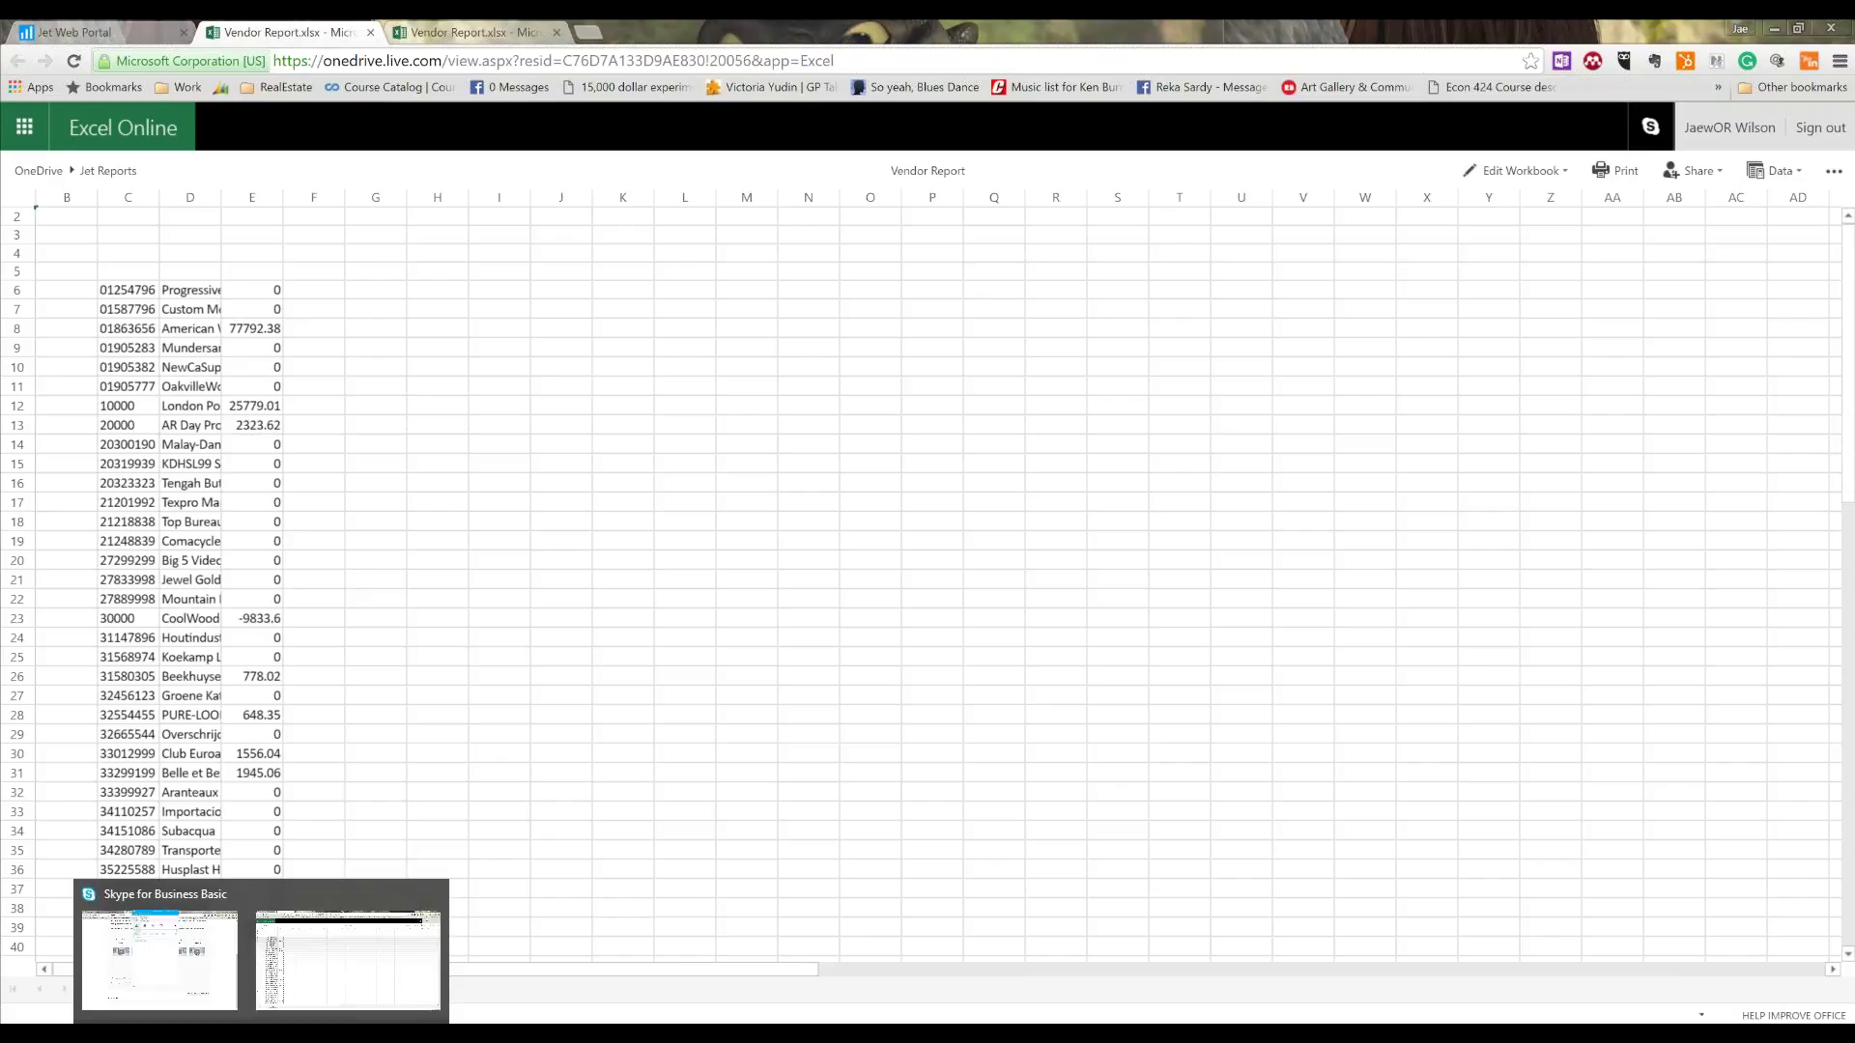
Check the Jet Reports folder for the saved Vendor Report file, then return to the Jet Web Portal.
mouse_move(165, 1031)
click(174, 985)
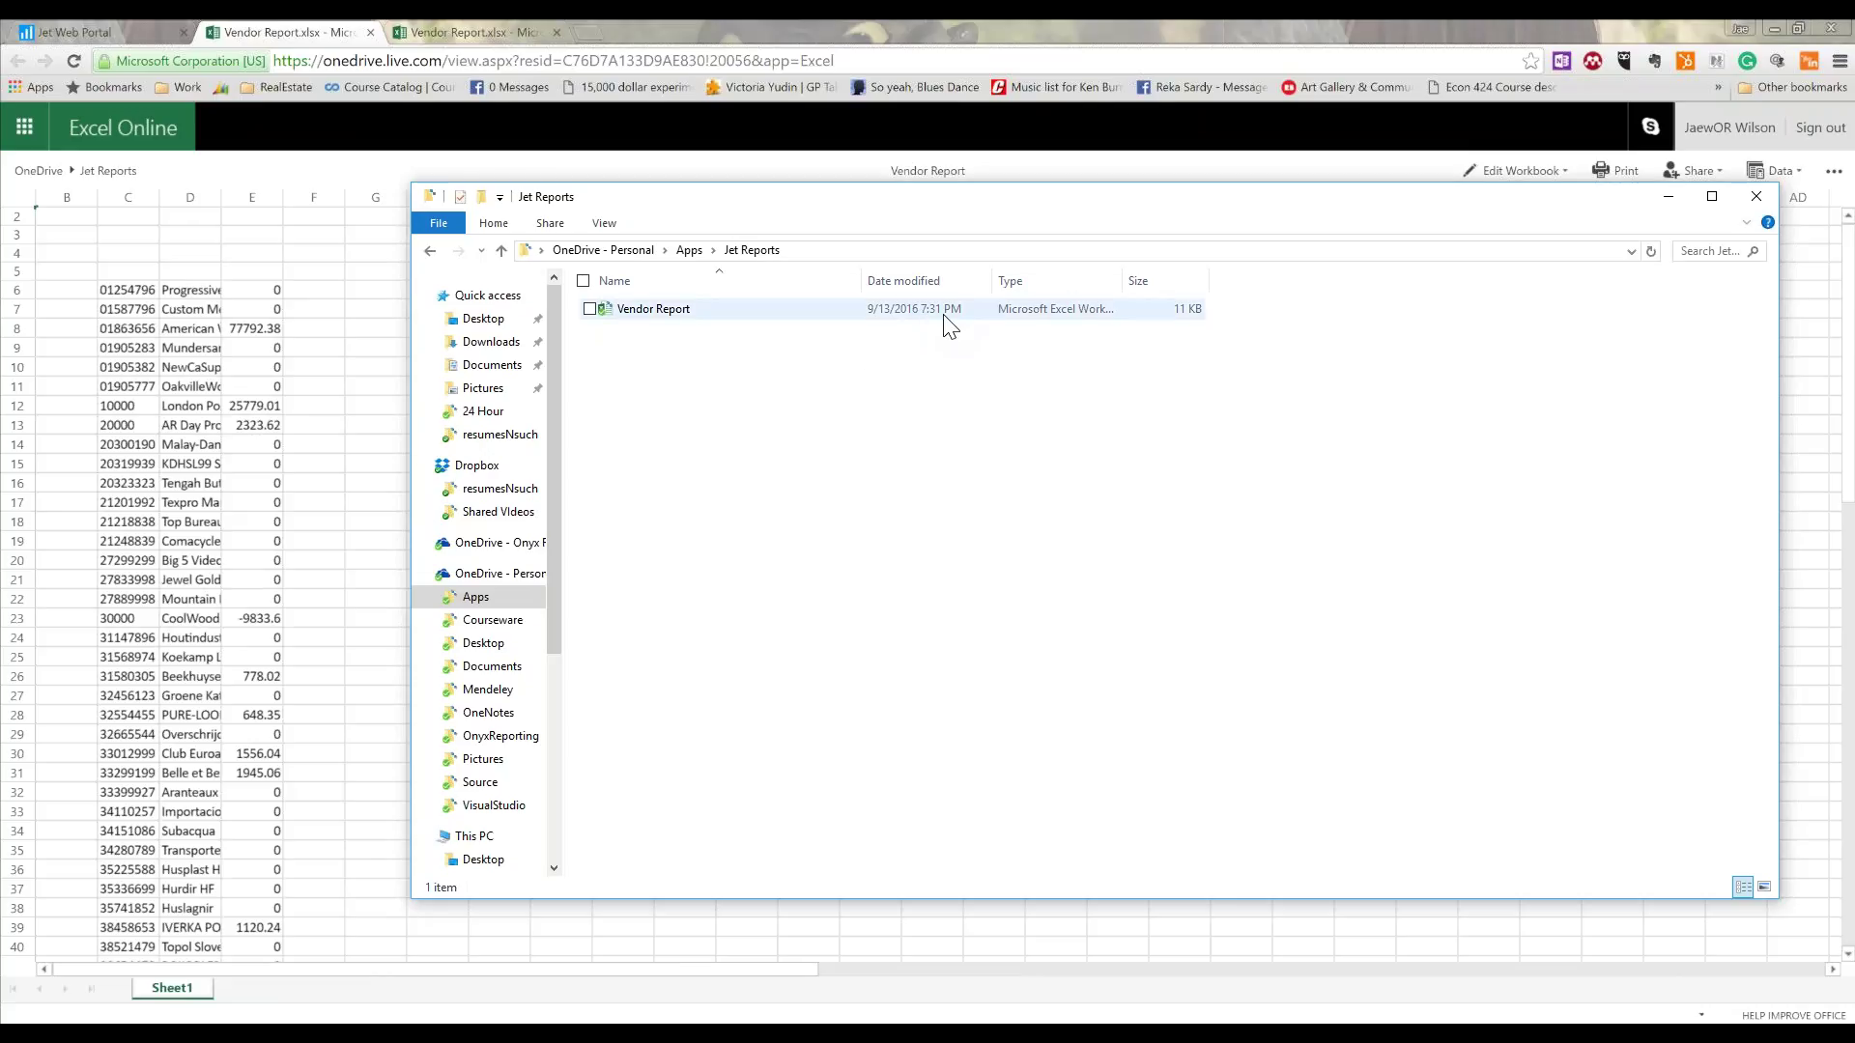
click(214, 412)
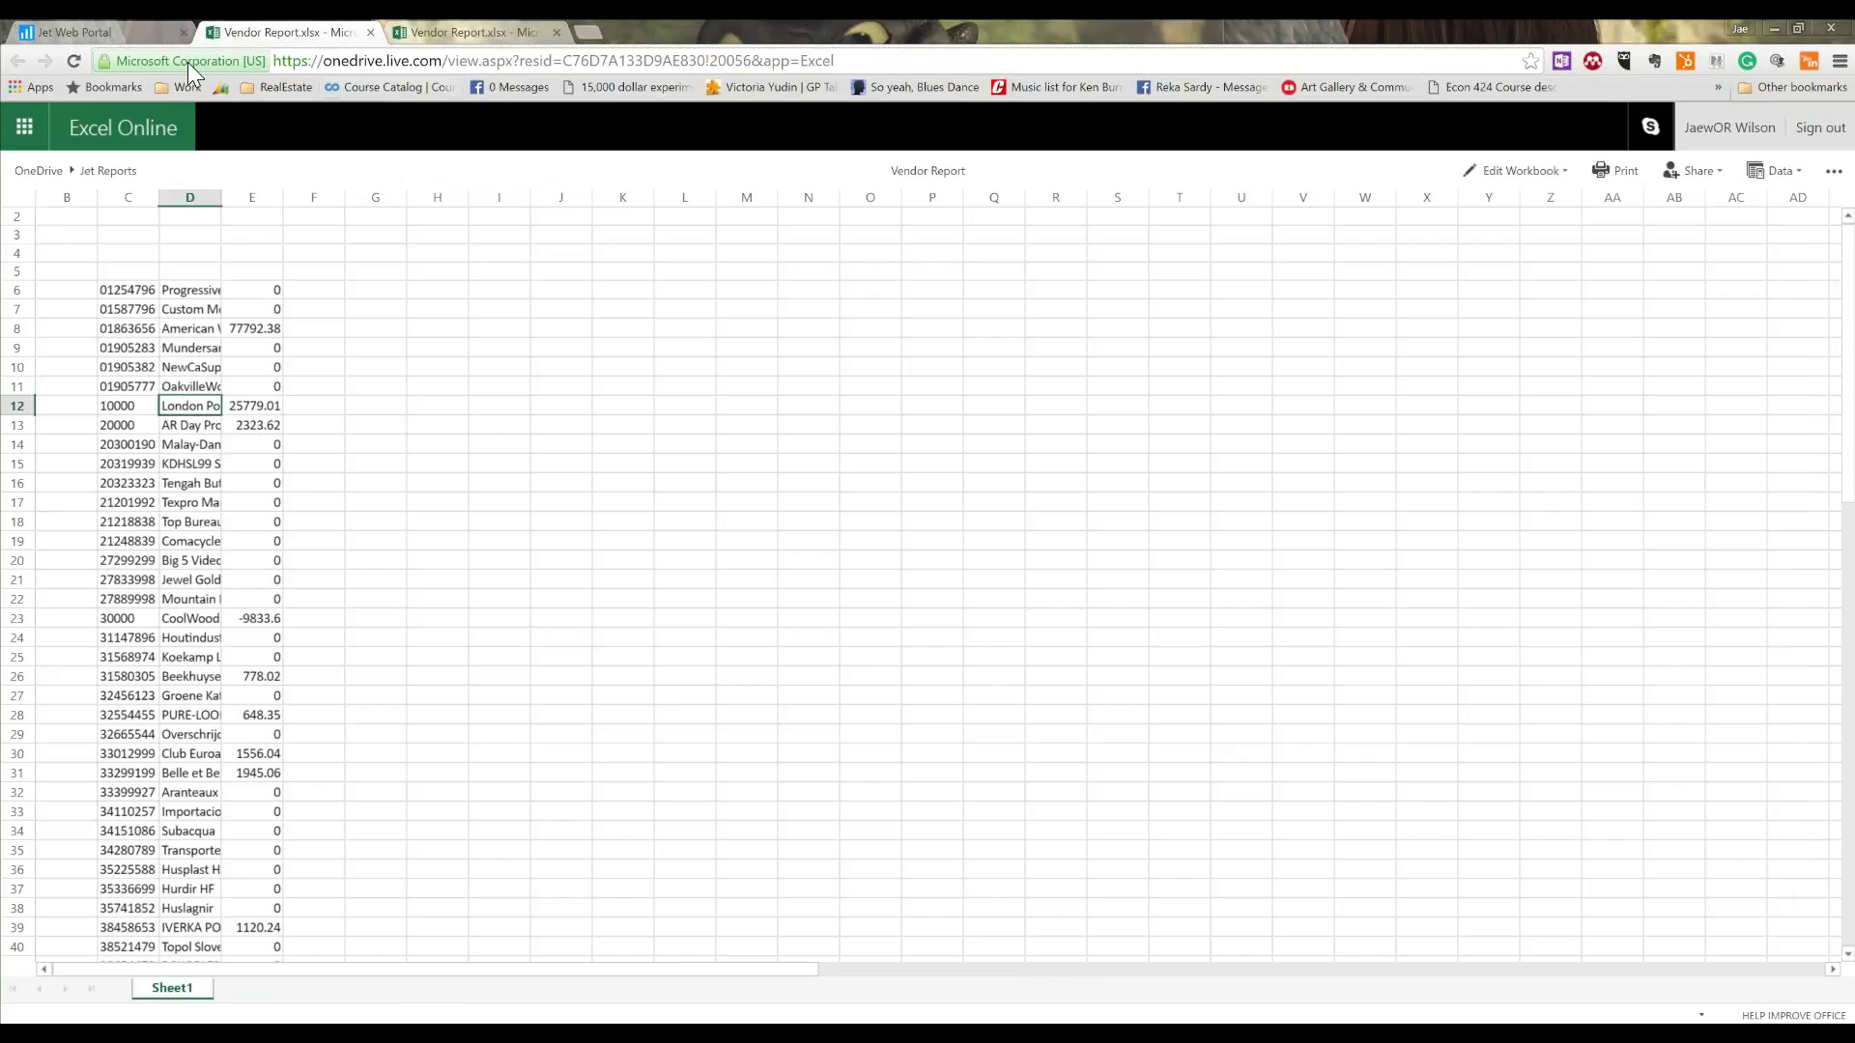
click(106, 32)
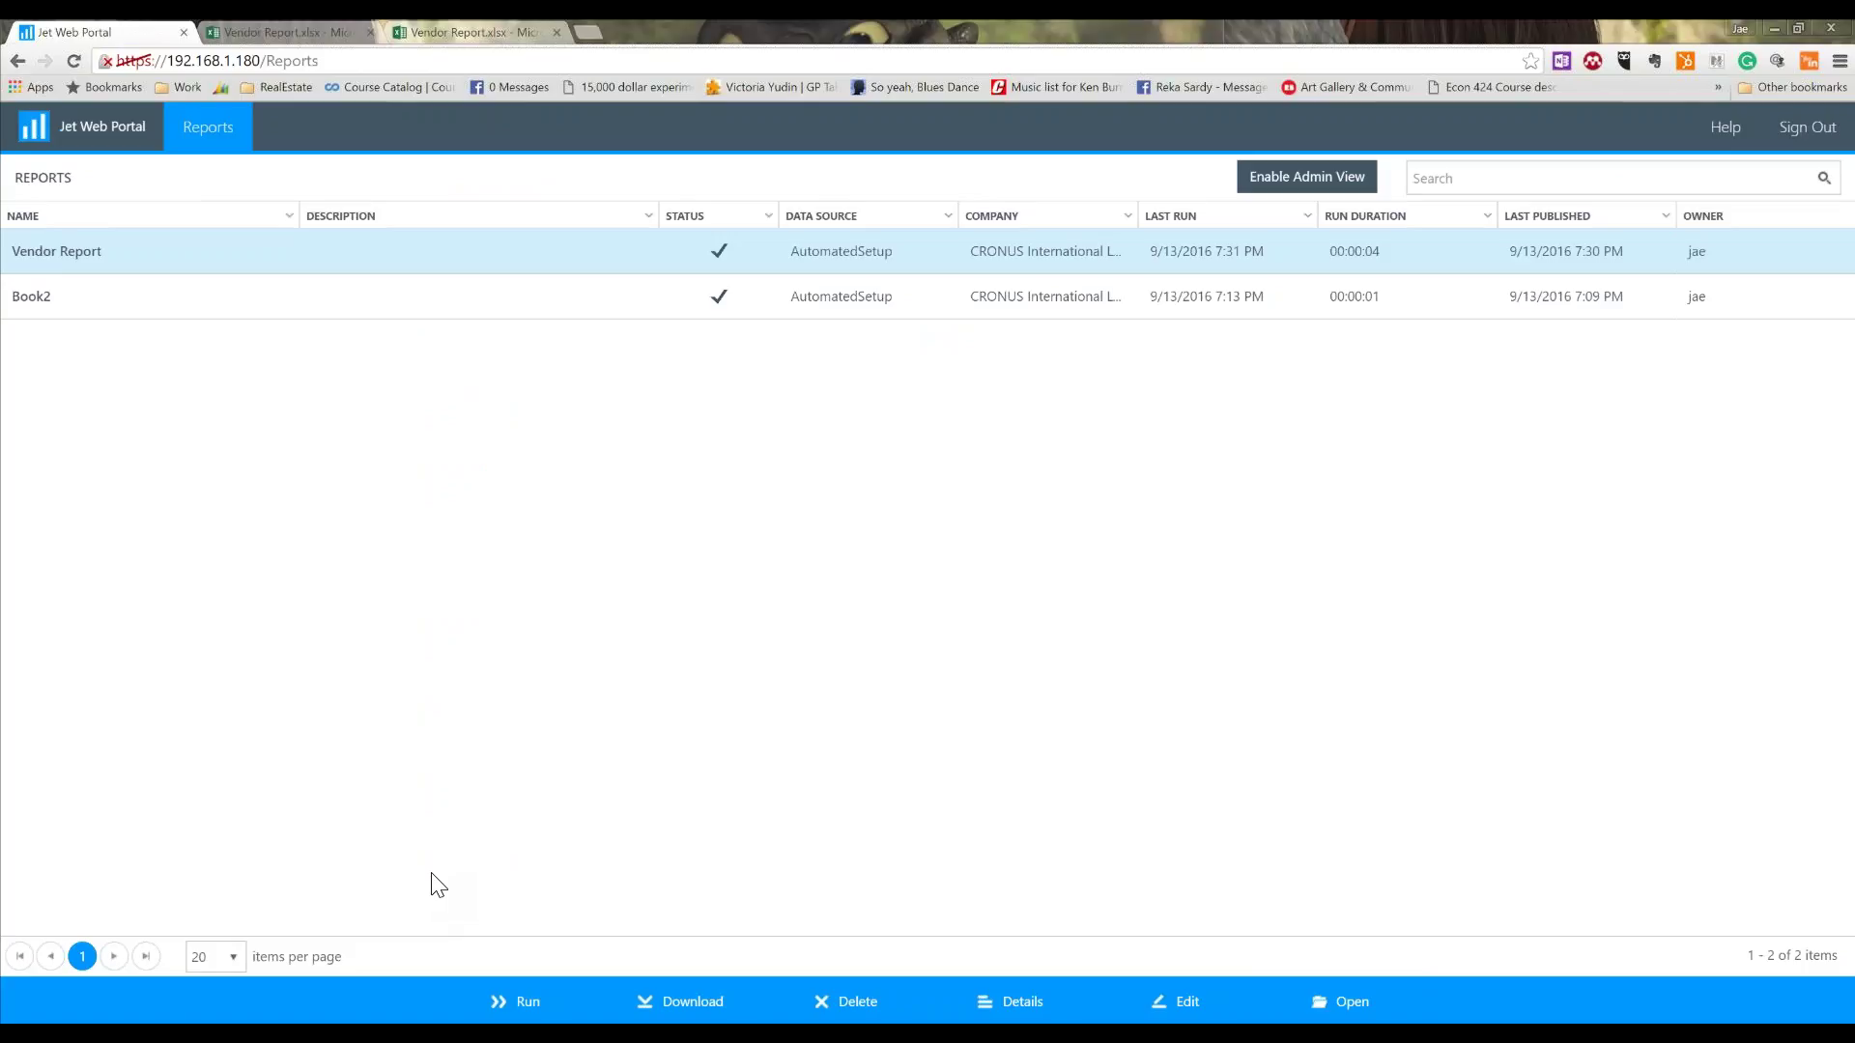
click(1009, 1002)
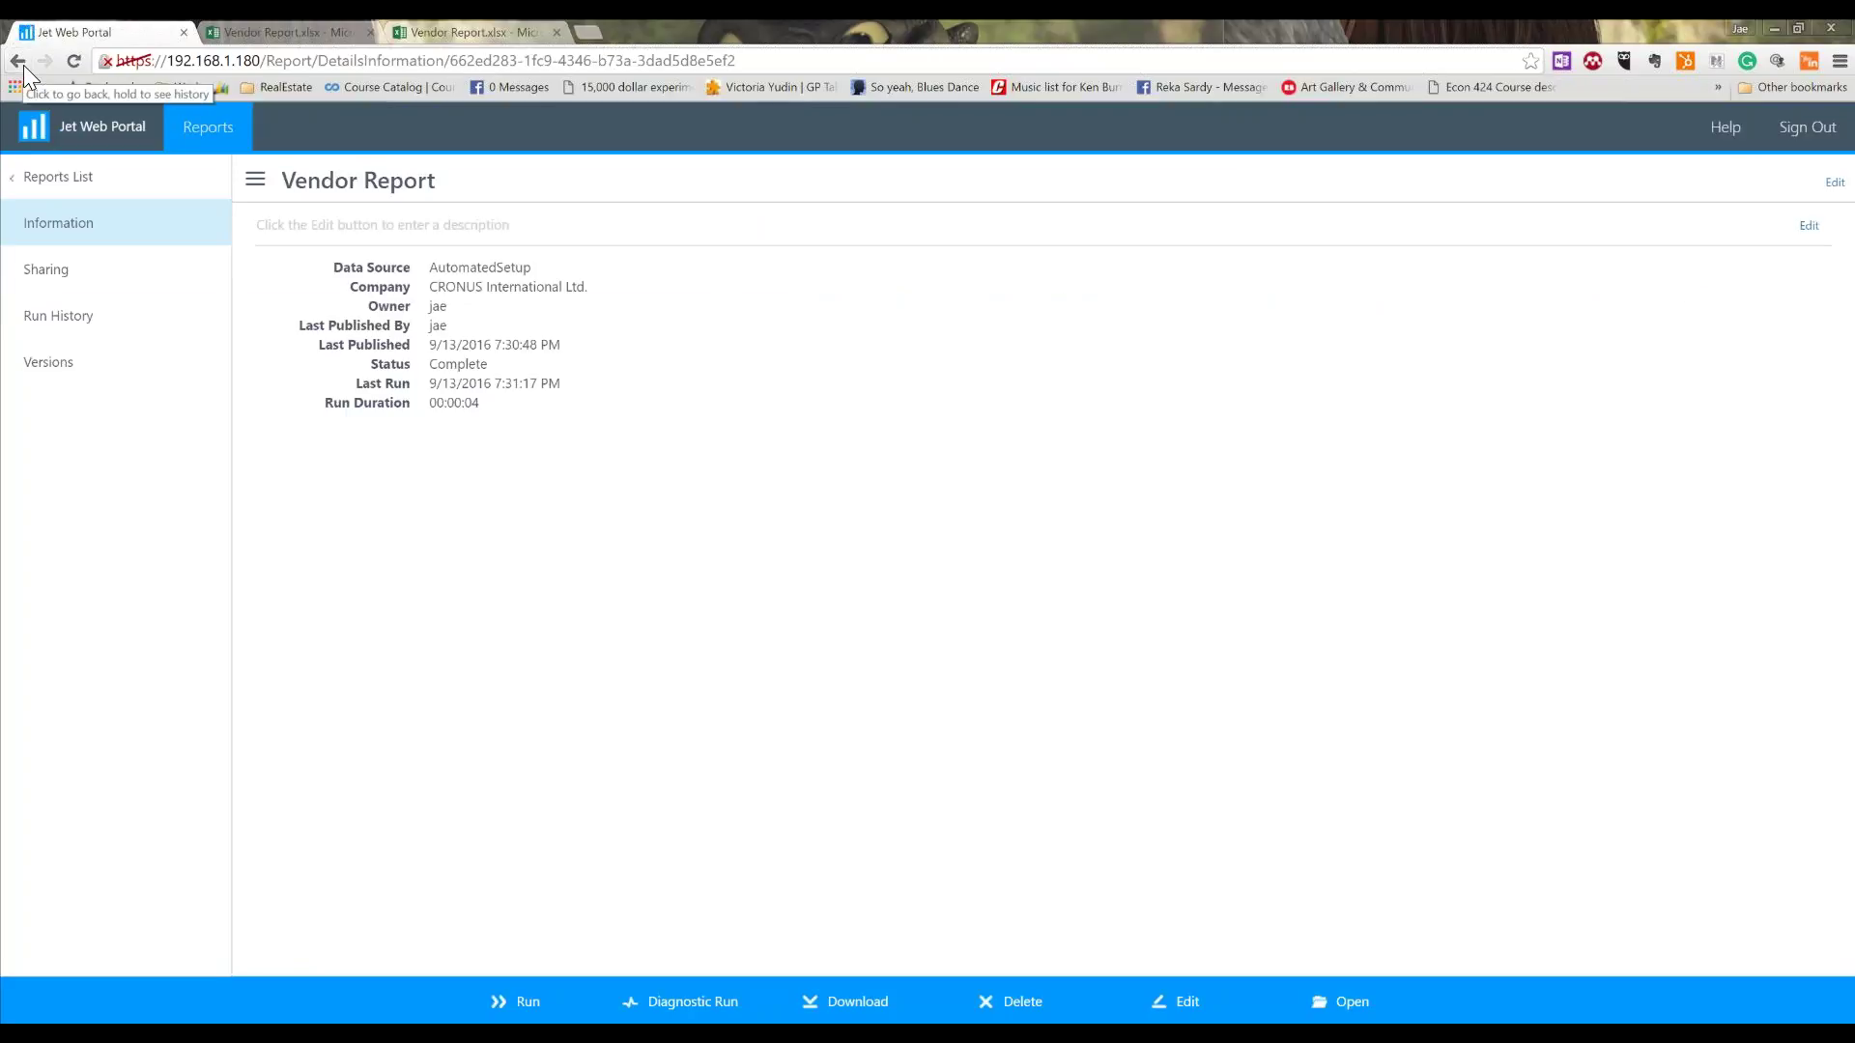
click(50, 281)
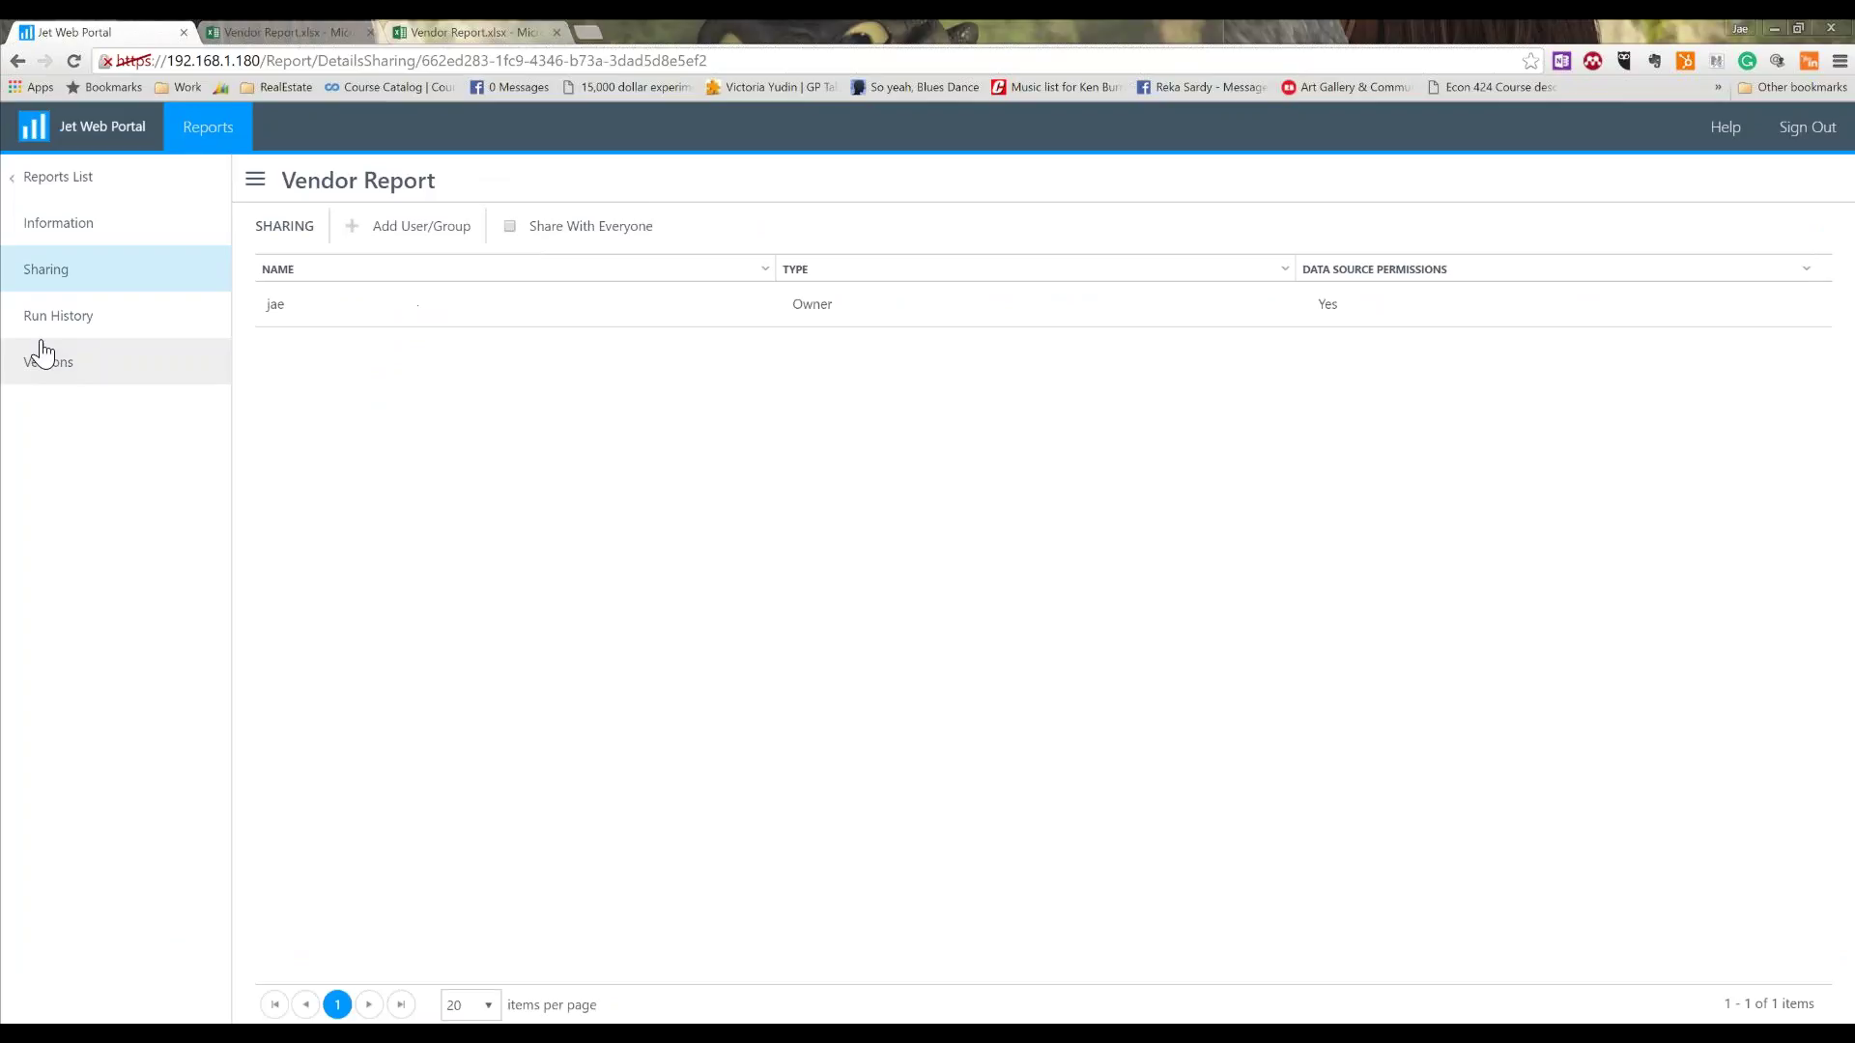
click(114, 303)
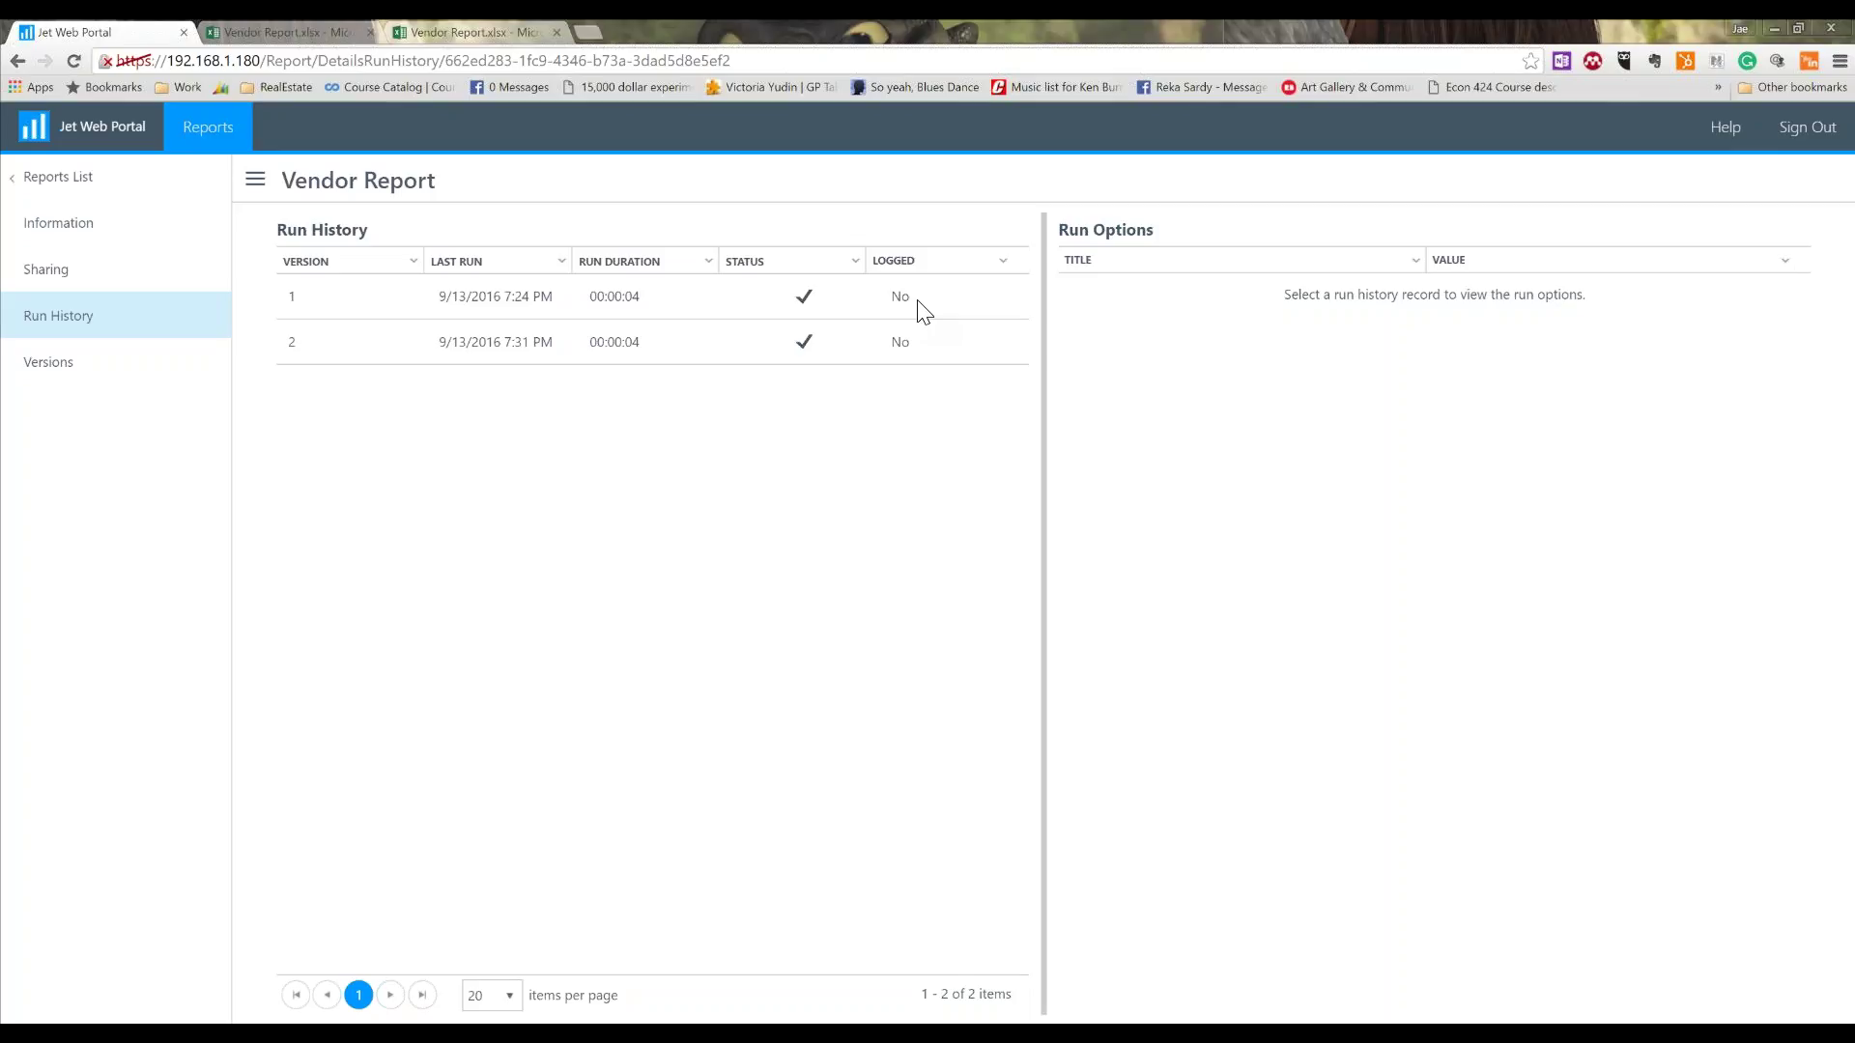
click(79, 374)
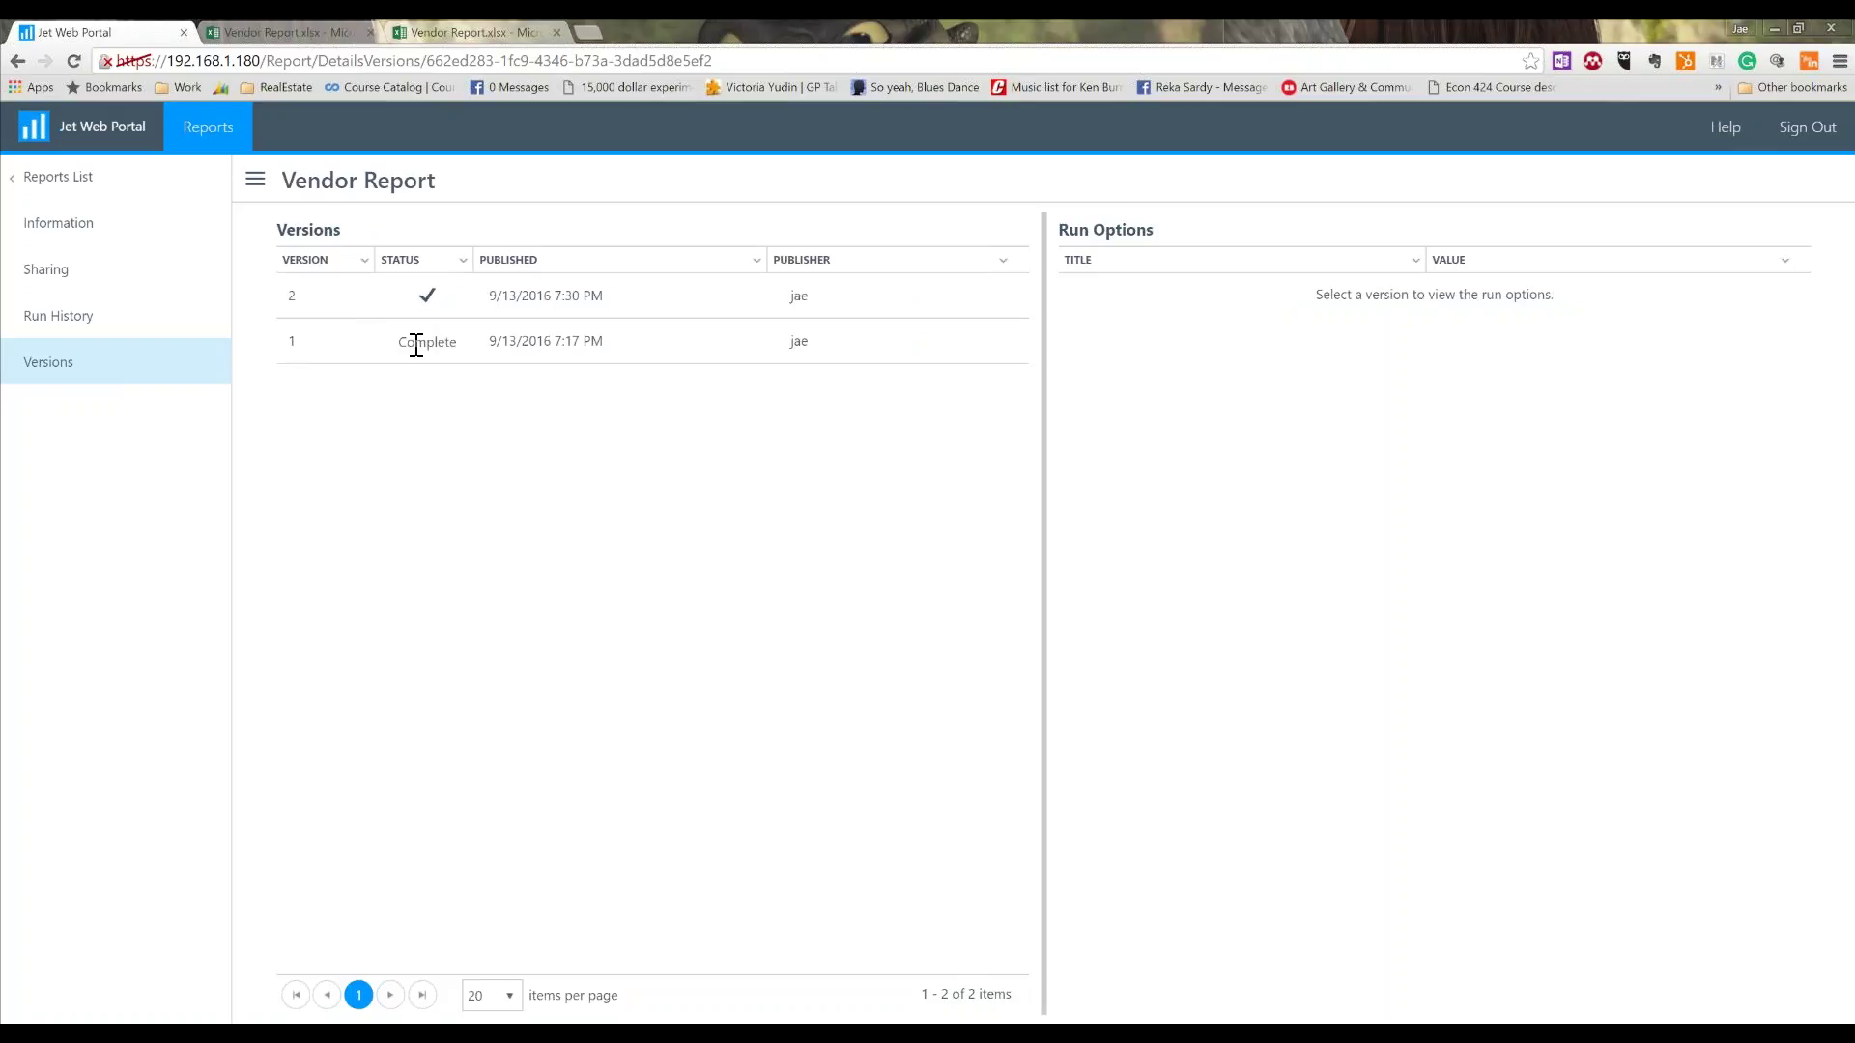
click(522, 295)
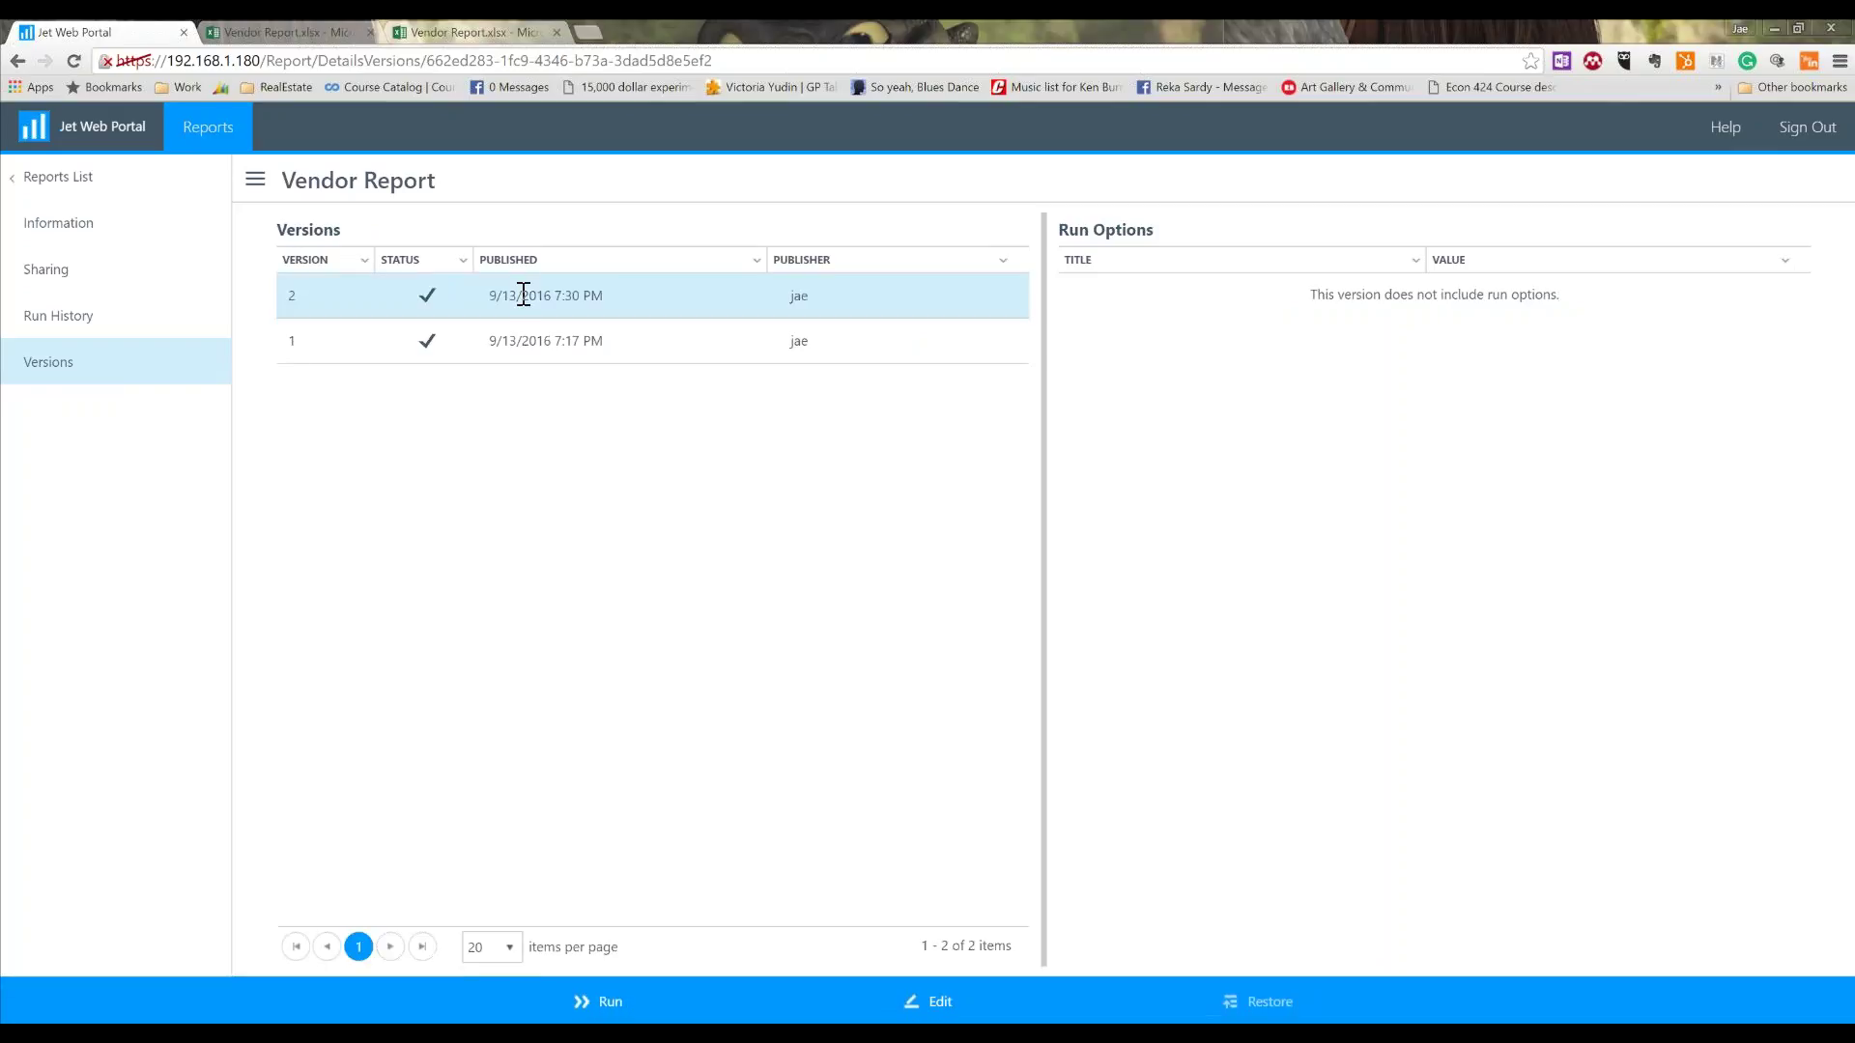
click(523, 340)
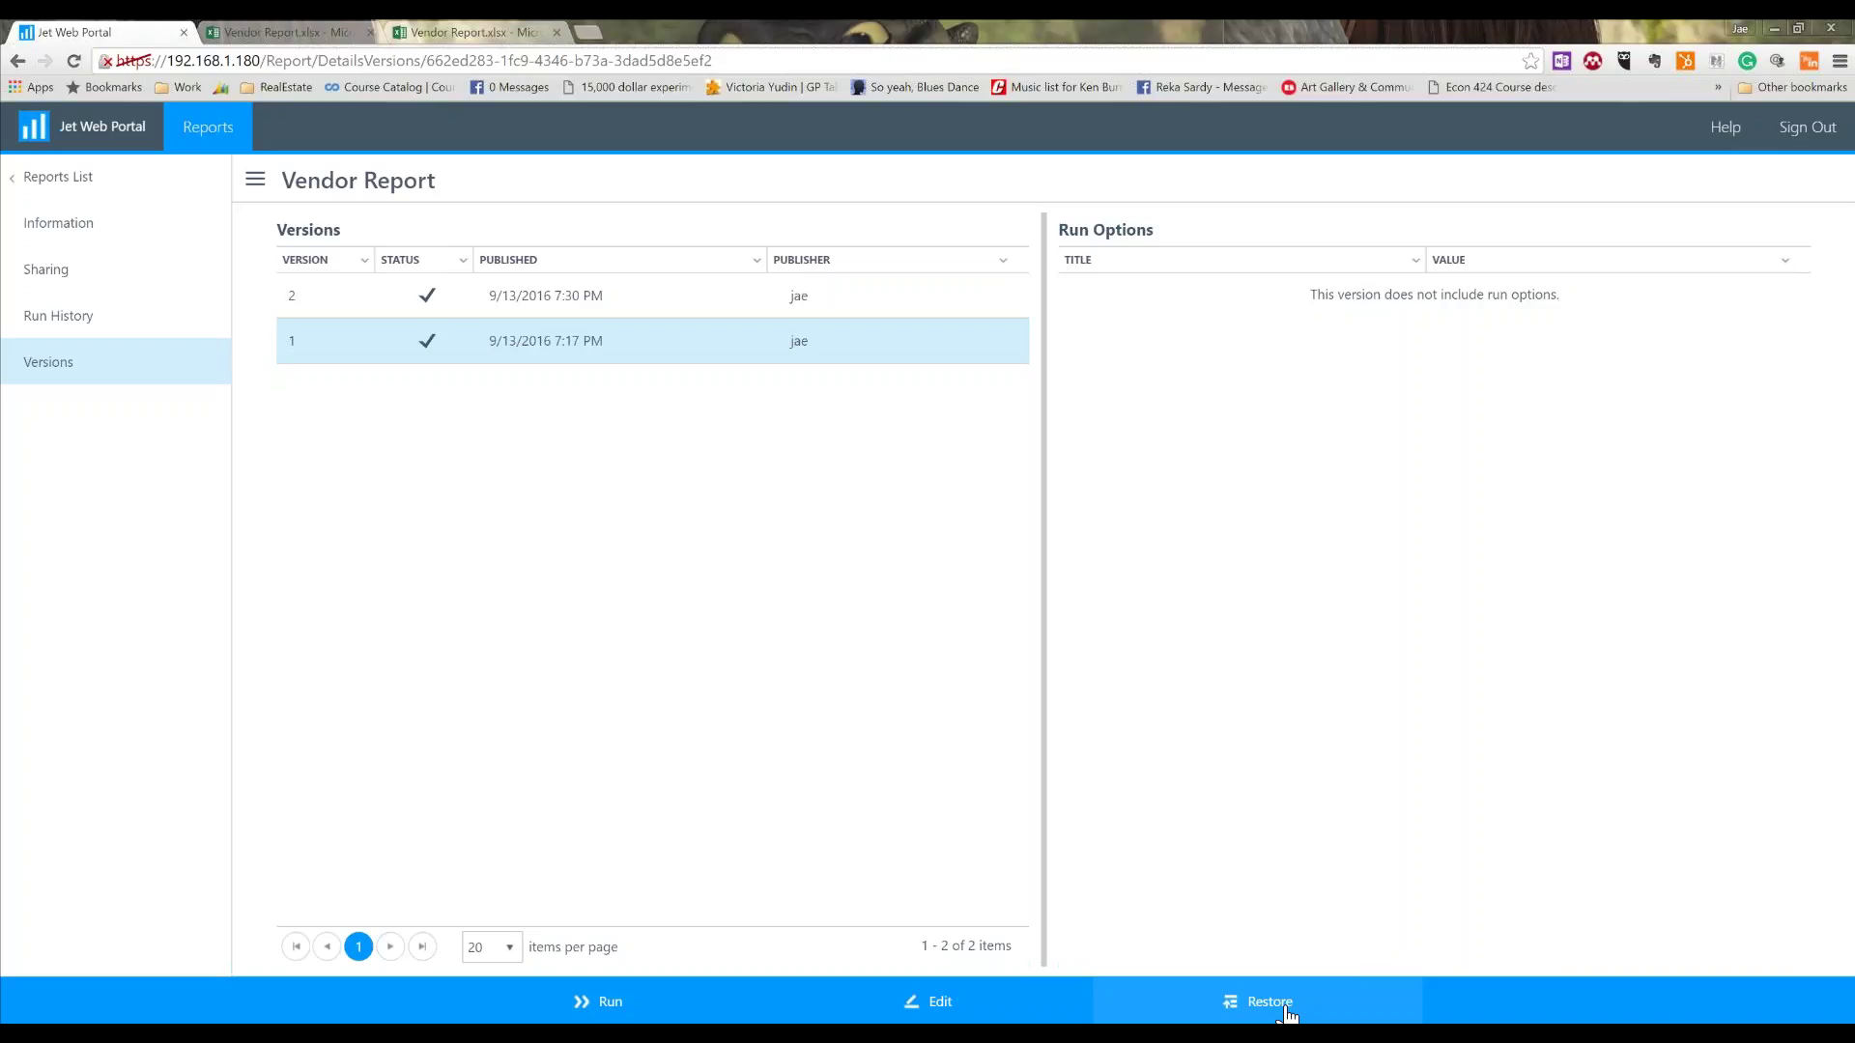
click(92, 317)
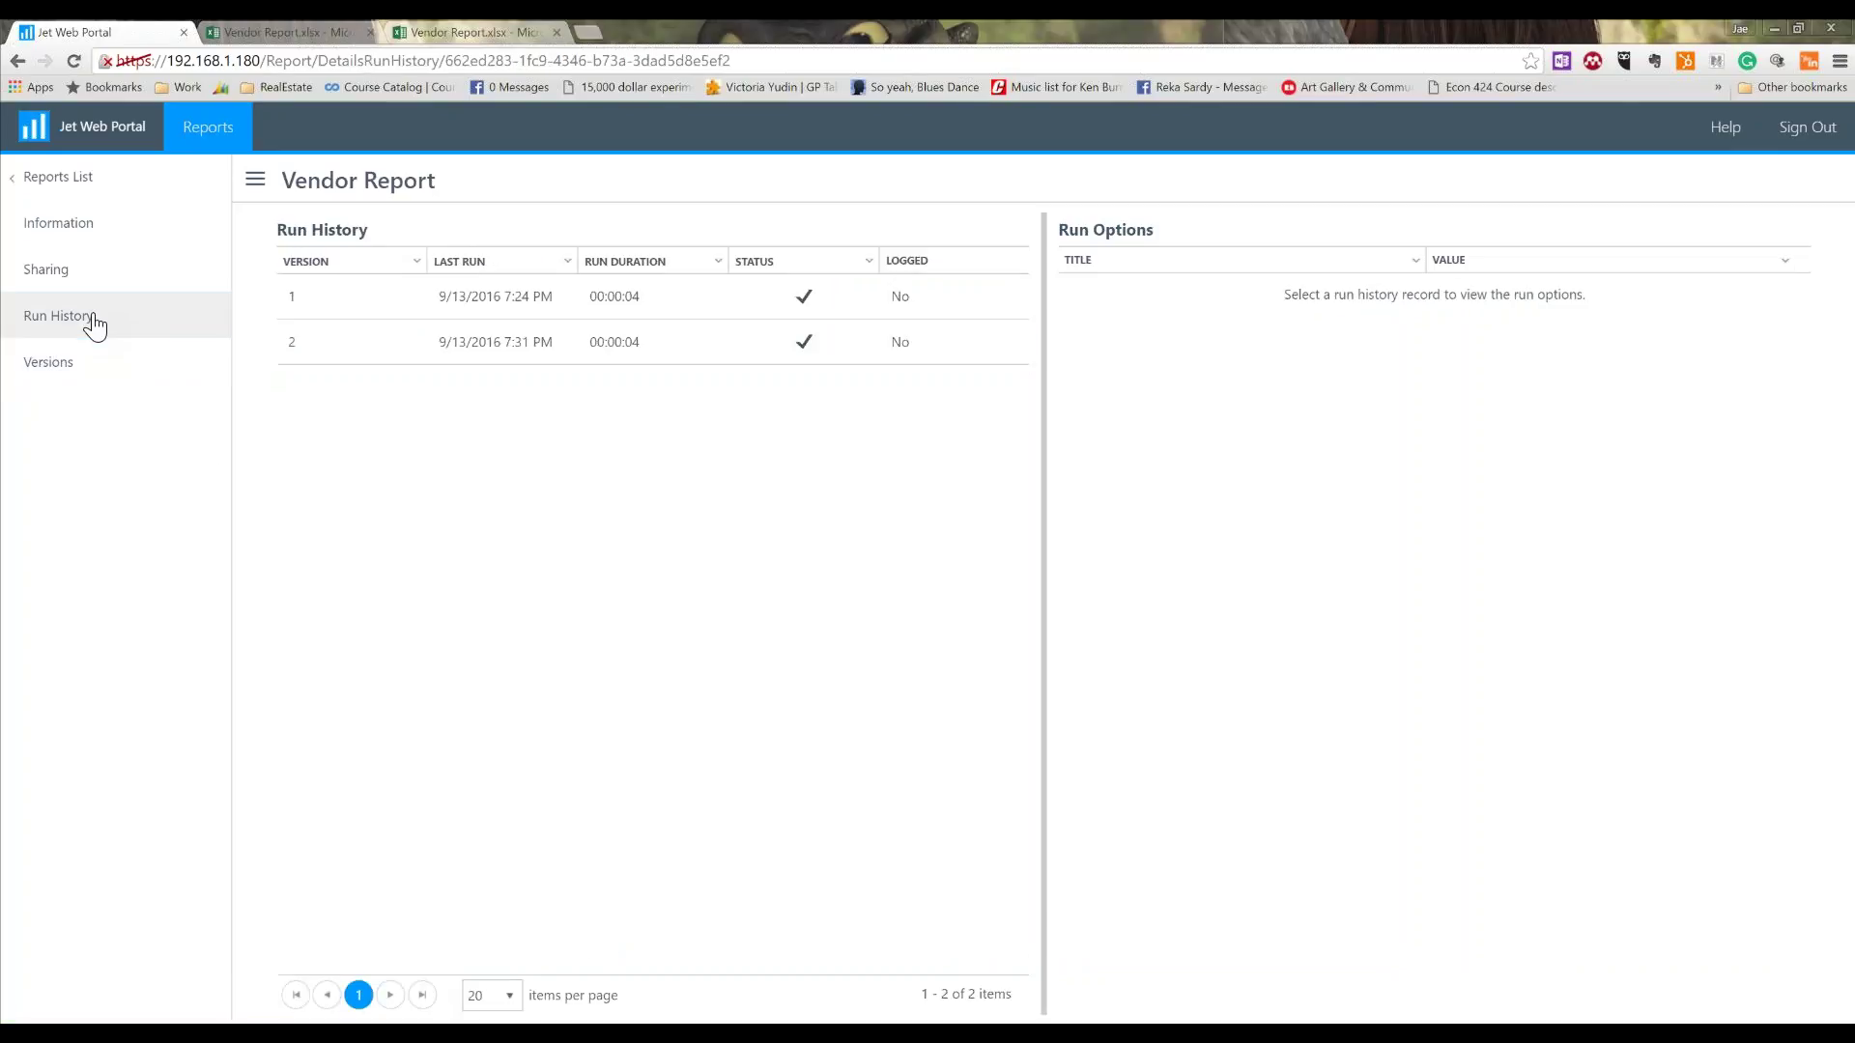
click(534, 294)
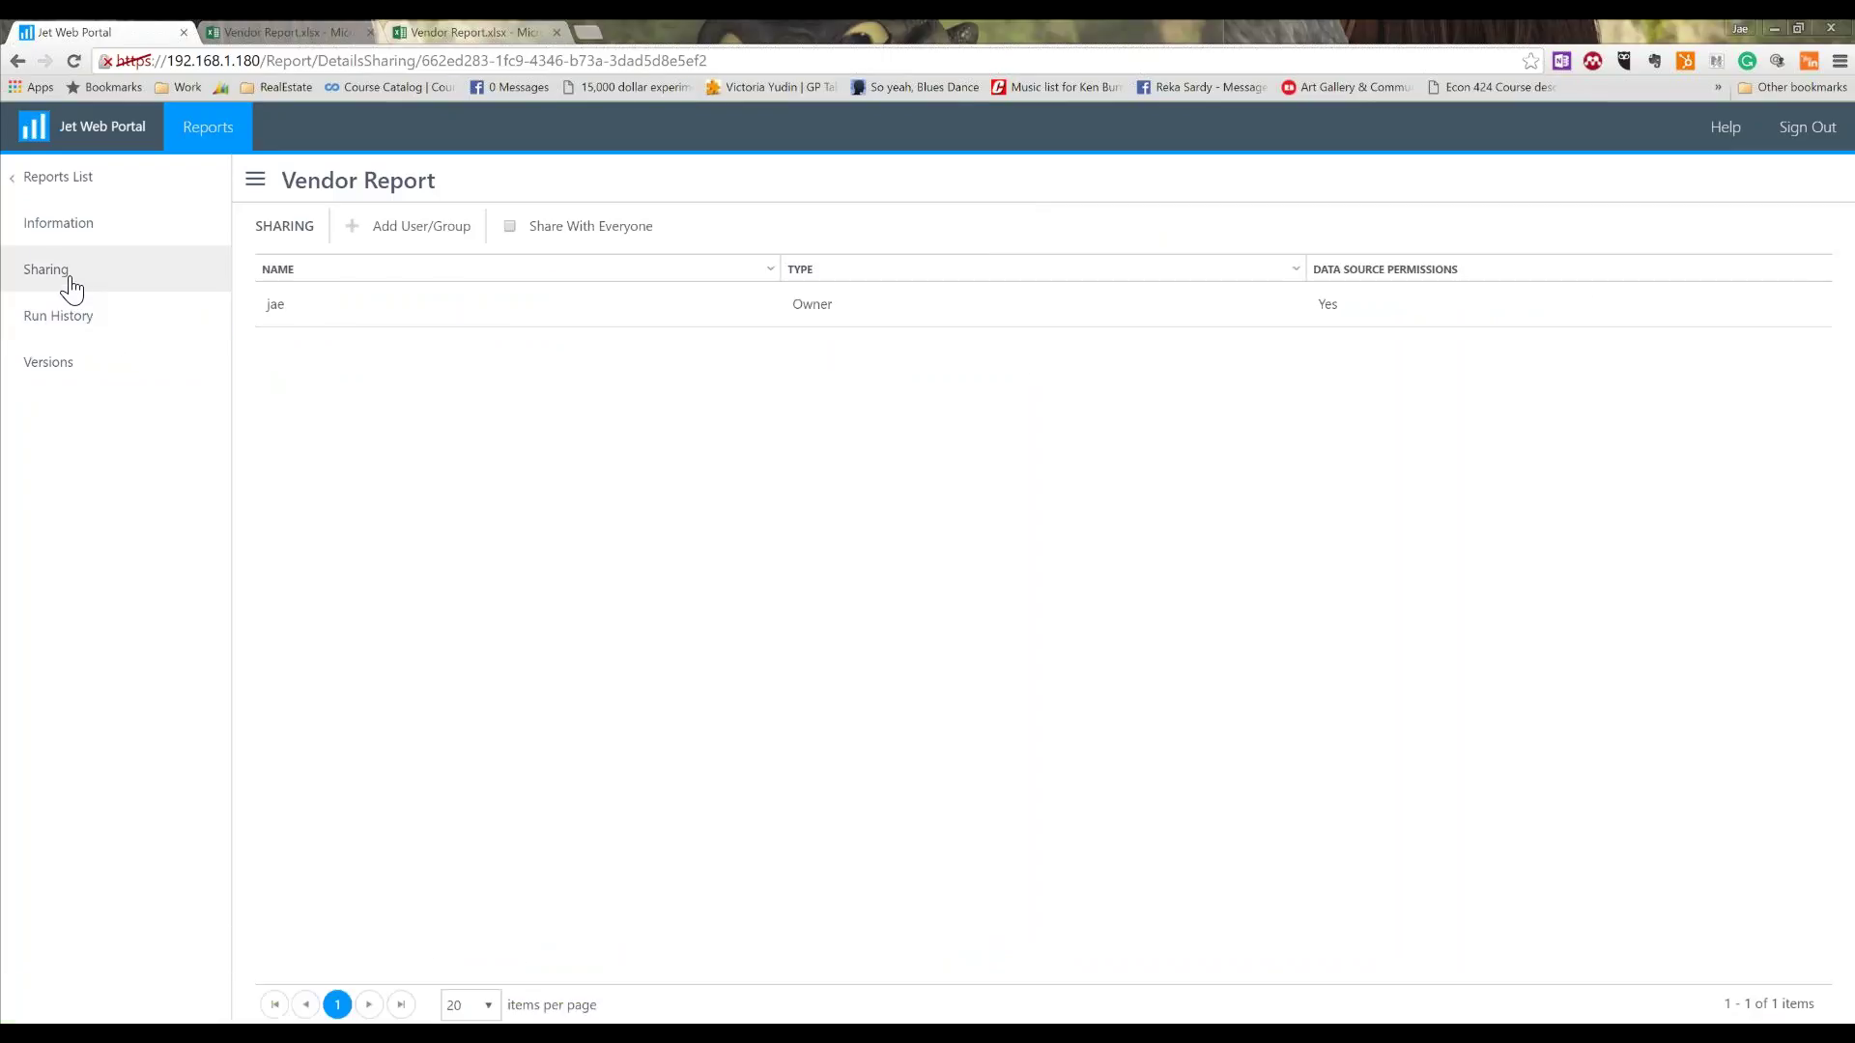
click(68, 245)
click(56, 178)
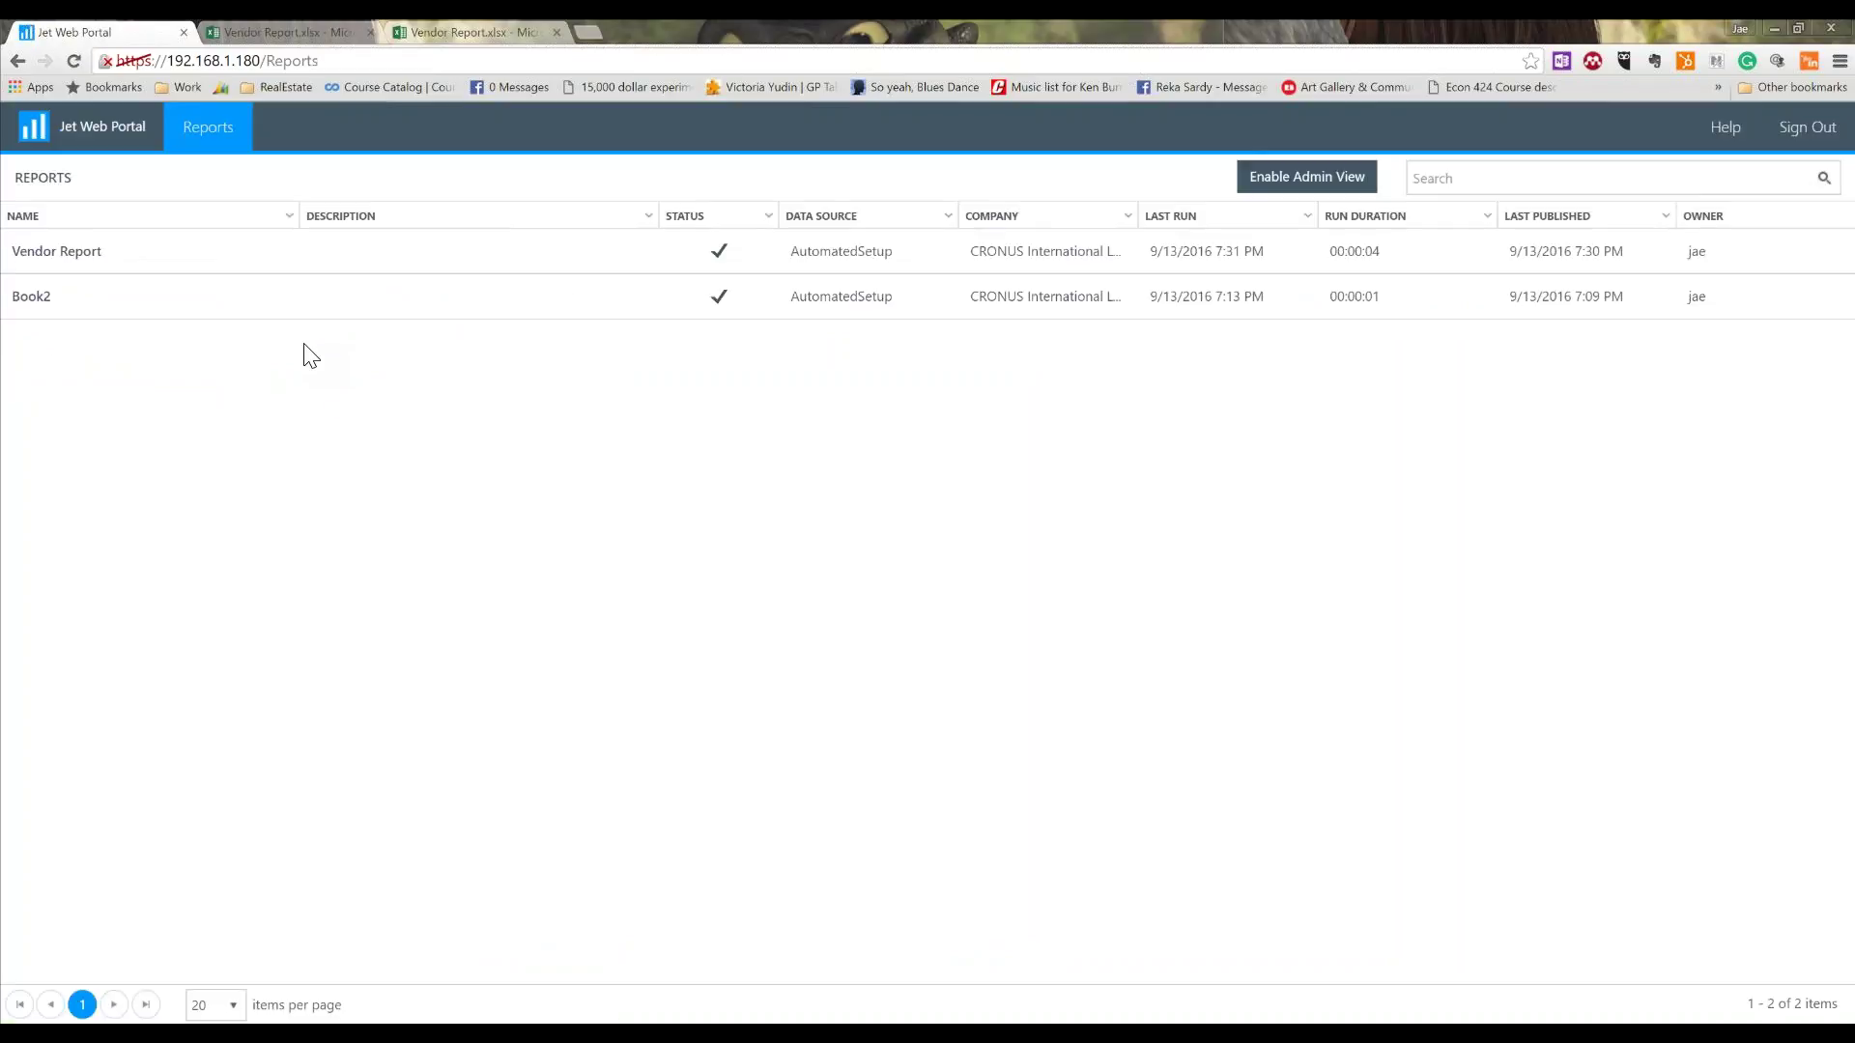
click(467, 258)
click(329, 257)
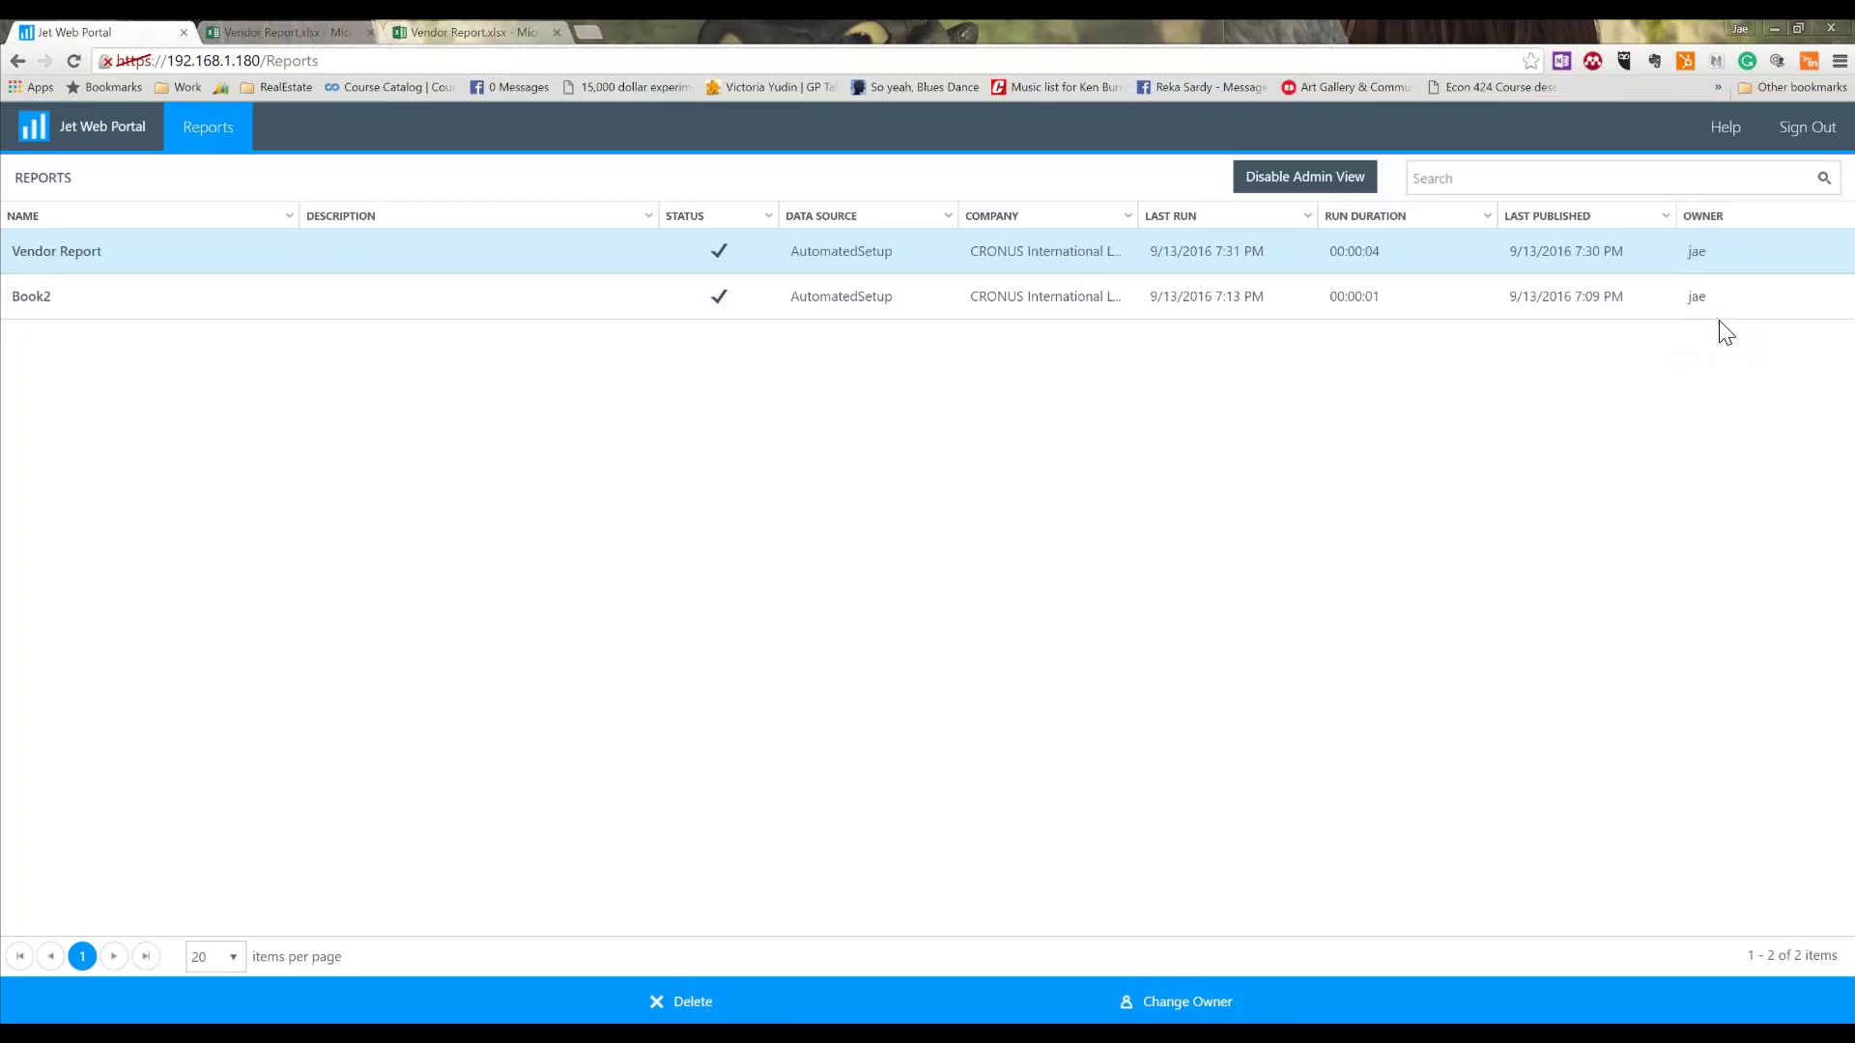
click(1367, 176)
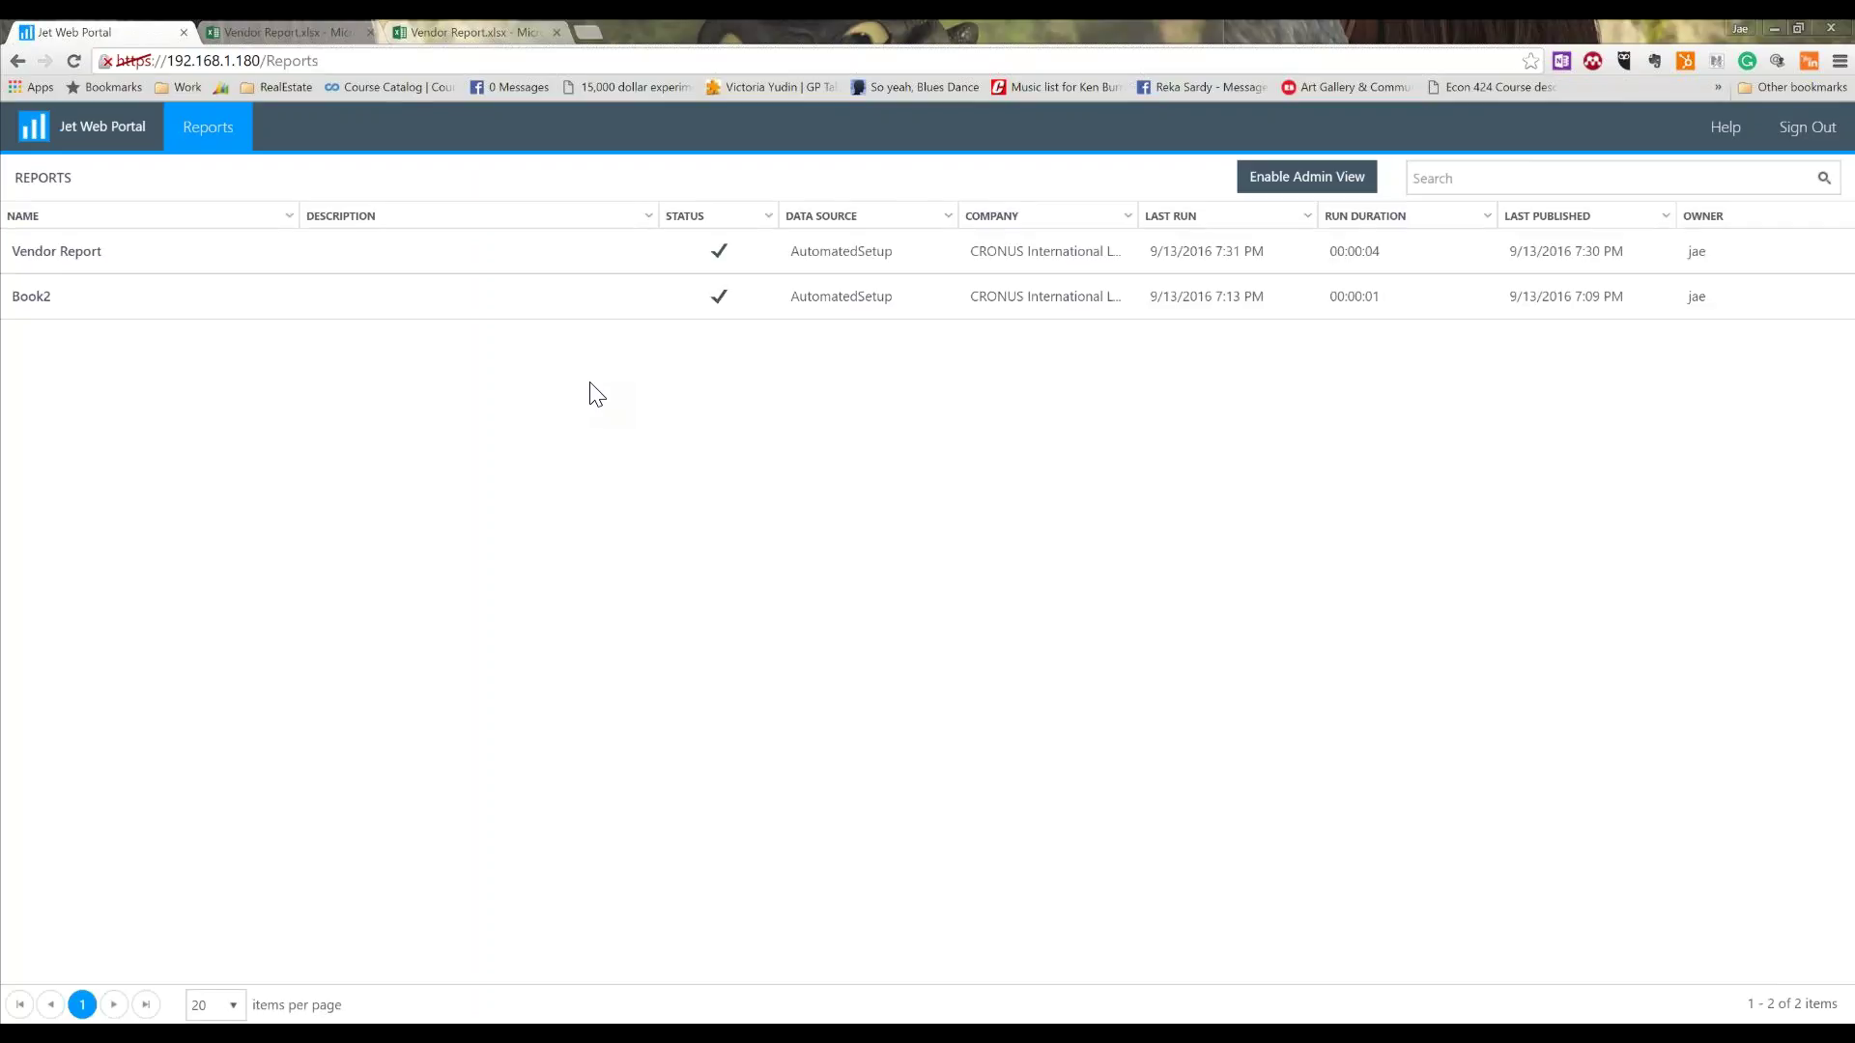
click(1038, 260)
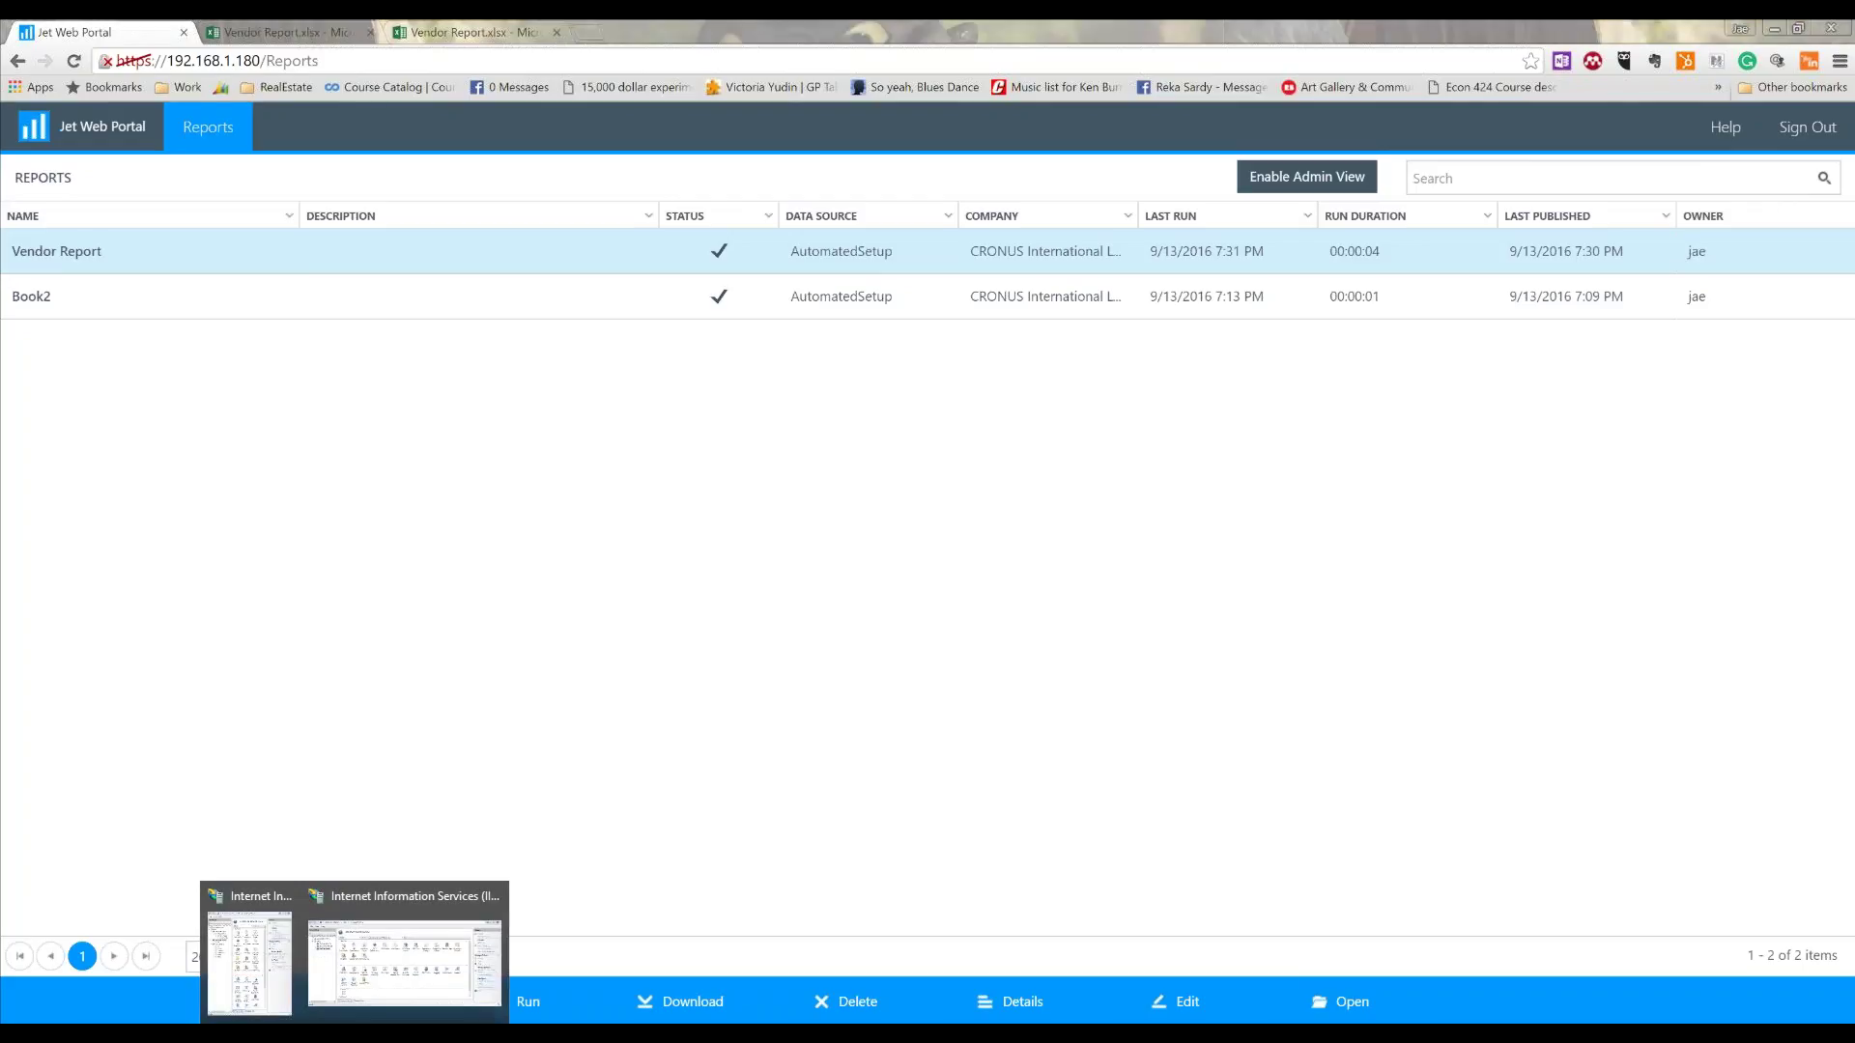
In IIS Manager, open Jet Web Portal's site bindings and select the https port 443 binding at 192.168.1.180.
click(365, 993)
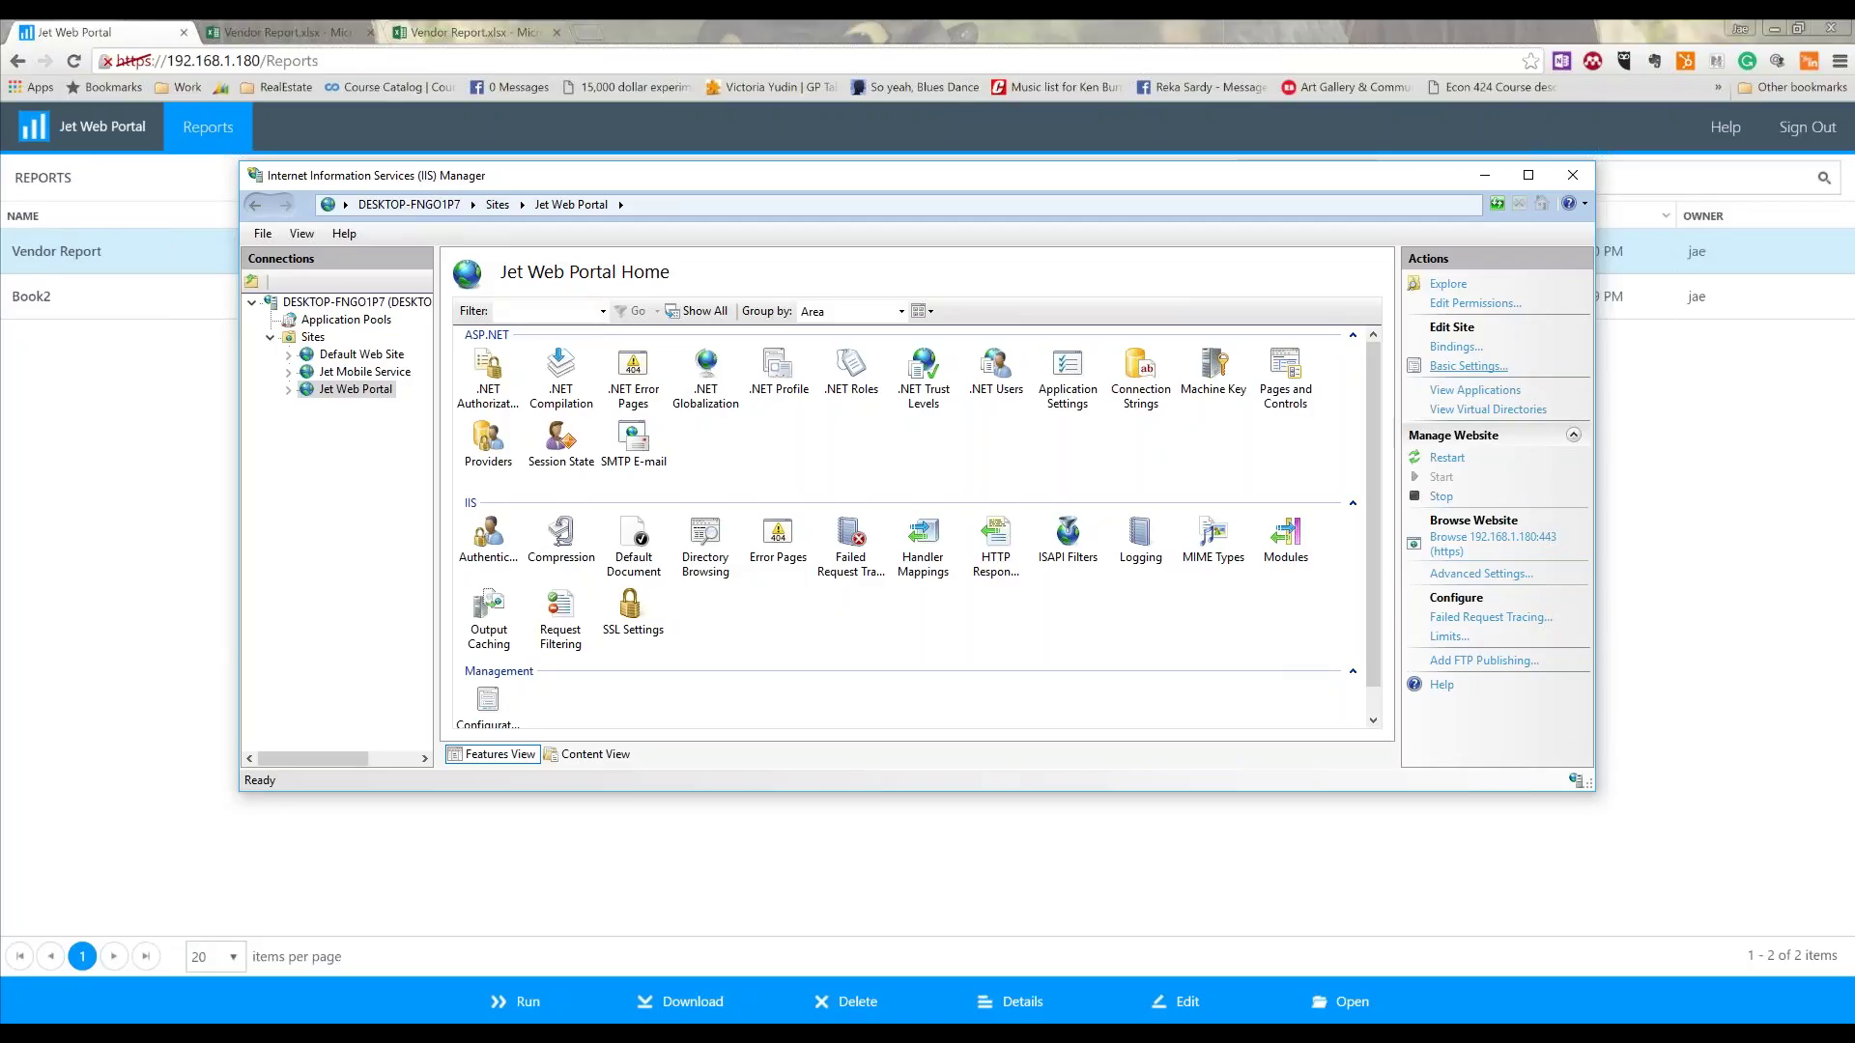
click(1454, 347)
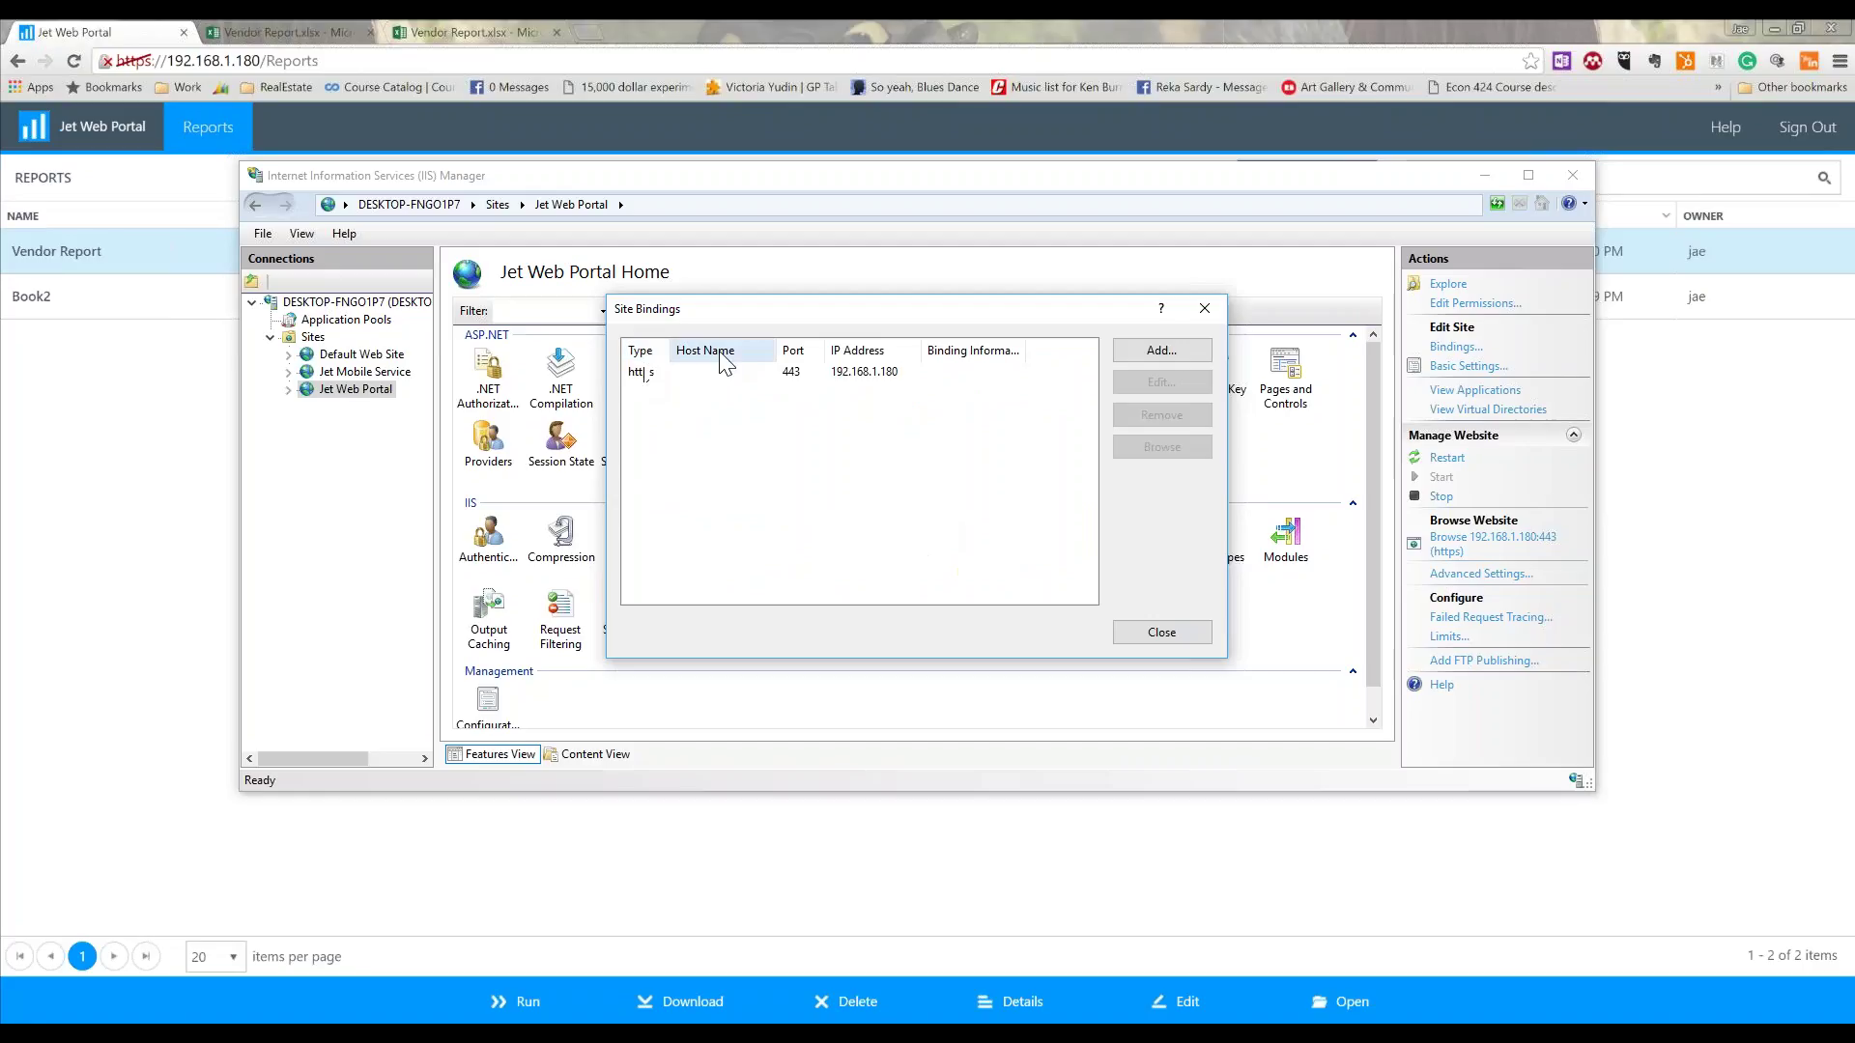
click(916, 377)
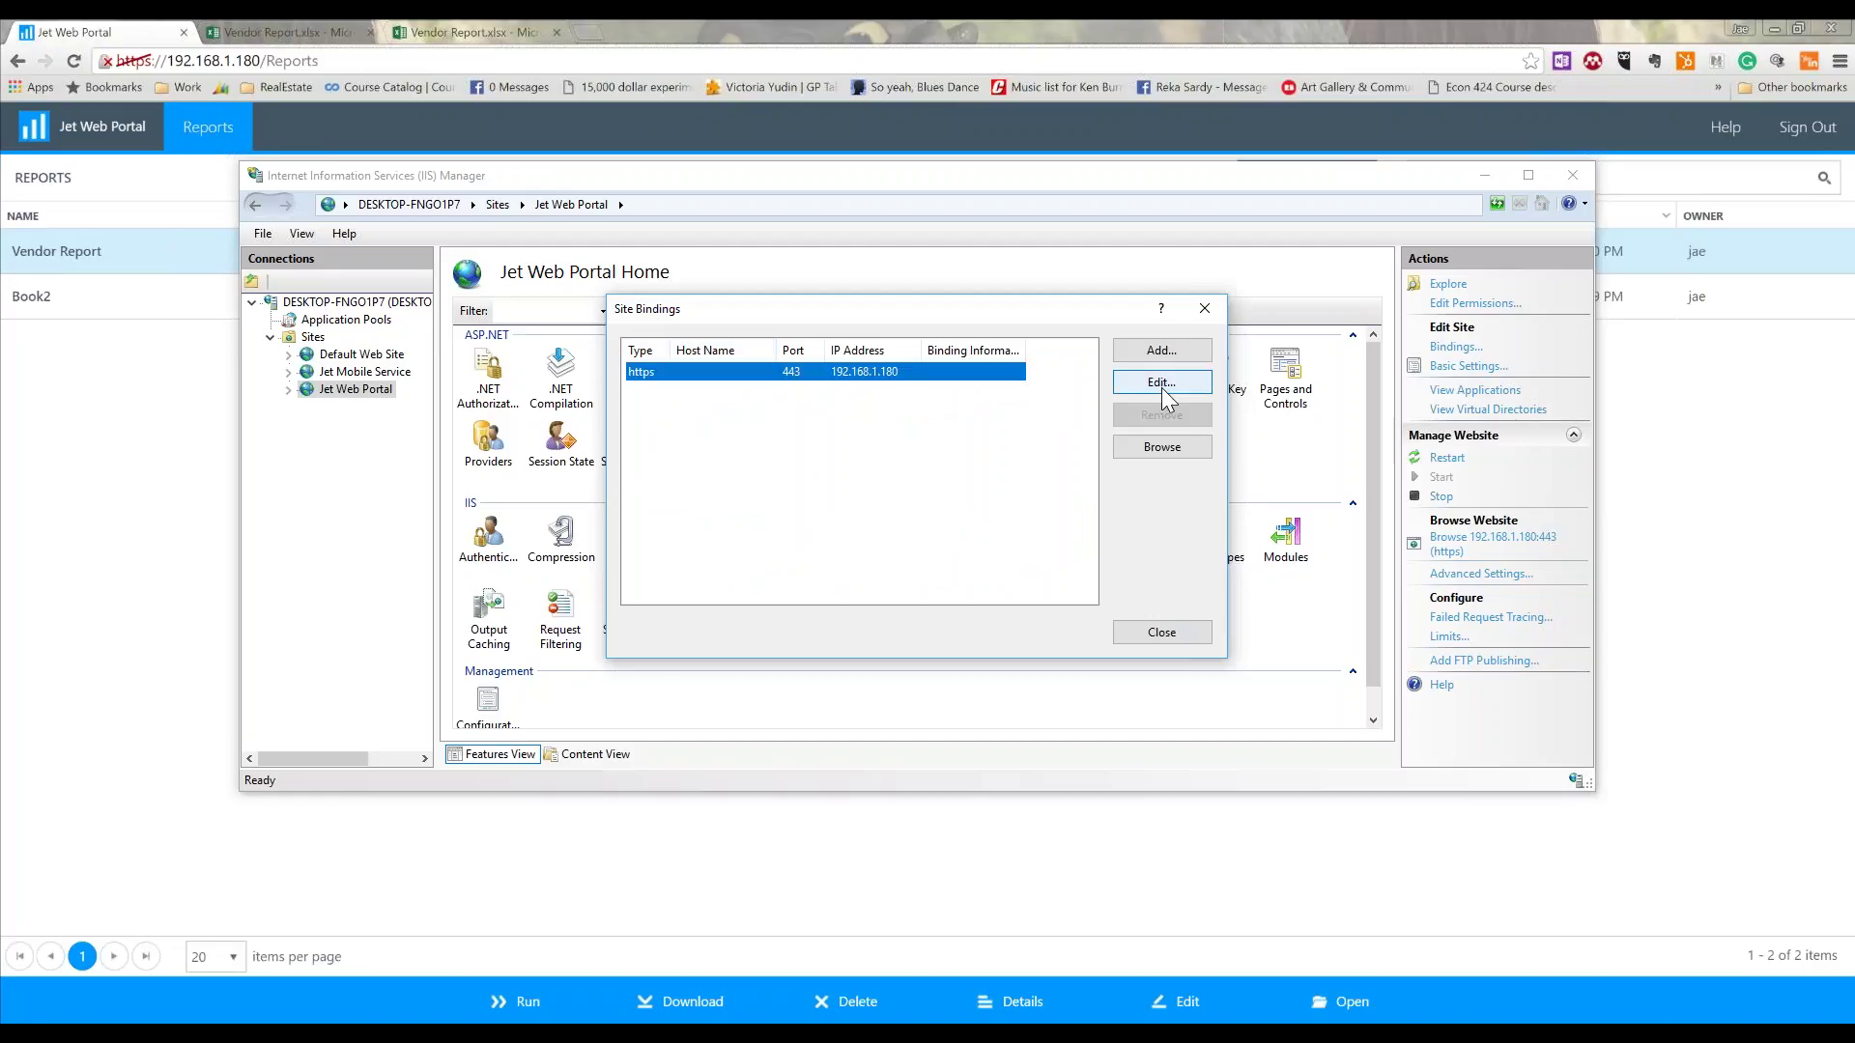